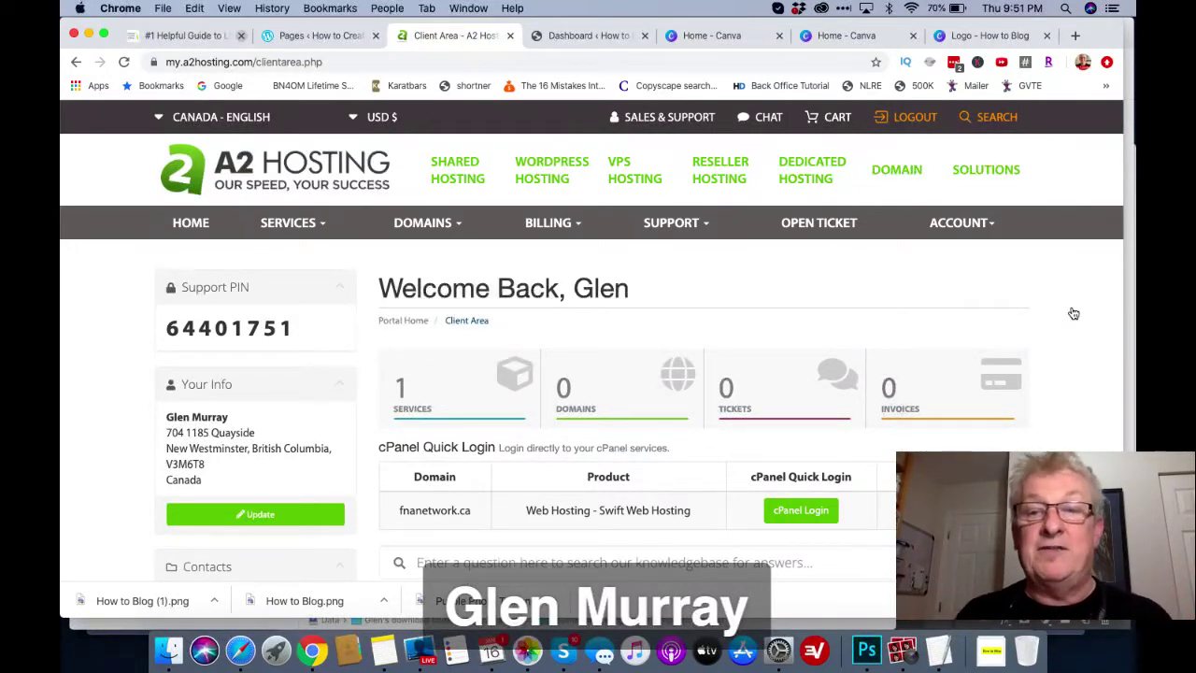
- From the A2 Hosting client area, log into cPanel for the fnanetwork.ca account
scroll(1070, 308, down, 4)
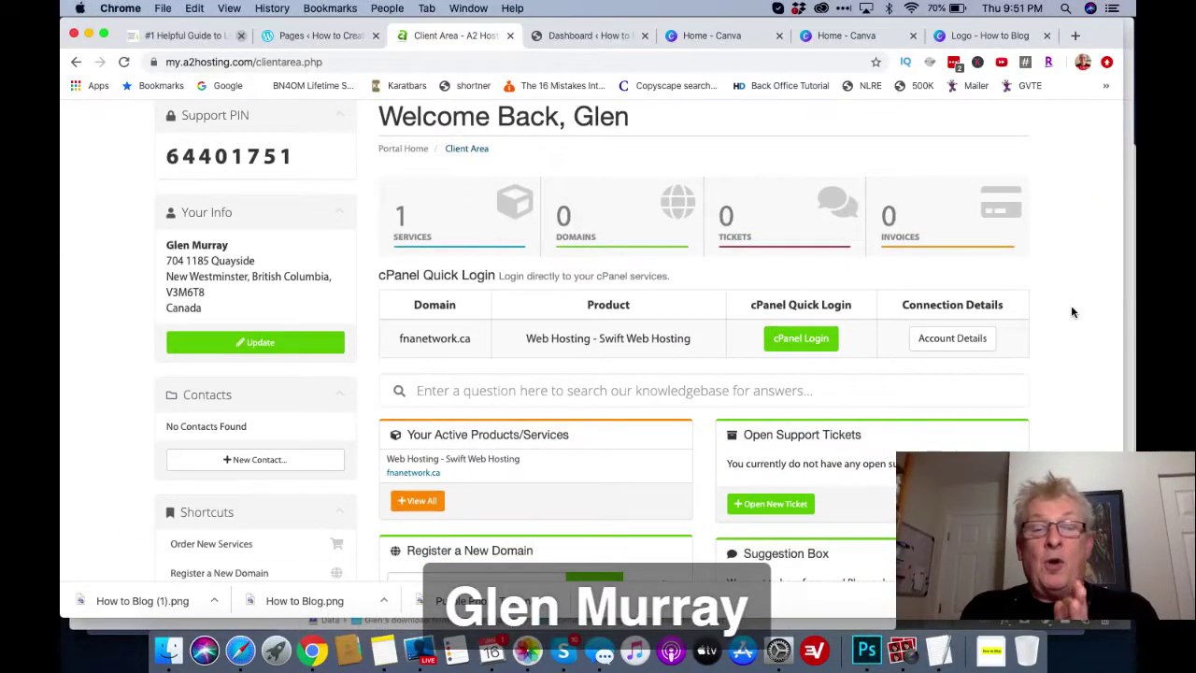
scroll(730, 311, down, 3)
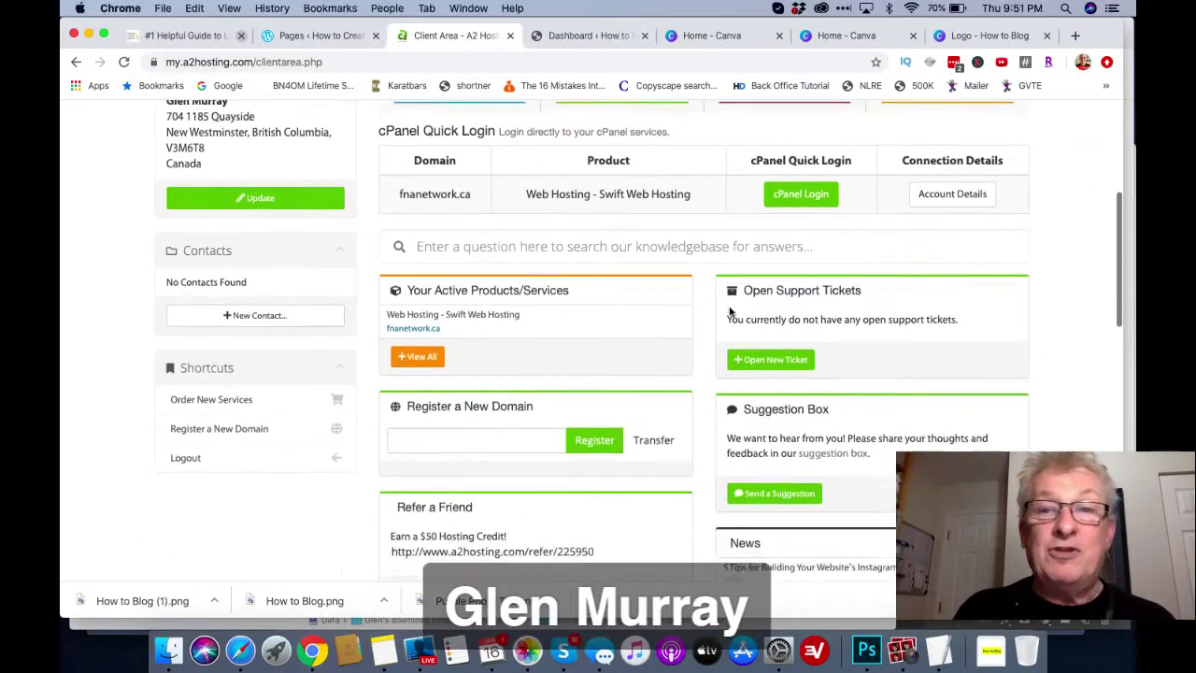
scroll(720, 299, up, 8)
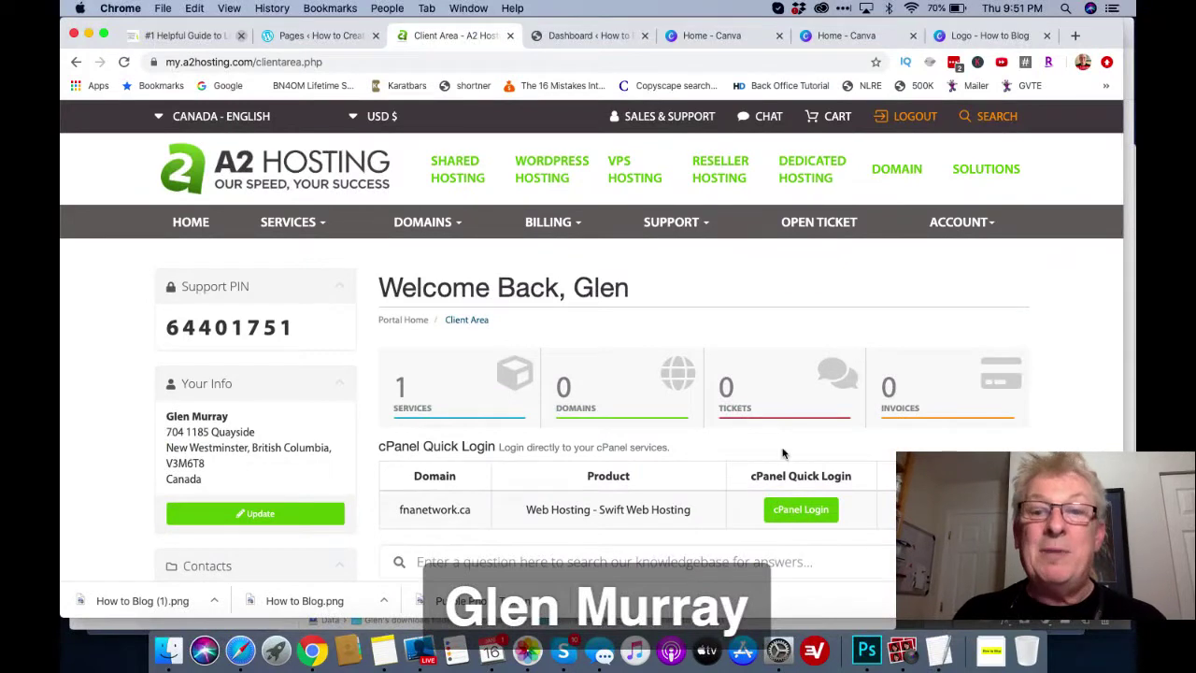
click(798, 511)
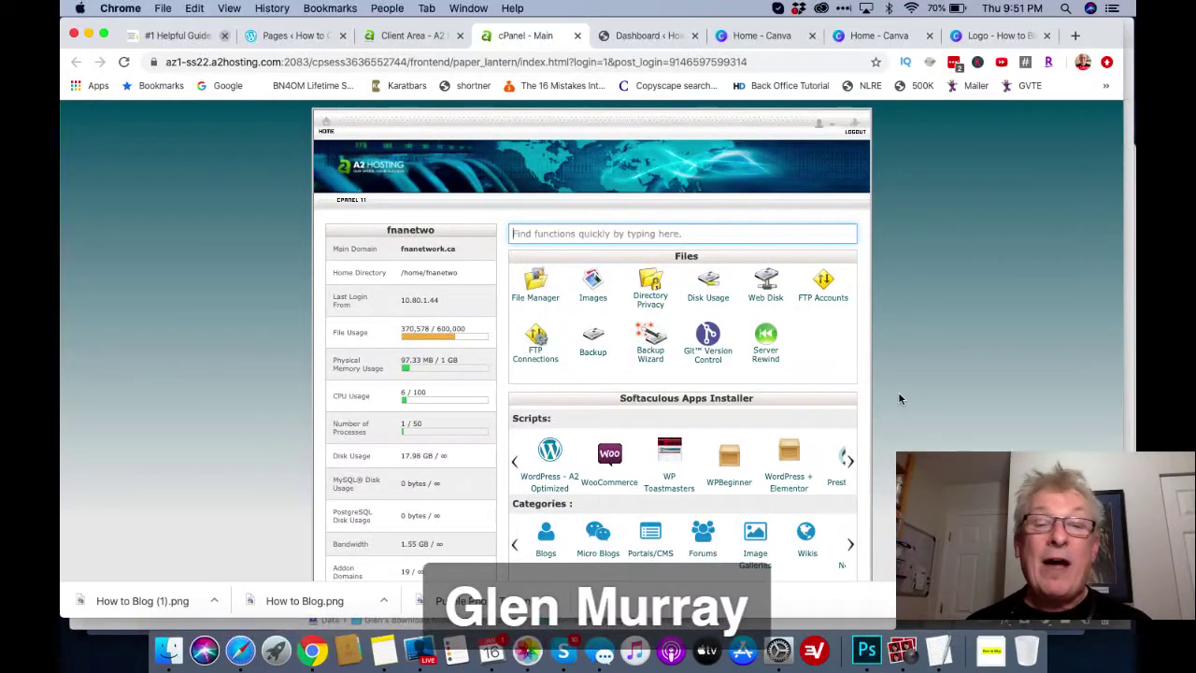
scroll(898, 399, down, 2)
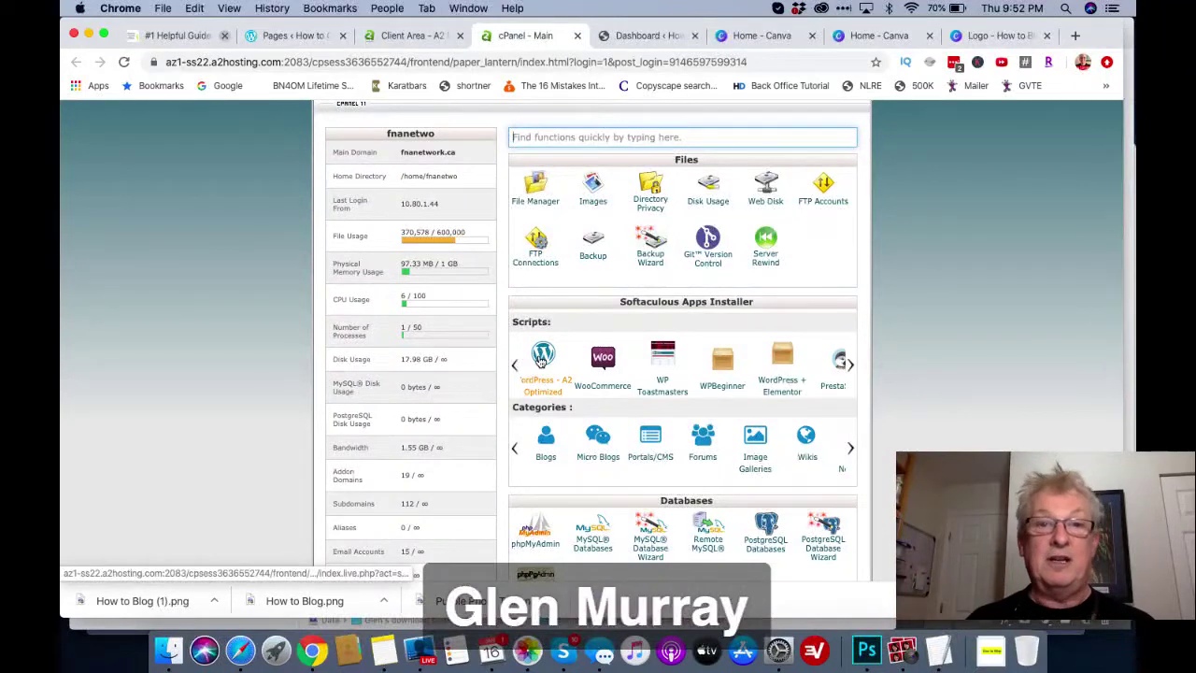
- Open the WordPress - A2 Optimized installer's Install form in Softaculous
click(540, 362)
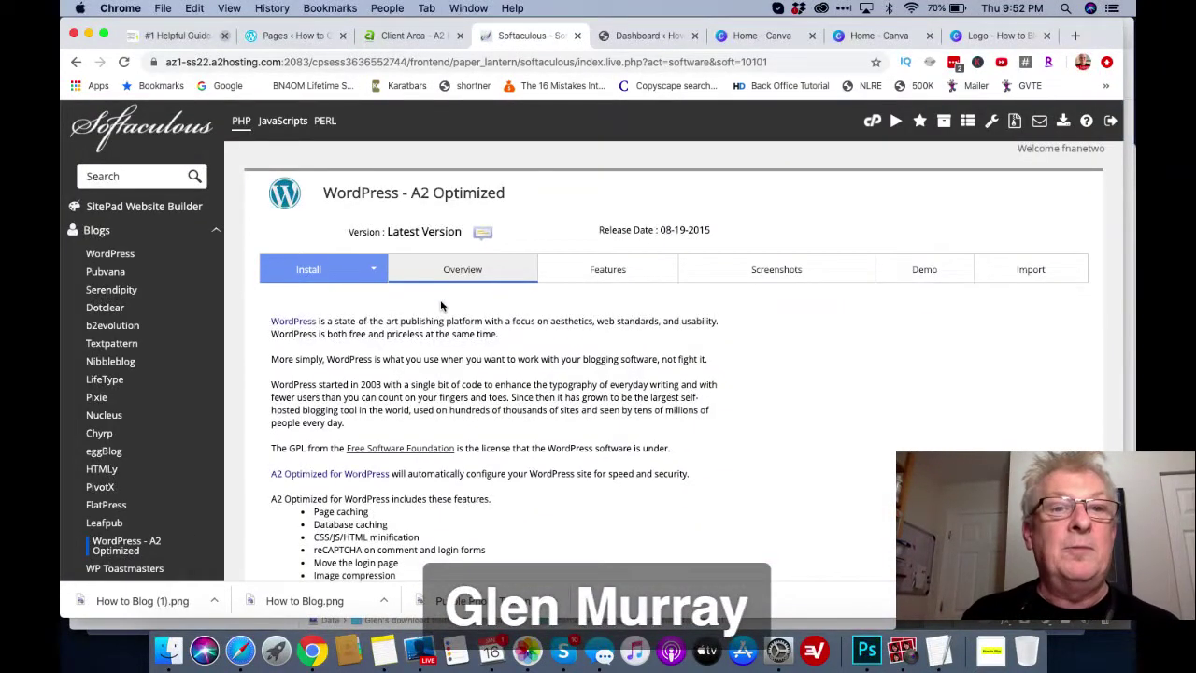
click(334, 271)
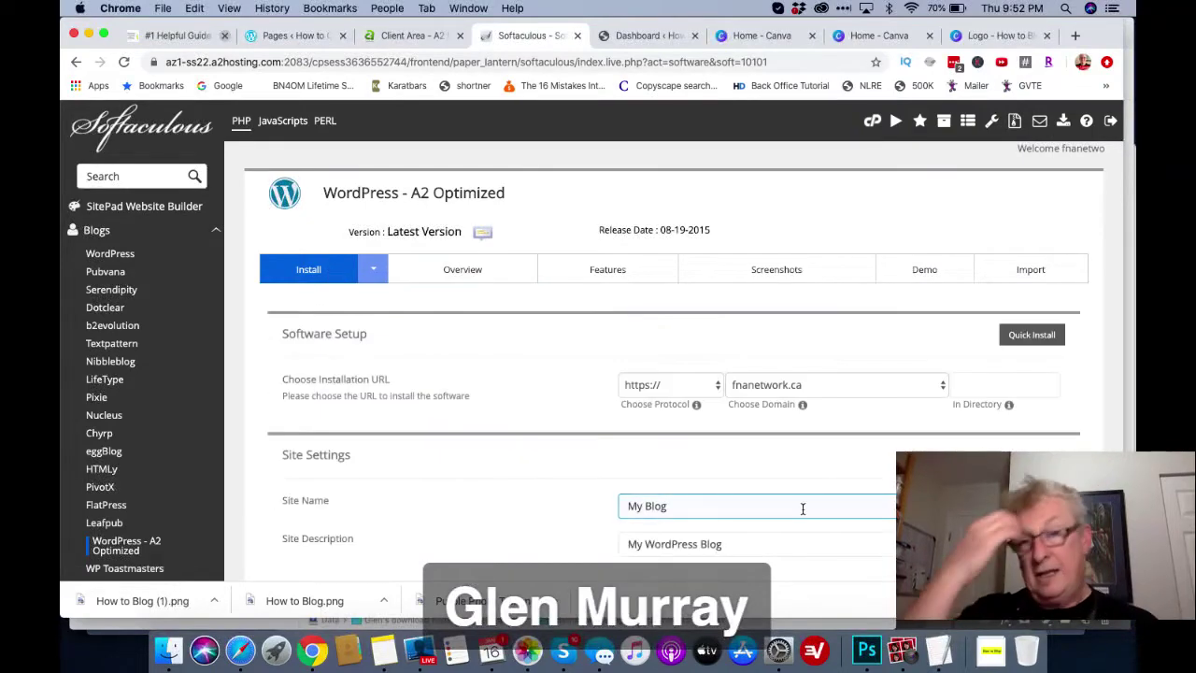
click(847, 384)
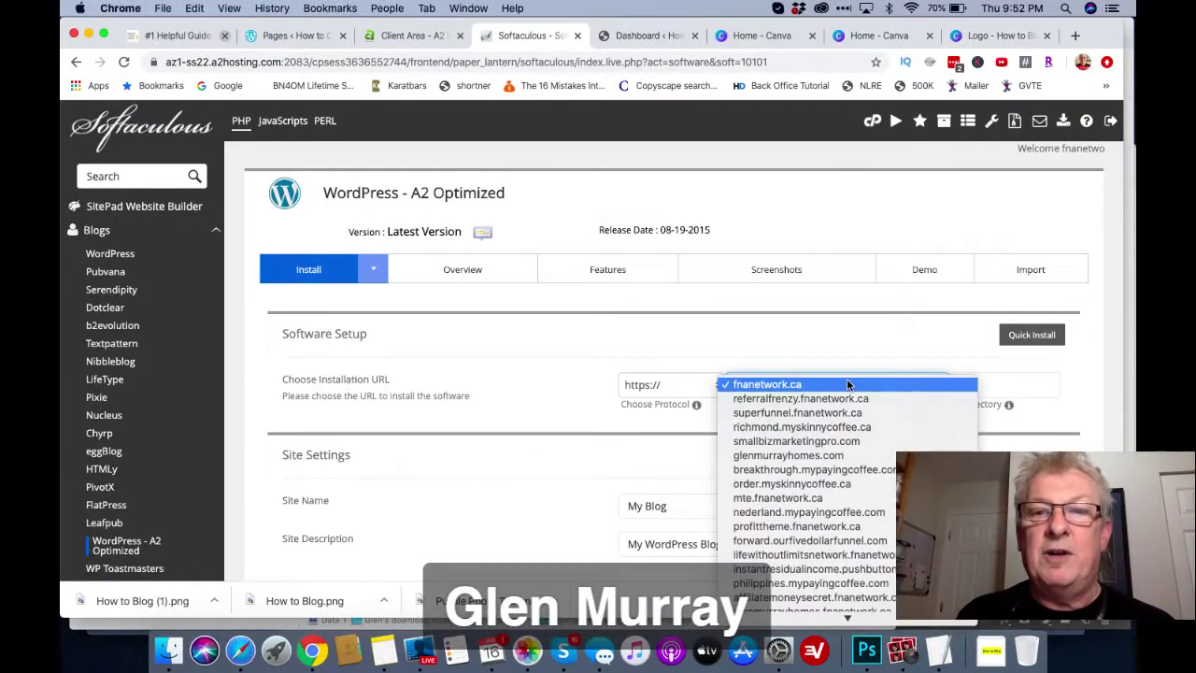
scroll(870, 514, down, 15)
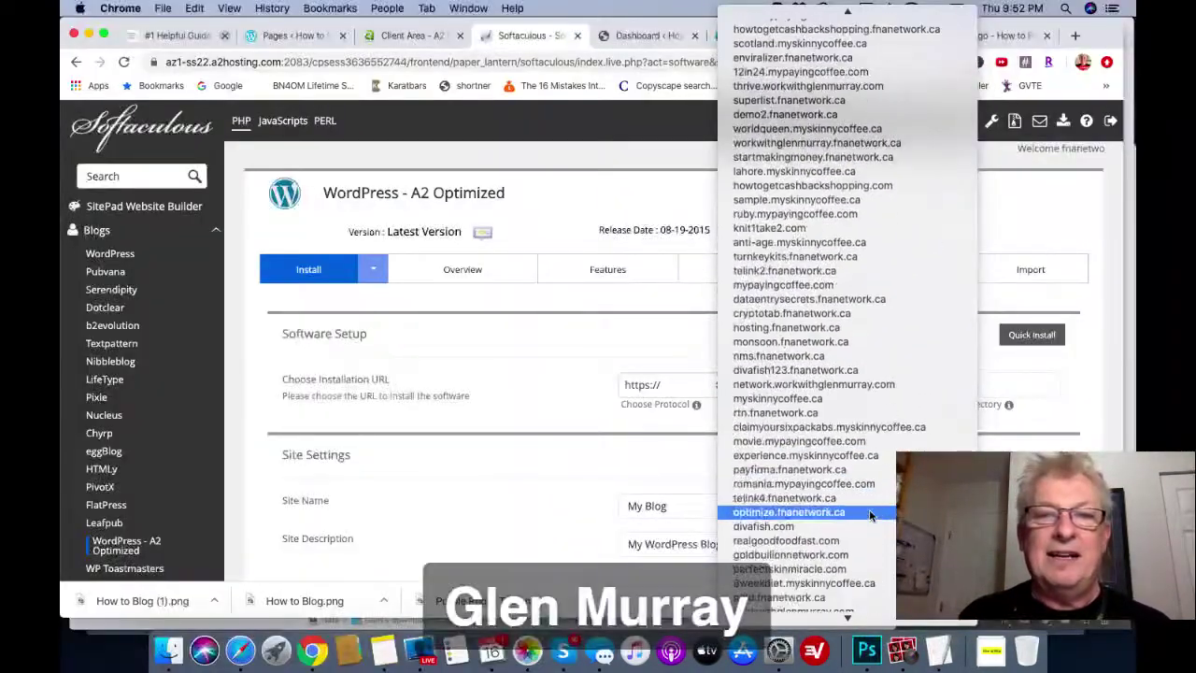
scroll(870, 514, up, 15)
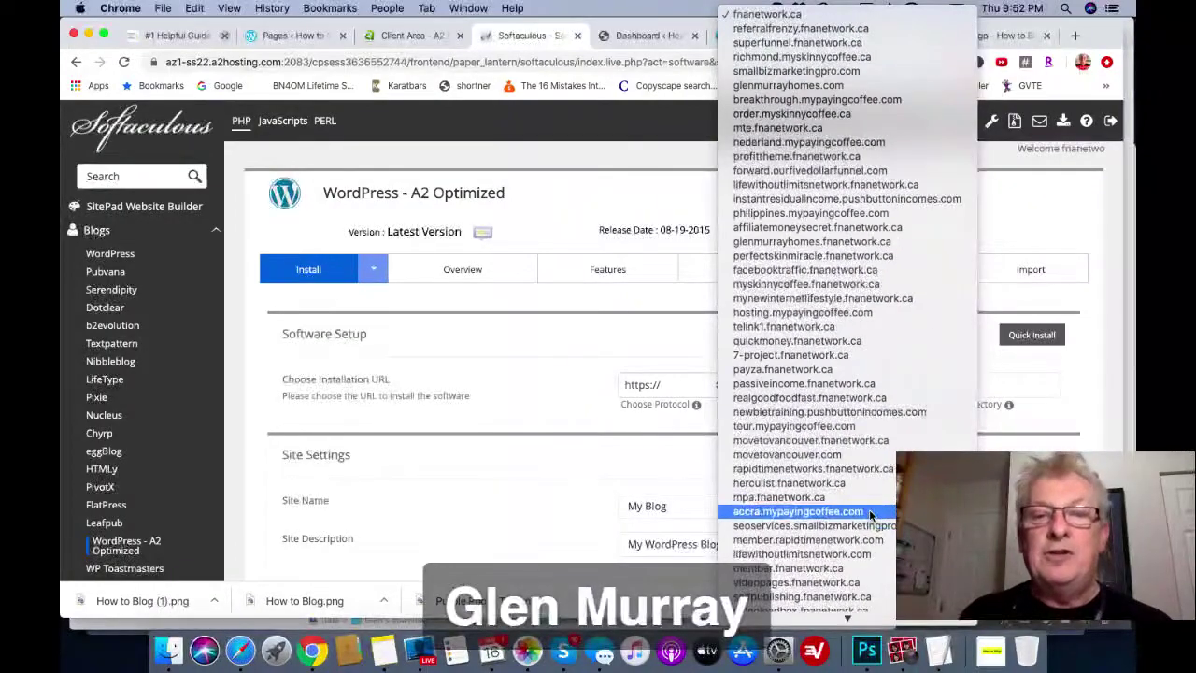
click(701, 337)
- Choose demo2.fnanetwork.ca as the installation domain
click(838, 392)
scroll(838, 392, down, 10)
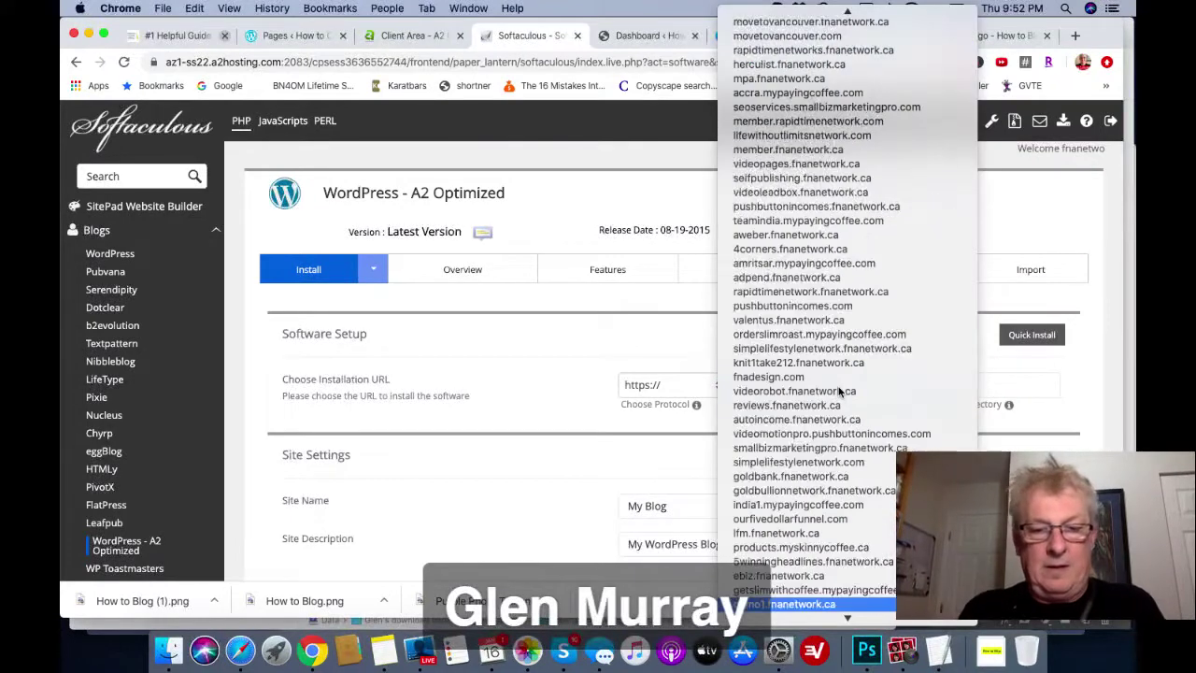
scroll(836, 542, down, 2)
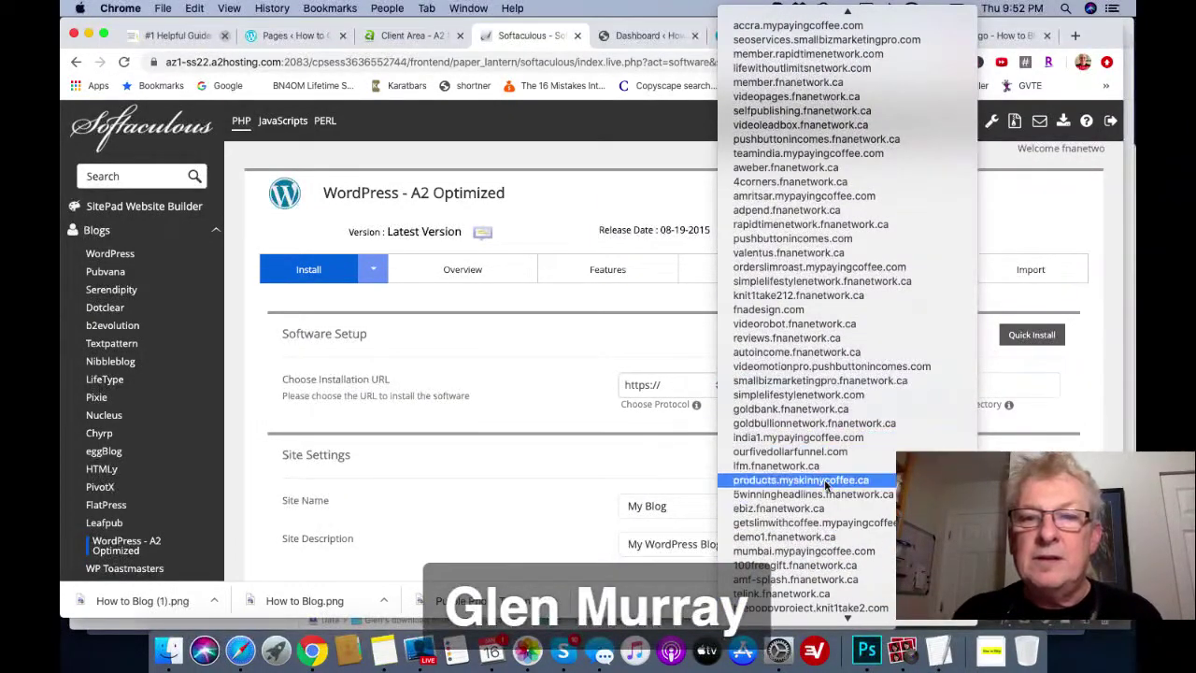
scroll(813, 532, down, 3)
scroll(813, 532, down, 2)
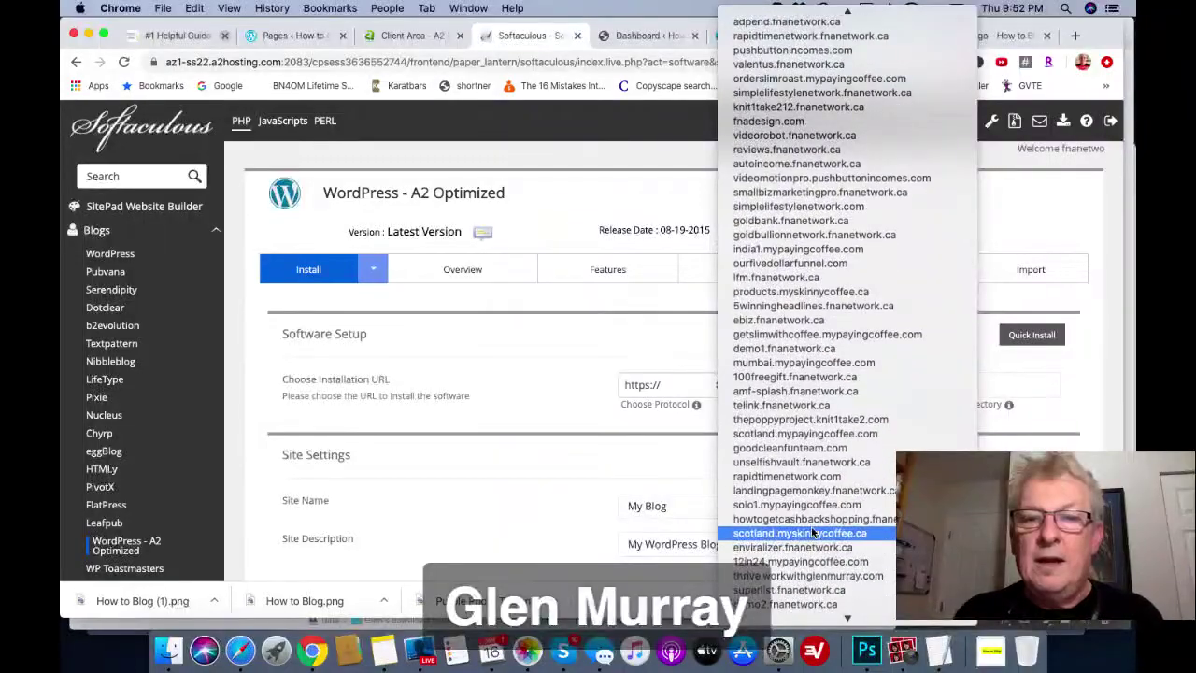
scroll(813, 533, down, 3)
click(791, 565)
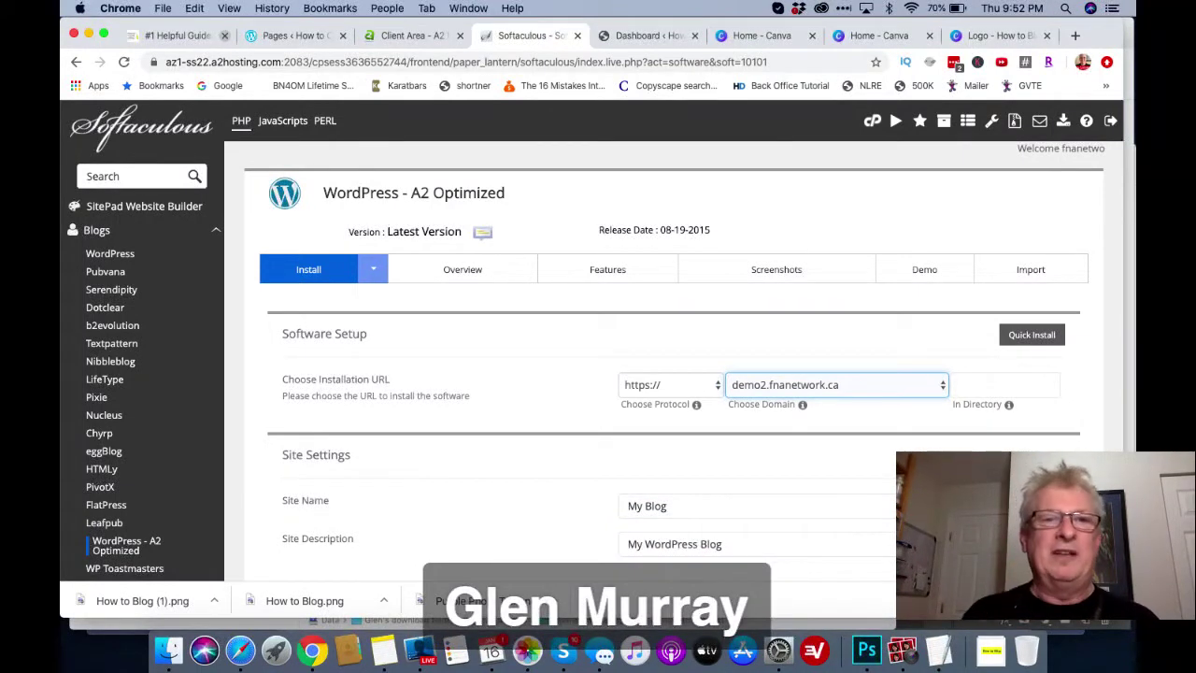
- Set the site name to 'My Blog on Blogs' and description to 'A Blog about Blogs'
click(1039, 388)
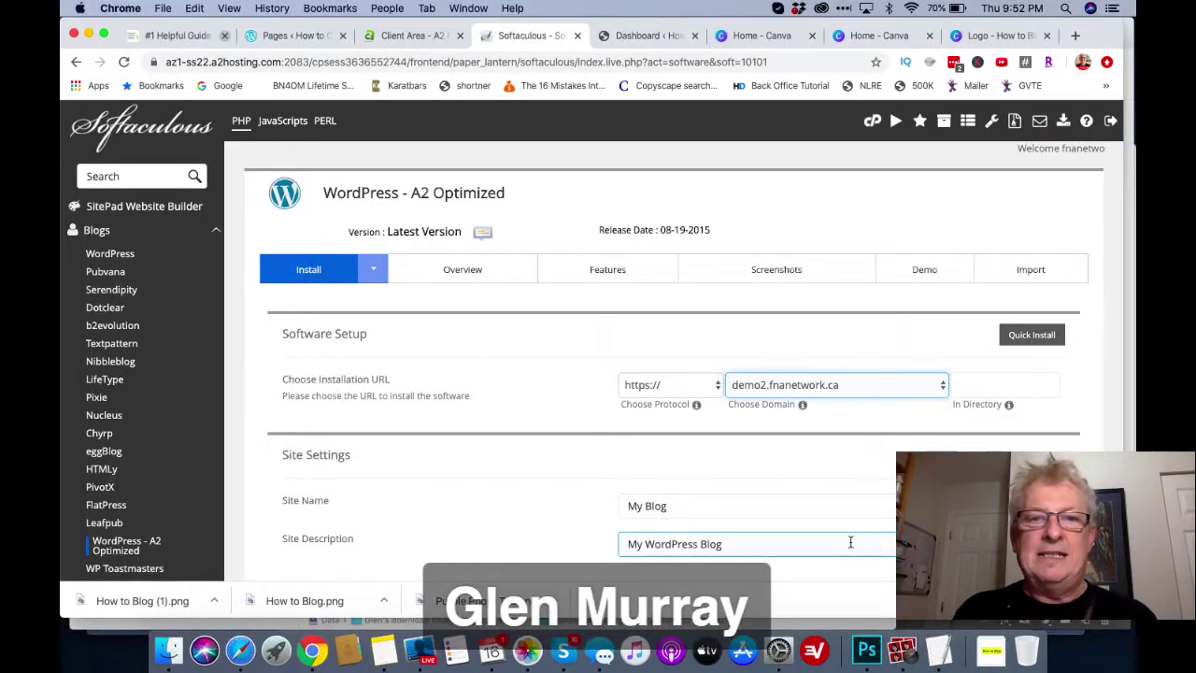
triple_click(685, 505)
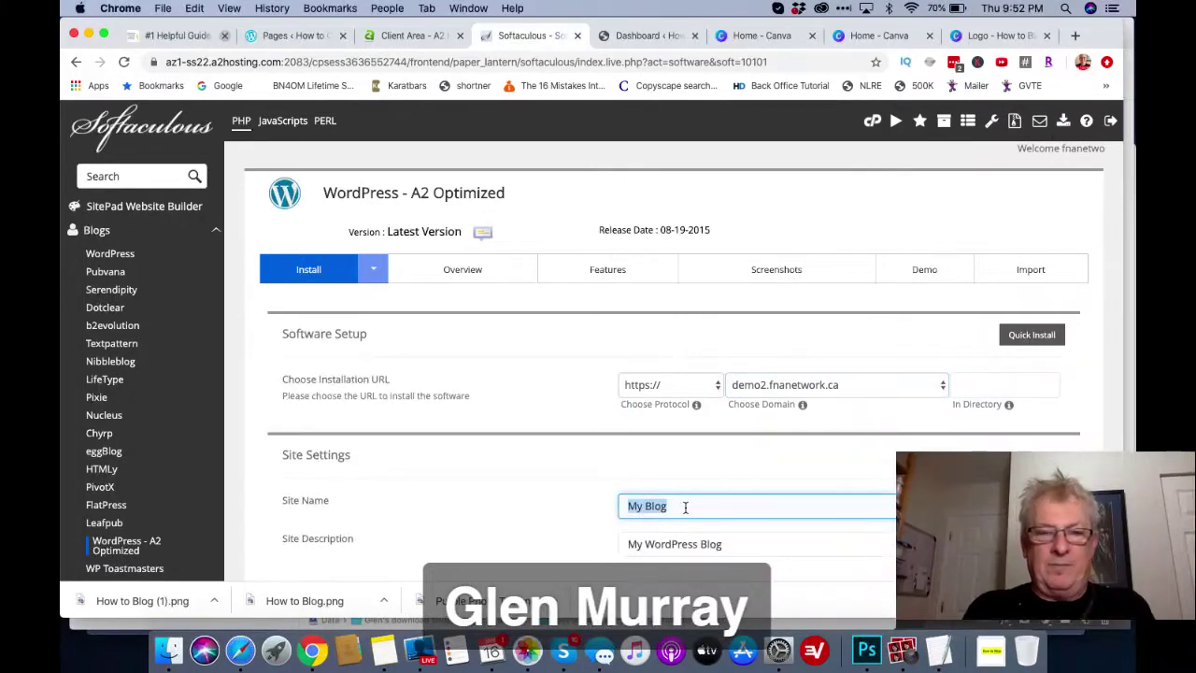
text(My Blog on Blogs)
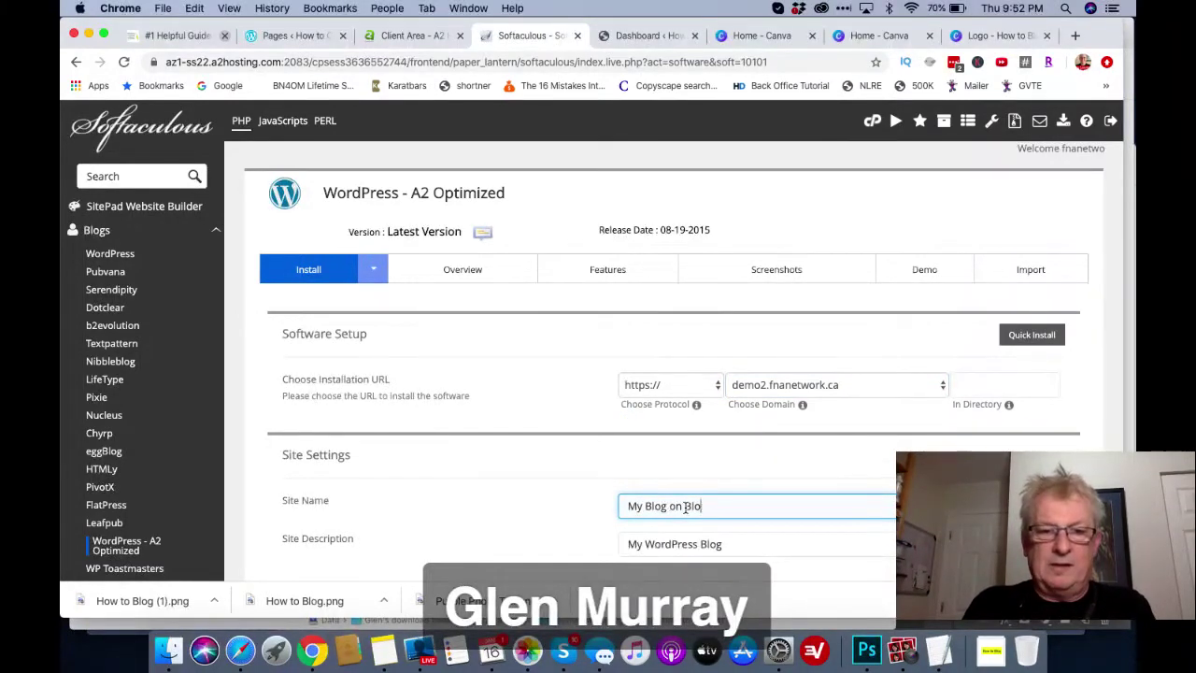
click(737, 539)
triple_click(737, 539)
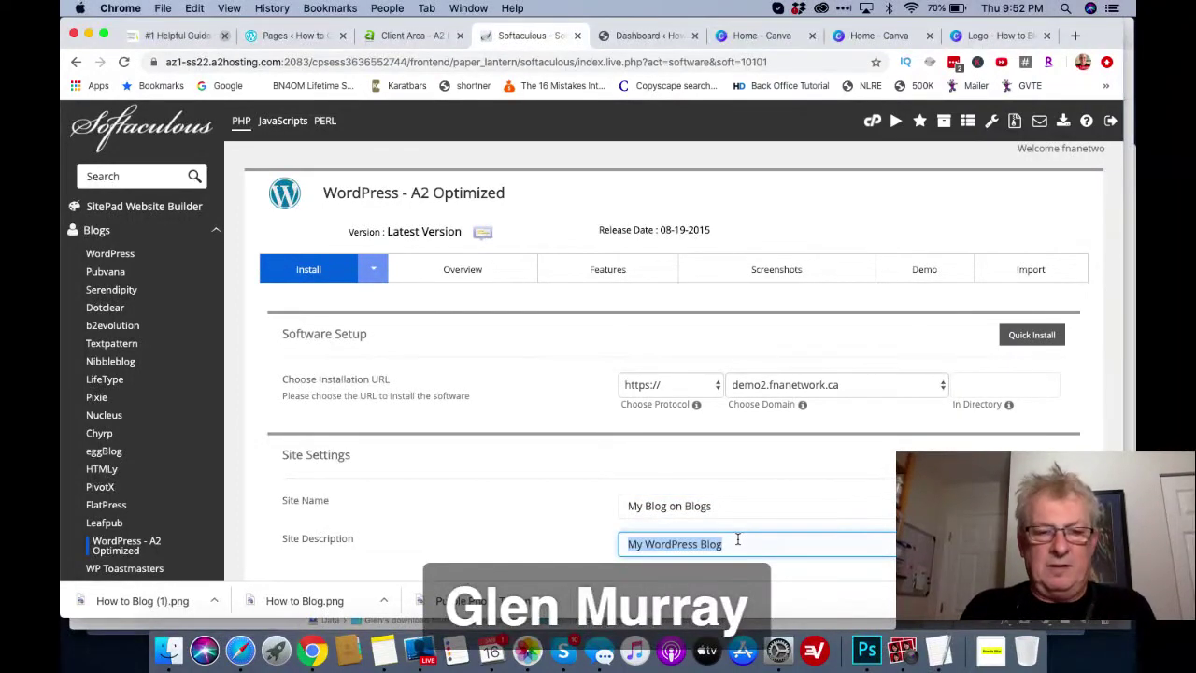
text(A Blog about Blogs)
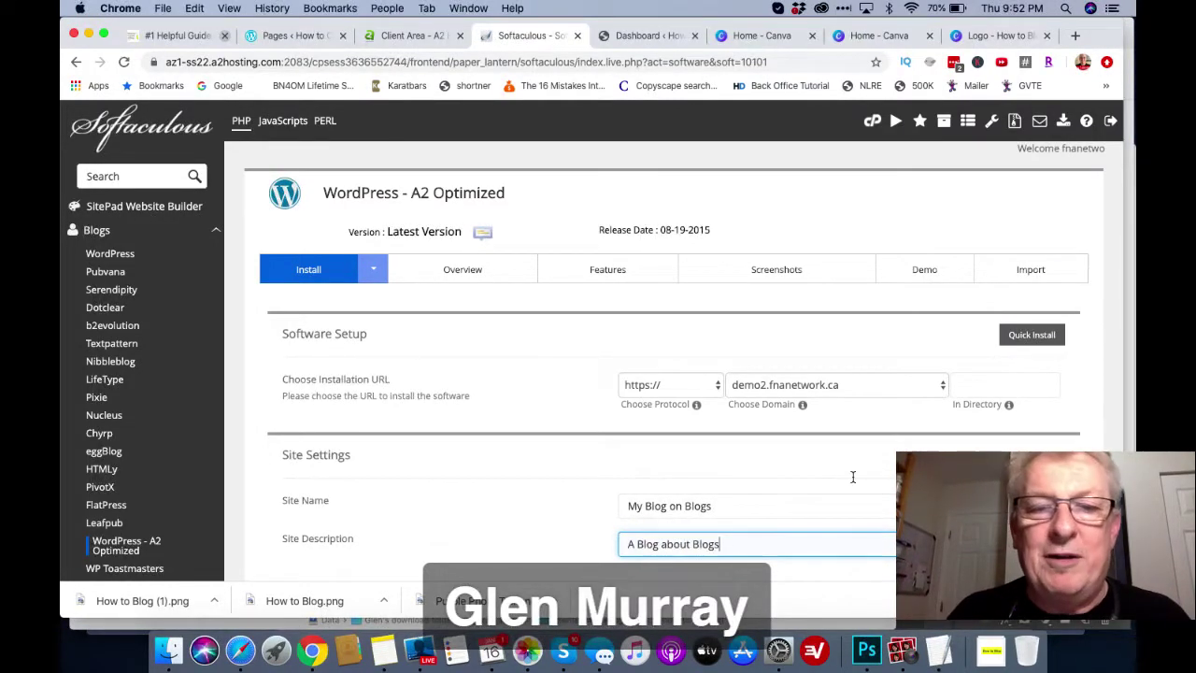
- Replace the default admin username with 'Admin'
scroll(852, 478, down, 2)
scroll(676, 496, down, 5)
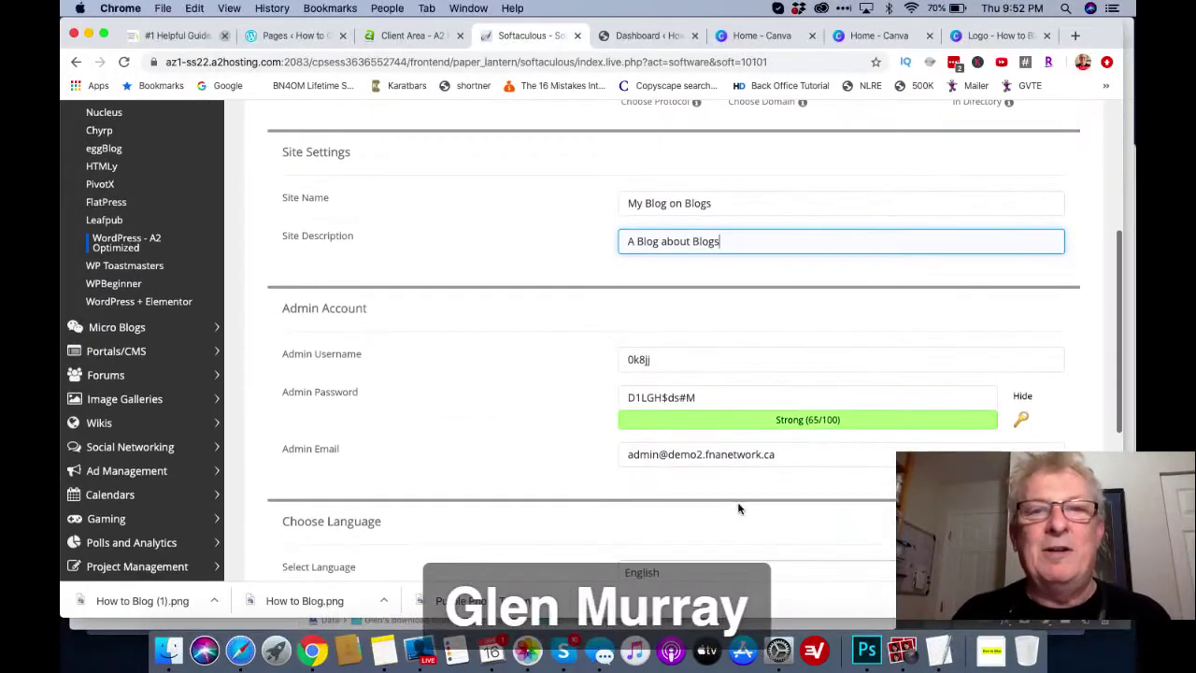
click(658, 364)
double_click(658, 364)
text(A)
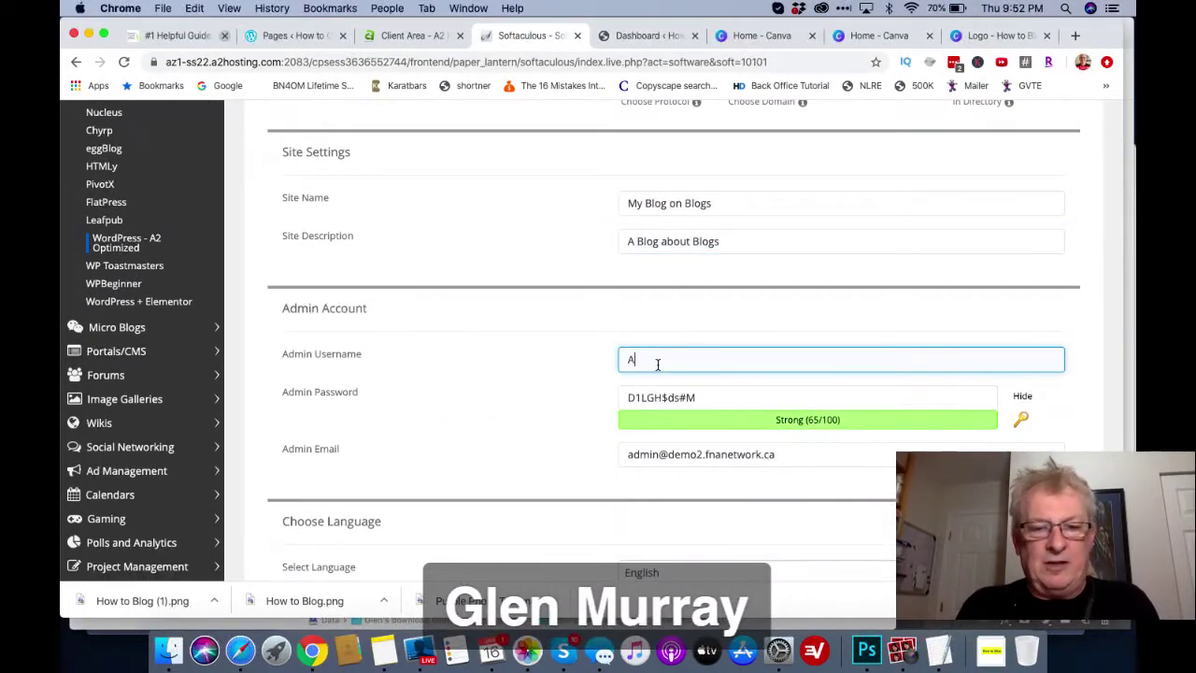
text(dmin)
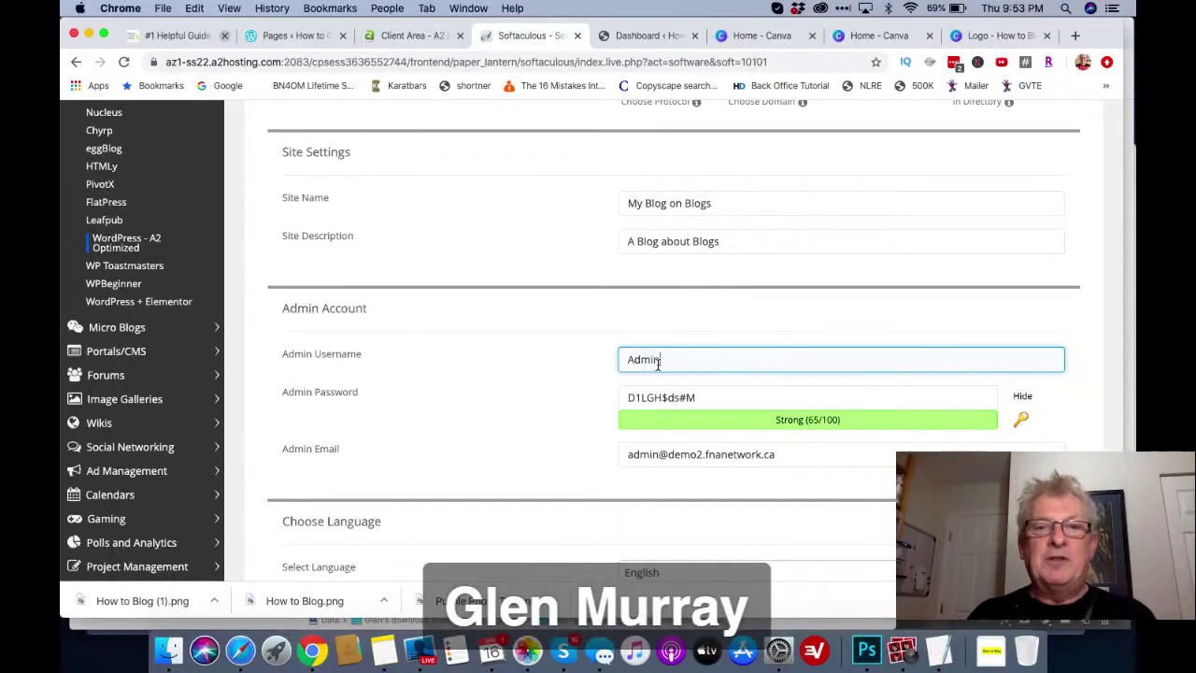
scroll(658, 364, down, 5)
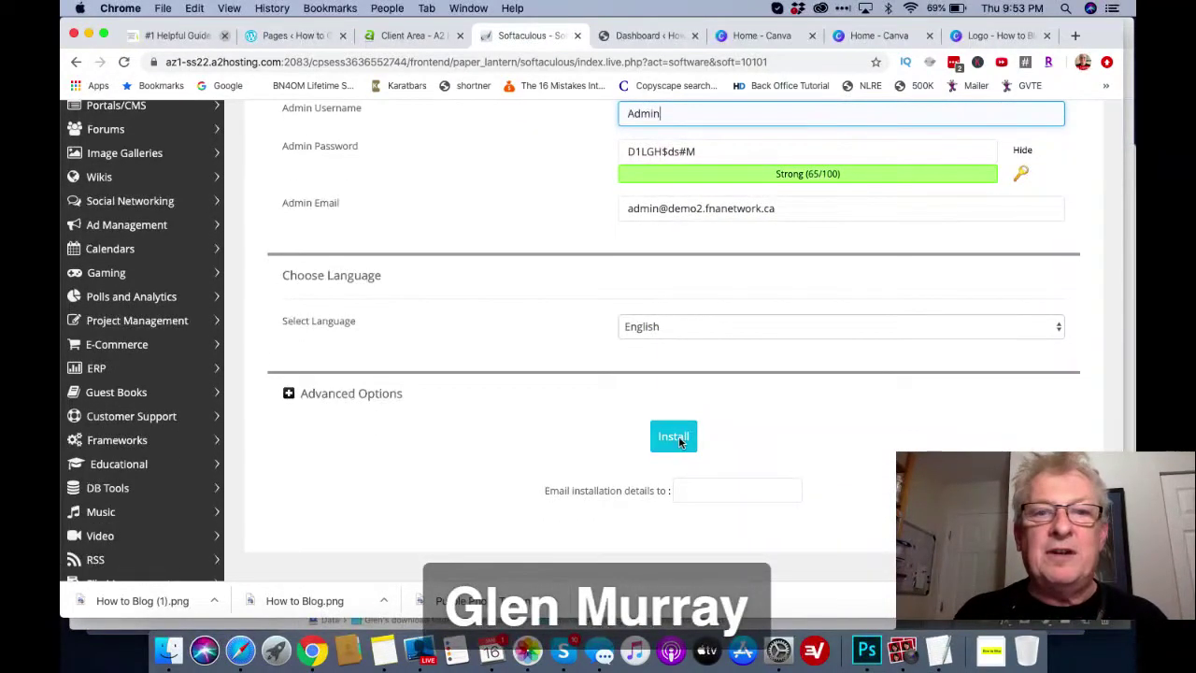
- Submit the WordPress - A2 Optimized install and wait while it checks the data
click(674, 438)
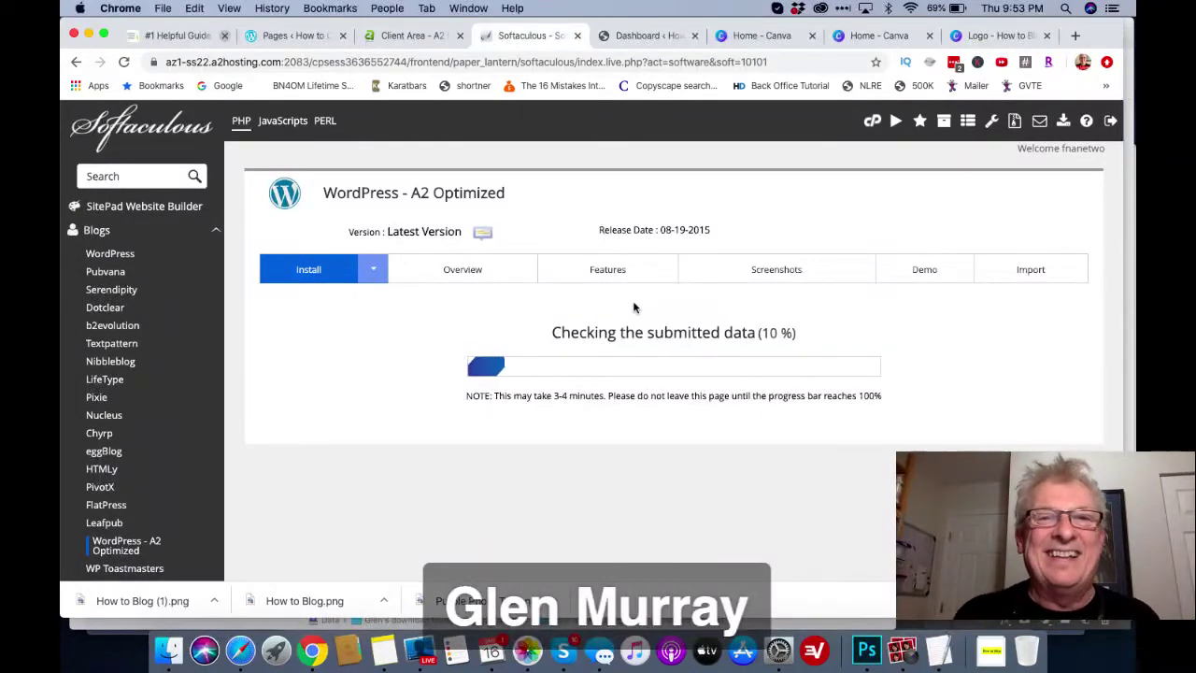
scroll(801, 465, down, 3)
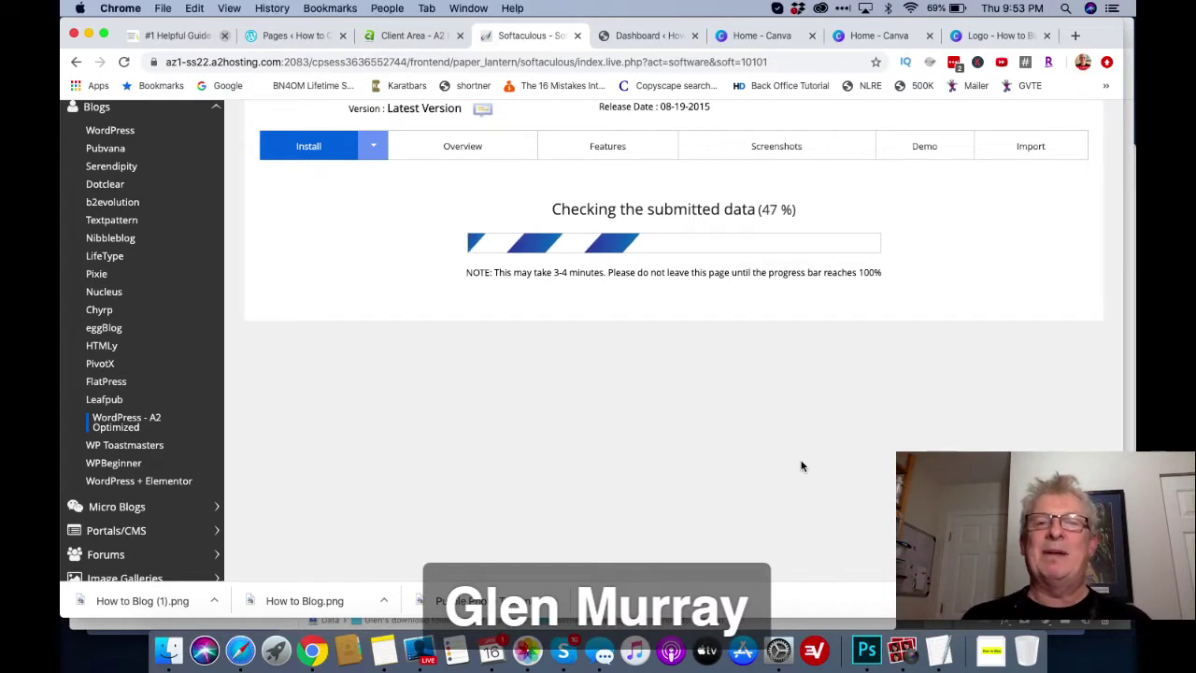
scroll(803, 471, up, 3)
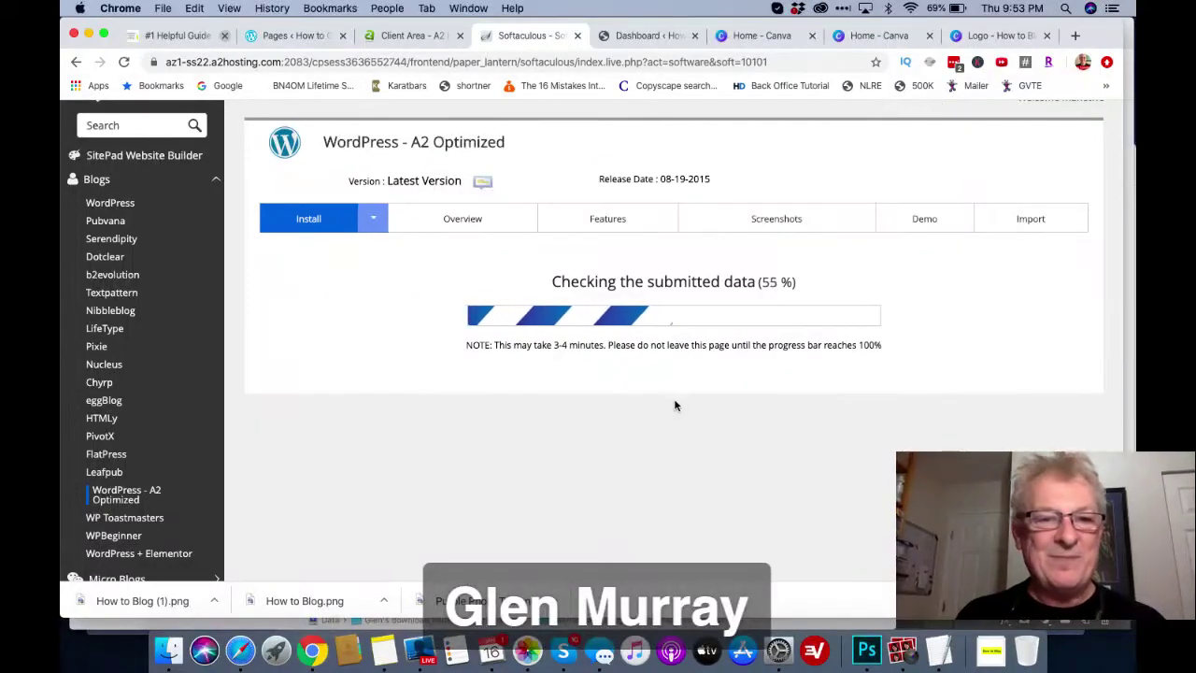
- Go to the Jetpack setup page in the My Blog on Blogs wp-admin sidebar
click(418, 651)
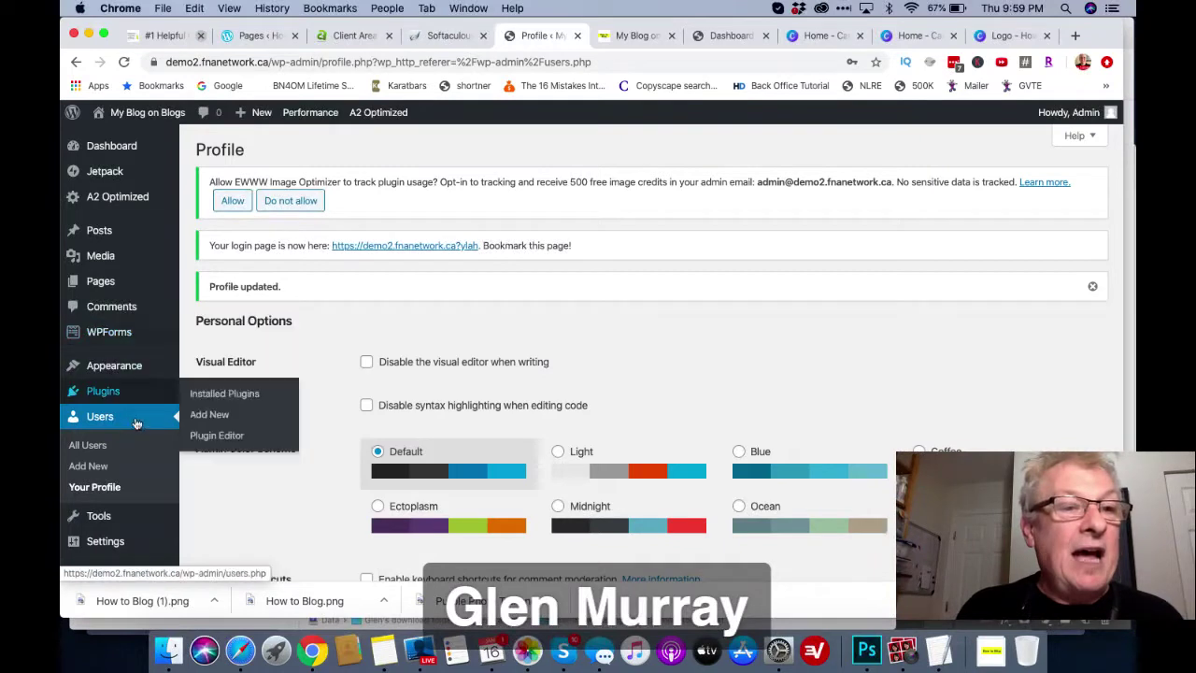
mouse_move(160, 391)
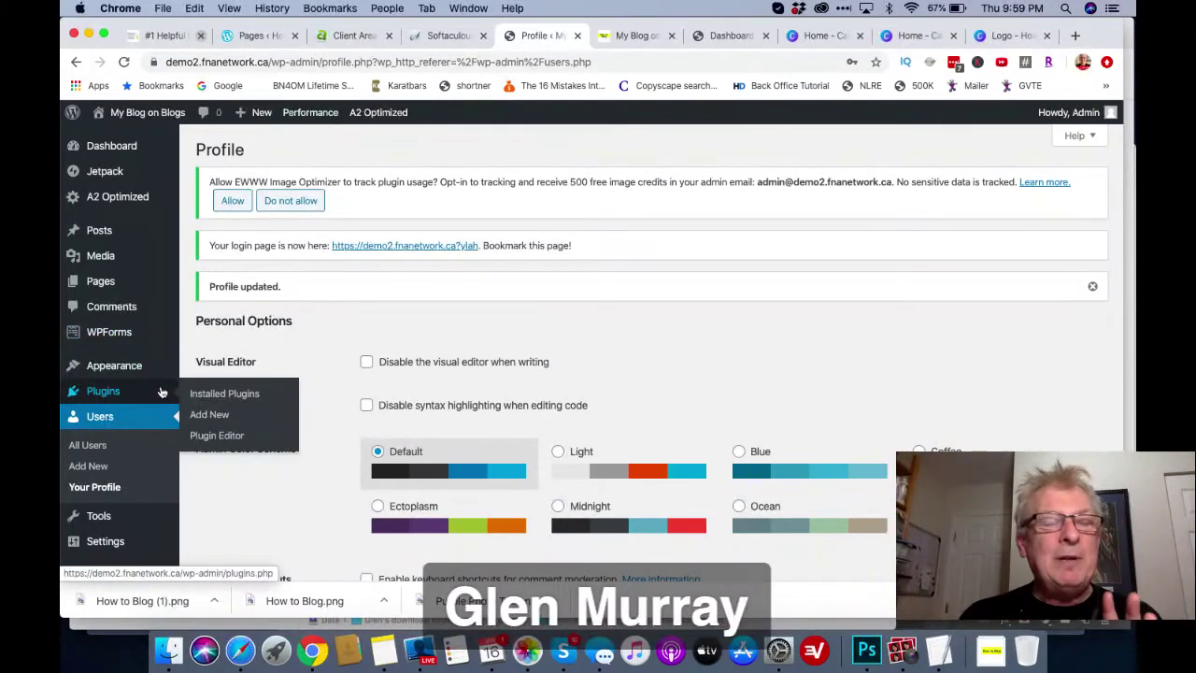
click(140, 173)
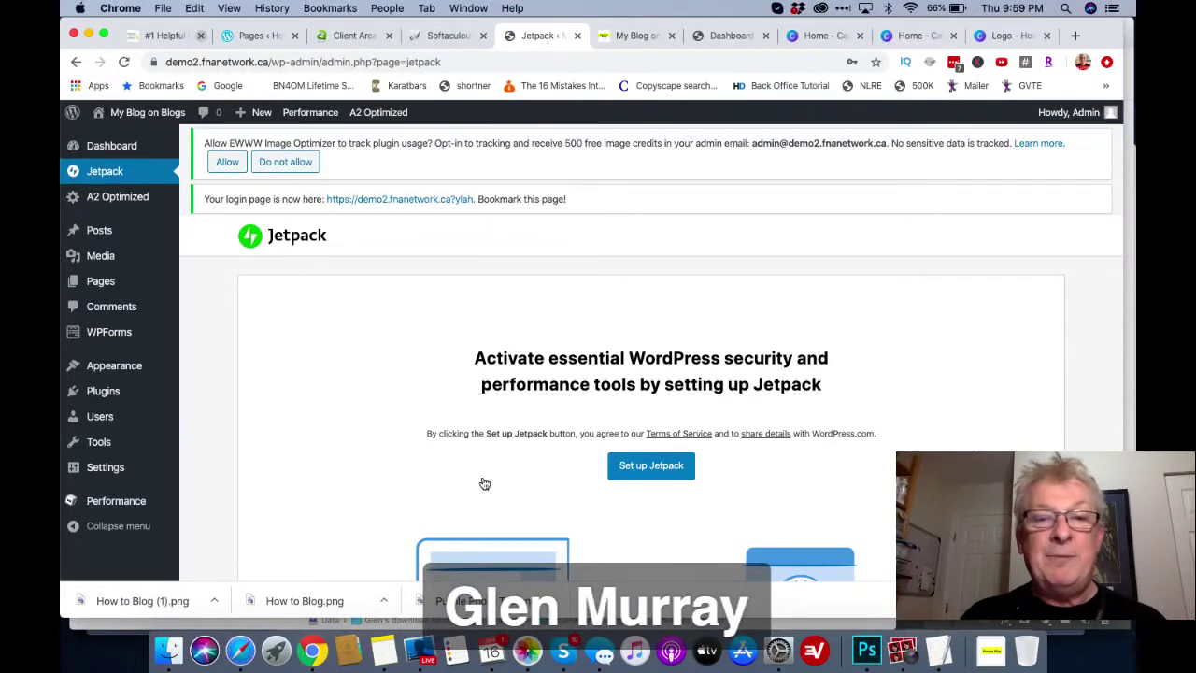
- Start Jetpack setup and sign in to WordPress.com as a different user via Google
click(645, 471)
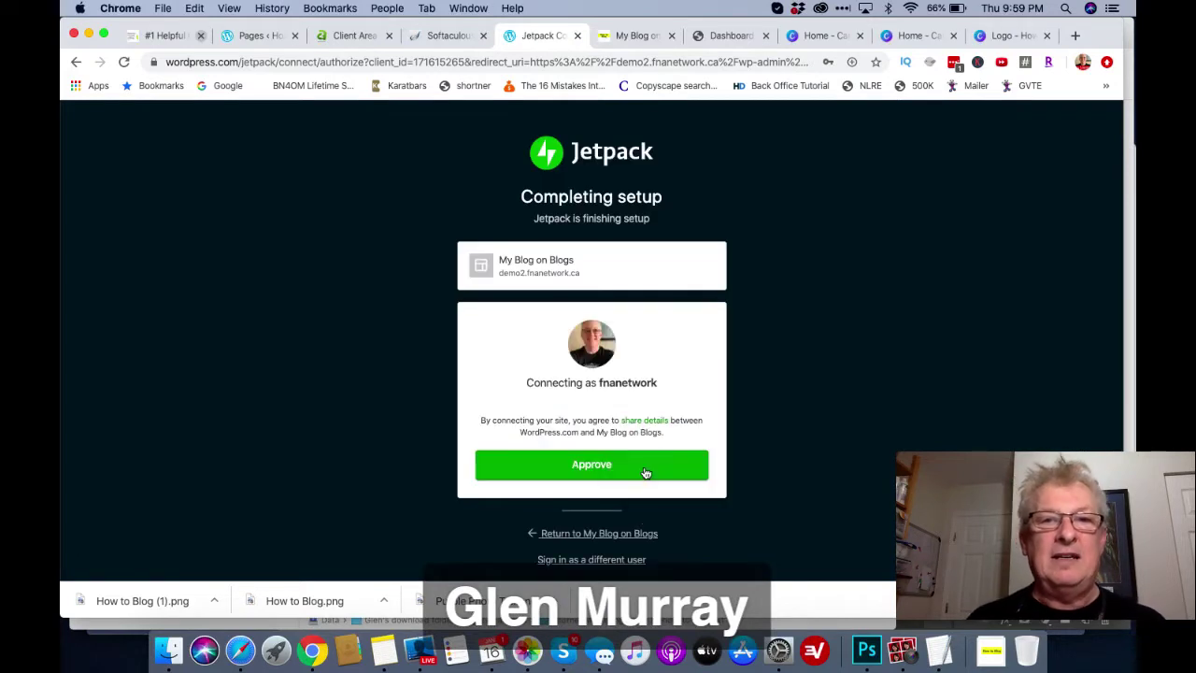
click(595, 467)
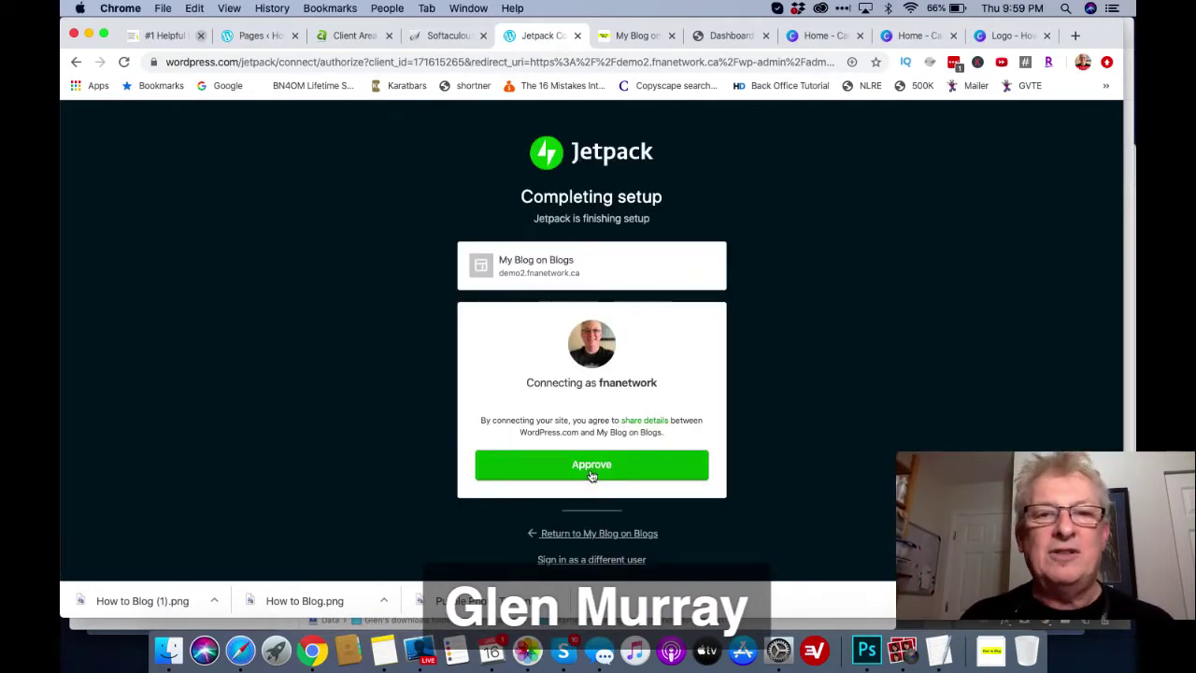
scroll(645, 518, down, 2)
click(585, 491)
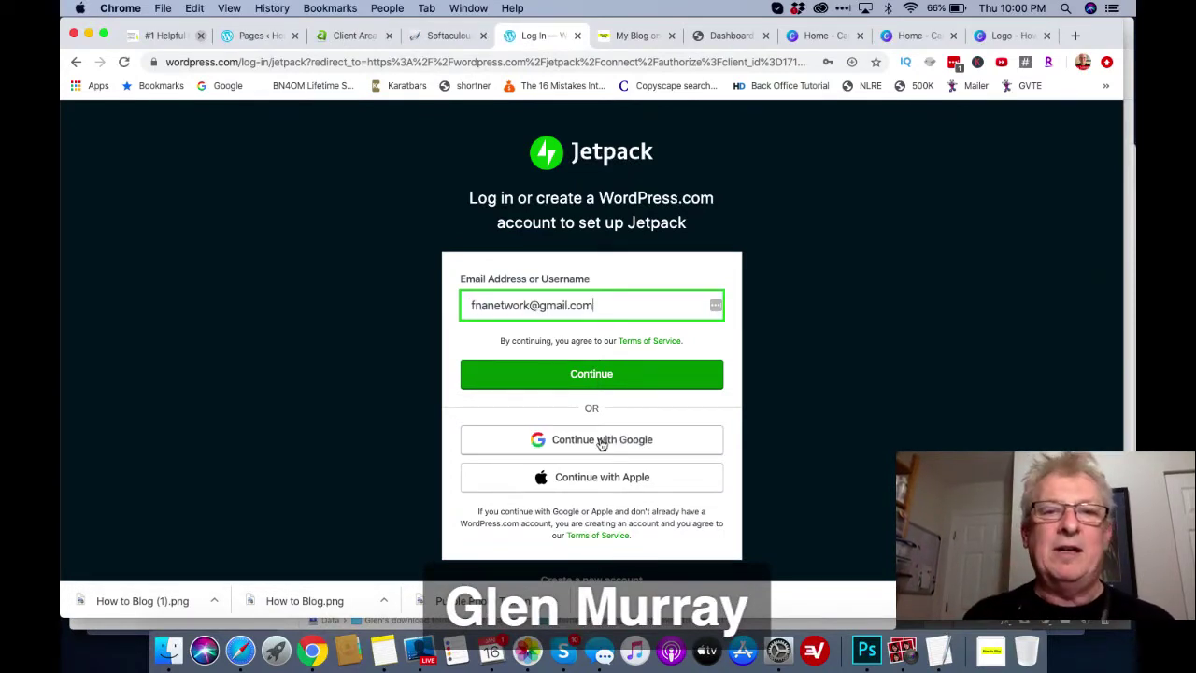
click(600, 444)
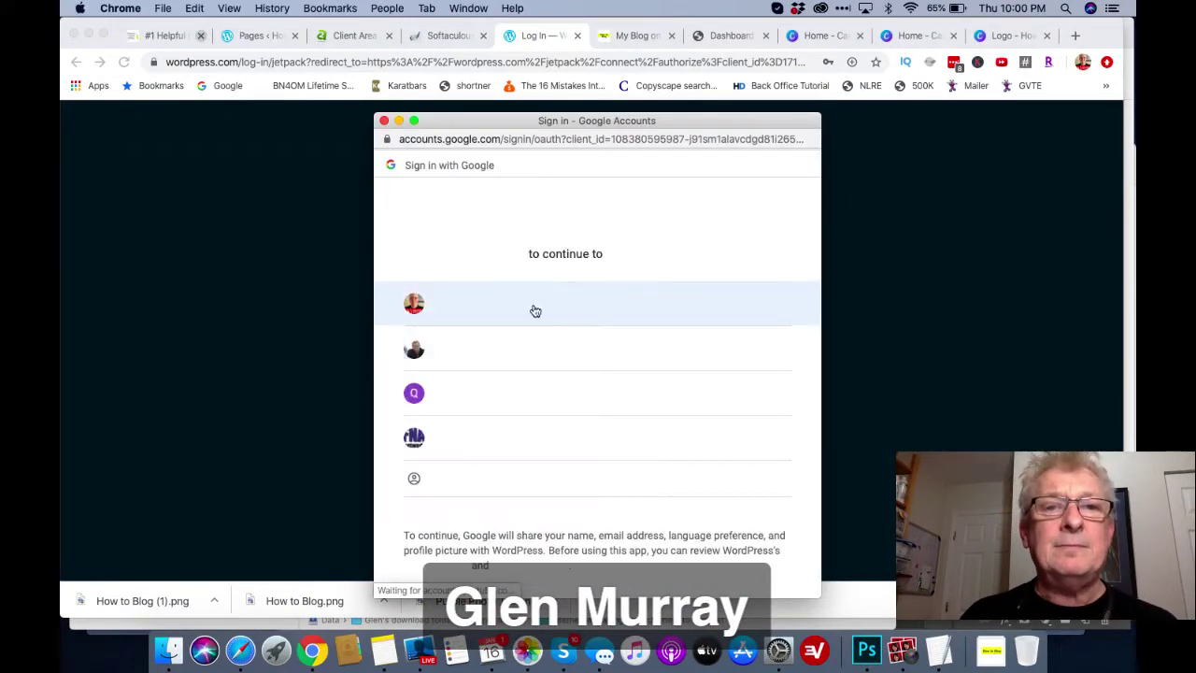
click(534, 310)
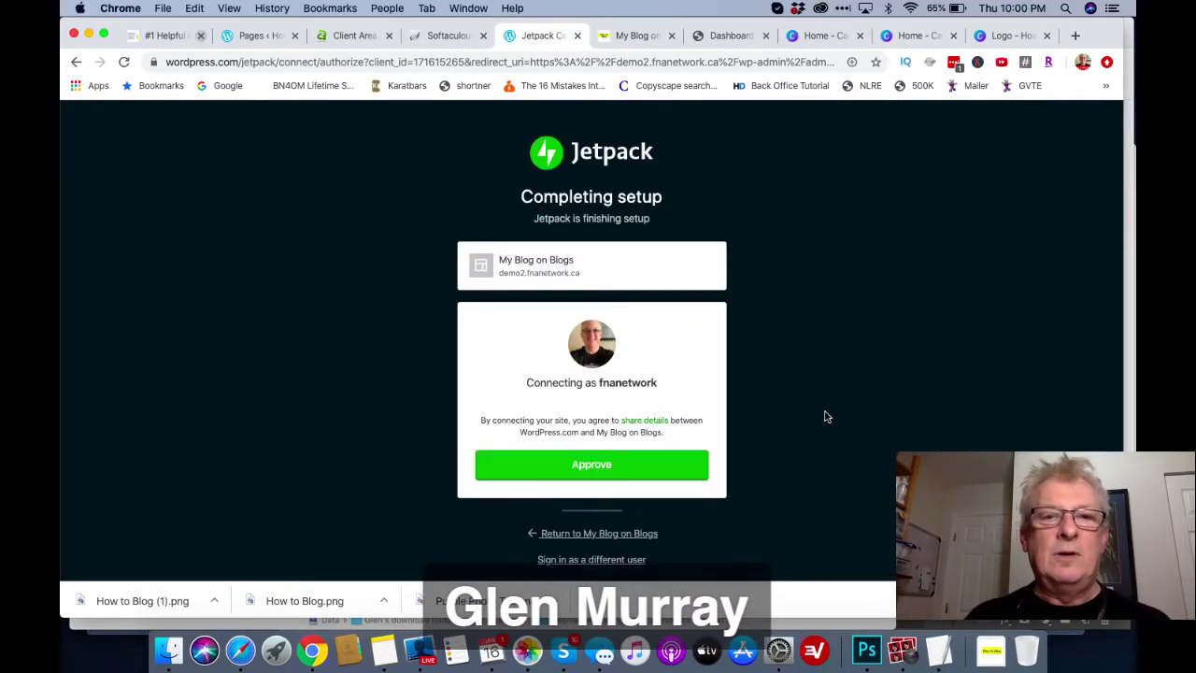
- Approve the Jetpack connection and return to My Blog on Blogs' admin
click(546, 469)
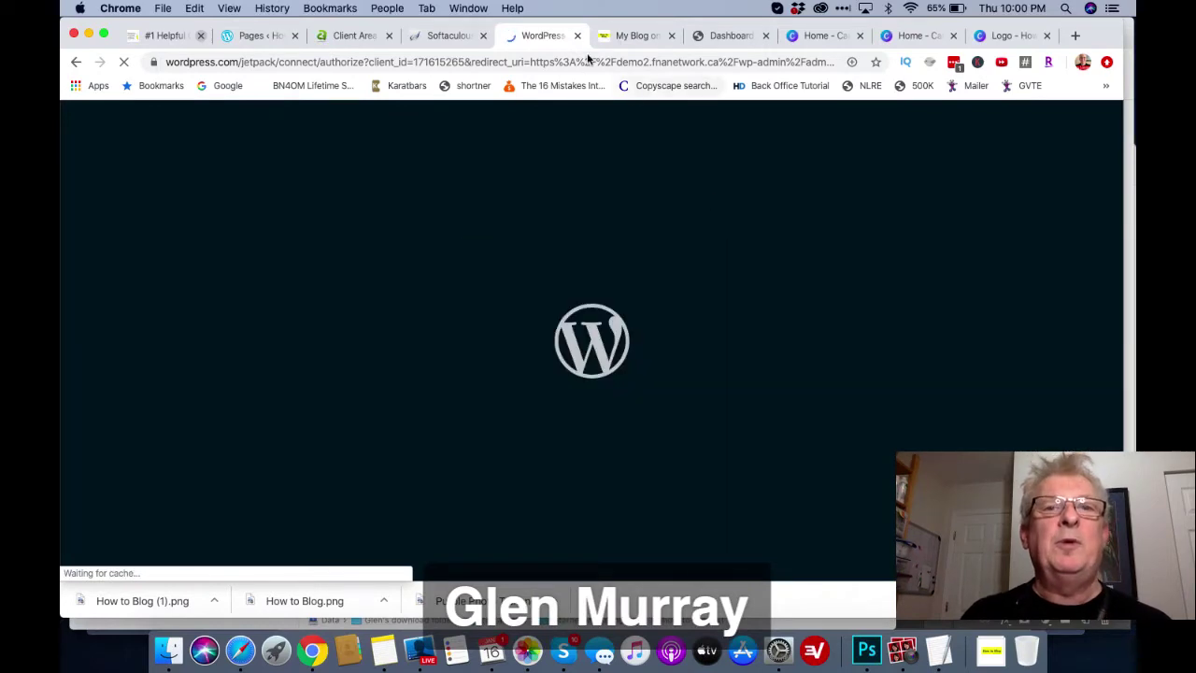
click(448, 35)
click(543, 38)
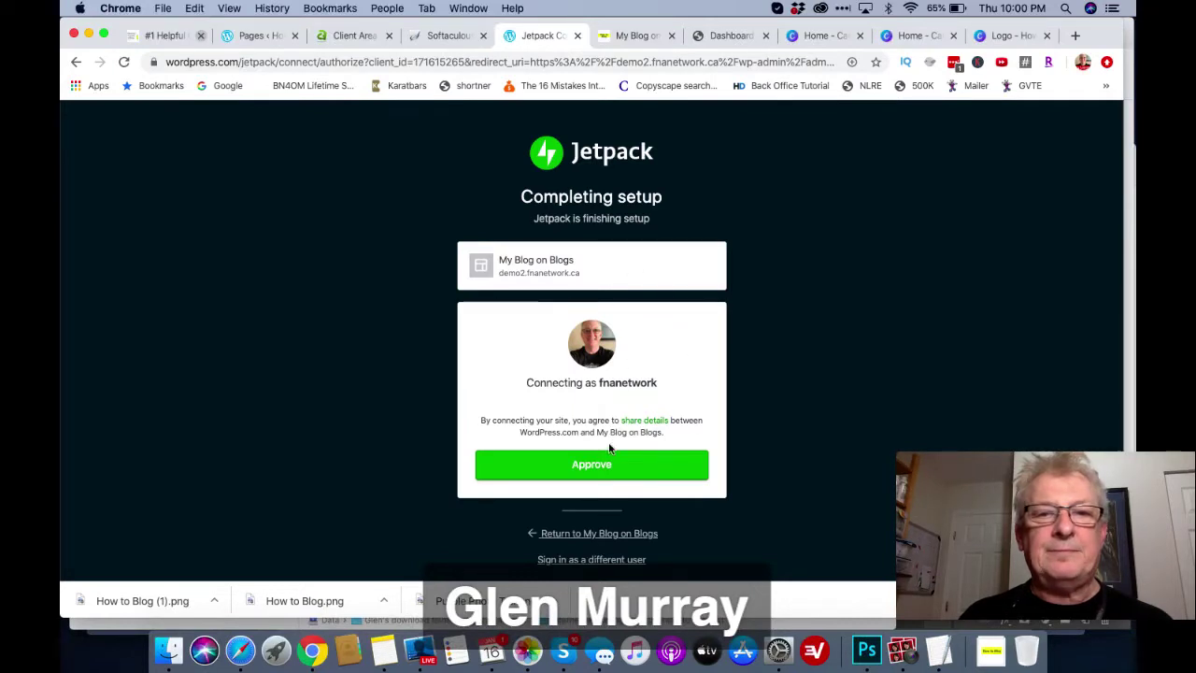
click(598, 537)
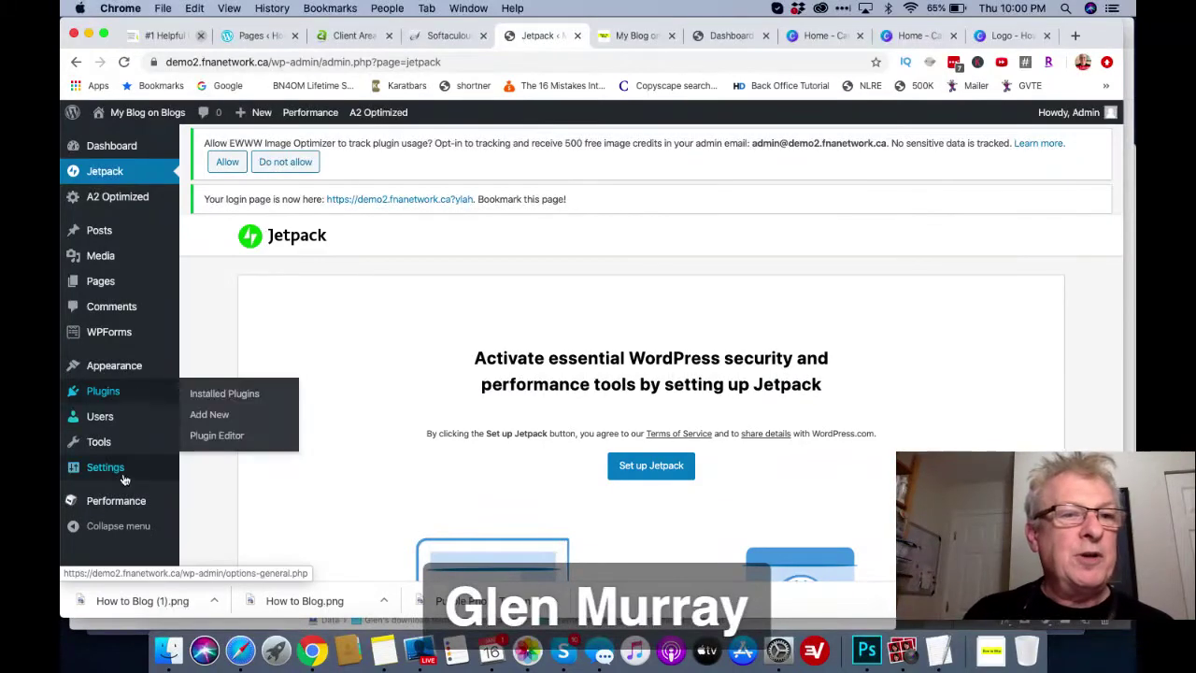
- Under Settings > Permalinks, choose Post name (/%postname%/) and save the changes
mouse_move(118, 476)
click(238, 481)
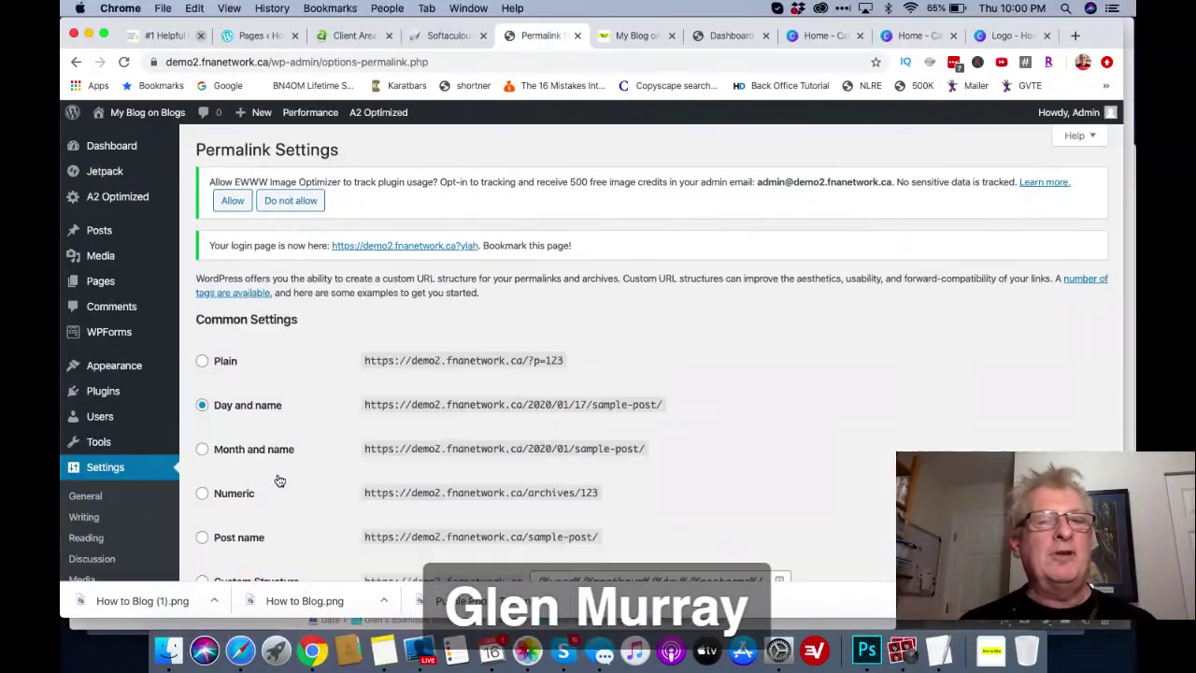
scroll(278, 481, down, 3)
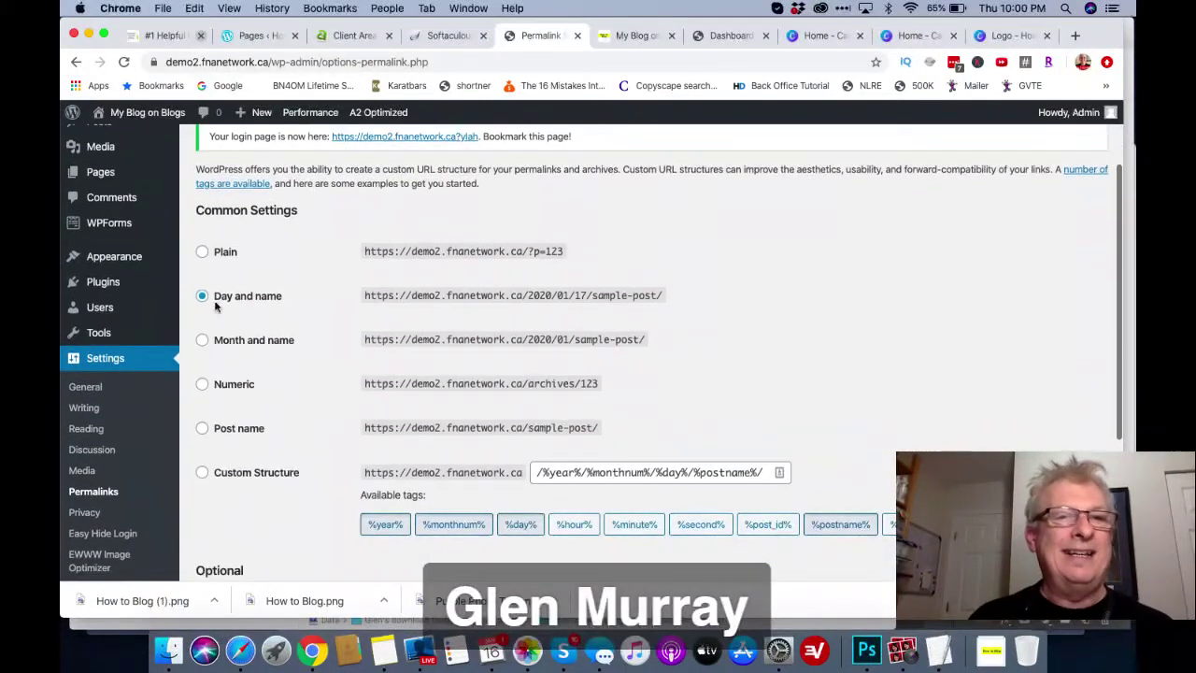
click(203, 428)
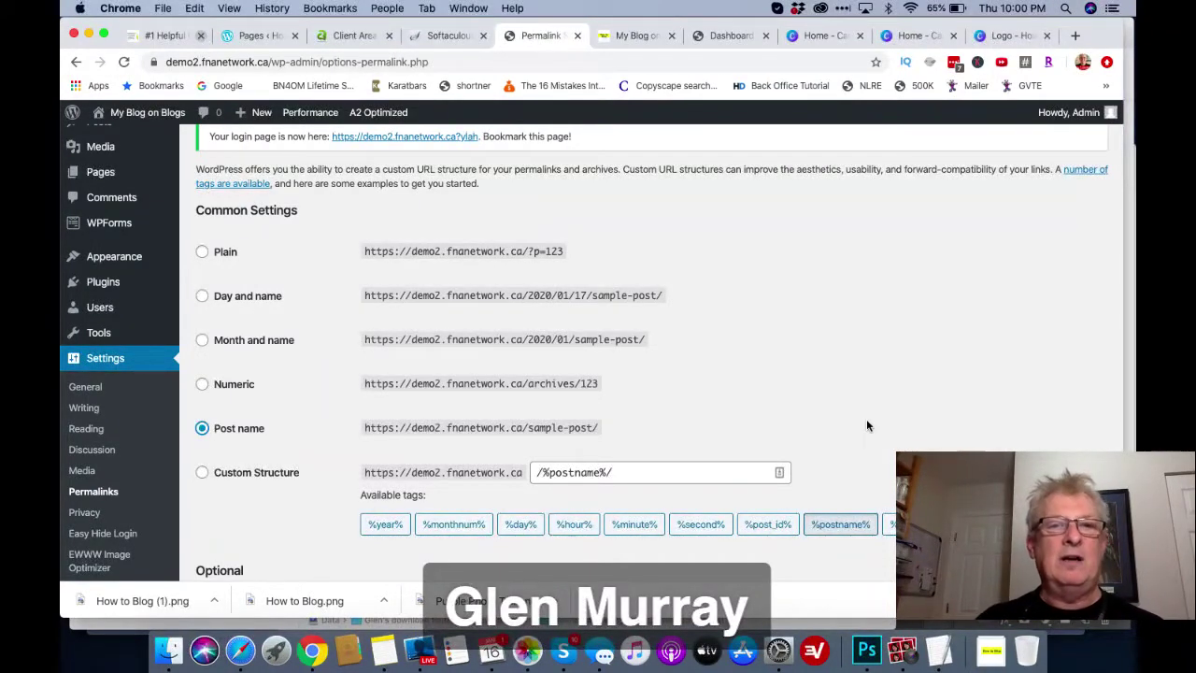
scroll(866, 427, down, 2)
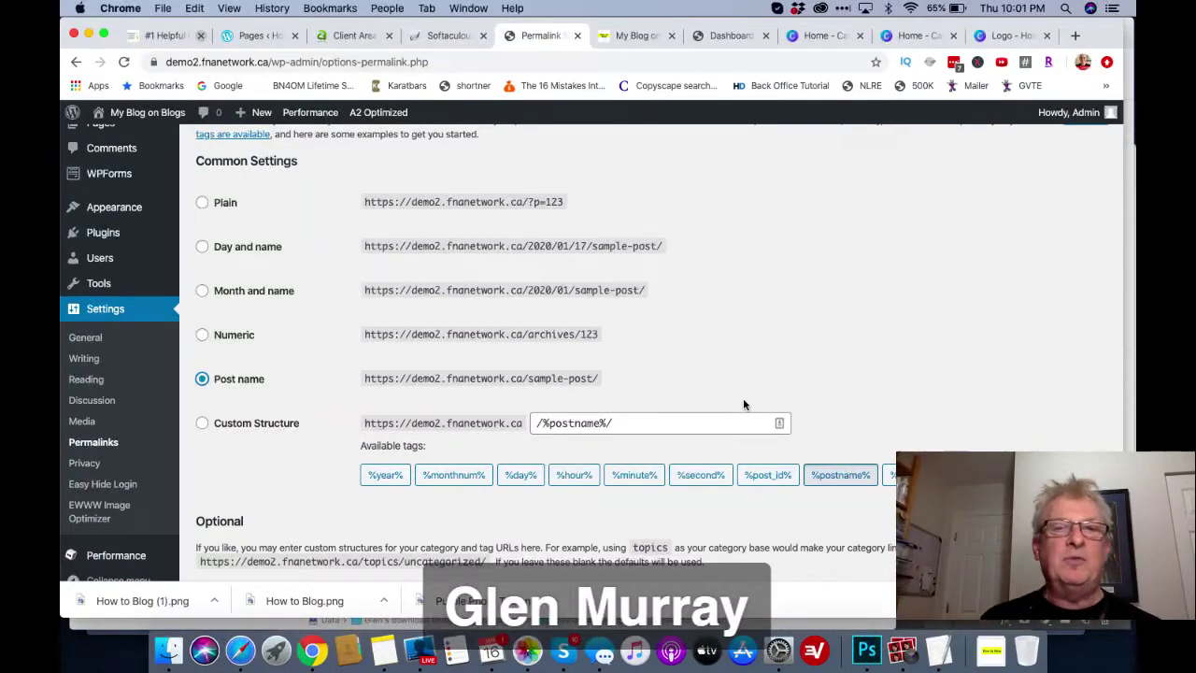
scroll(792, 357, down, 5)
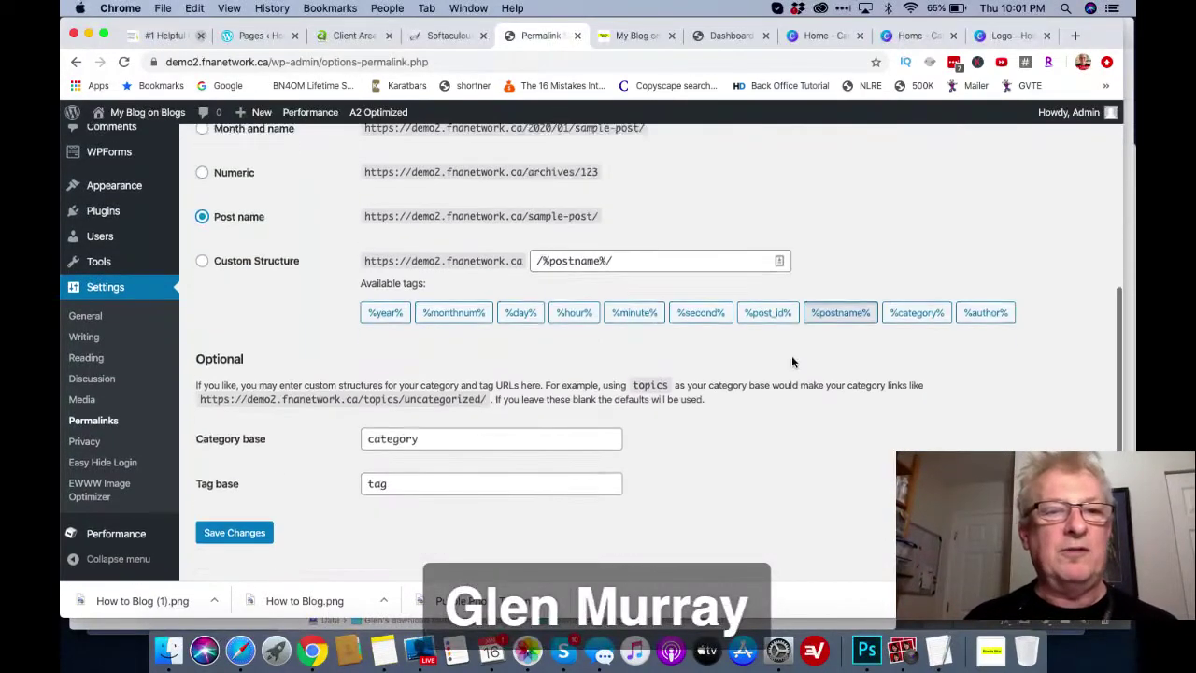
click(234, 503)
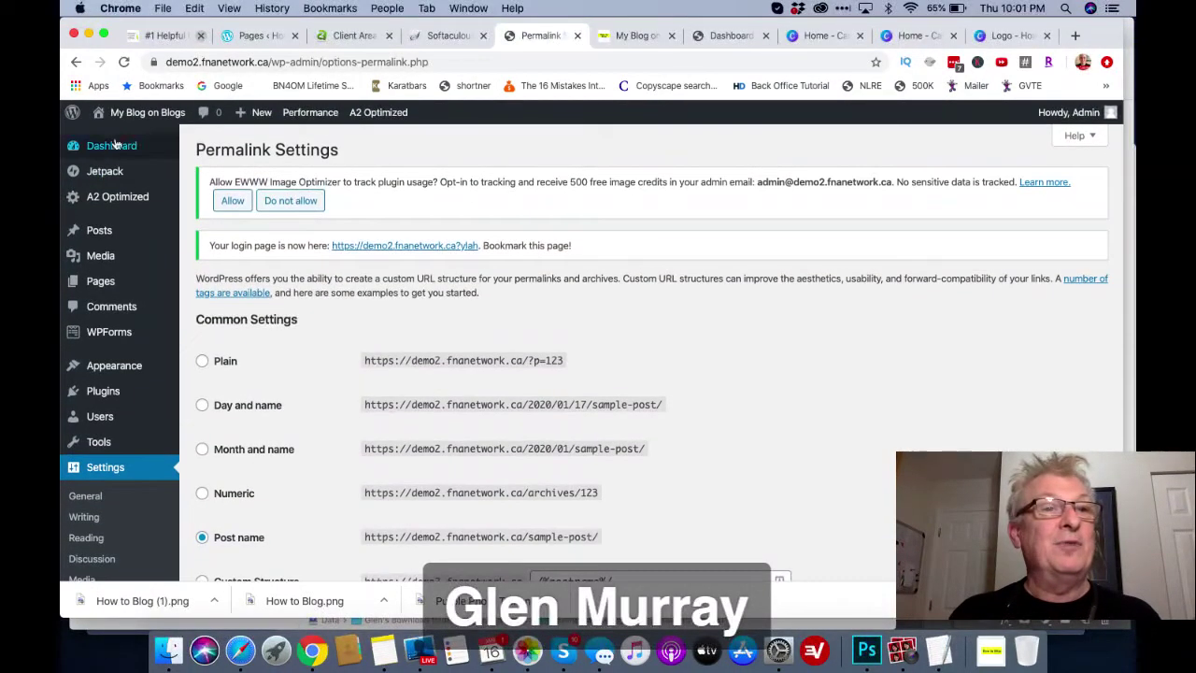
mouse_move(132, 118)
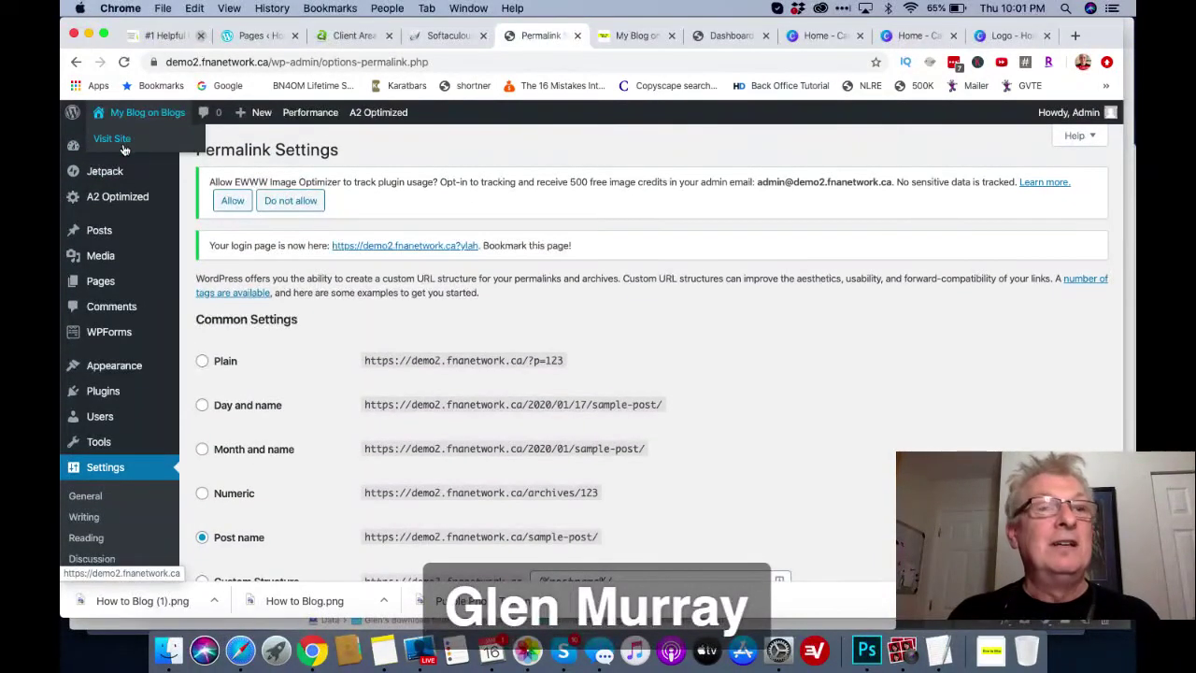
- View the live 'Hello world!' homepage in a new tab and bring up the setup checklist note
super+click(118, 147)
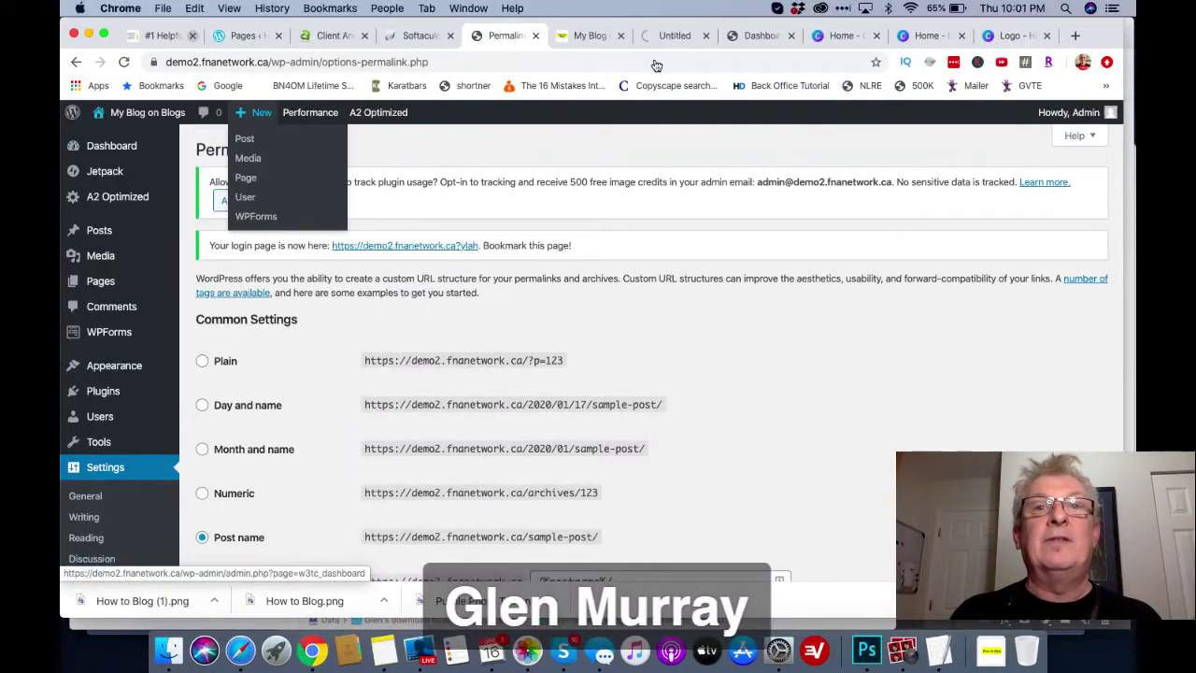
click(610, 36)
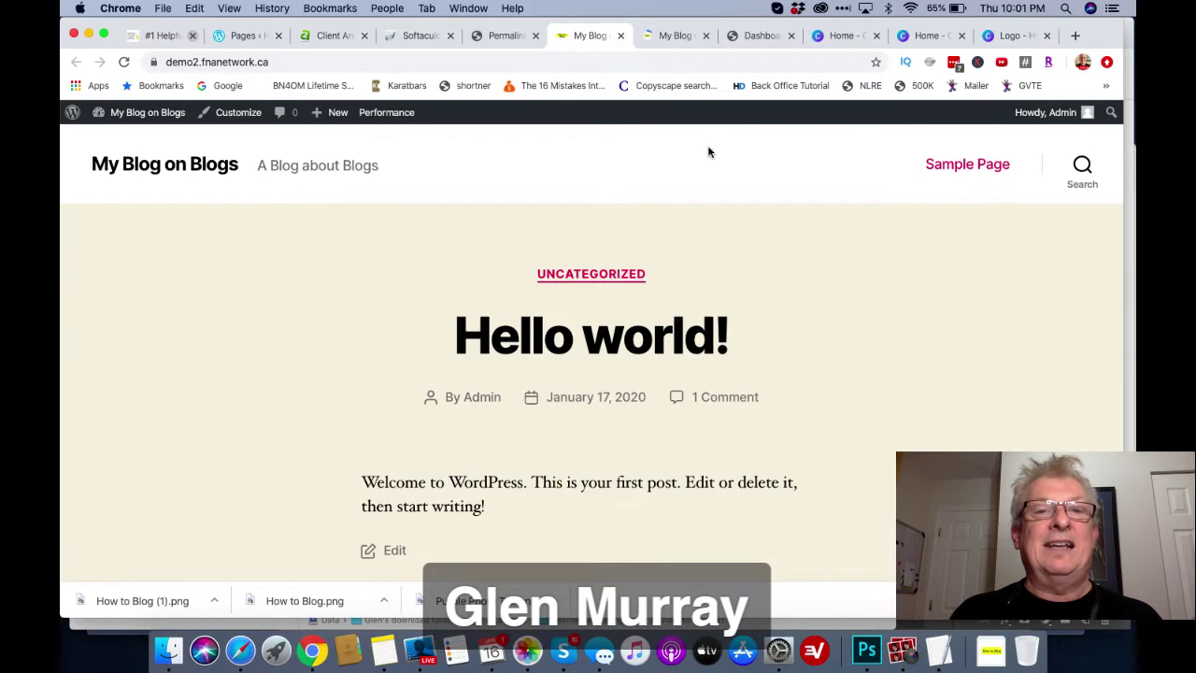
scroll(735, 212, down, 3)
scroll(735, 213, up, 3)
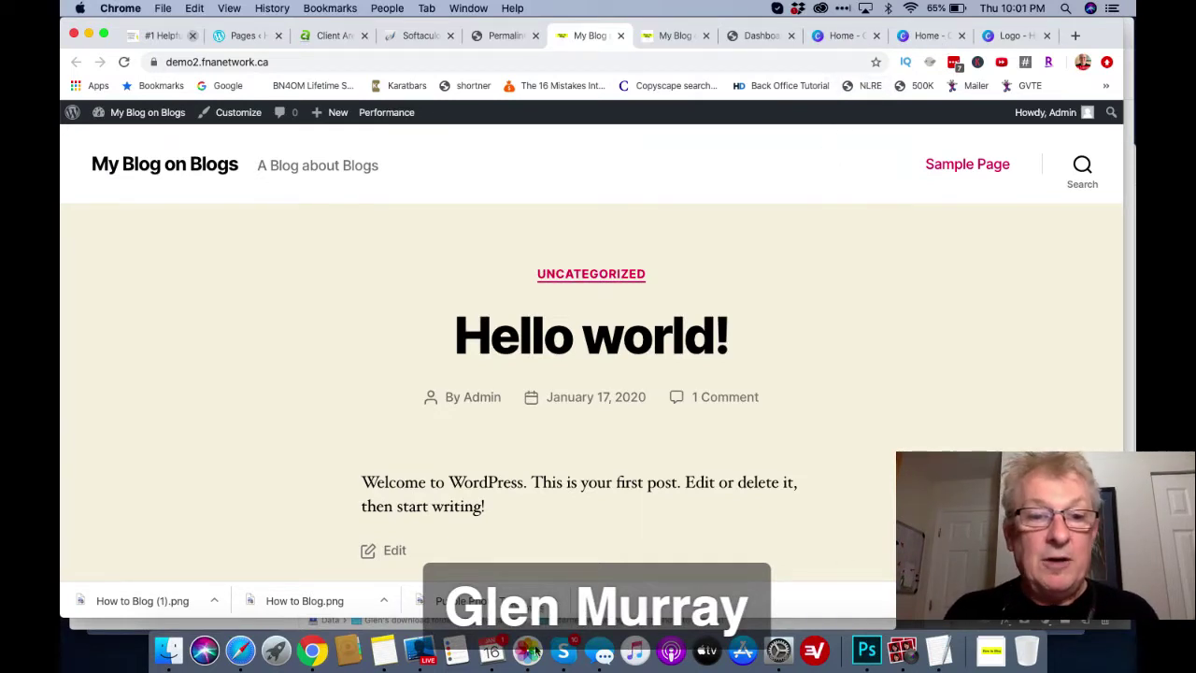
click(383, 651)
scroll(1048, 212, up, 5)
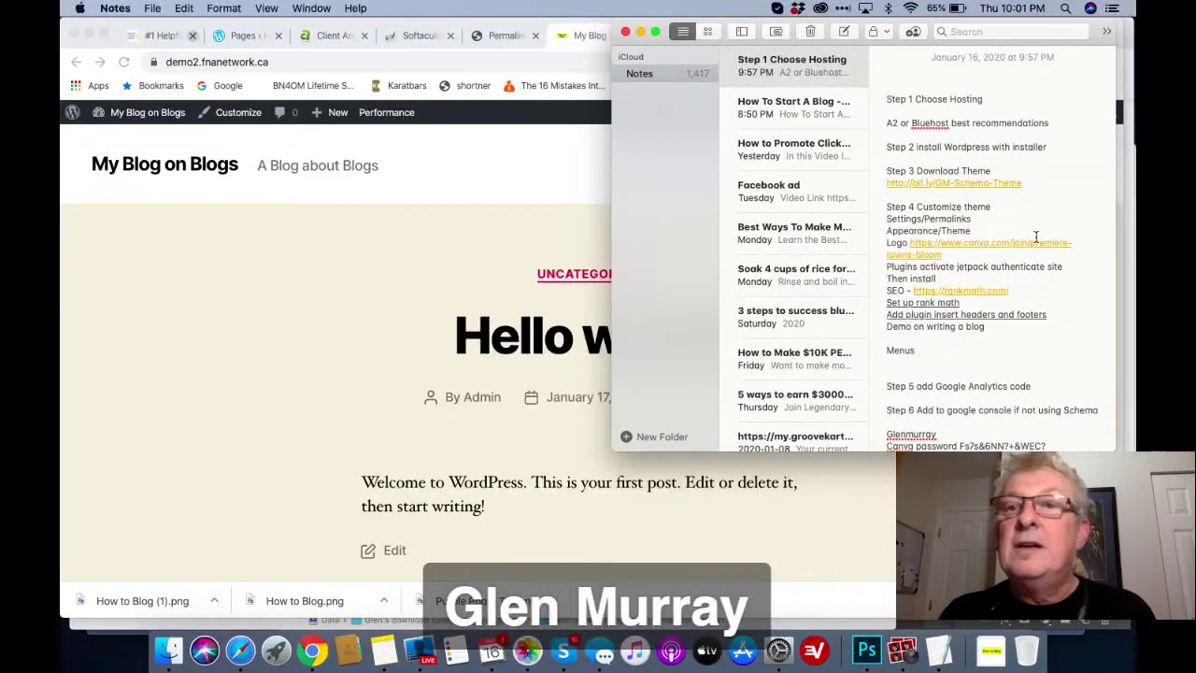
click(966, 184)
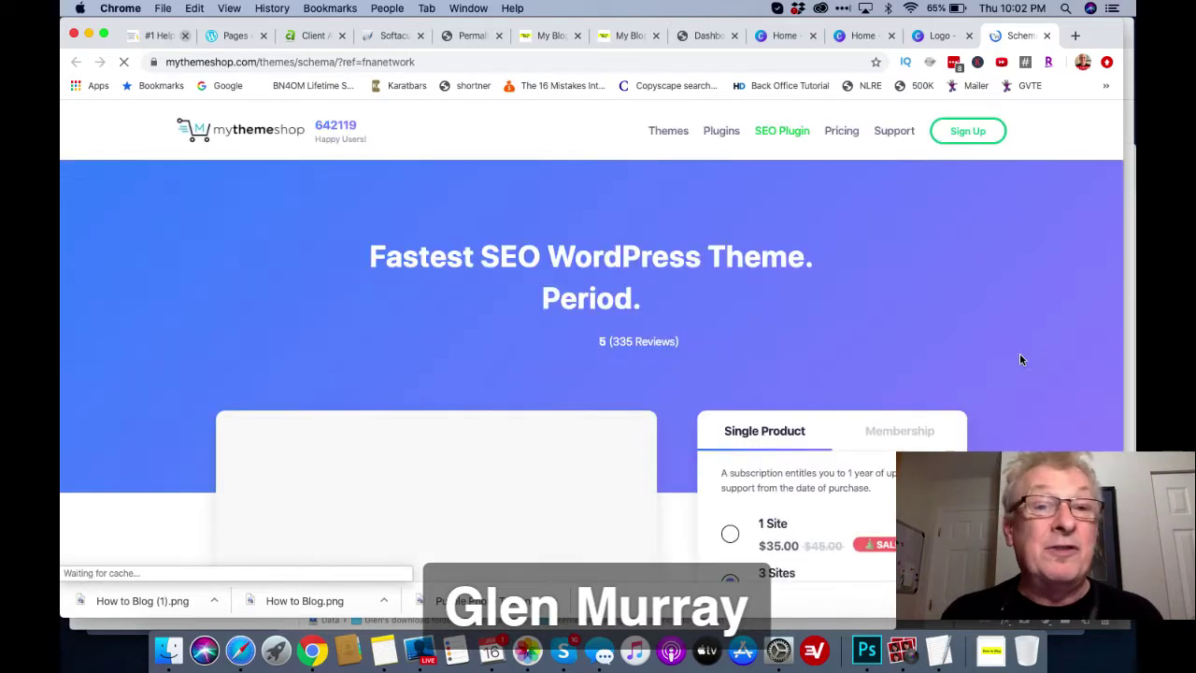
- Scroll the Schema theme page to its Download Free Version button, then return to the My Blog tab
scroll(1021, 318, down, 1)
scroll(1020, 318, down, 5)
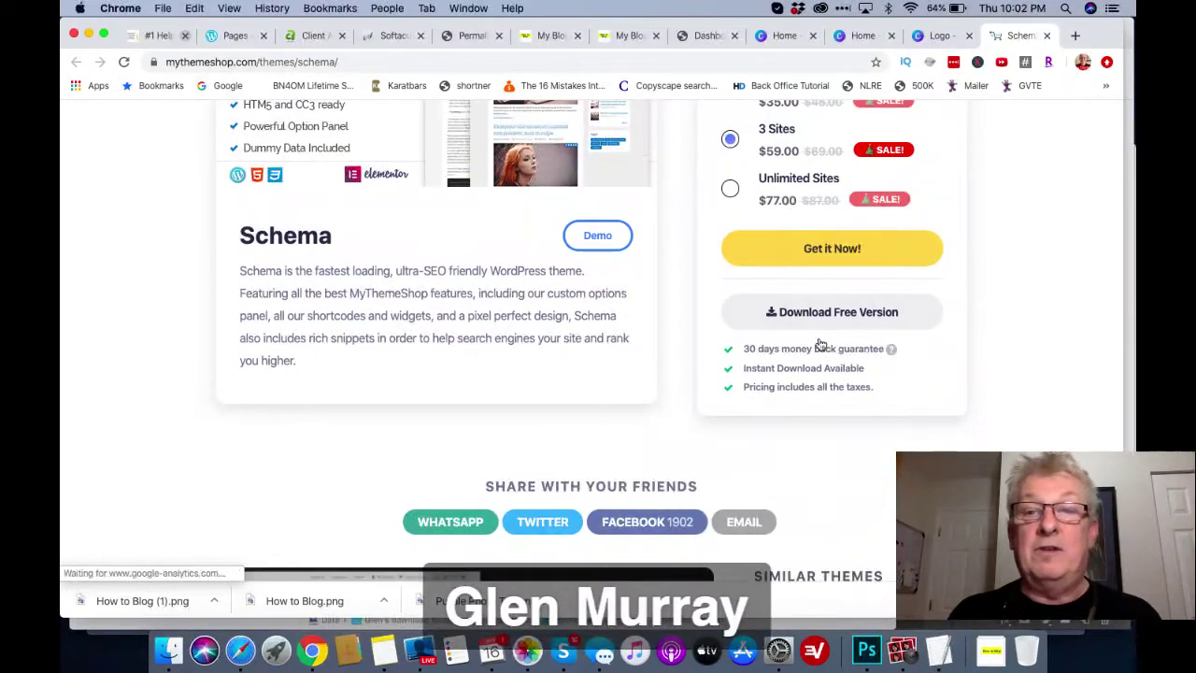
scroll(804, 299, up, 6)
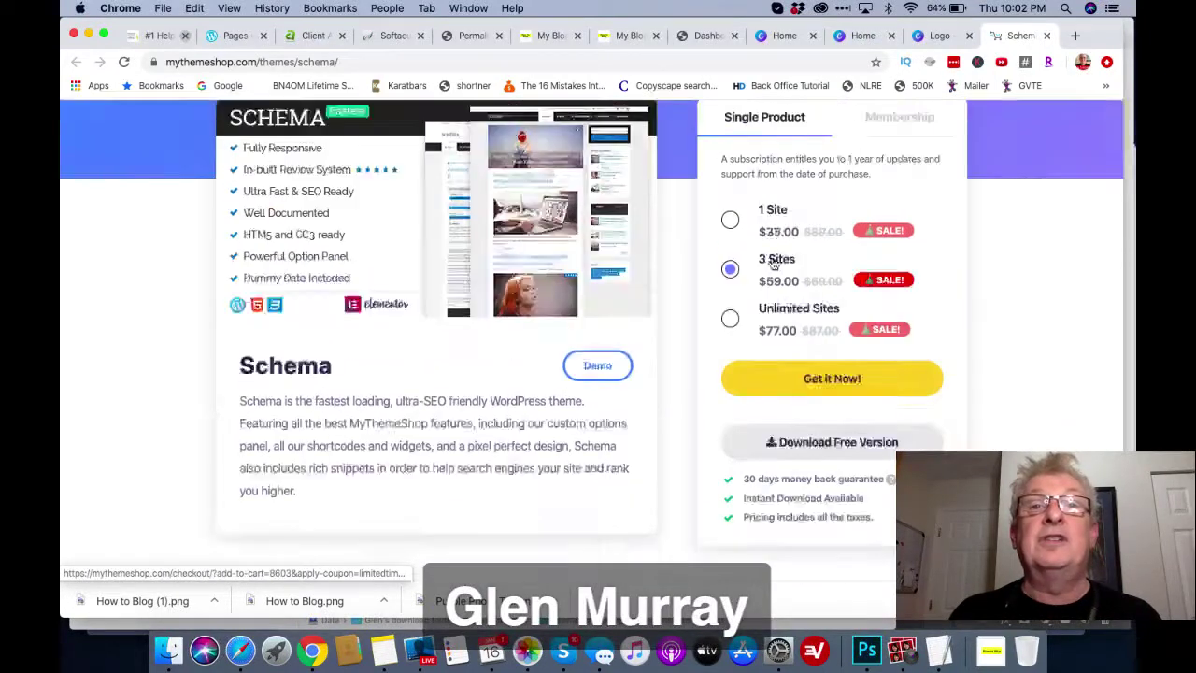
click(549, 36)
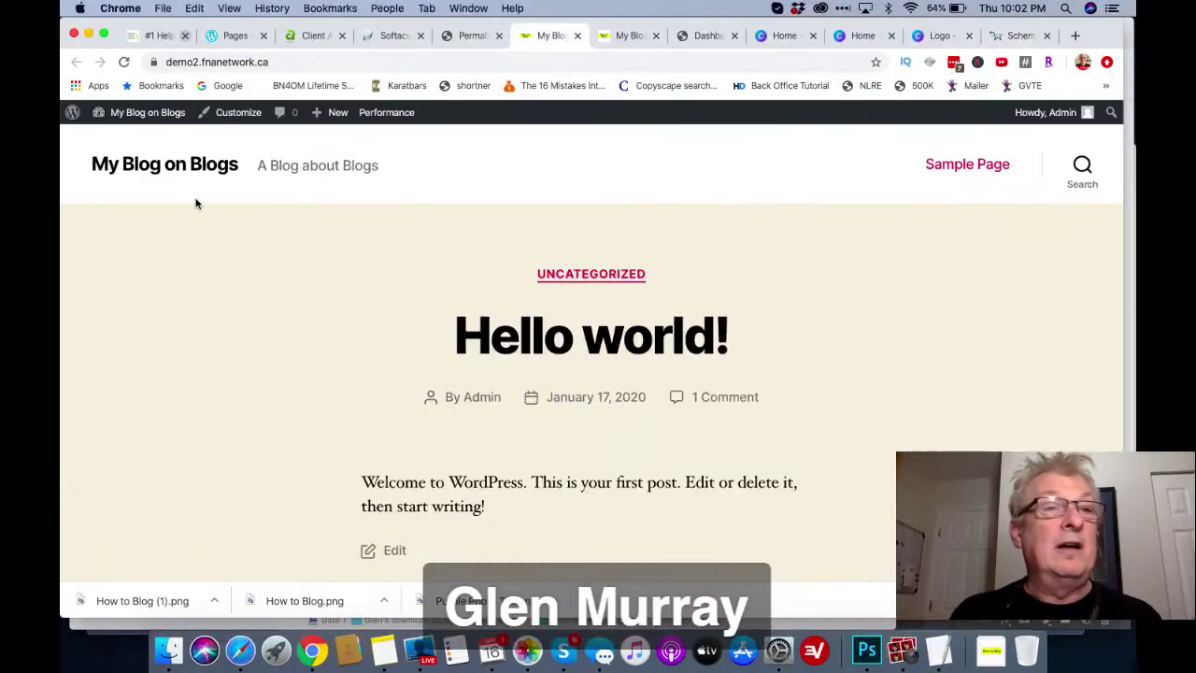
- Go from the installed Themes list to Add New and view the 15 featured themes
mouse_move(116, 118)
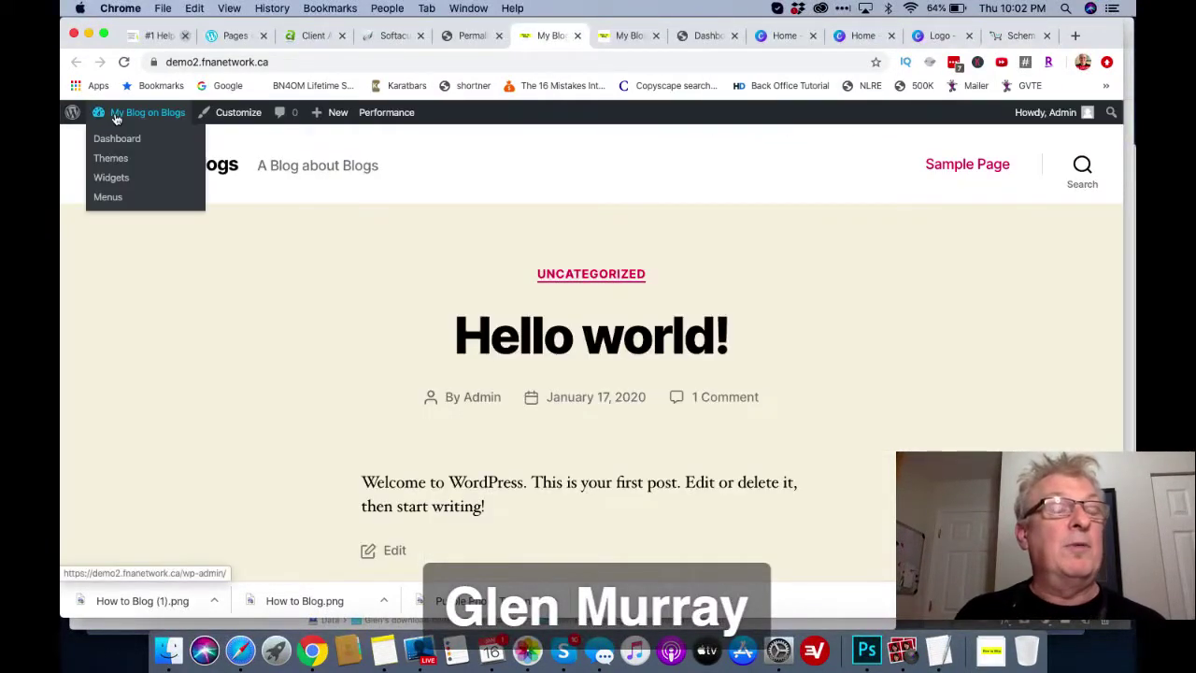
click(116, 166)
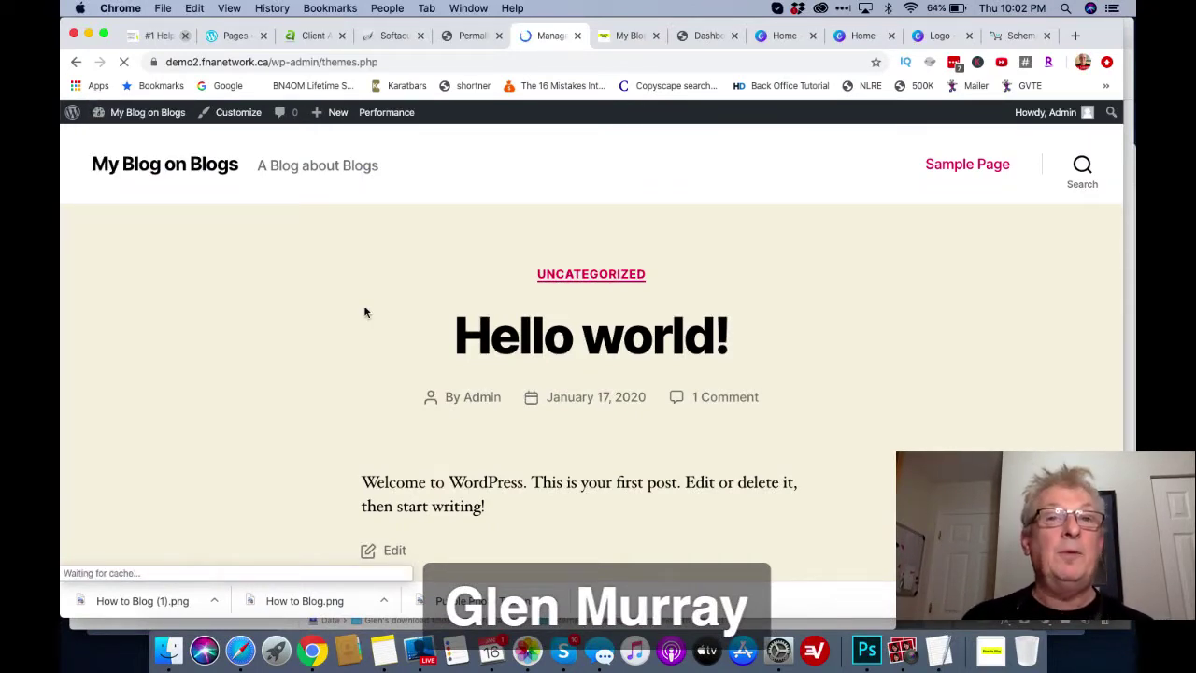
scroll(486, 435, down, 3)
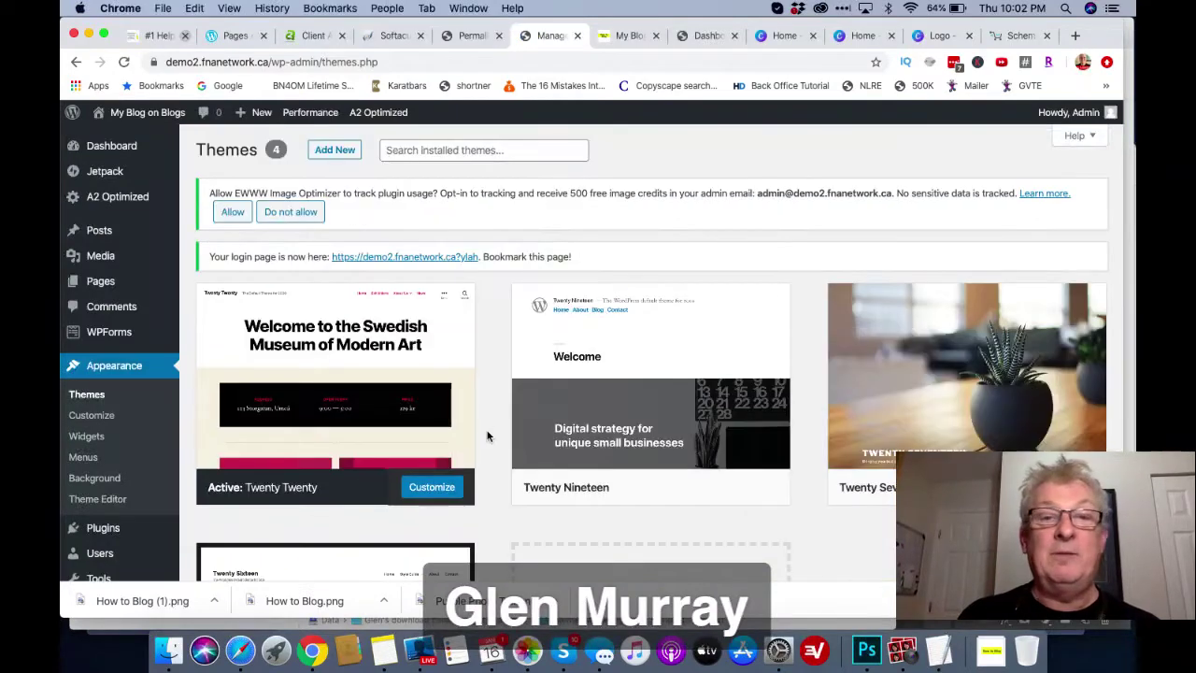
scroll(486, 436, down, 5)
scroll(486, 435, up, 4)
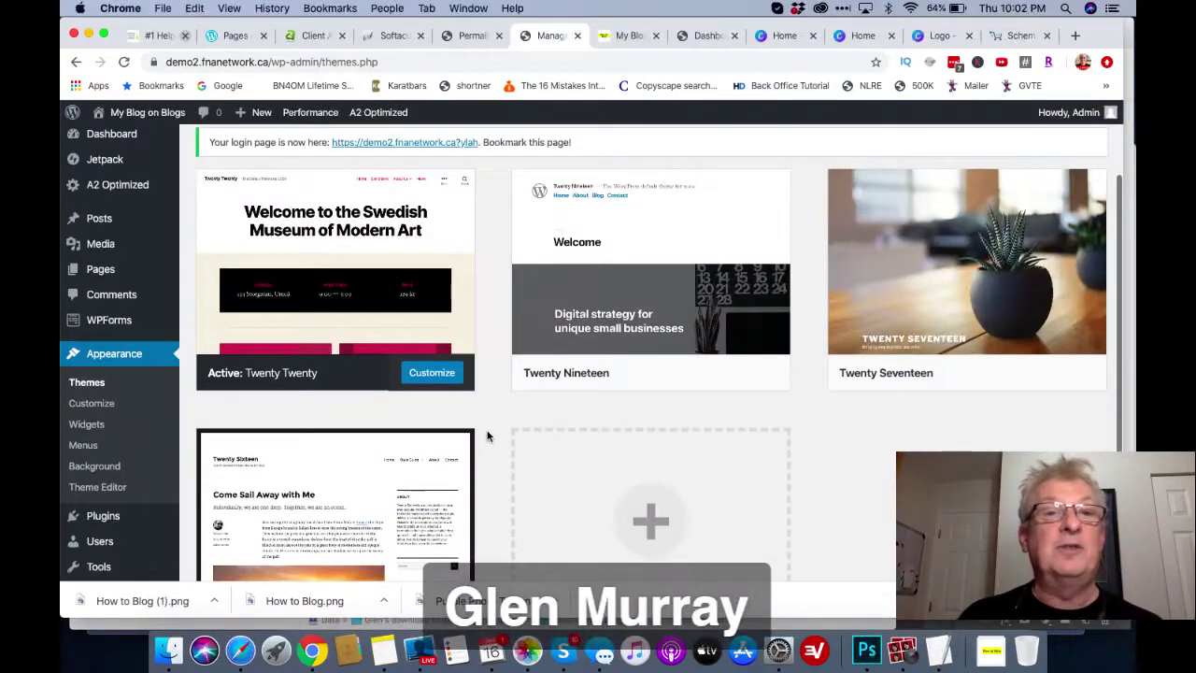
scroll(485, 392, up, 3)
click(335, 151)
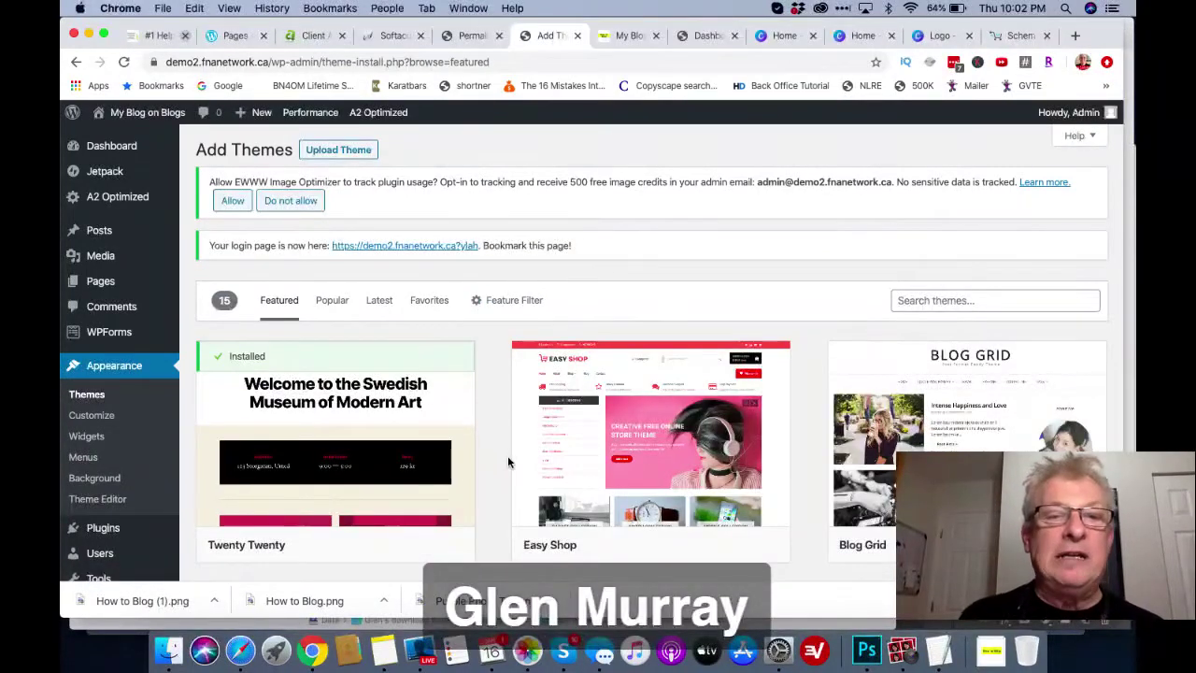
scroll(509, 461, down, 5)
scroll(508, 462, down, 2)
scroll(509, 458, up, 8)
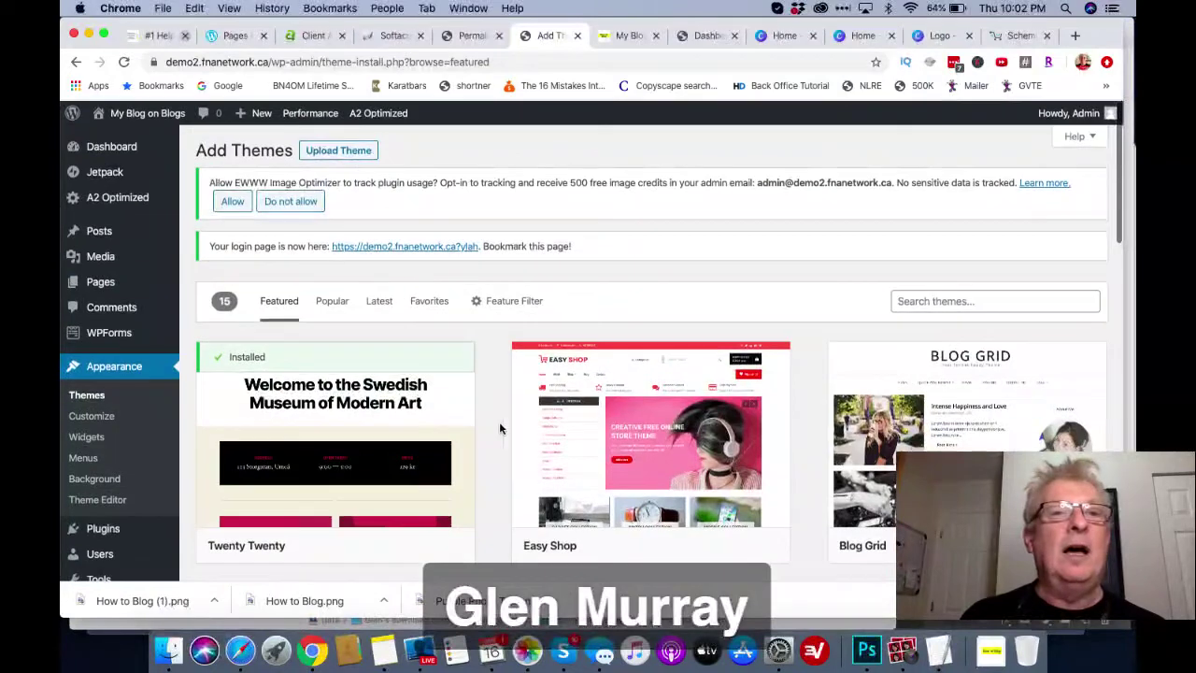
- Upload schema-lite.1.2.1.zip from Downloads as a new theme and install it
click(342, 151)
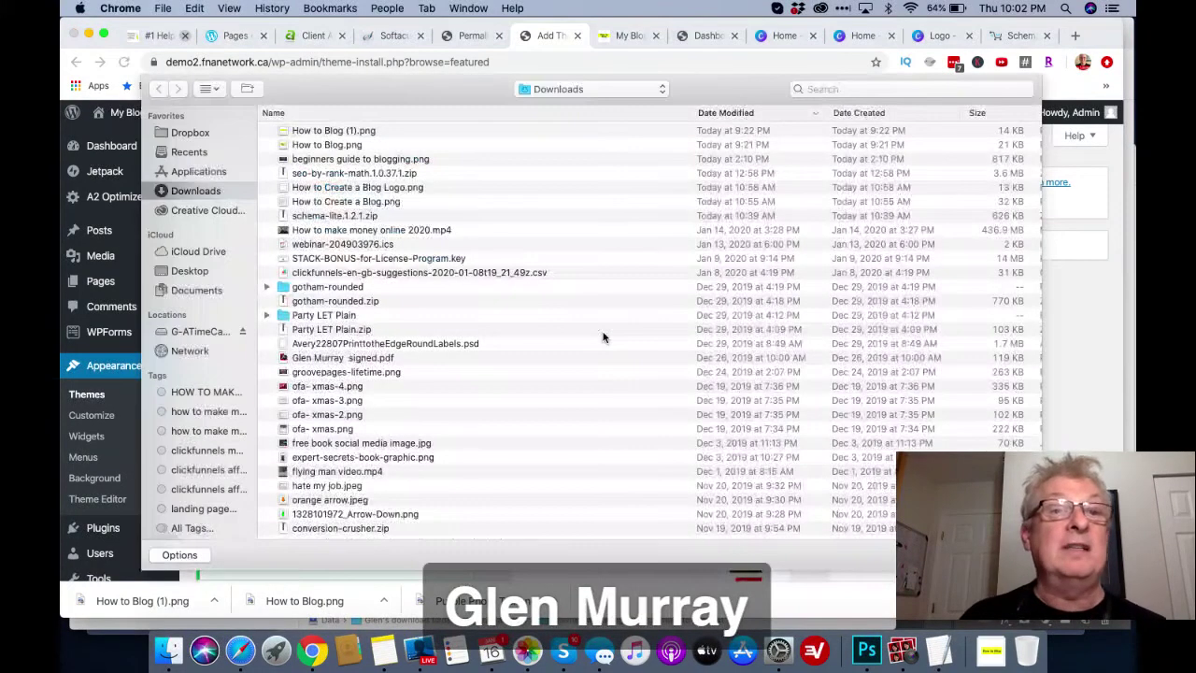
click(429, 216)
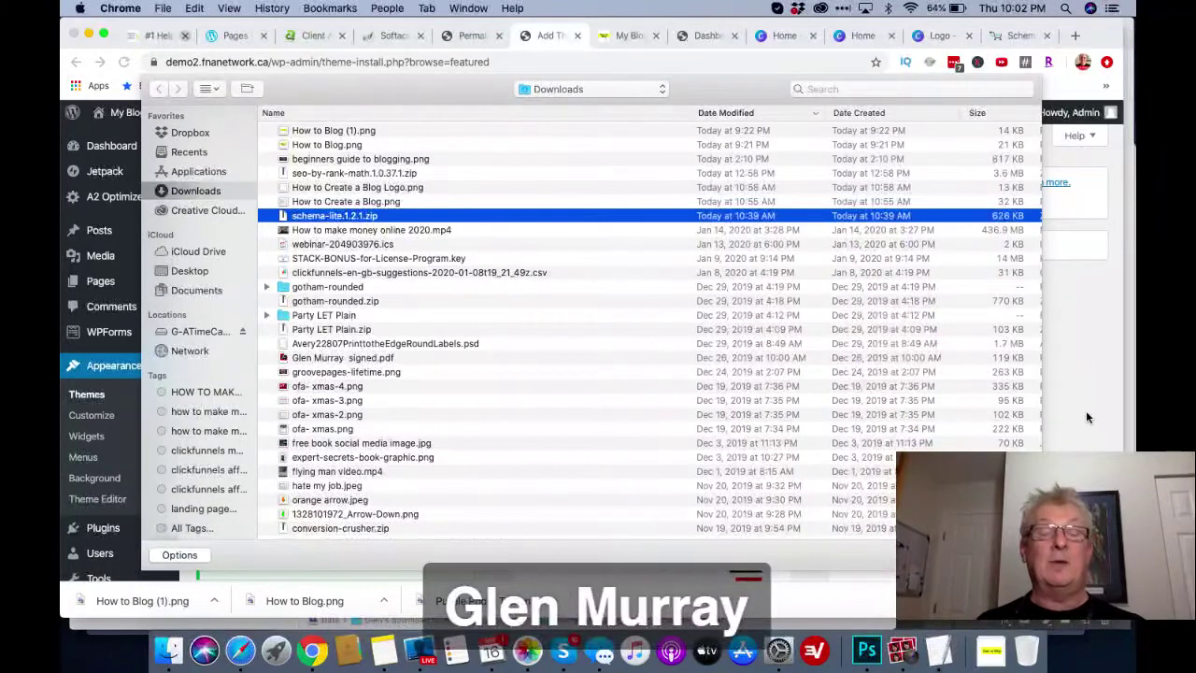
key(Return)
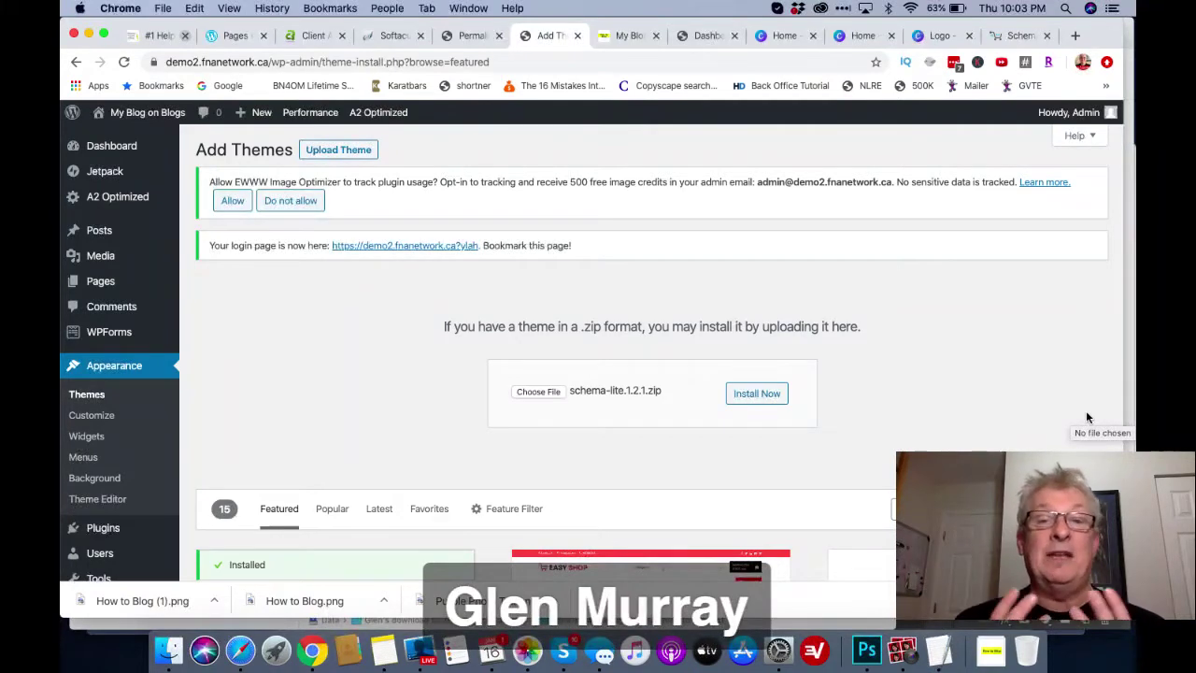
click(774, 396)
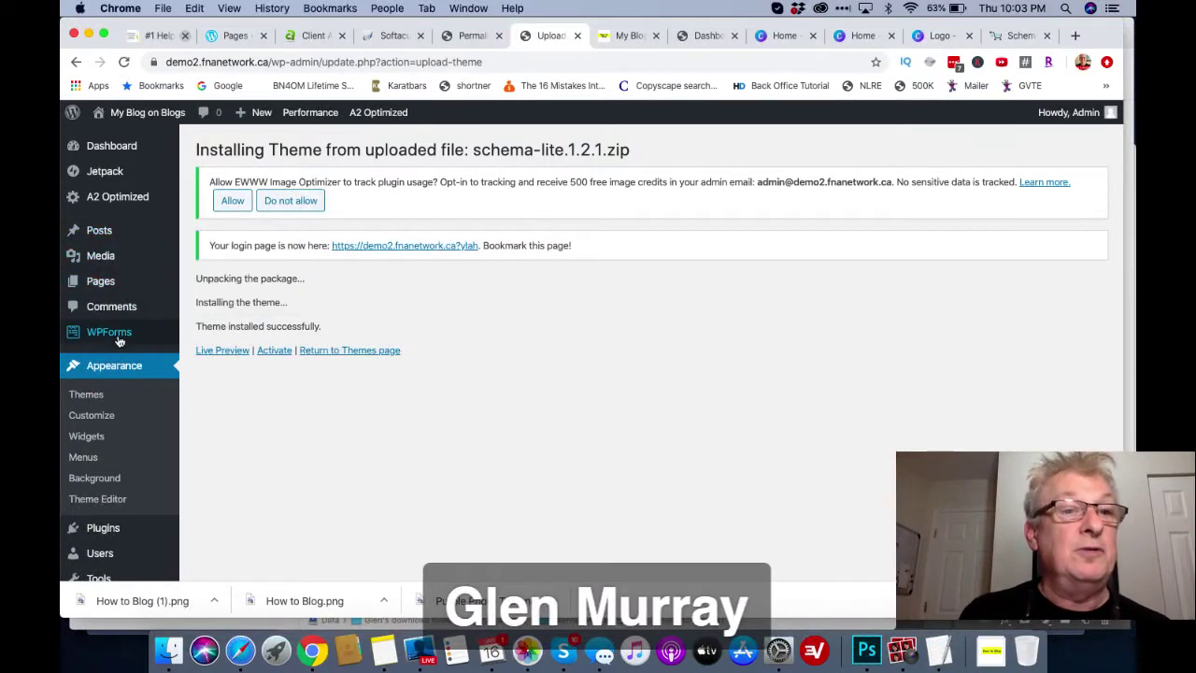
- Live-preview the installed Schema Lite theme and show its Site Identity settings in the Customizer
click(224, 351)
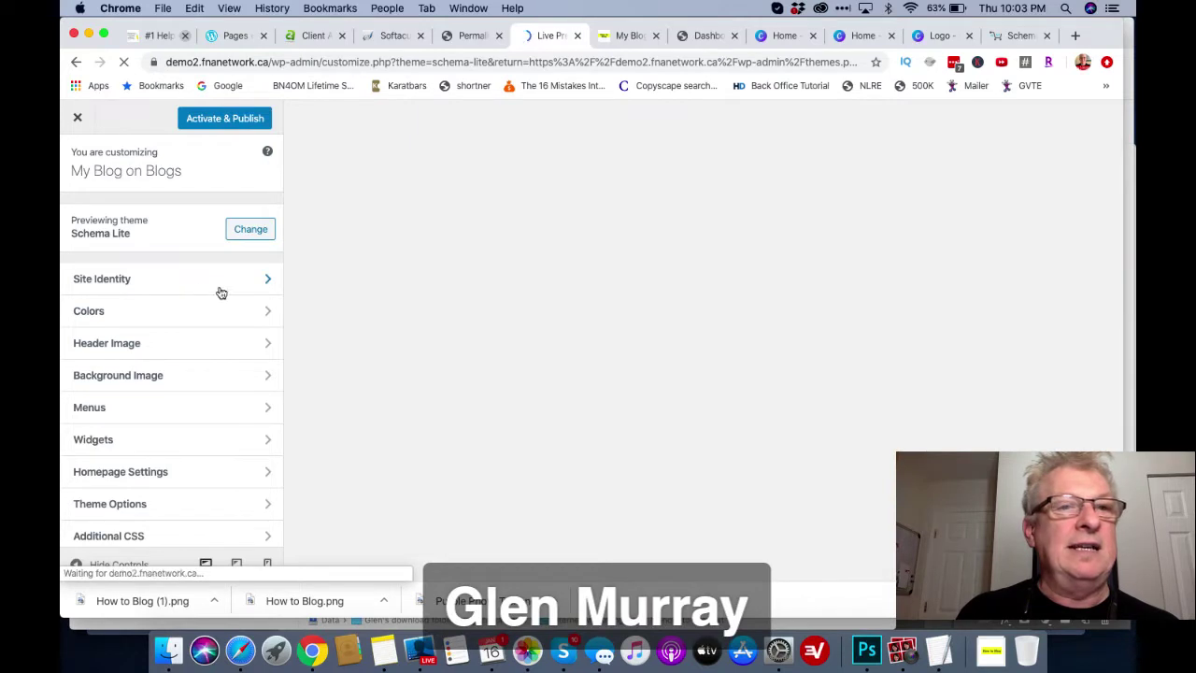
click(246, 296)
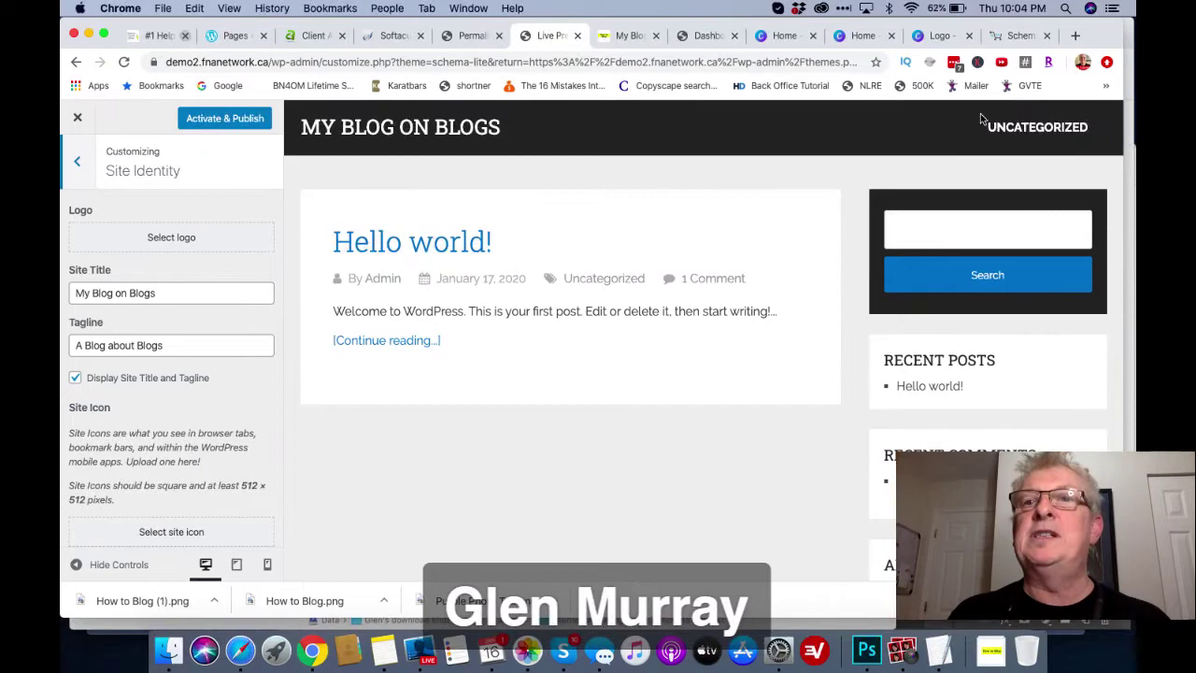
- From the Canva home page, create a new 500 × 500 Logo design
click(936, 35)
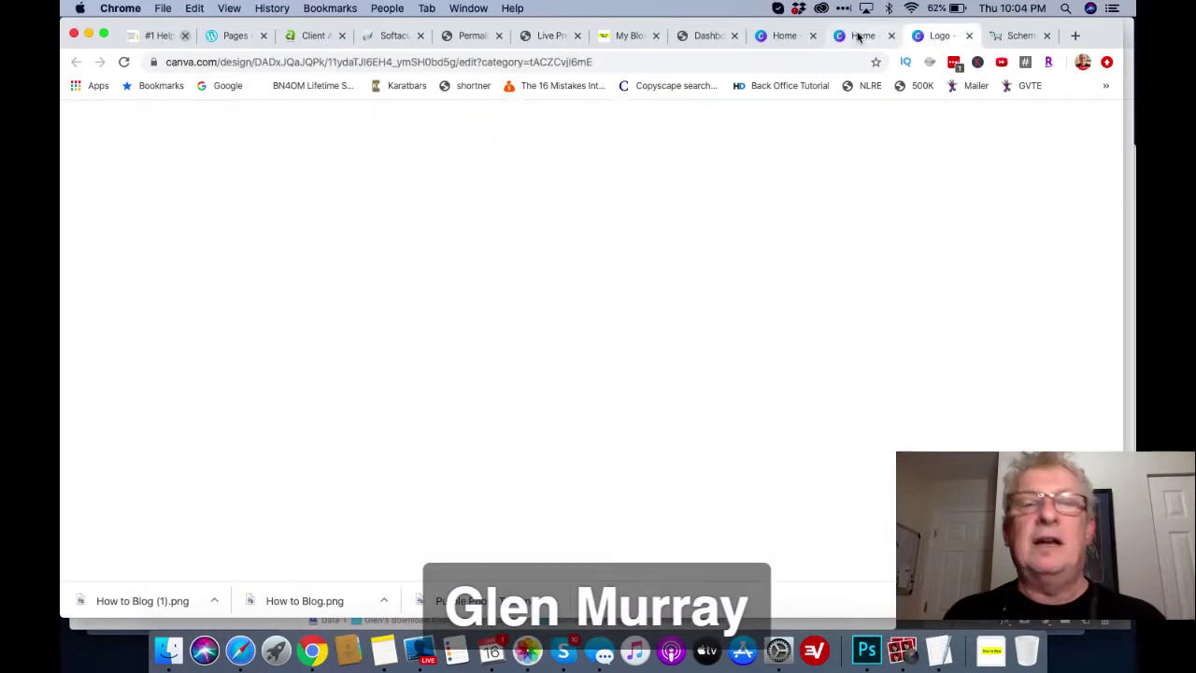
click(858, 37)
click(790, 35)
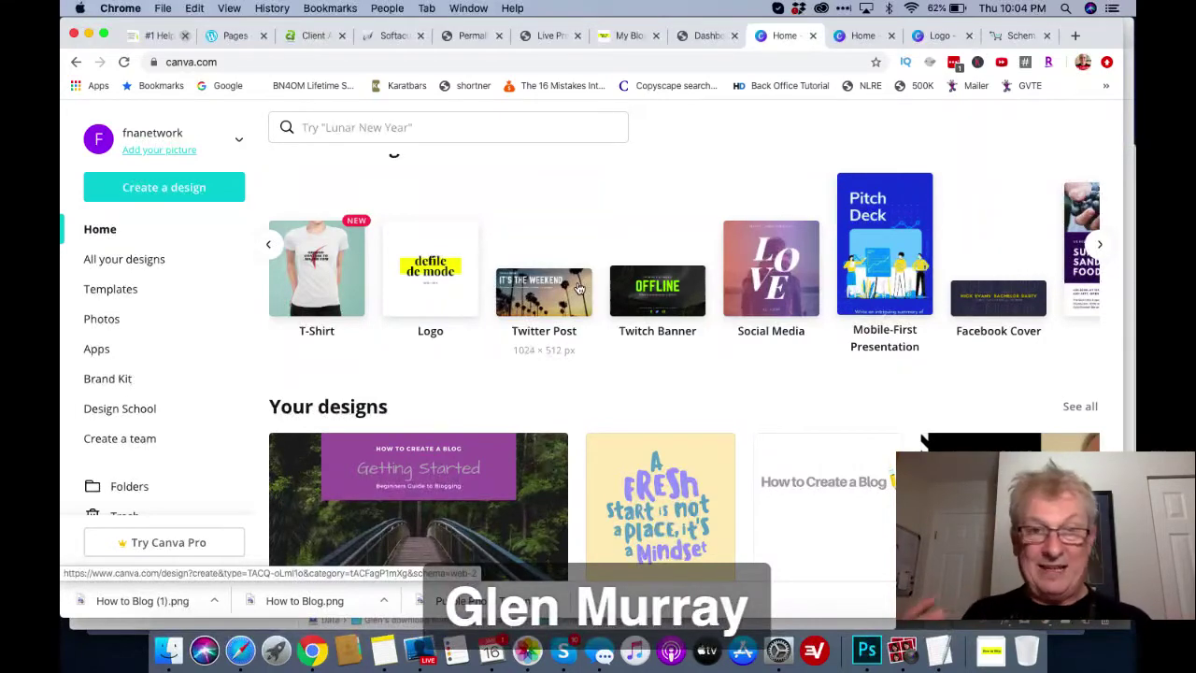
click(432, 291)
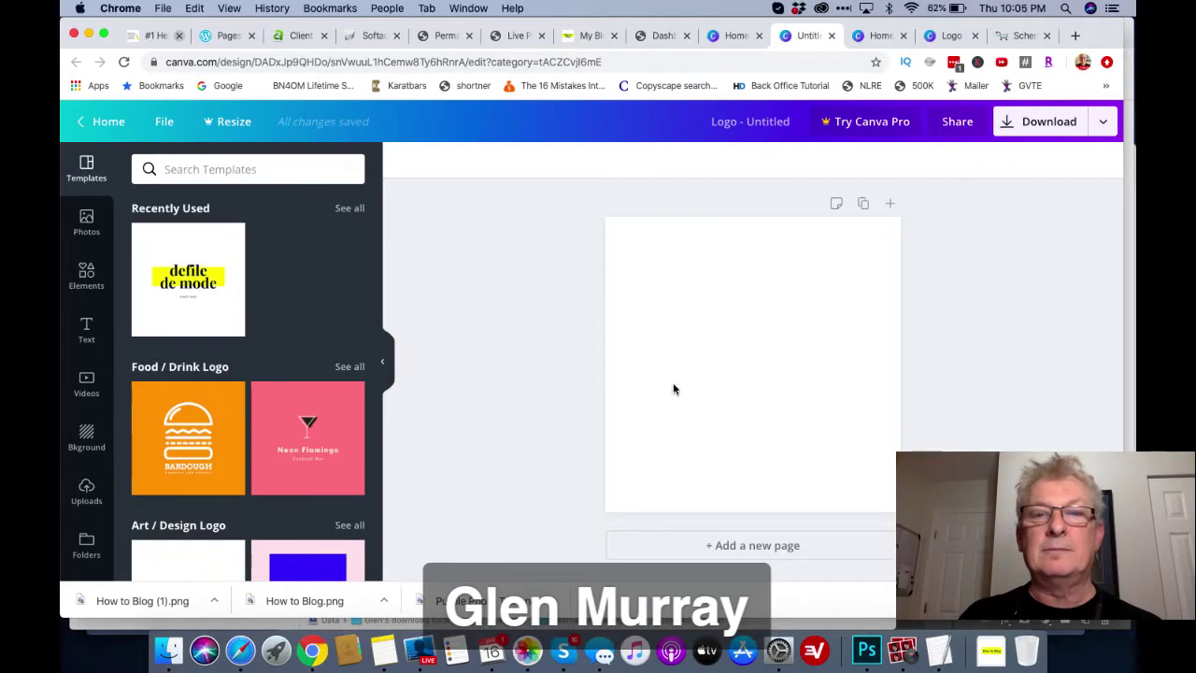
- Apply the defile de mode template, change the headline to 'Blog on Blogs' and the tagline to the author's name
click(189, 284)
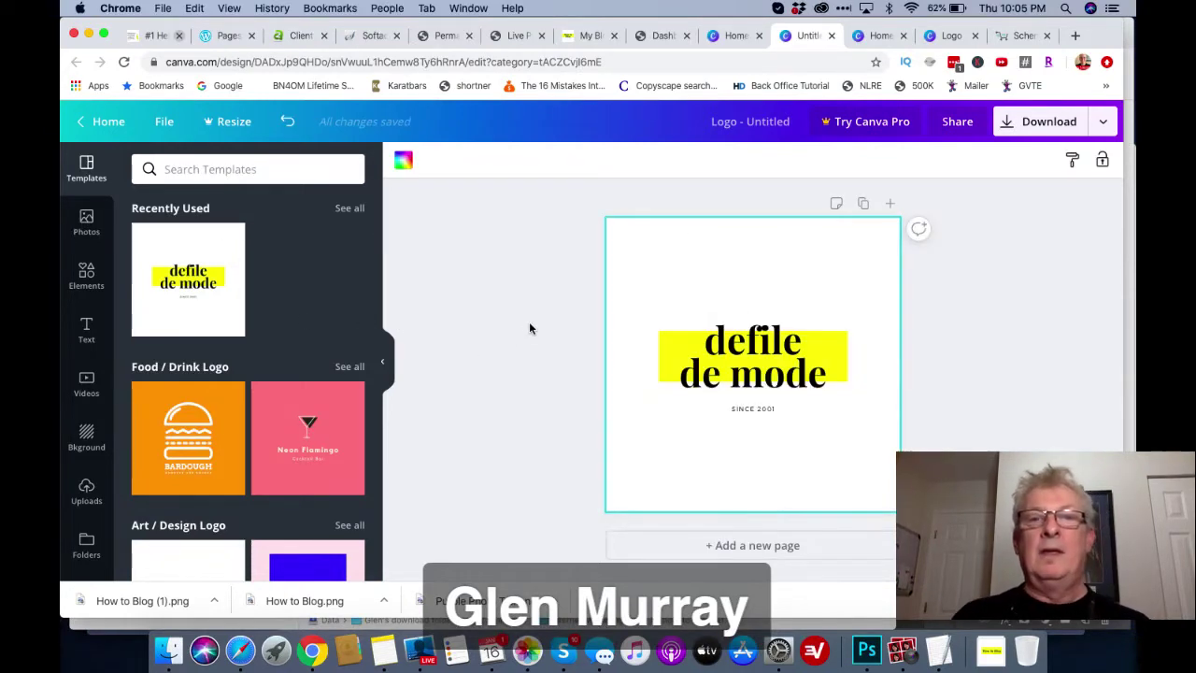
click(741, 344)
double_click(740, 344)
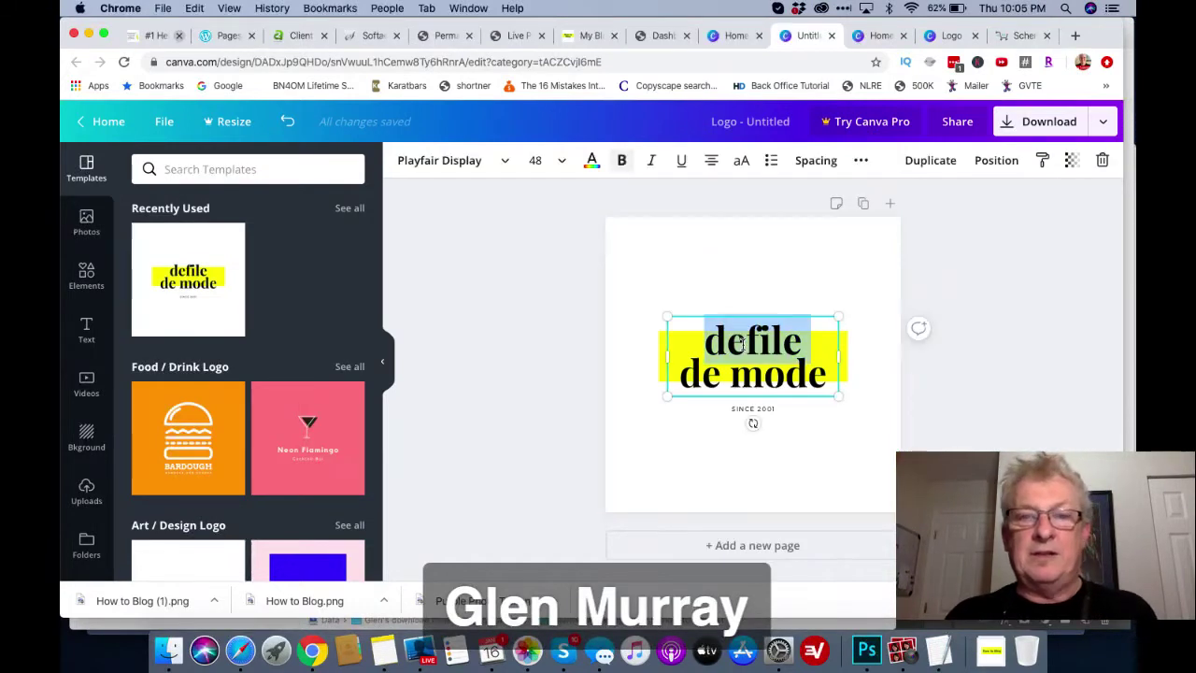
triple_click(743, 344)
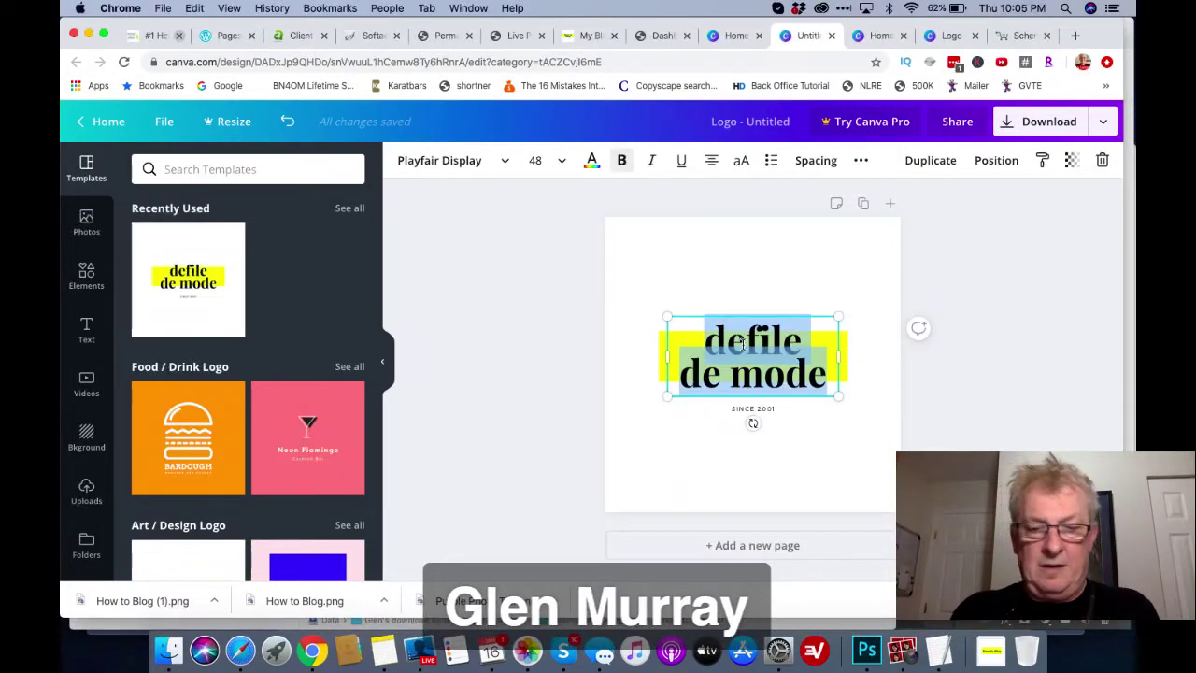
text(Blog)
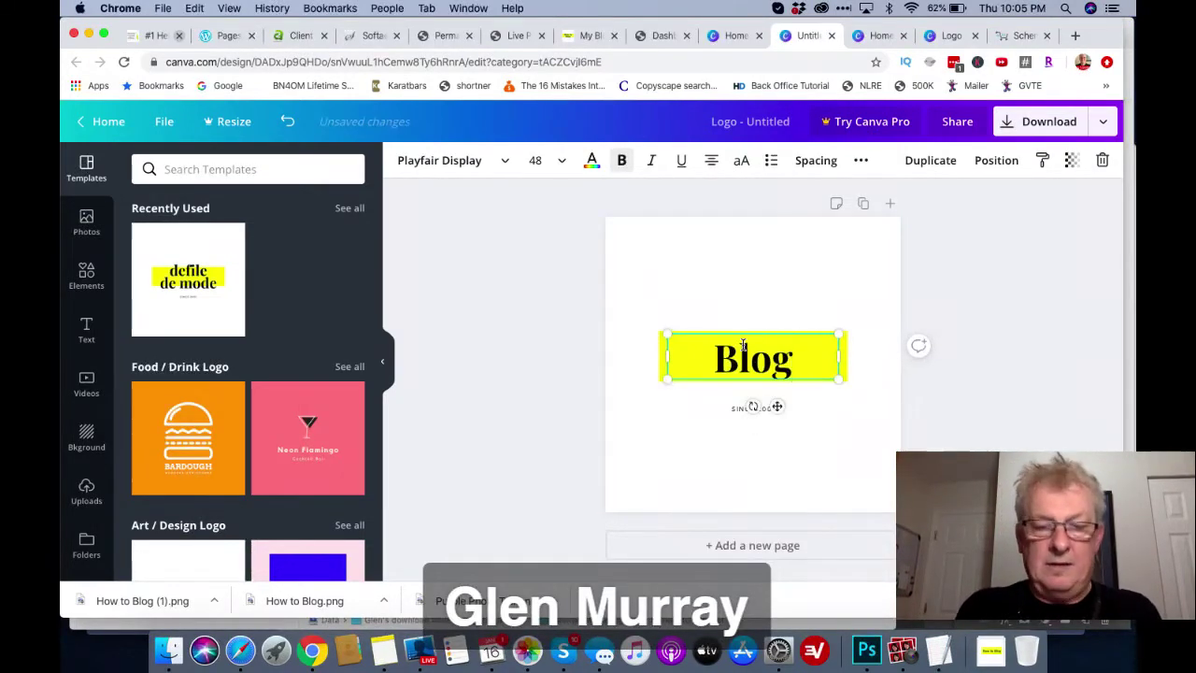
text( on Blogs)
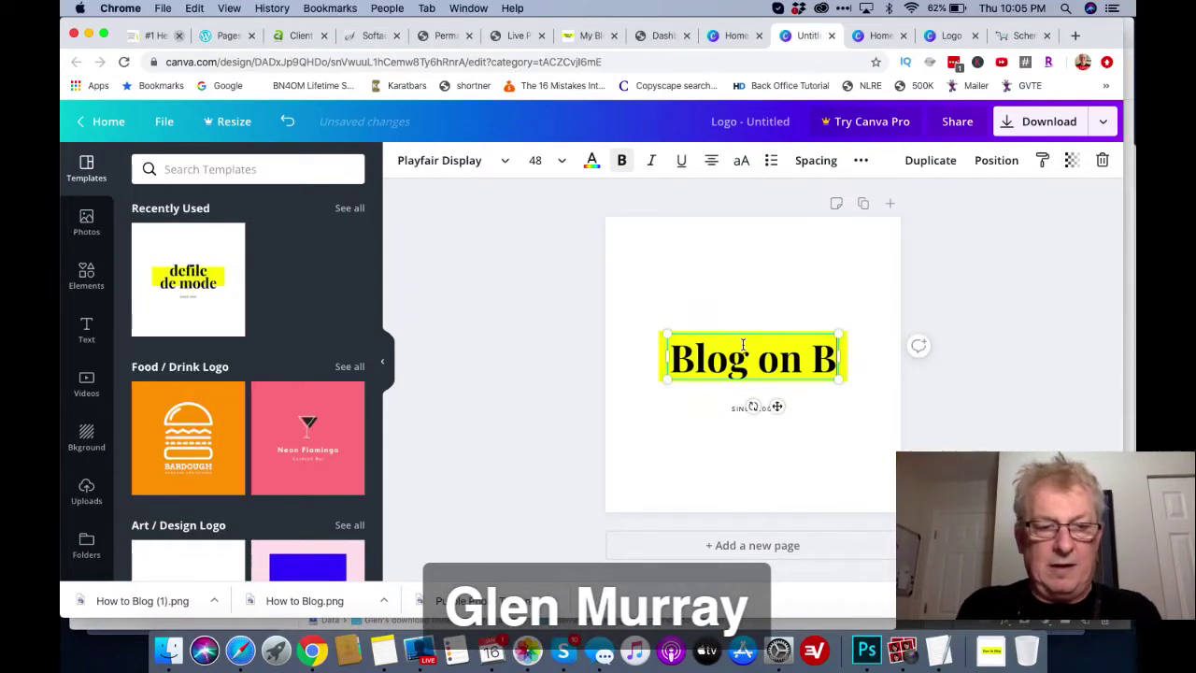
click(749, 416)
text(Glen Murray)
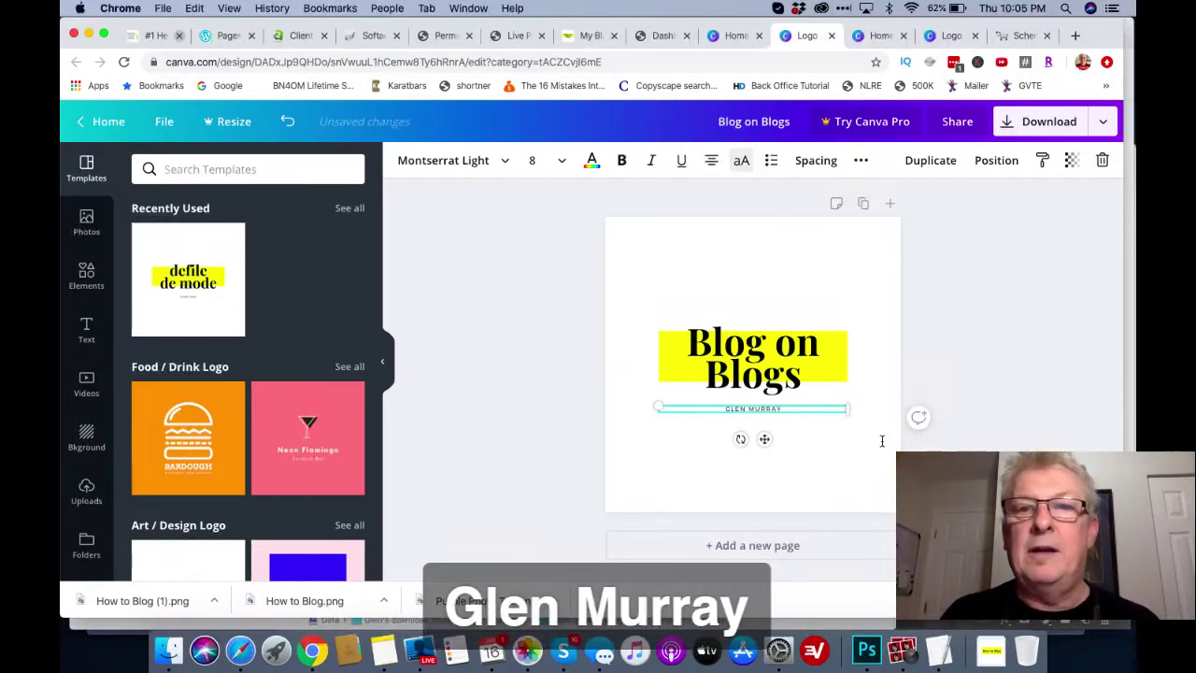
click(874, 468)
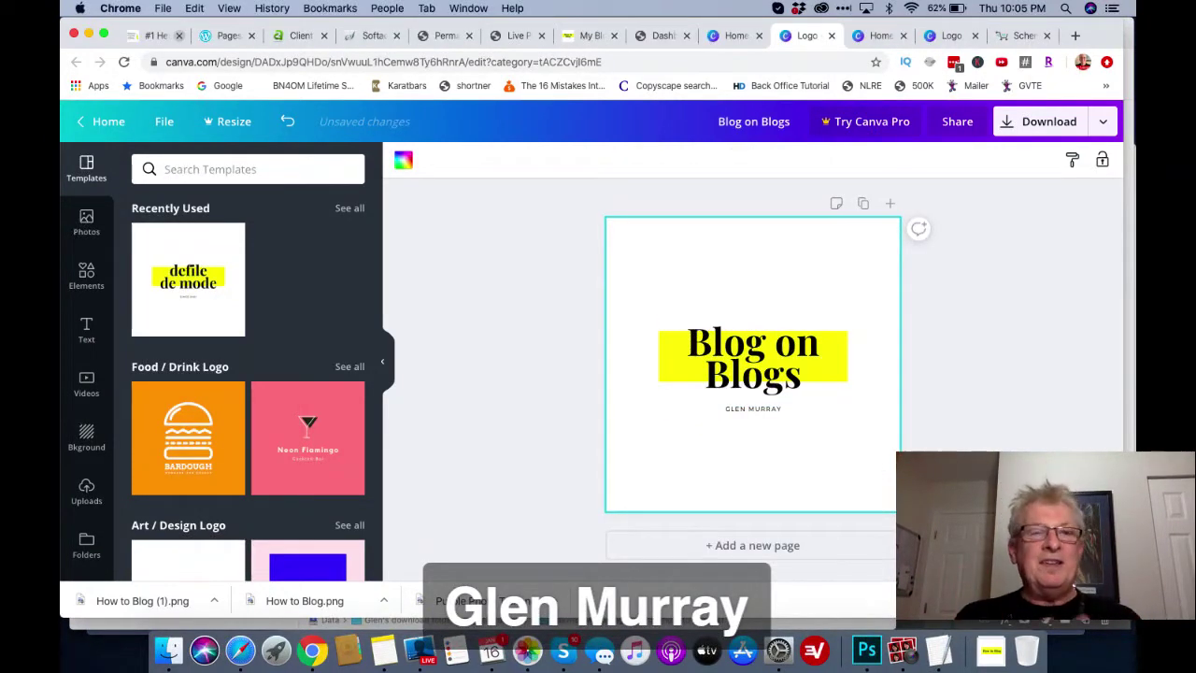
- Select all the logo elements and enlarge the group to fill the canvas width
drag(637, 292, 879, 436)
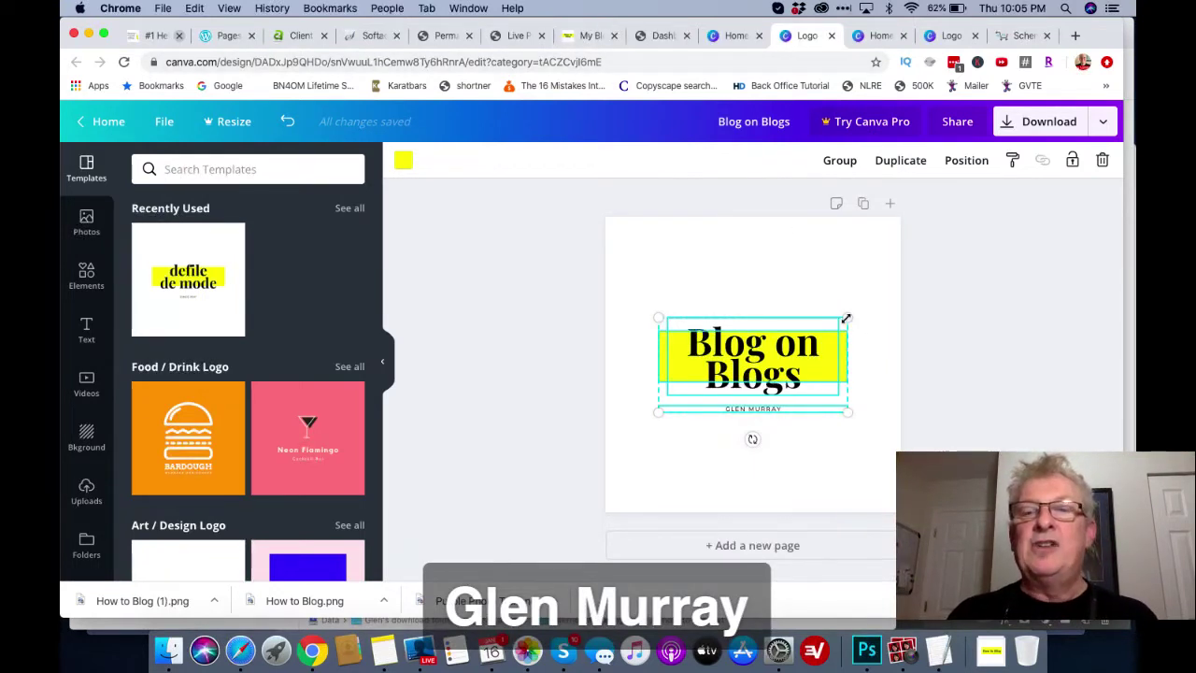
drag(845, 318, 905, 280)
drag(906, 279, 903, 280)
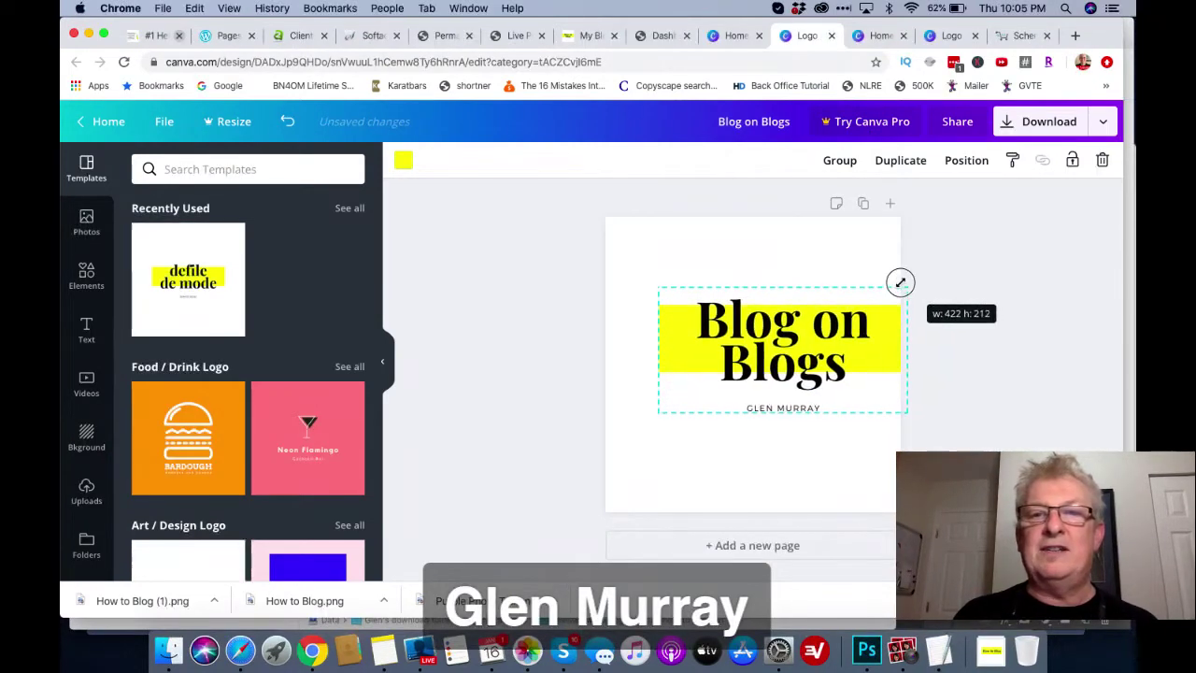
drag(657, 288, 559, 256)
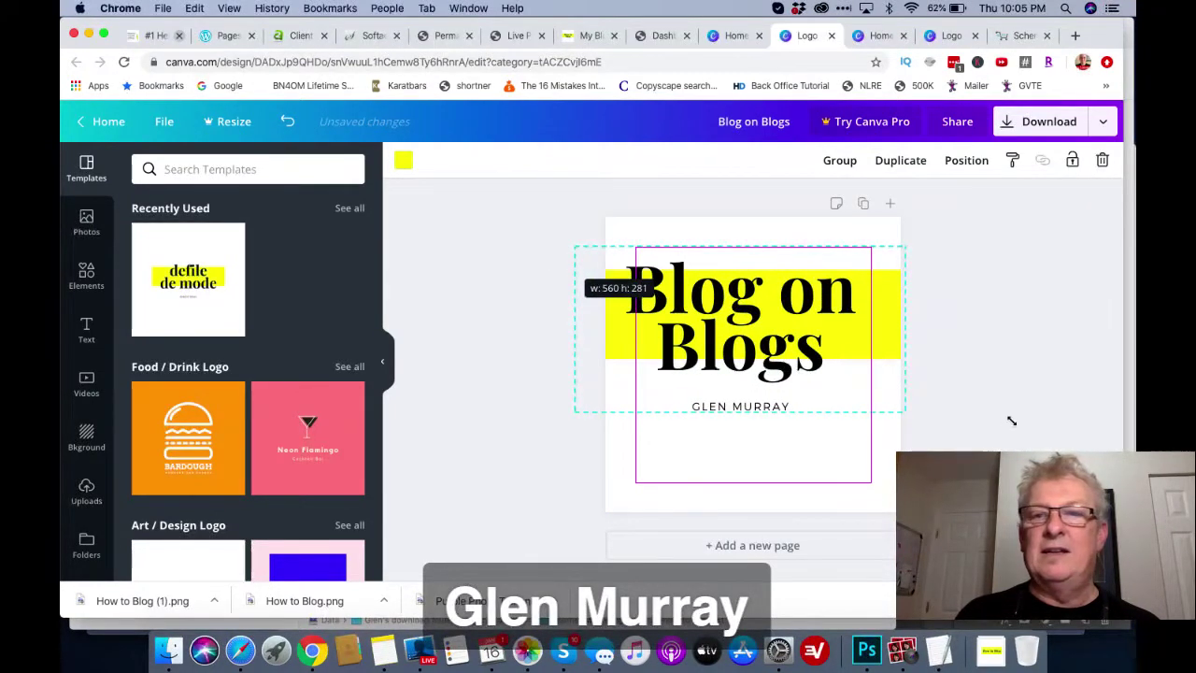
drag(905, 413, 939, 434)
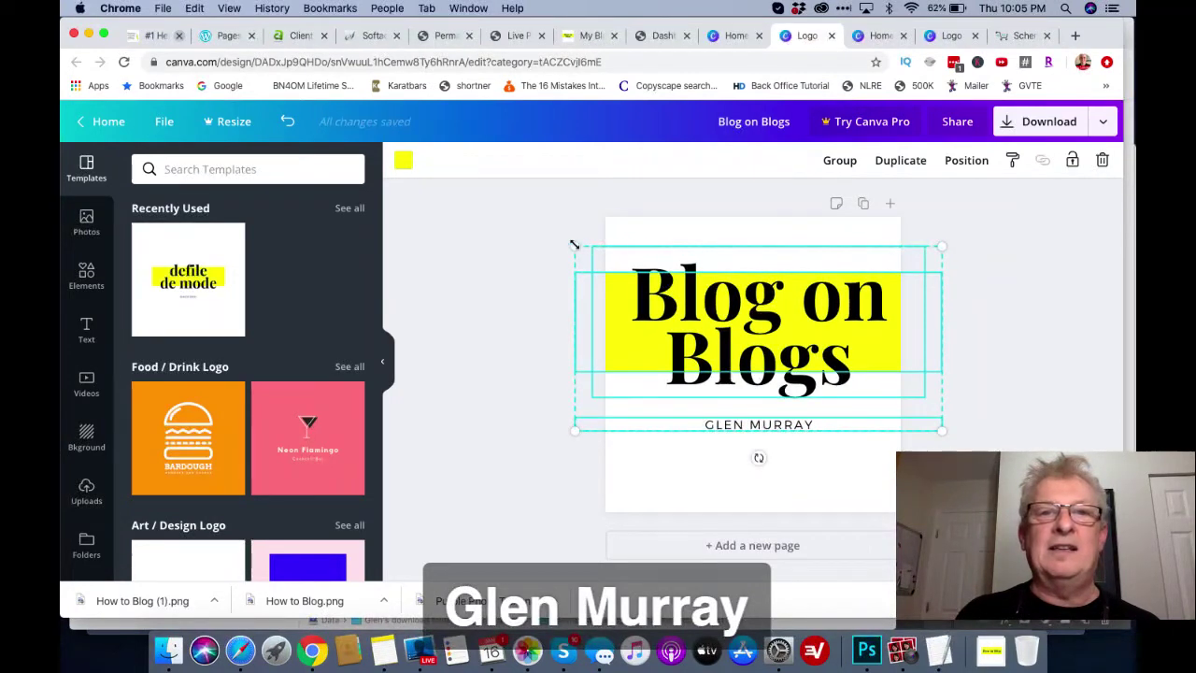
drag(568, 242, 562, 240)
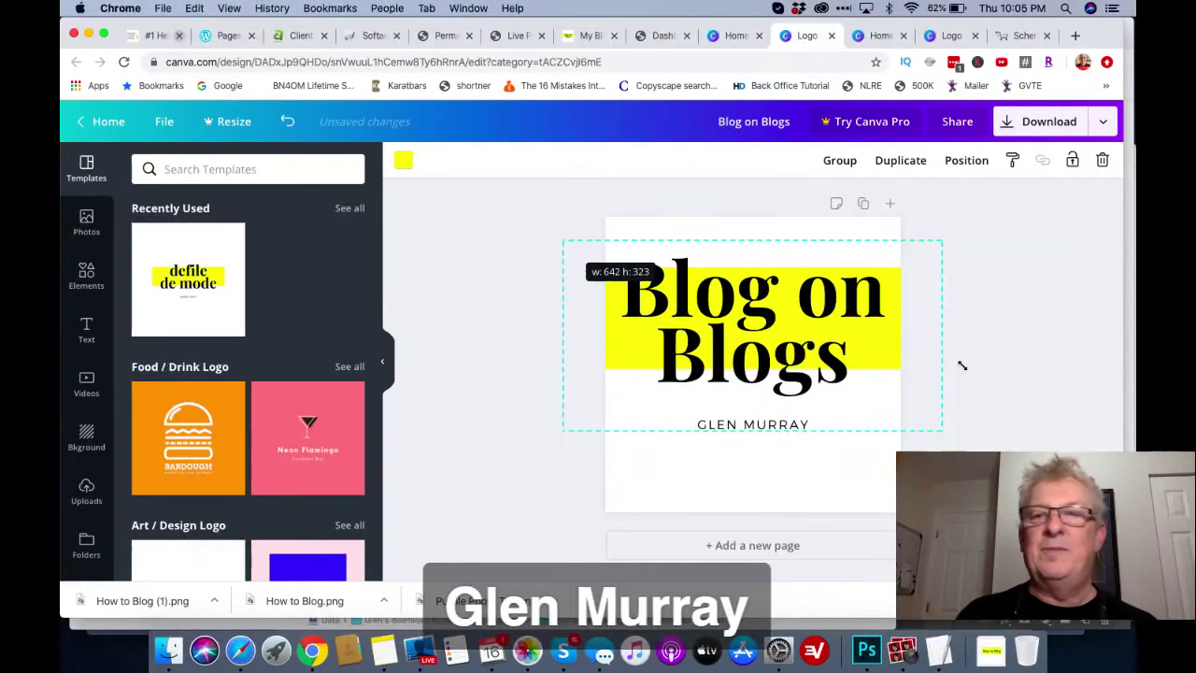
click(1048, 389)
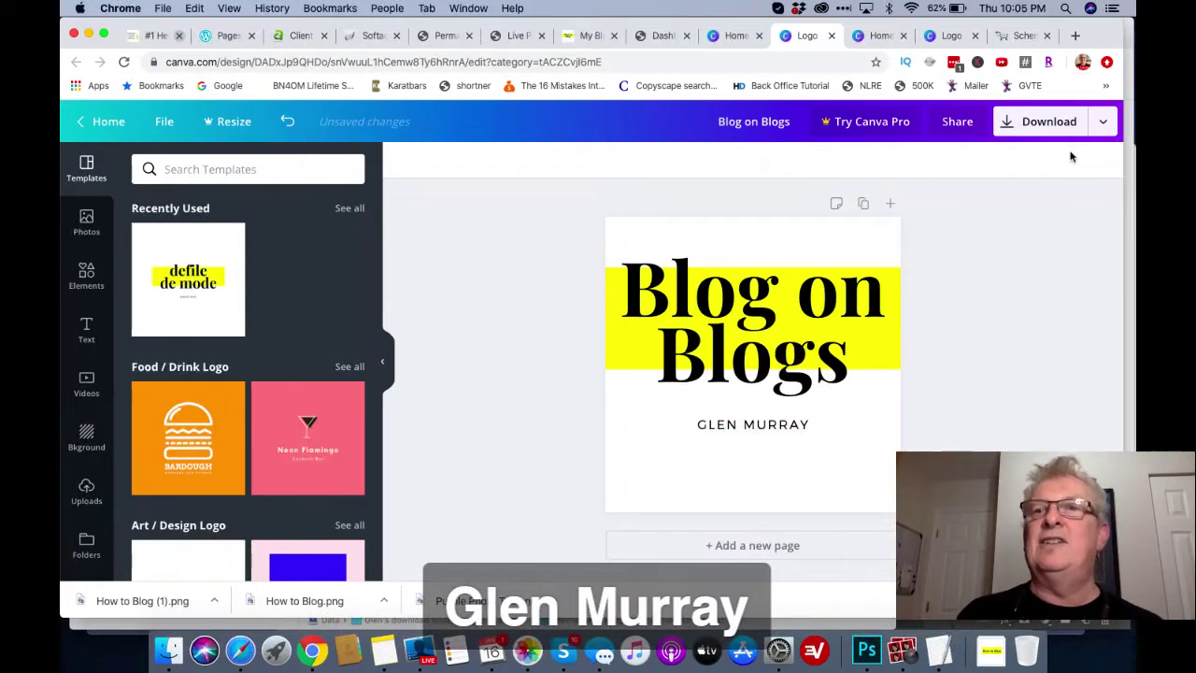
- Download the logo as a PNG, dismiss the business-card promotion, and select all elements
click(1048, 123)
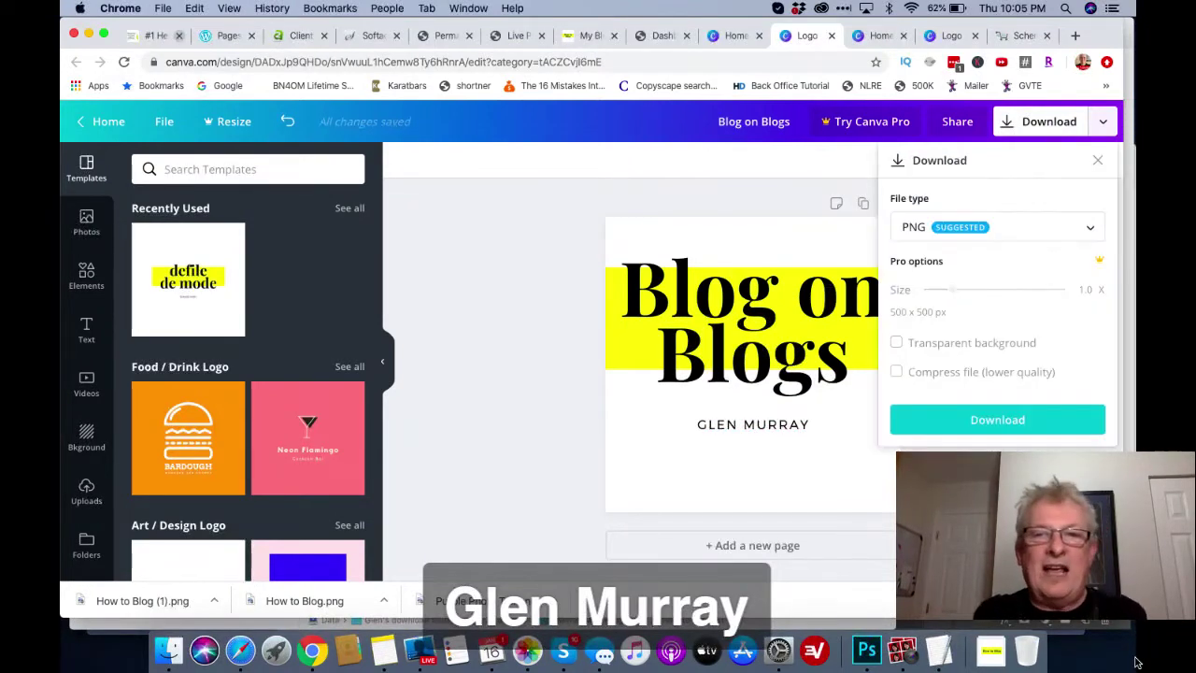
click(1003, 422)
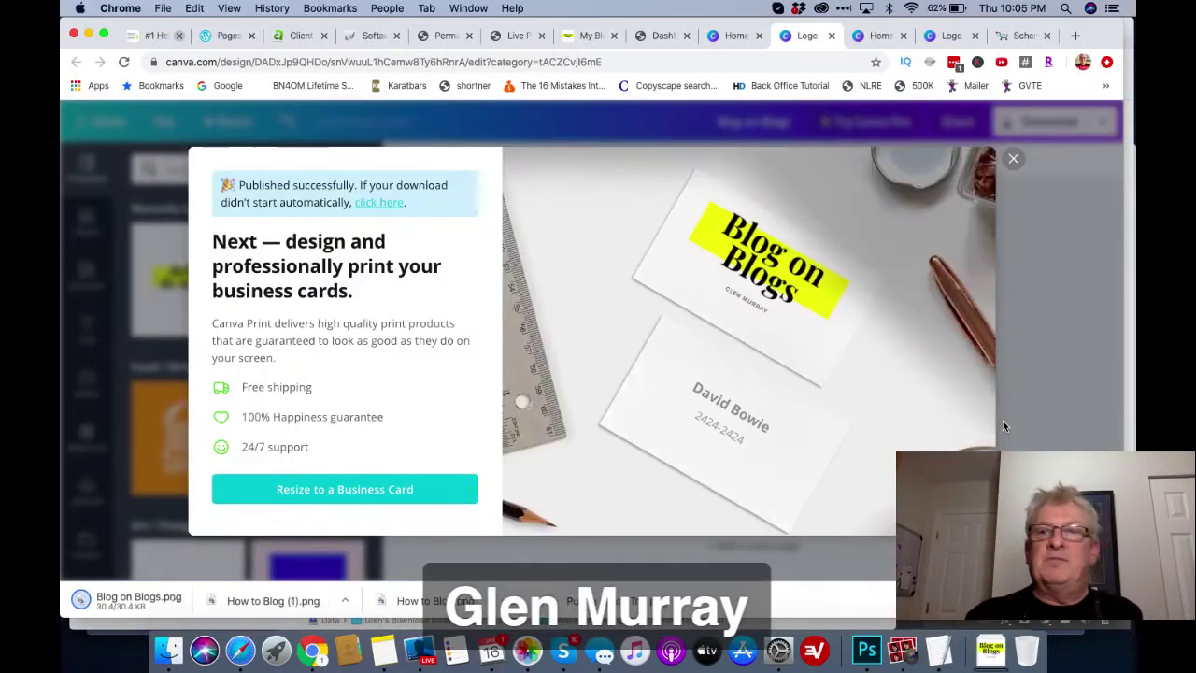
click(1013, 158)
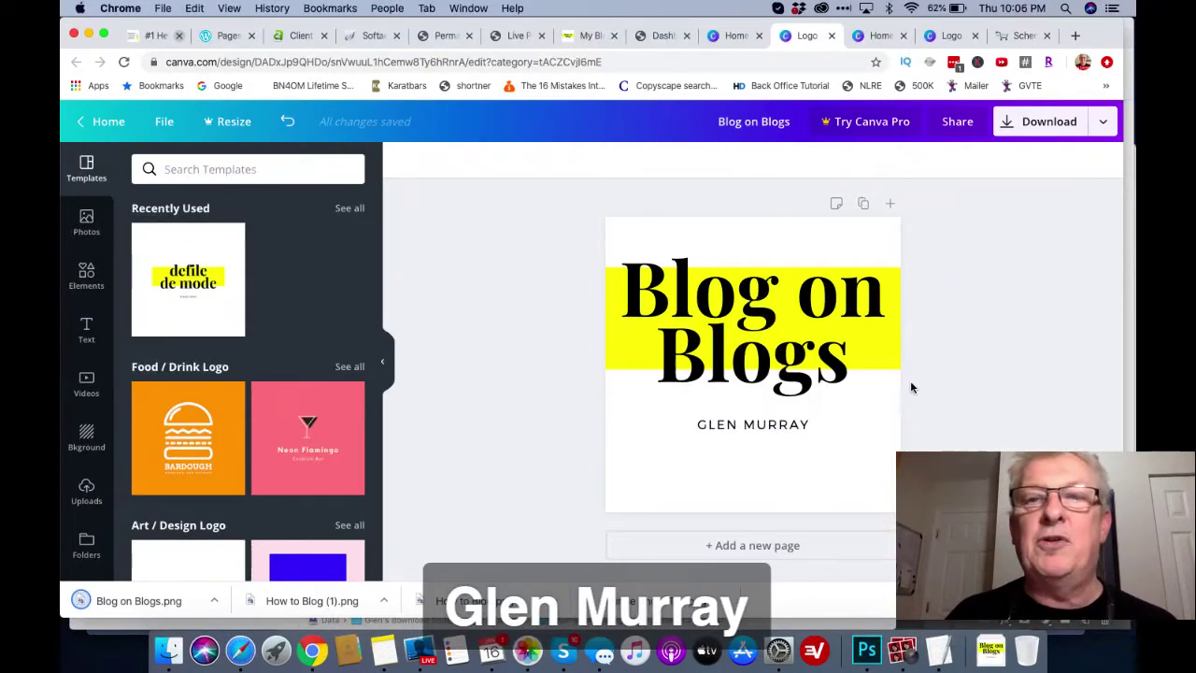
drag(542, 224, 966, 458)
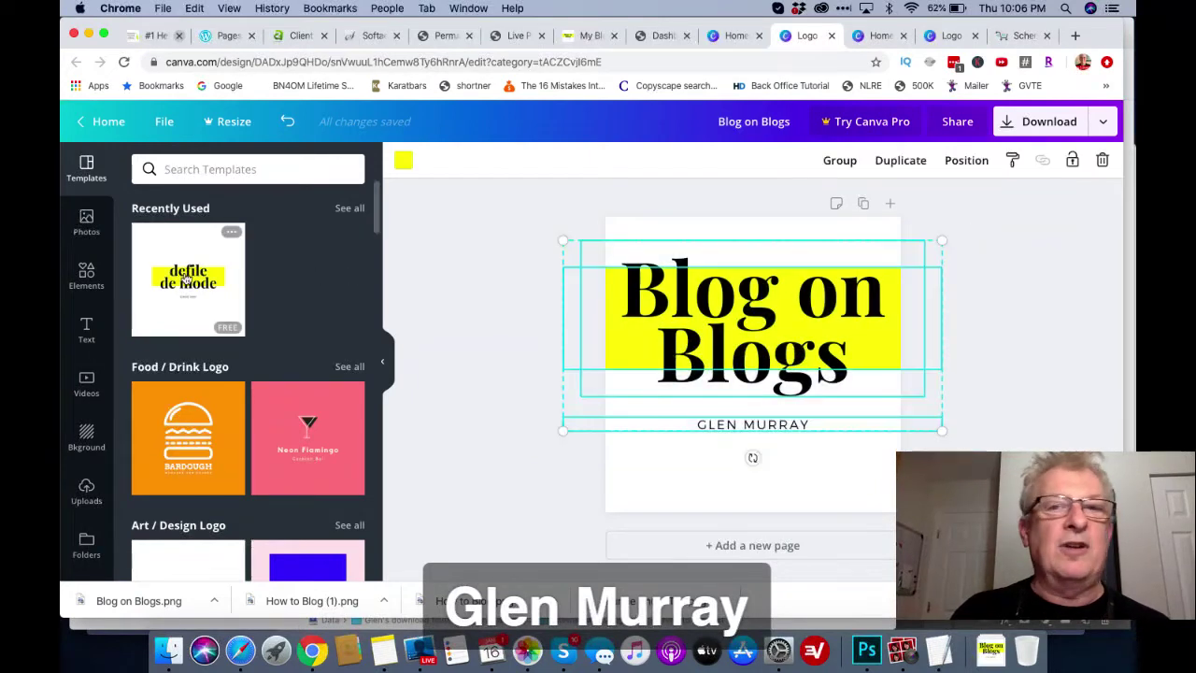
- Restore the accidentally deleted logo and widen the 'Blog on Blogs' headline onto a single line
key(Delete)
key(super+z)
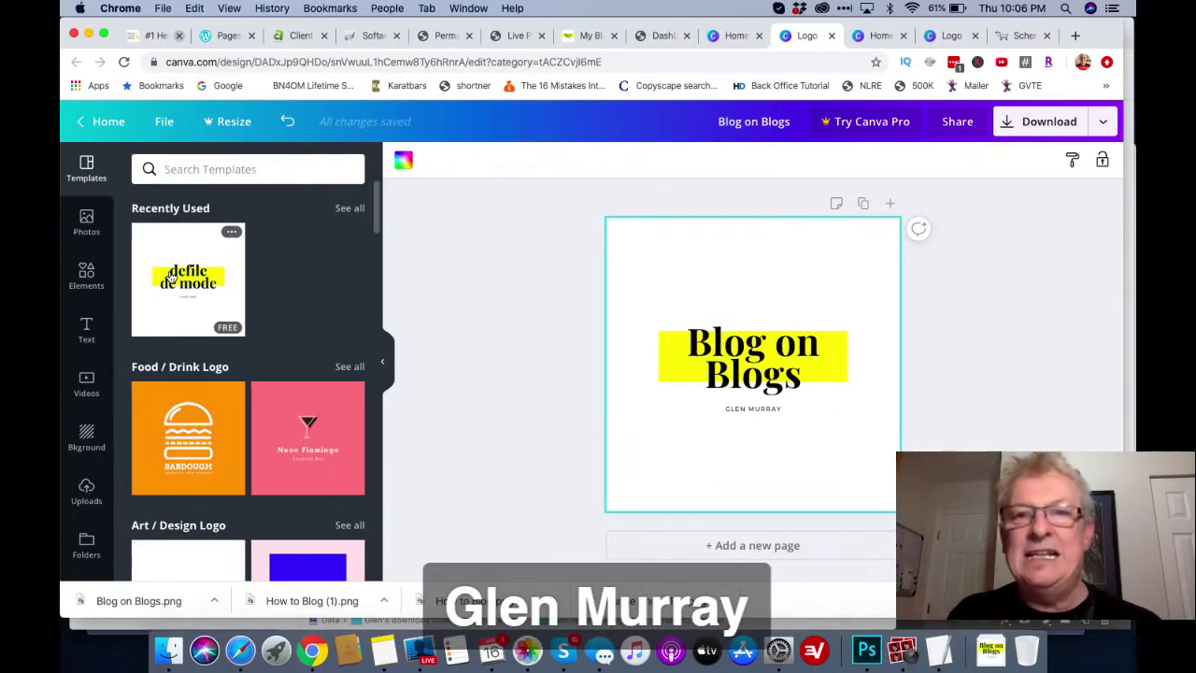
click(807, 386)
drag(838, 356, 894, 354)
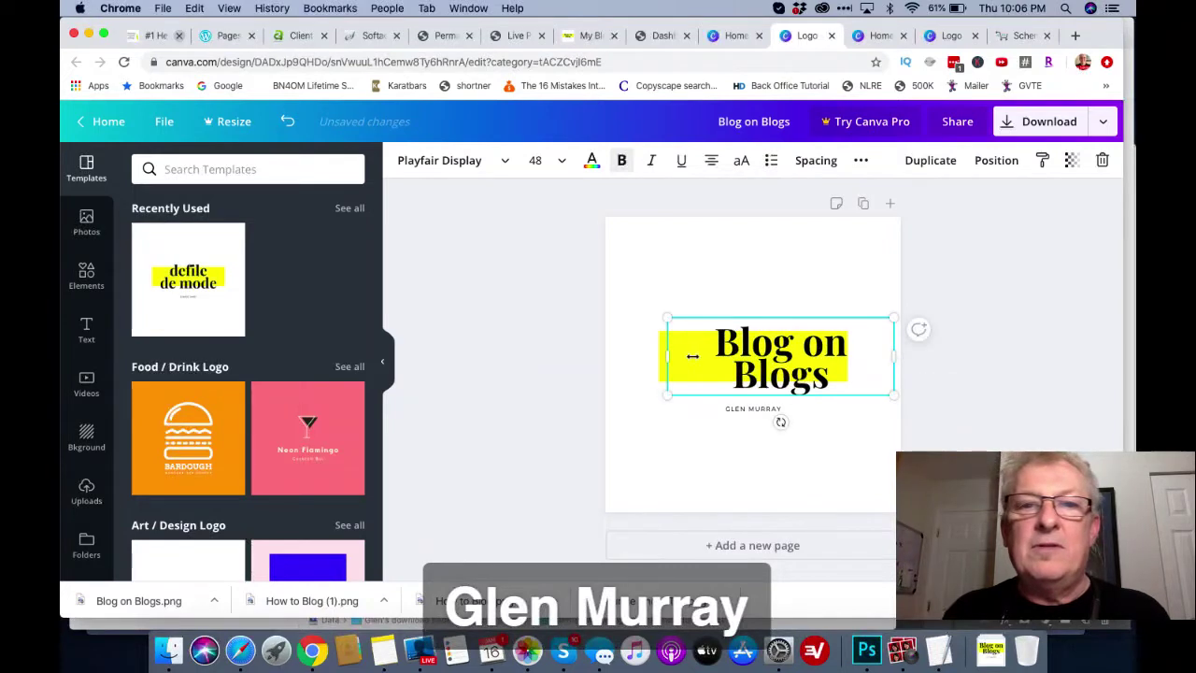
drag(666, 355, 603, 355)
drag(892, 357, 903, 355)
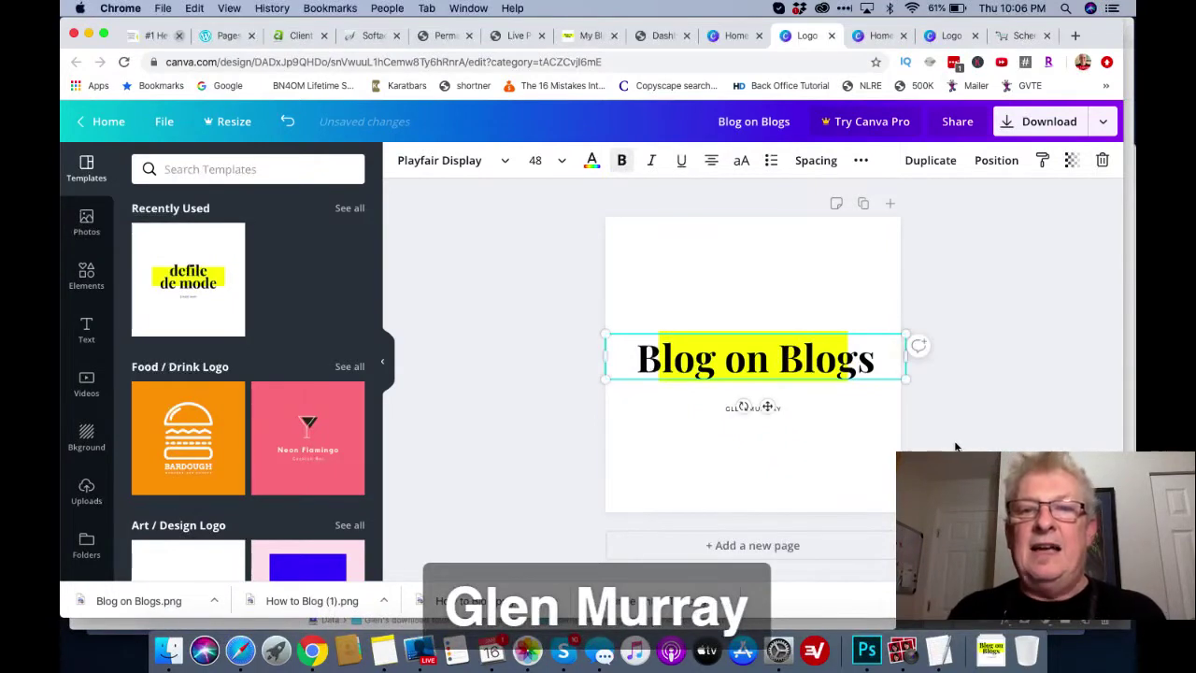
click(809, 415)
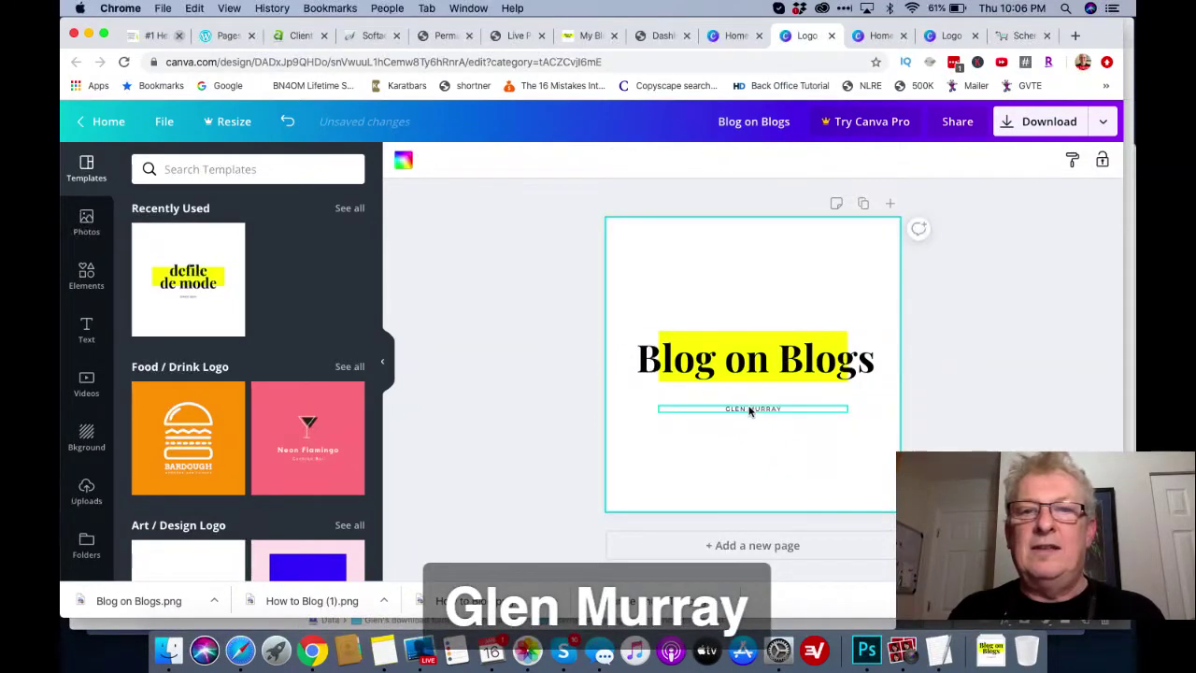
- Move the small author-name line up directly beneath the headline
click(788, 412)
drag(773, 409, 817, 385)
click(947, 420)
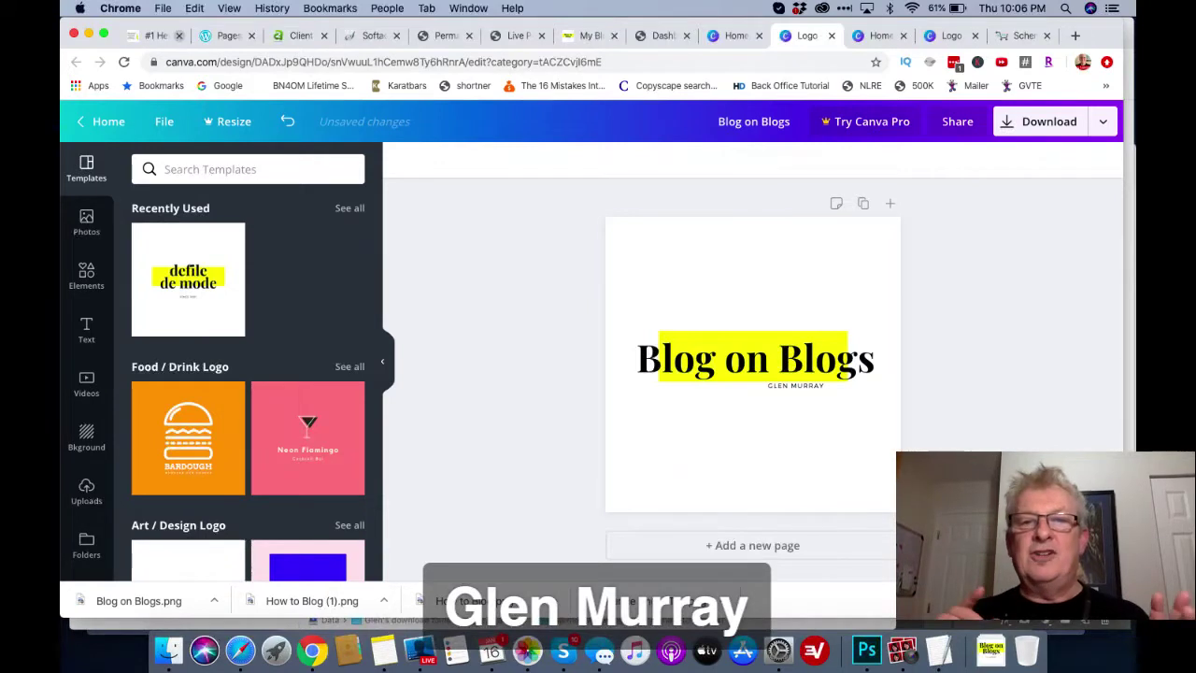
click(869, 370)
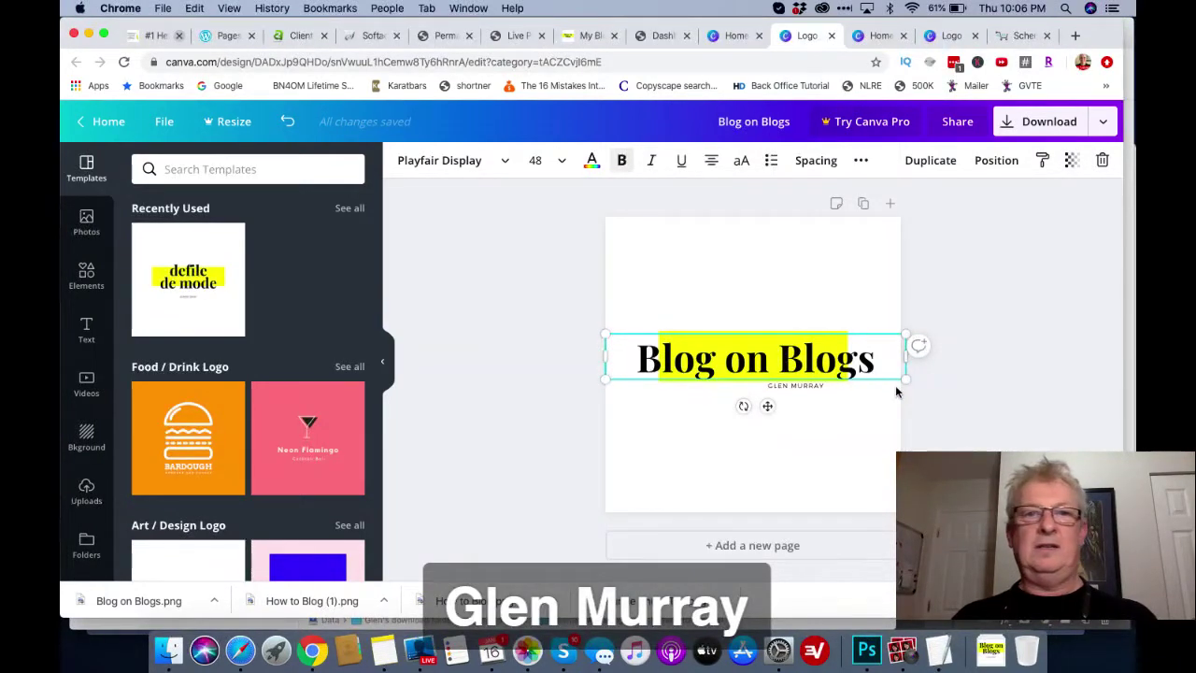
click(971, 434)
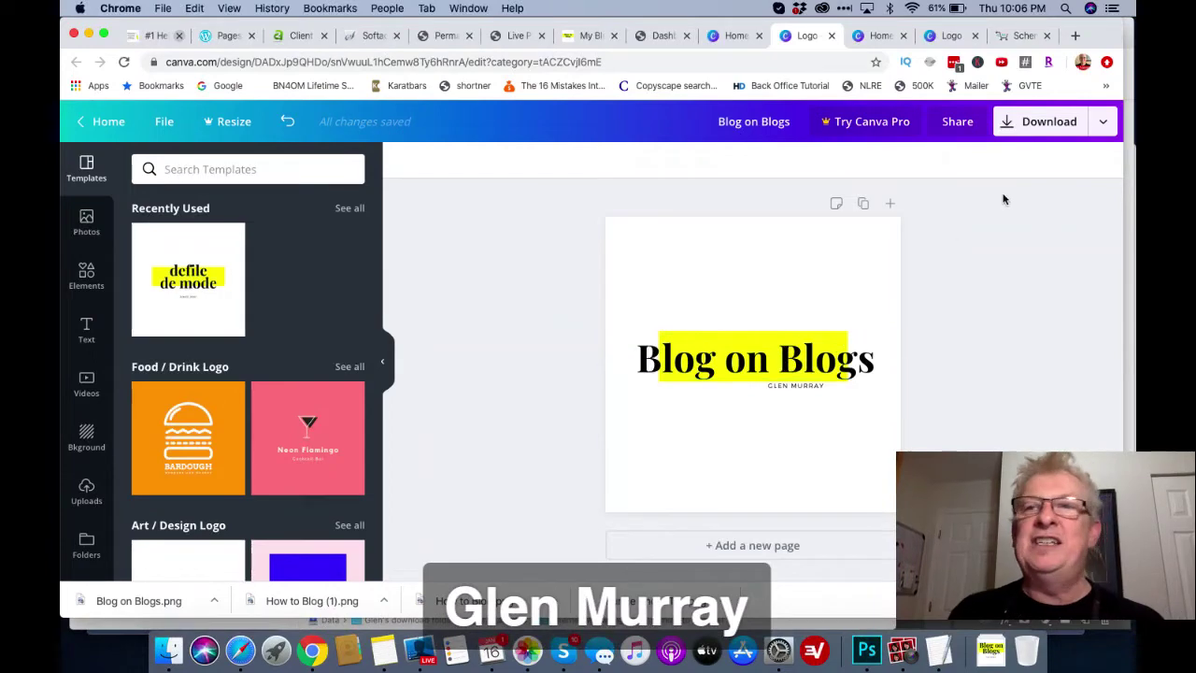
- Download the logo again as PNG, close the promo, and return to the WordPress Customizer tab
click(1042, 123)
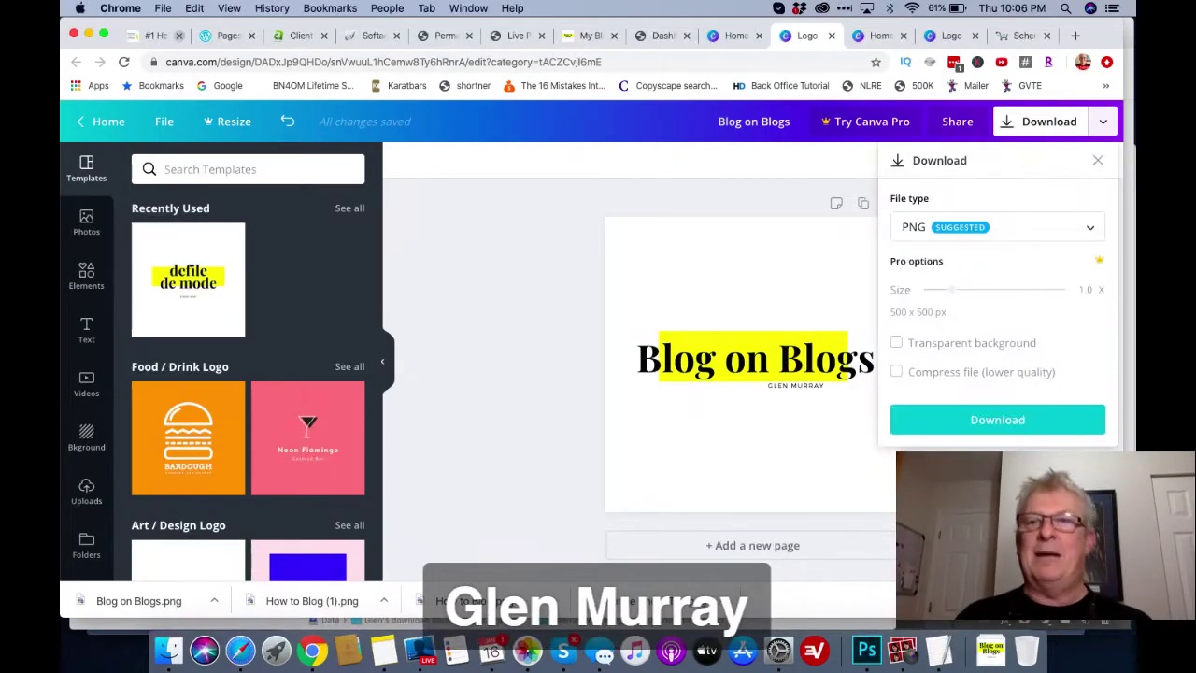
click(993, 423)
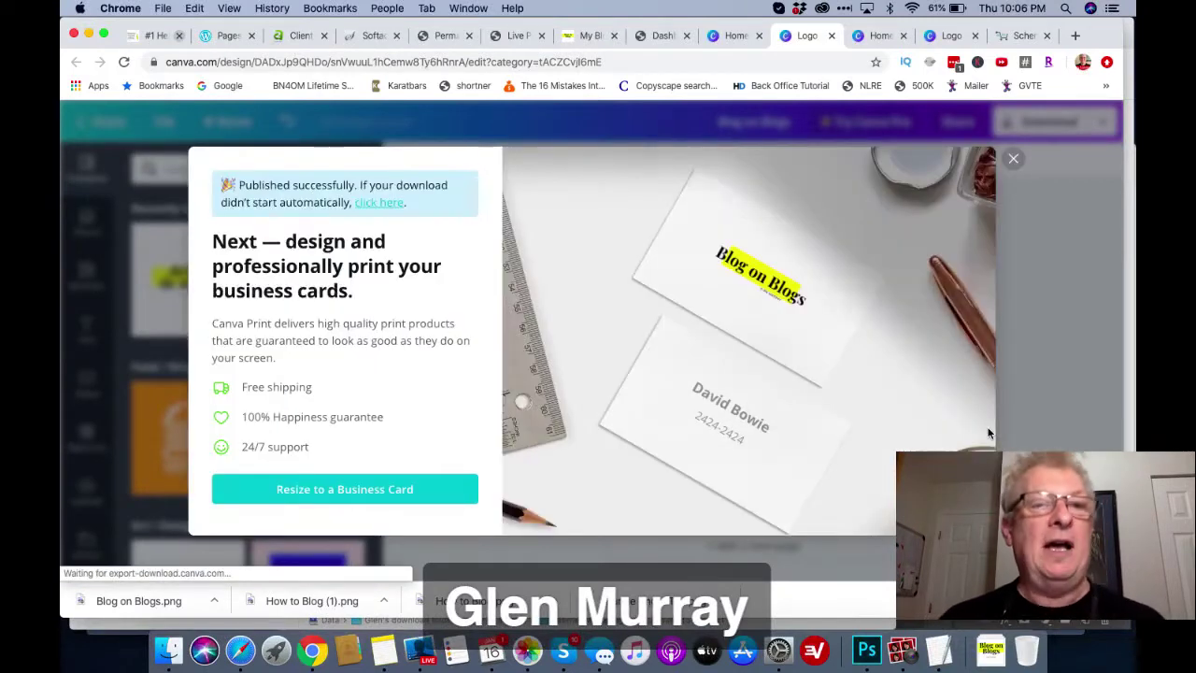
click(1013, 157)
click(584, 35)
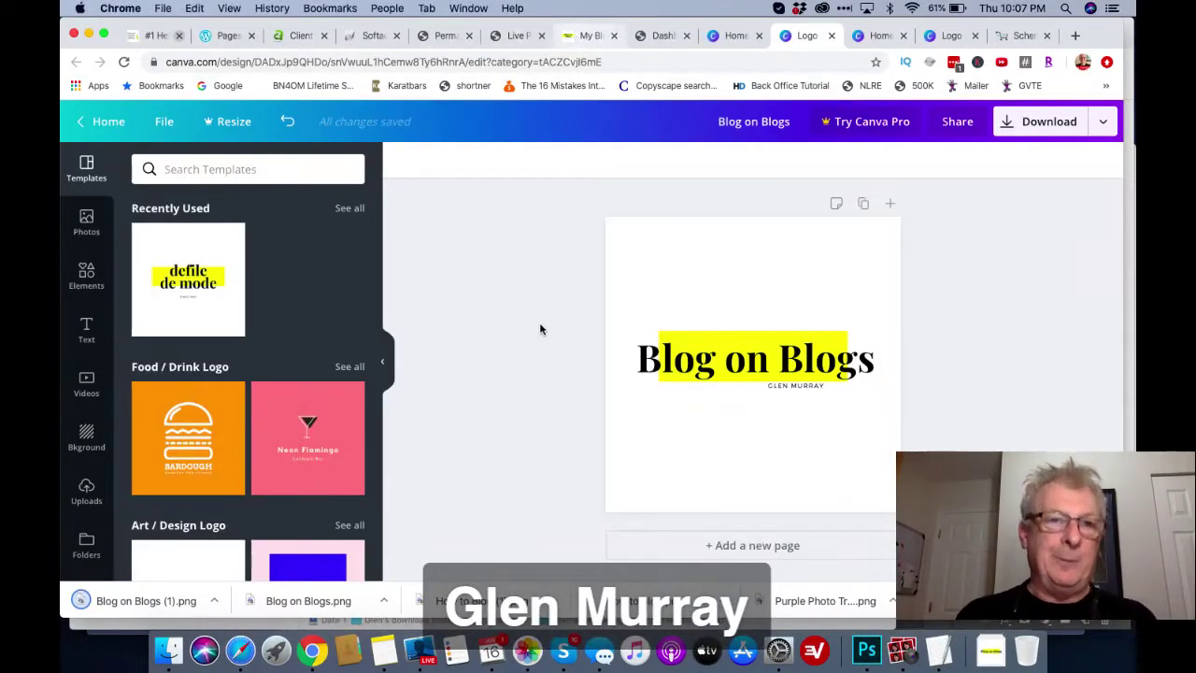
click(512, 35)
- Upload Blog on Blogs.png as the candidate site icon image
scroll(249, 334, down, 1)
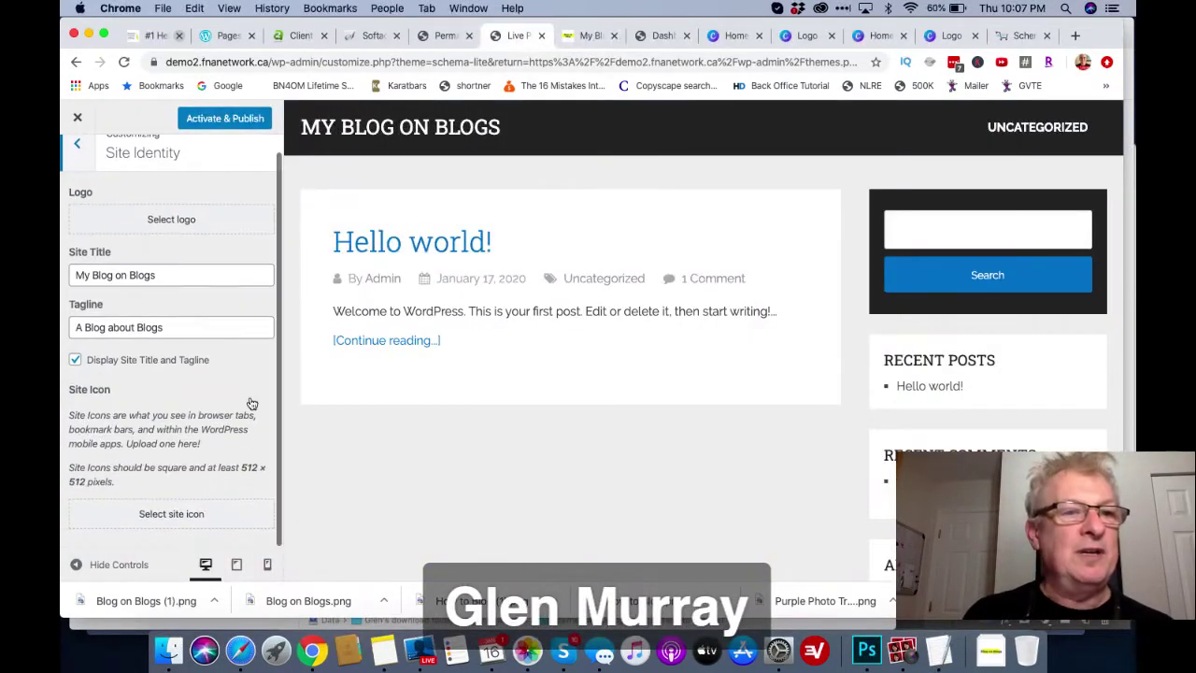
click(170, 513)
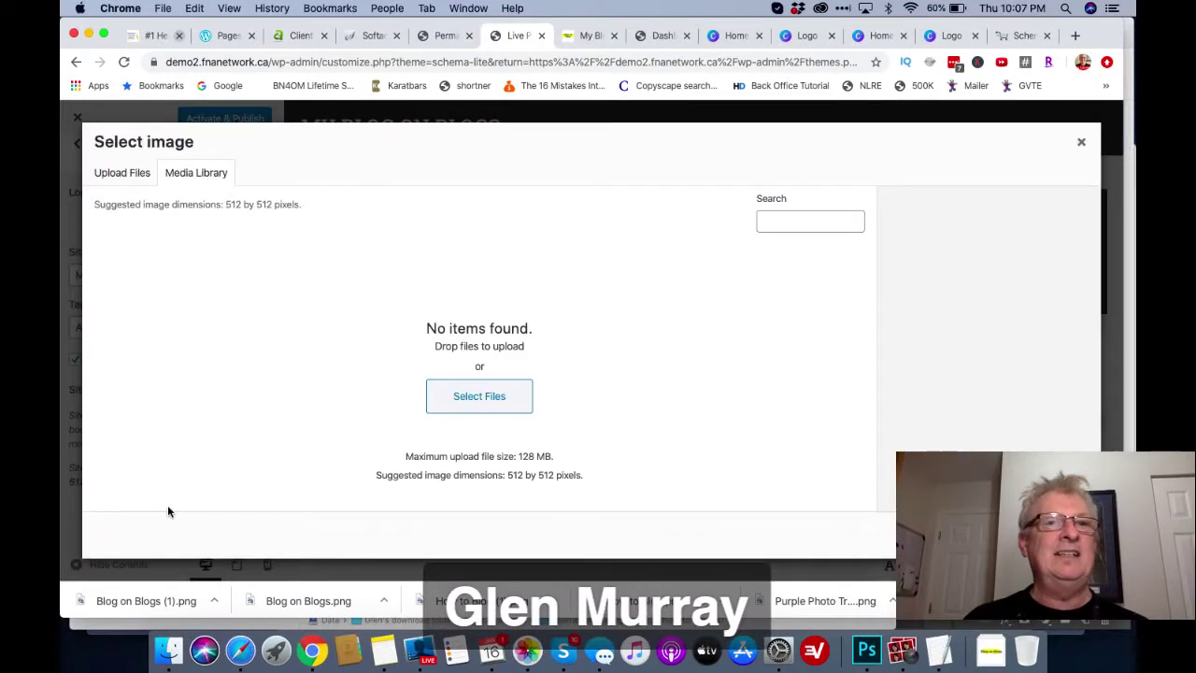
click(119, 172)
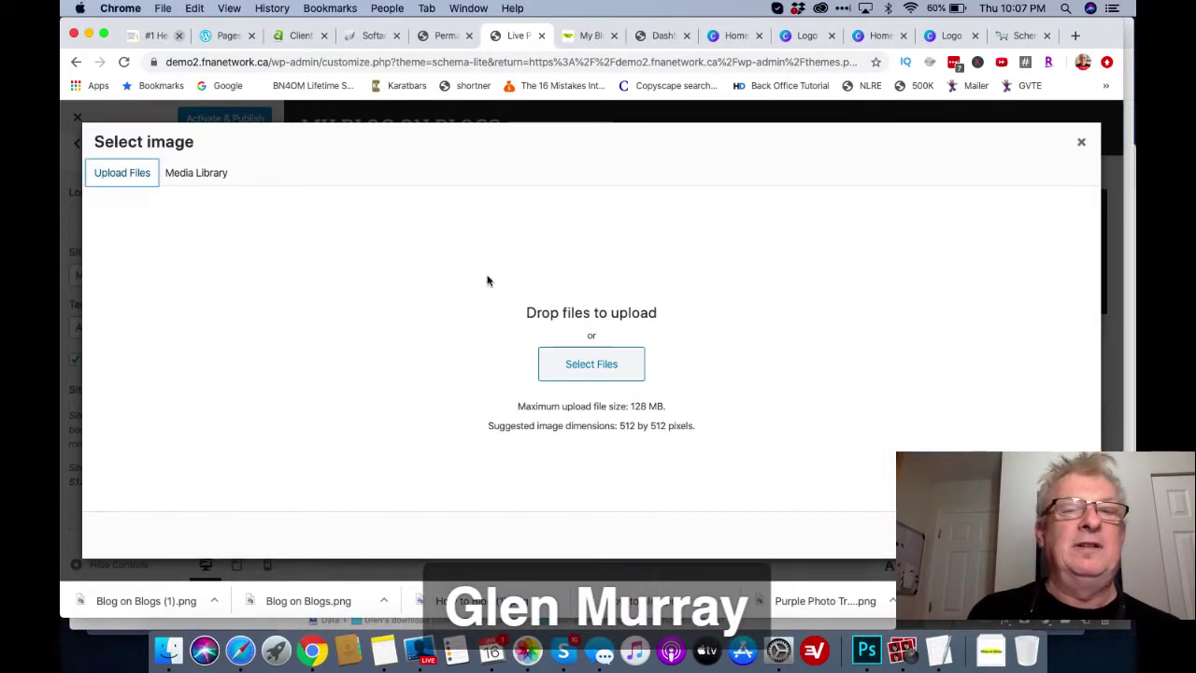
click(551, 374)
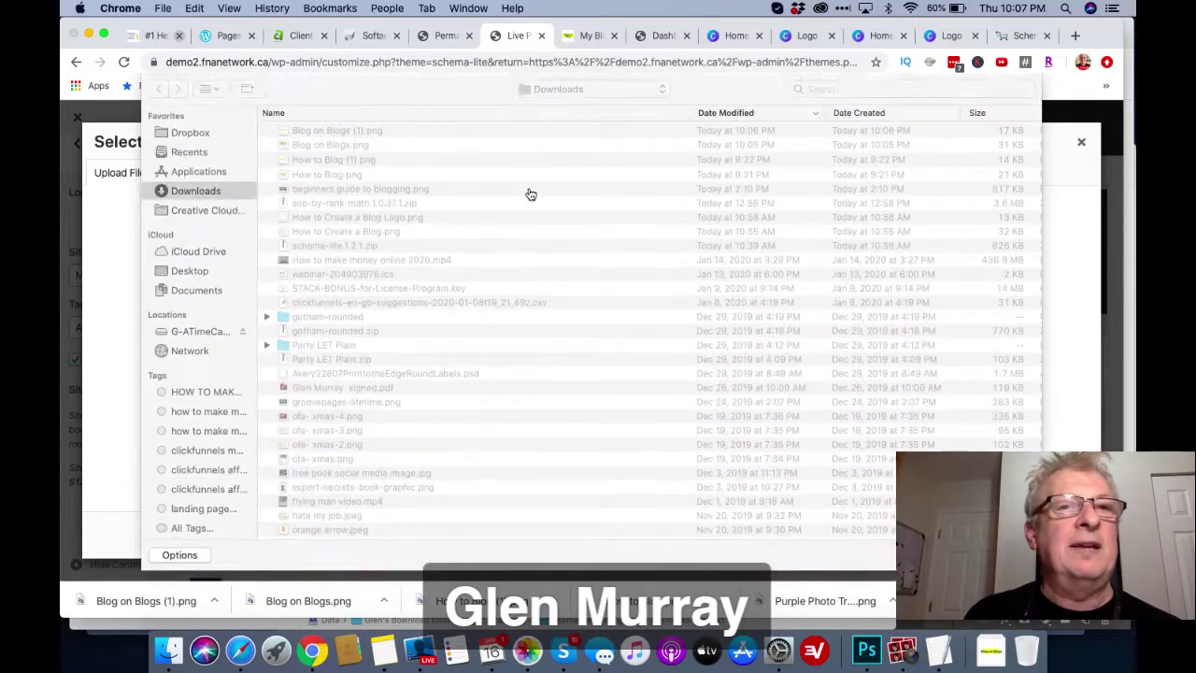
click(338, 147)
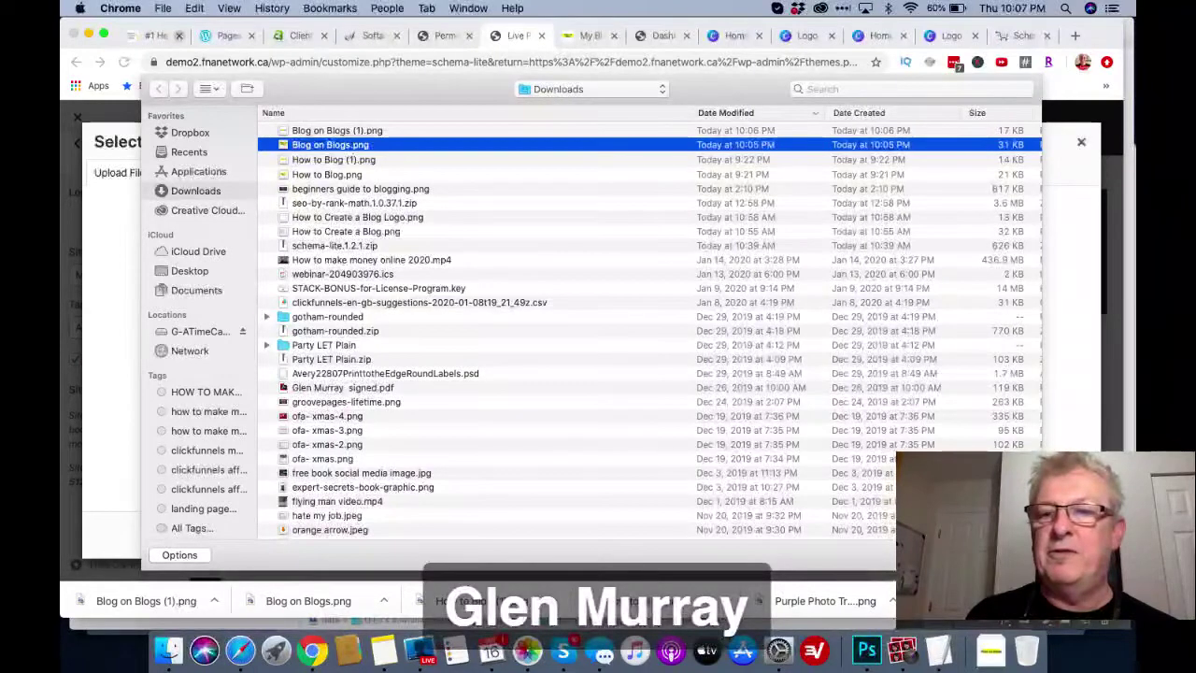
key(Return)
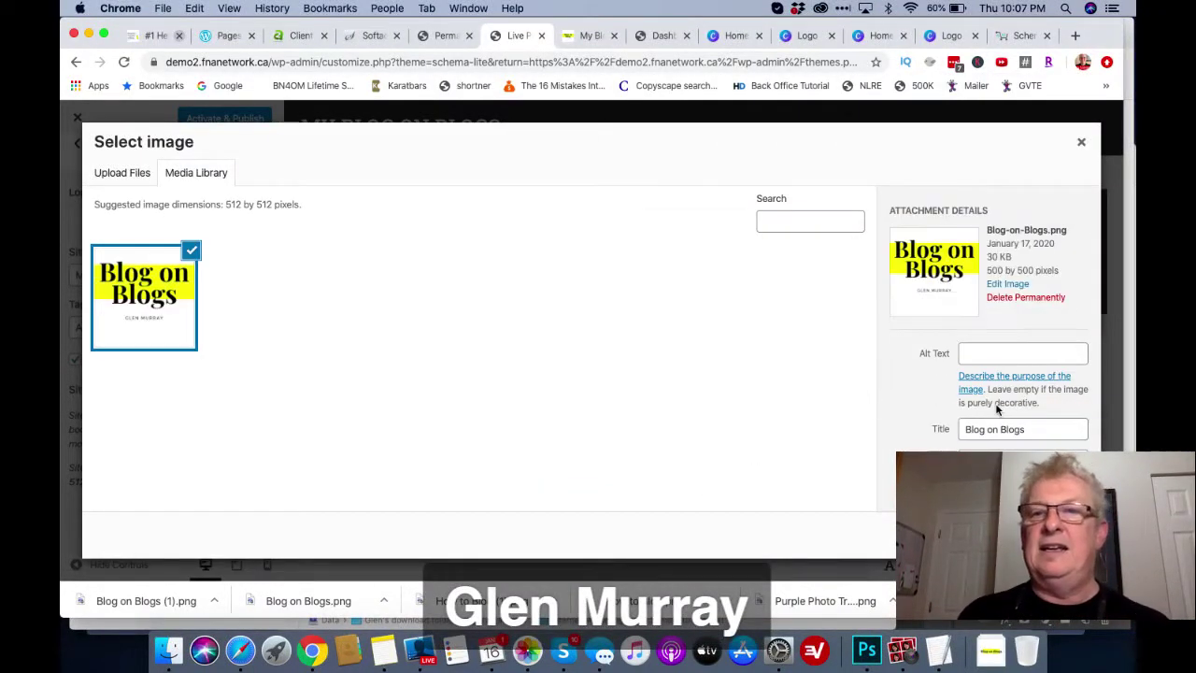
- Enter alt text (author's name plus 'Blog on Blog'), paste it as the description, and select it as icon
click(987, 354)
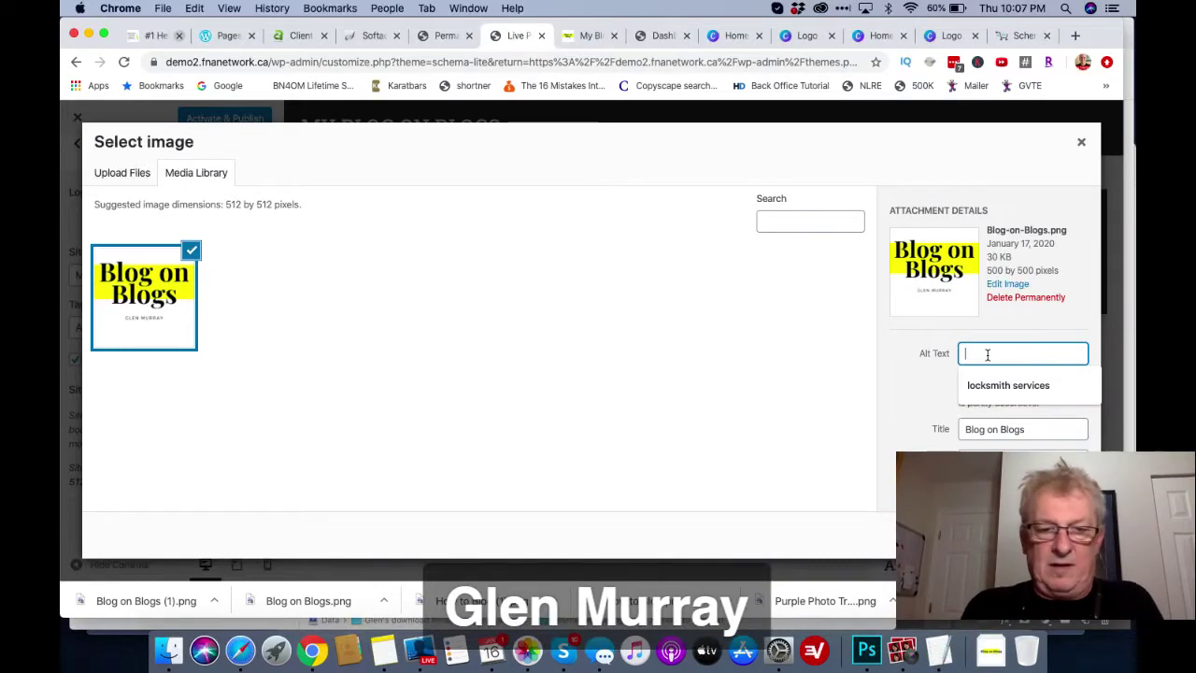
text(Glen Murray Blog o)
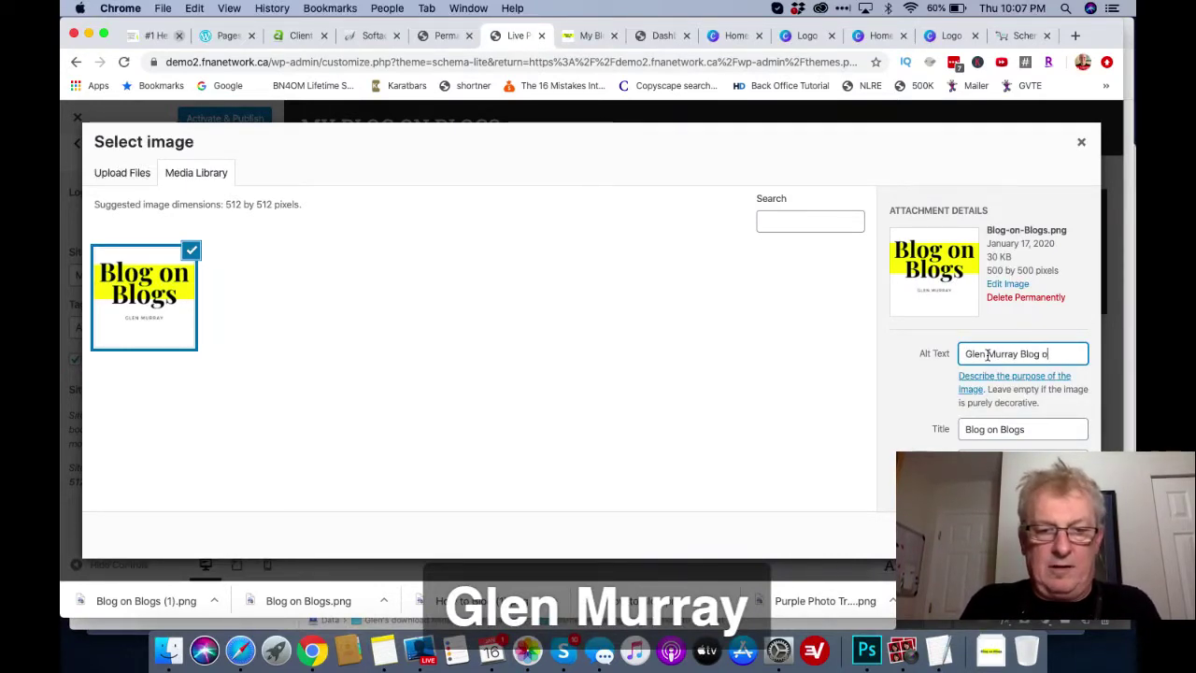
text(n Blogs)
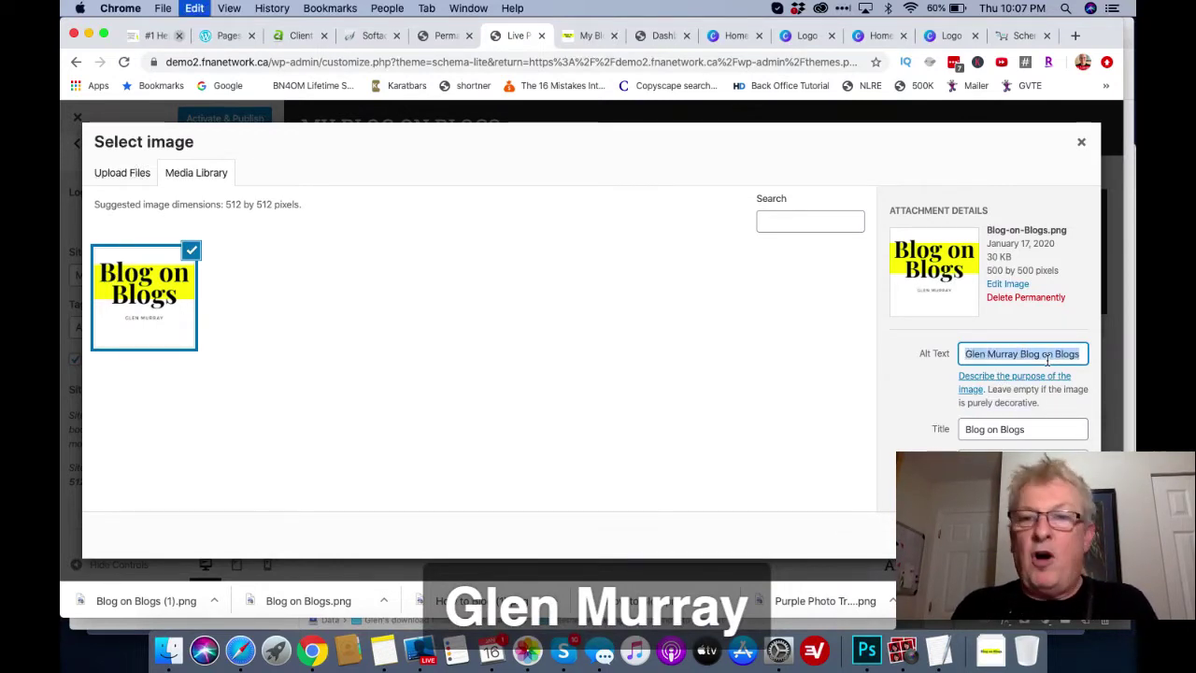
click(1022, 462)
scroll(991, 374, down, 2)
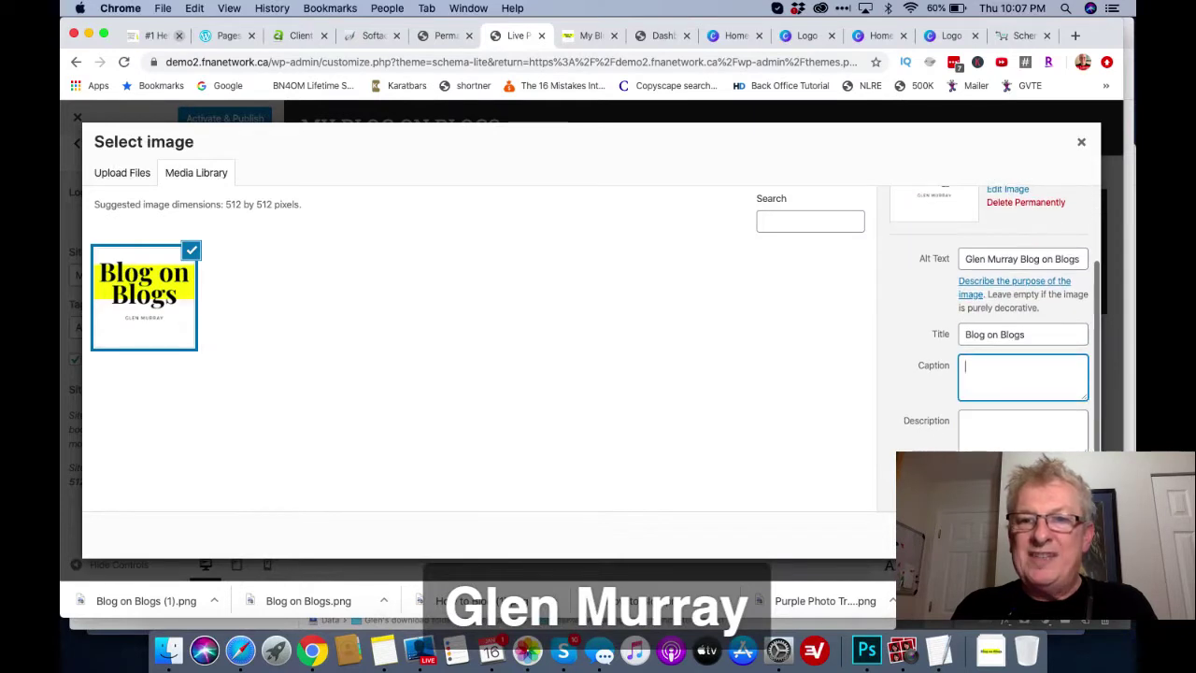
click(990, 437)
text(Glen Murray Blog on Blogs)
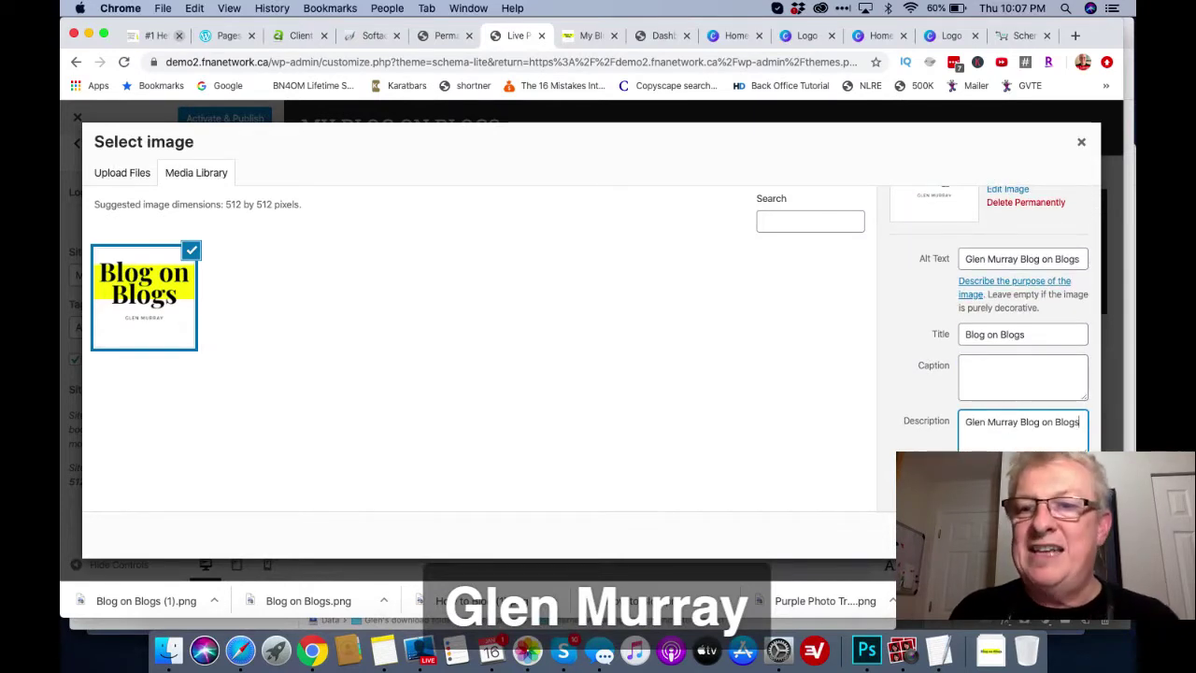
click(1047, 534)
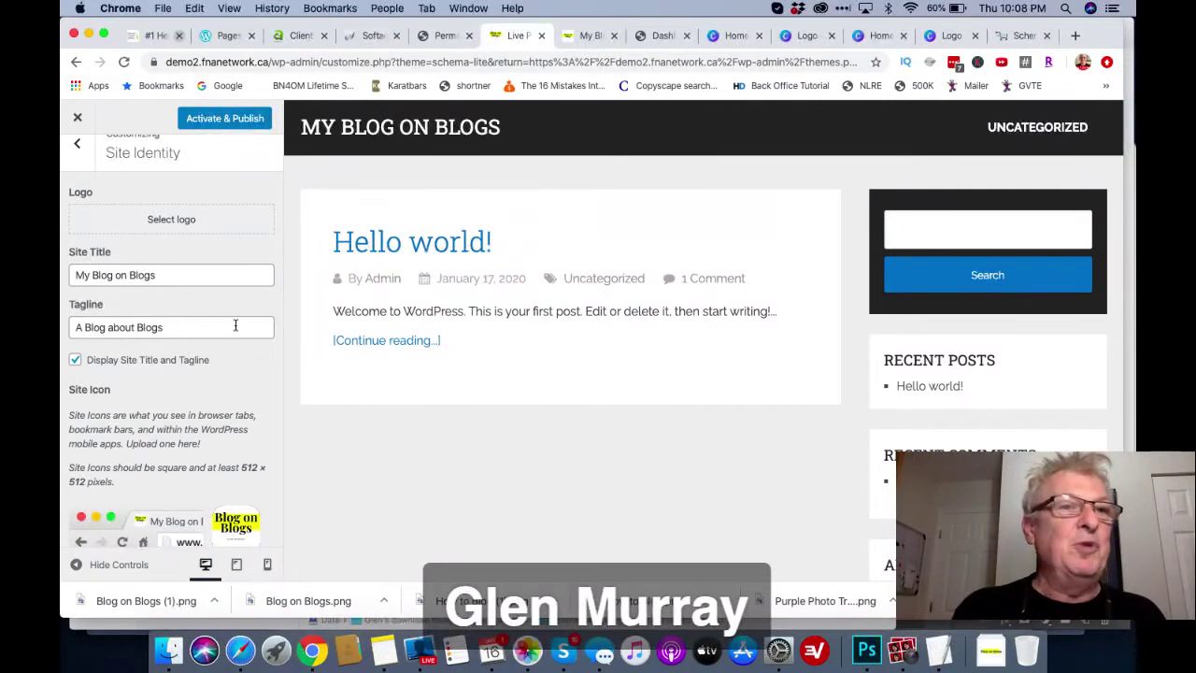
- Upload Blog on Blogs (1).png as the site logo image
click(185, 226)
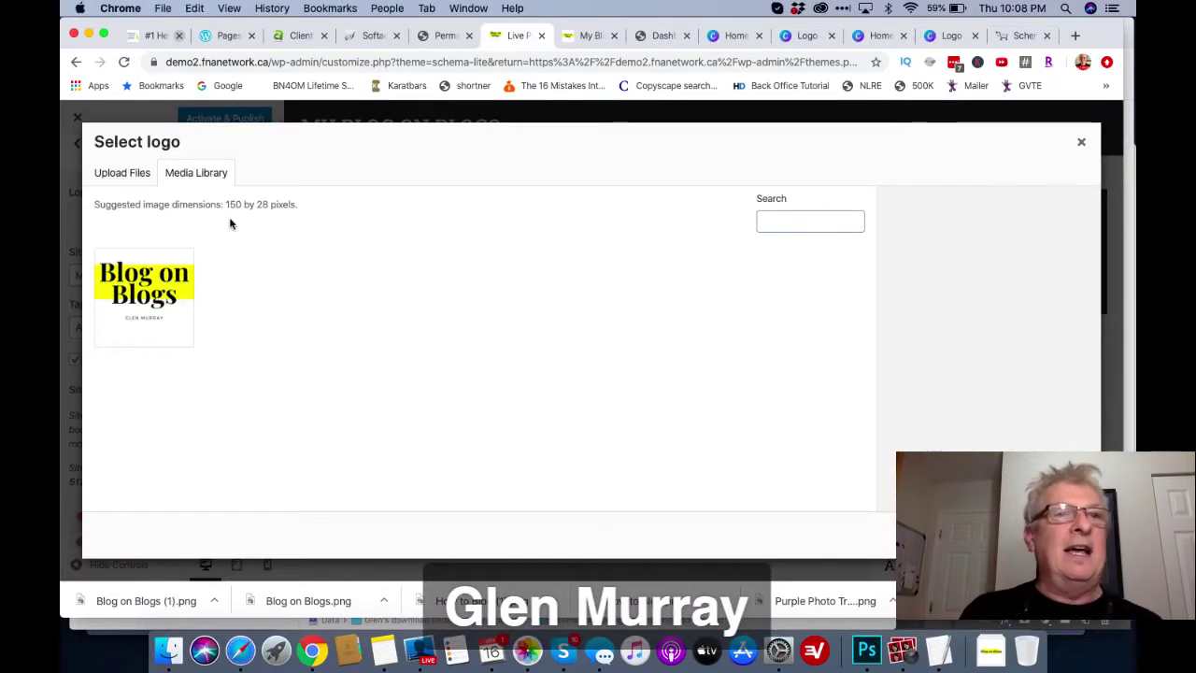
click(126, 176)
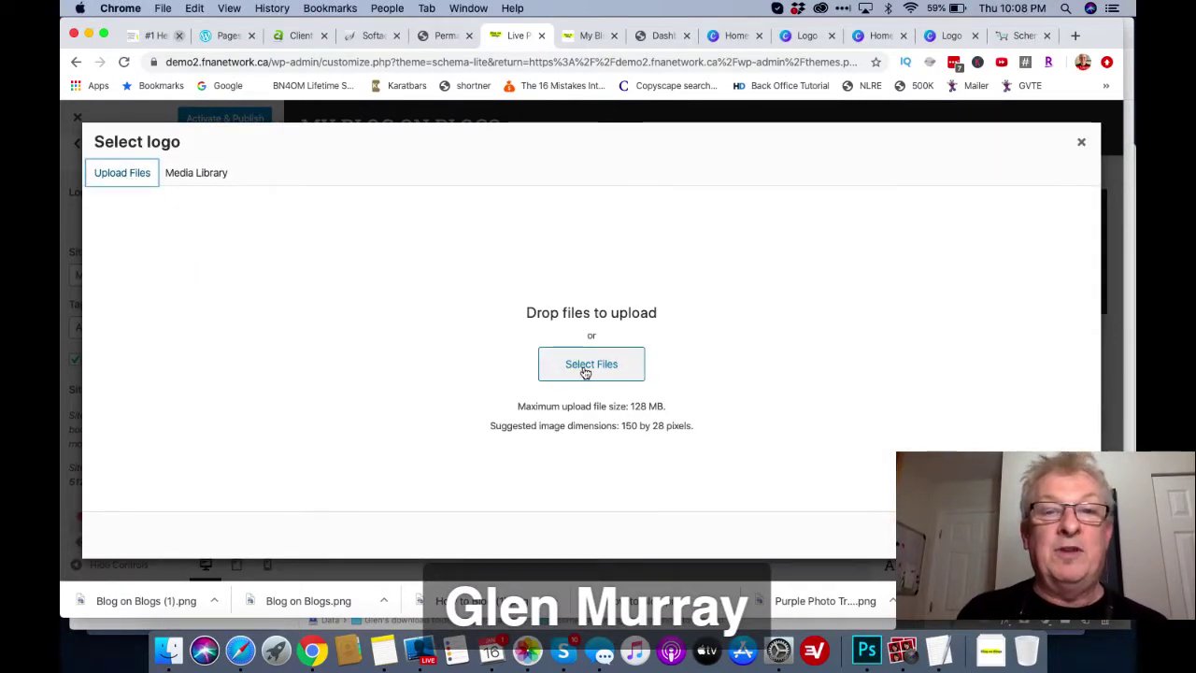
click(590, 370)
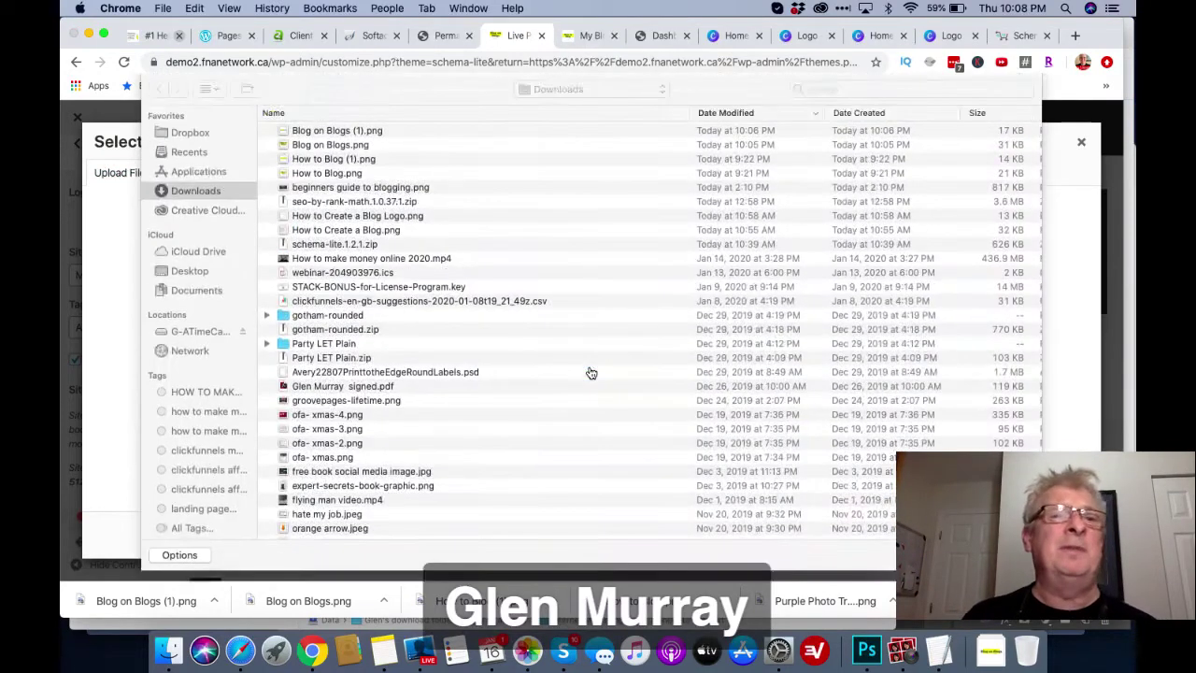
click(375, 132)
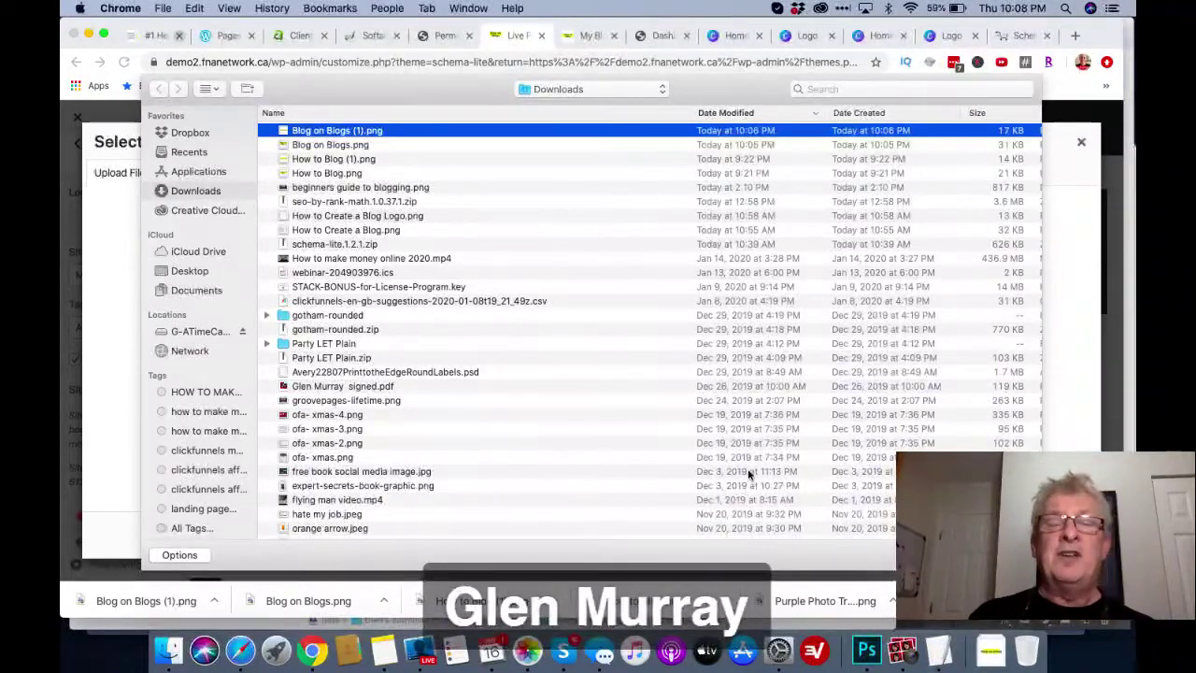
key(Return)
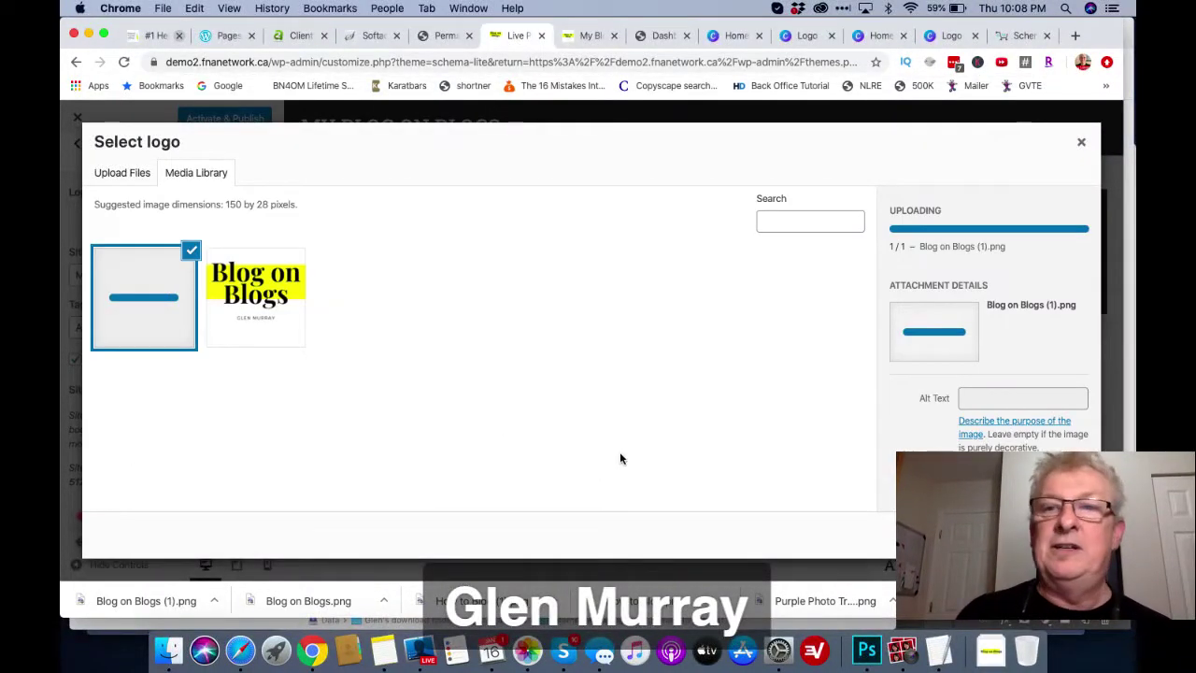
- Paste the same alt text and description into the logo image's details
click(985, 352)
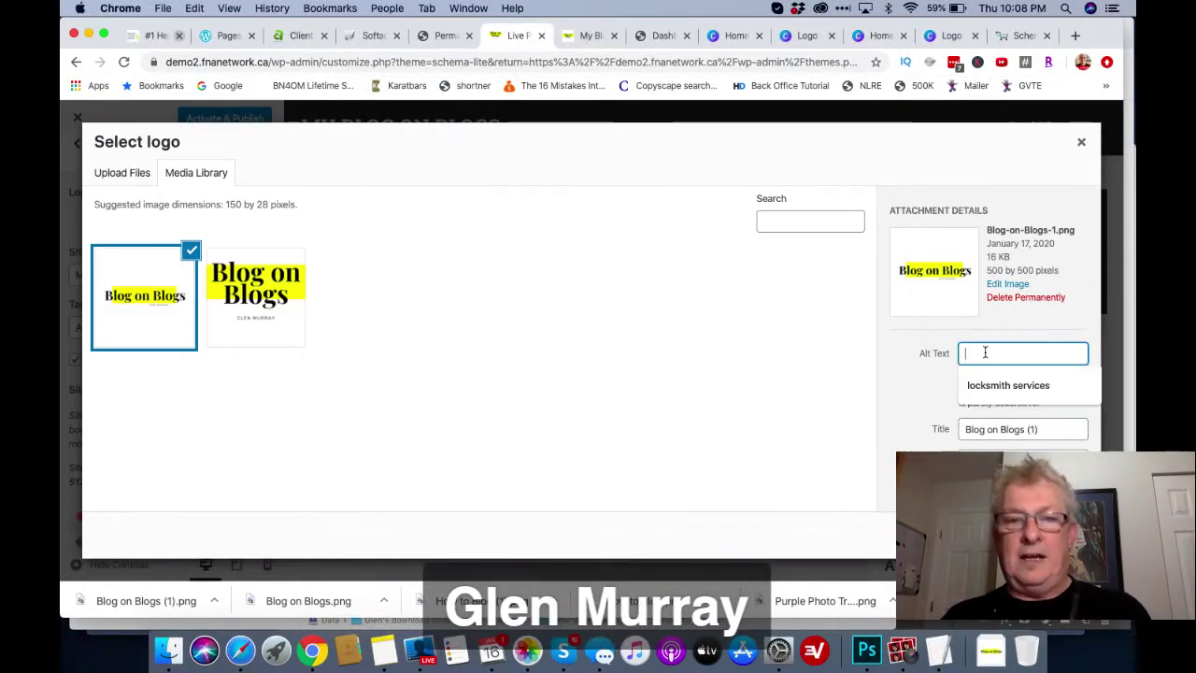
text(Glen Murray Blog on Blogs)
scroll(988, 407, down, 2)
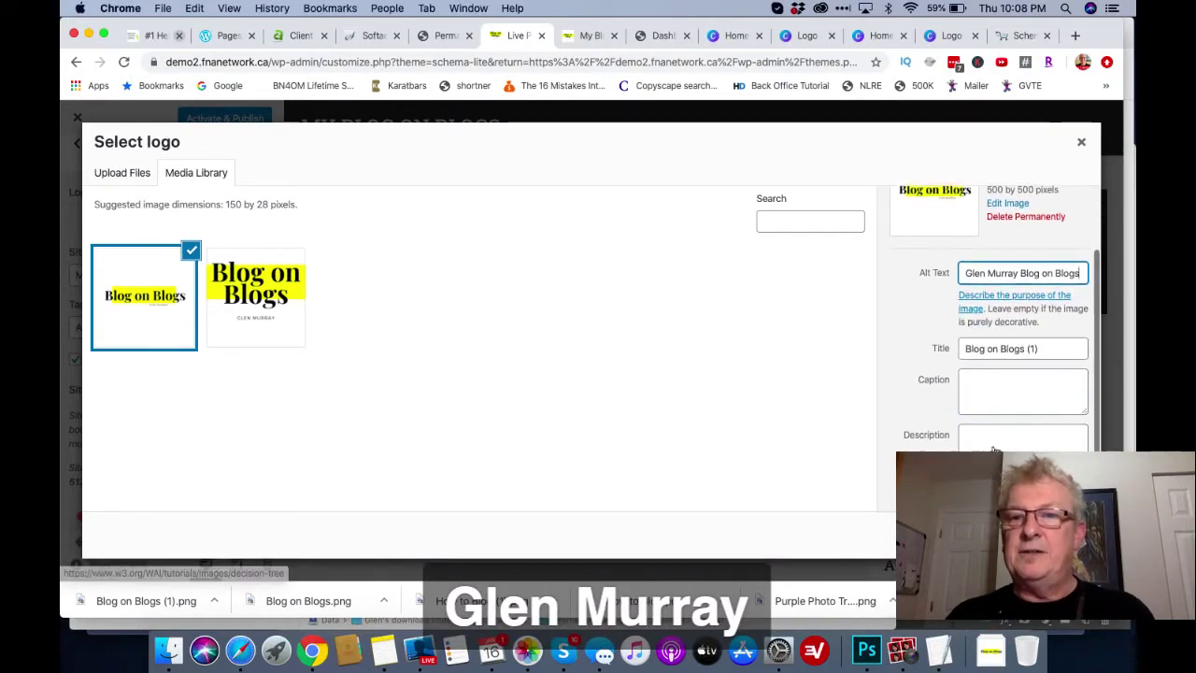
click(991, 434)
text(Glen Murray Blog on Blogs)
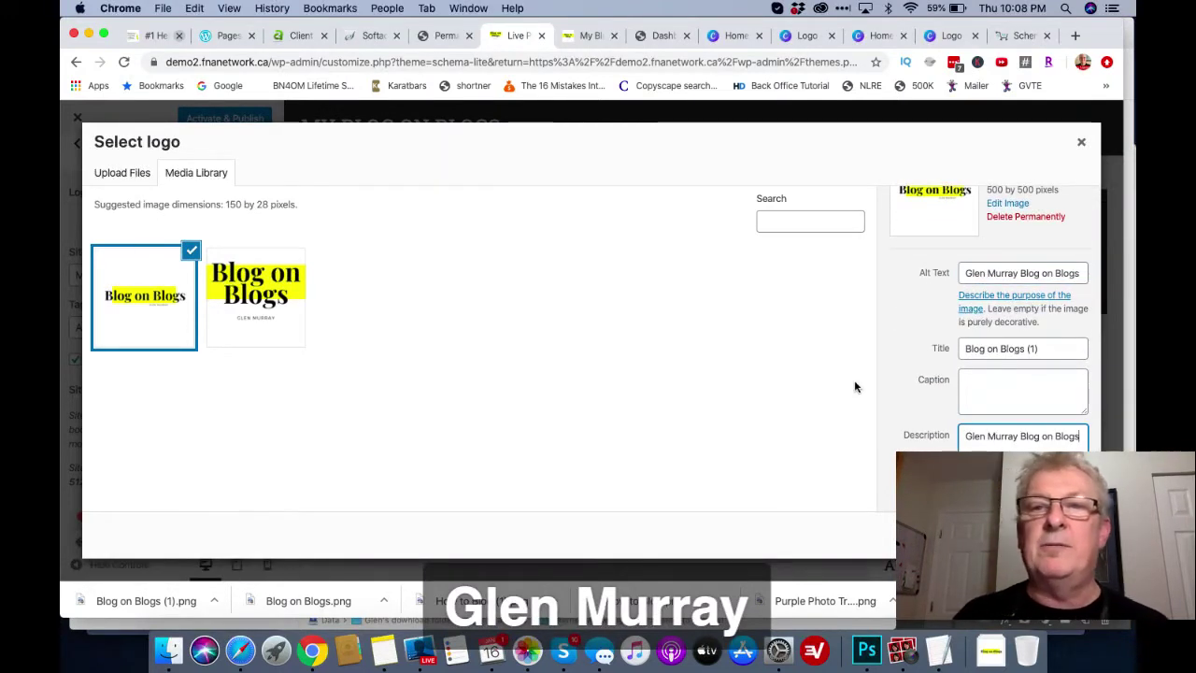
- Crop the logo to include the whole title, then Activate & Publish the Schema Lite changes
click(1054, 534)
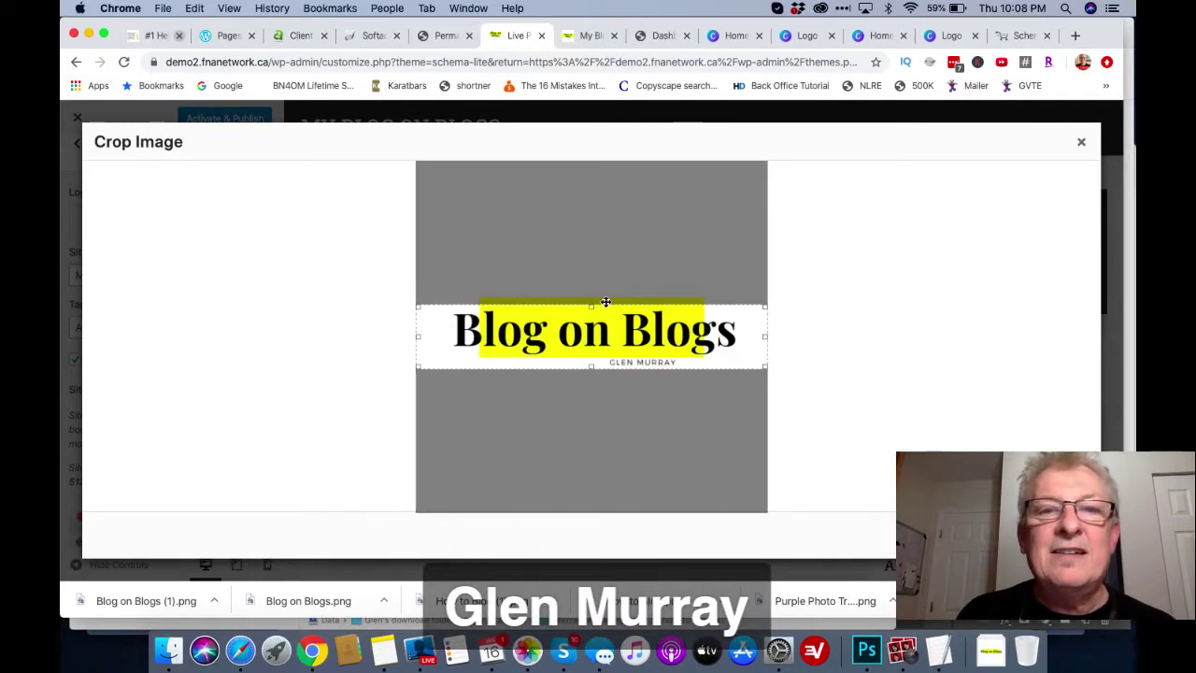
drag(592, 306, 591, 290)
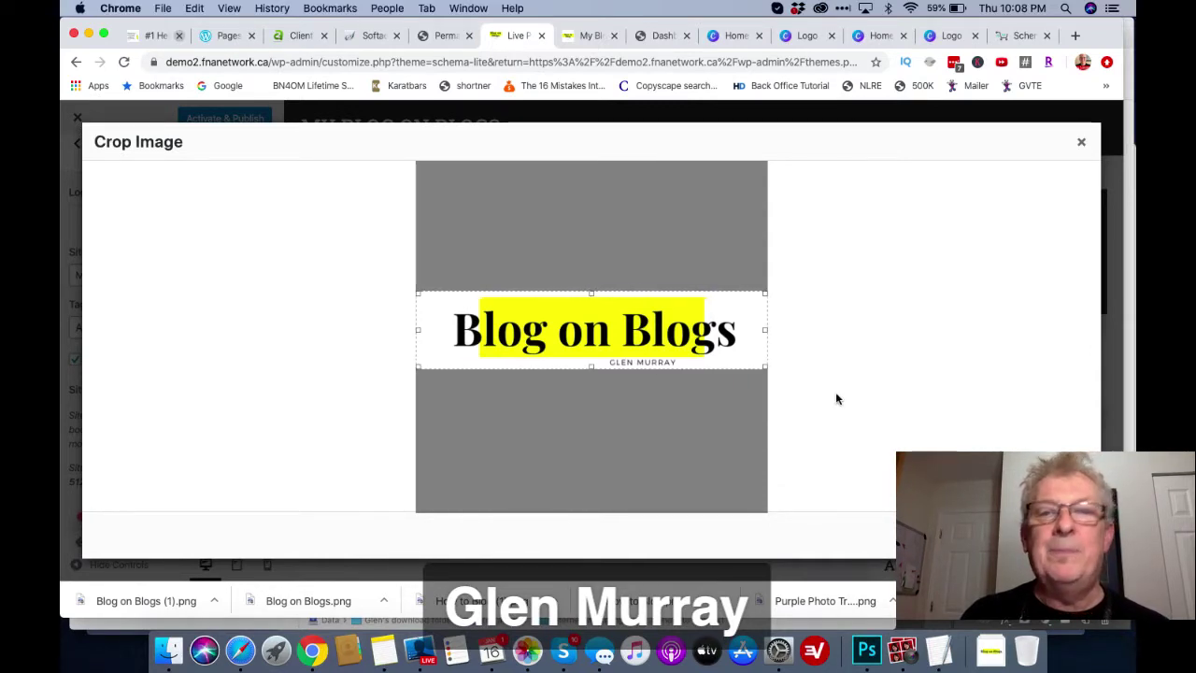
key(Return)
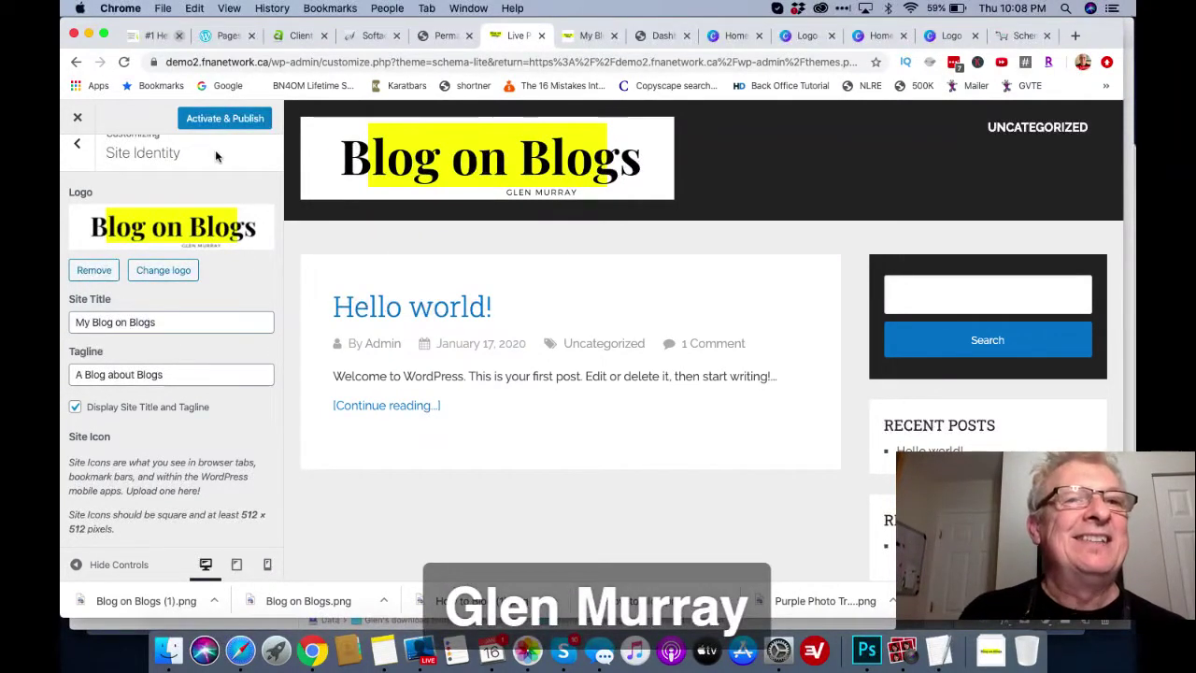
click(225, 119)
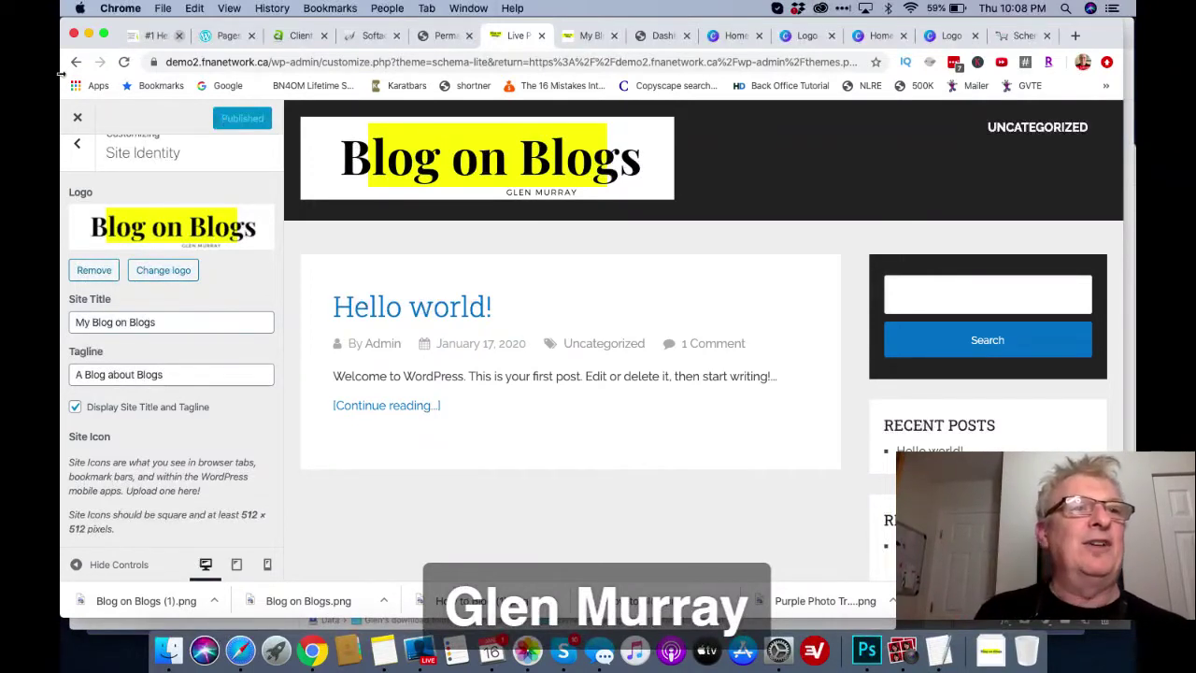
click(80, 148)
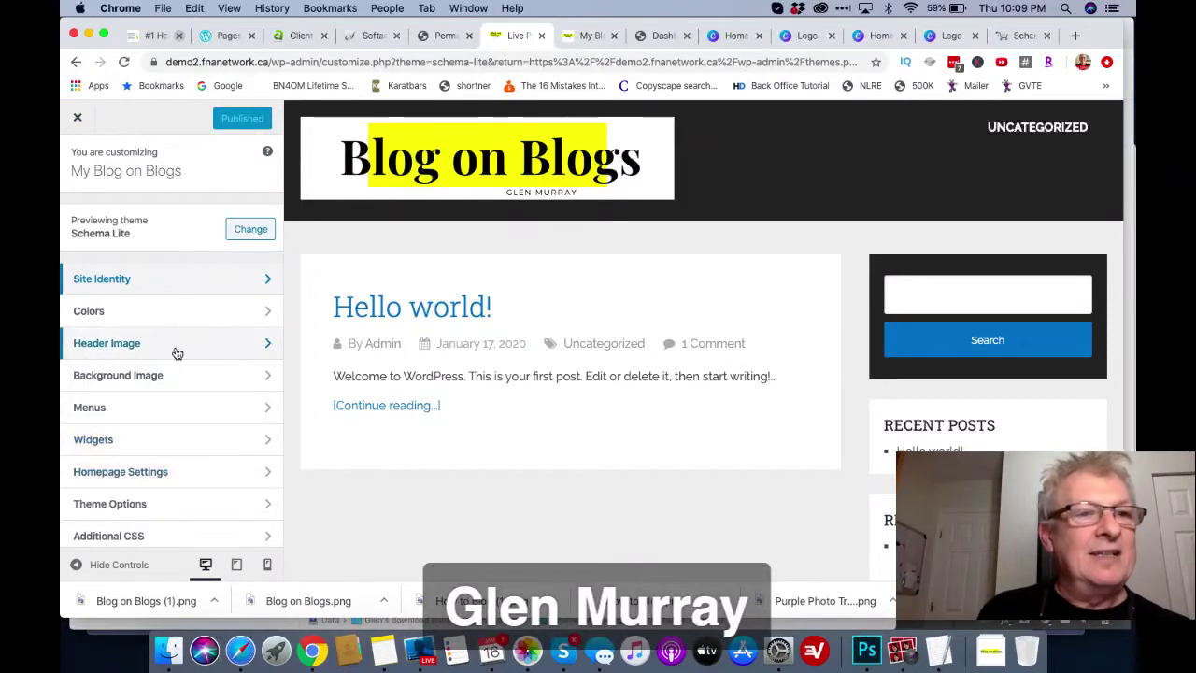
- Make the cropped Blog-on-Blogs-1.png the header image, publish it, and close the Customizer
click(80, 119)
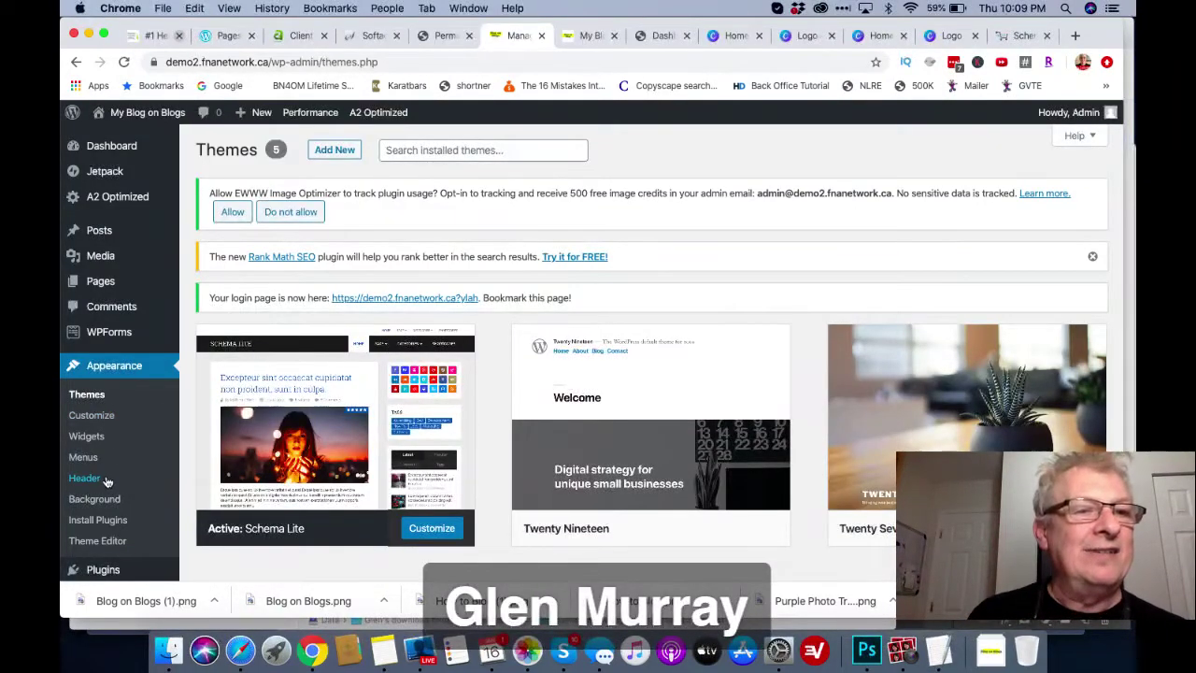
click(105, 481)
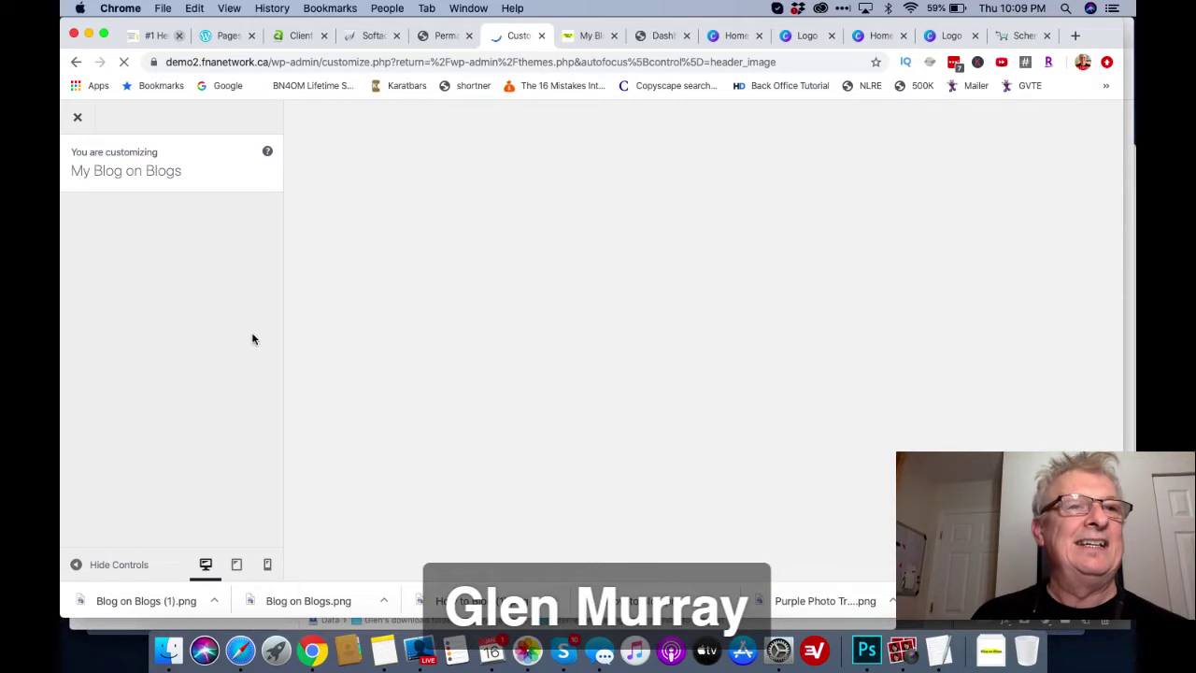
click(183, 306)
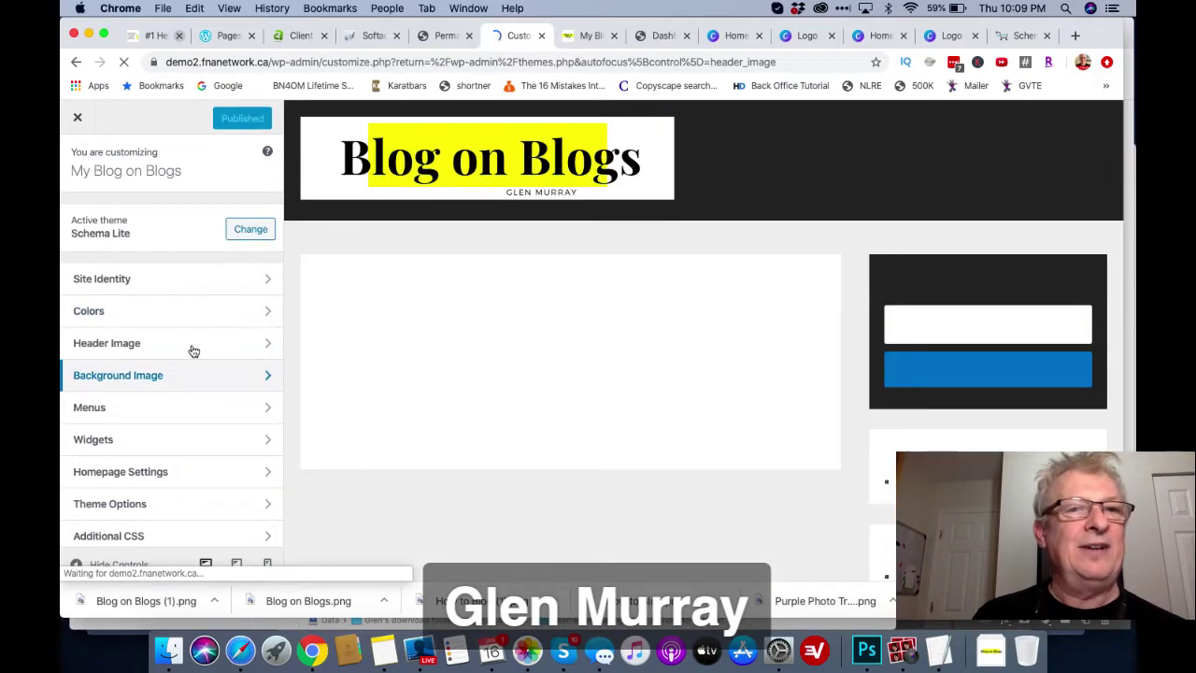
click(189, 348)
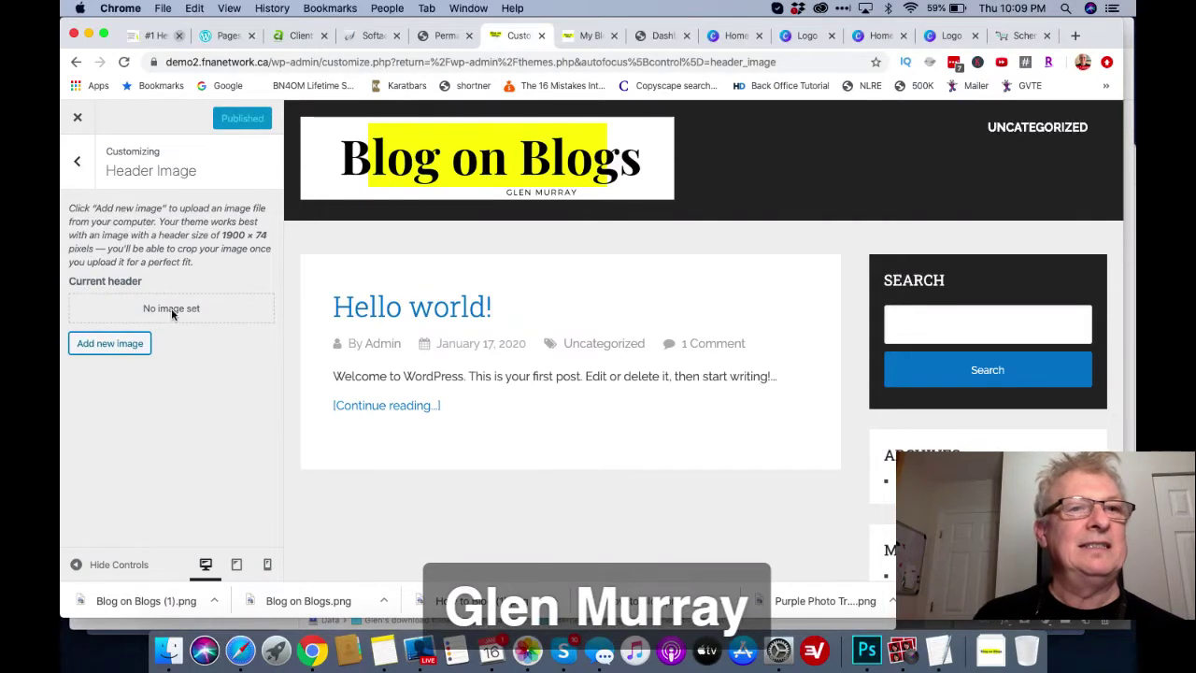
click(109, 343)
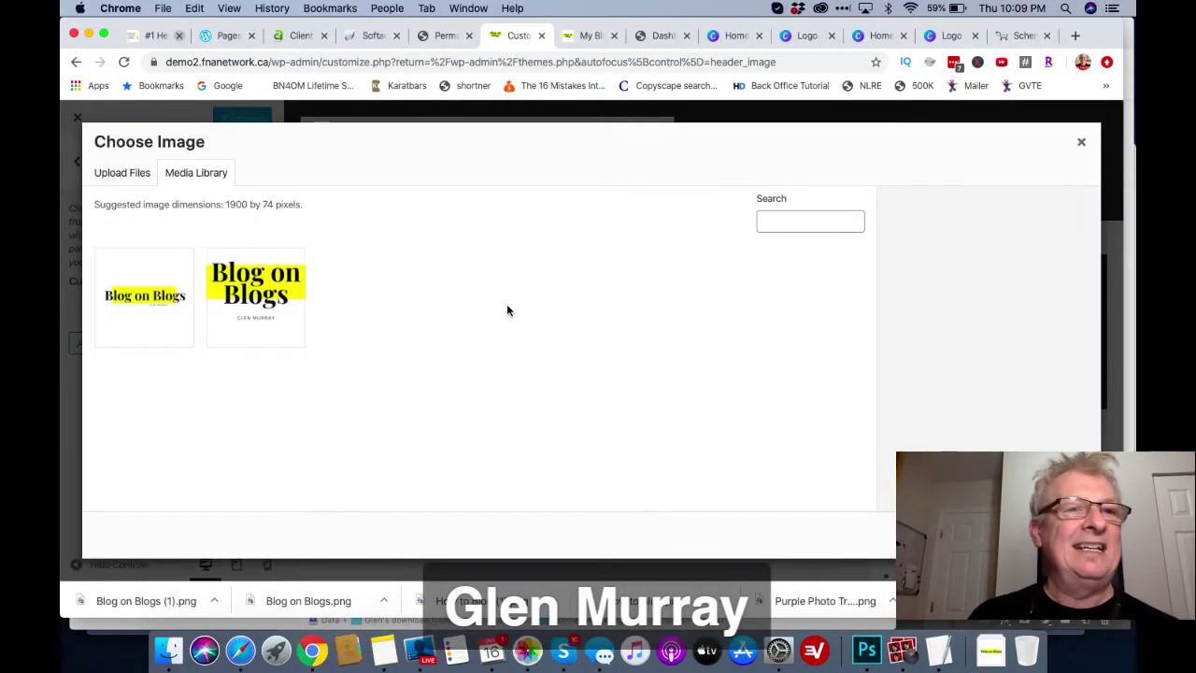
click(134, 275)
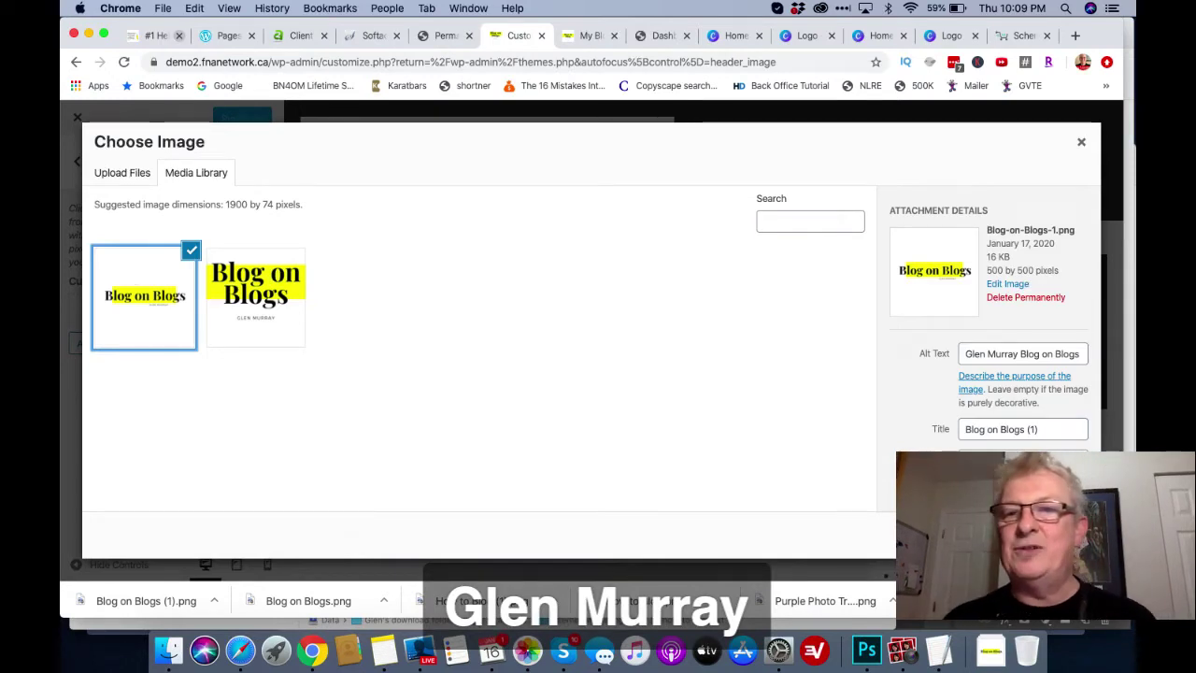
scroll(990, 486, down, 2)
click(1042, 535)
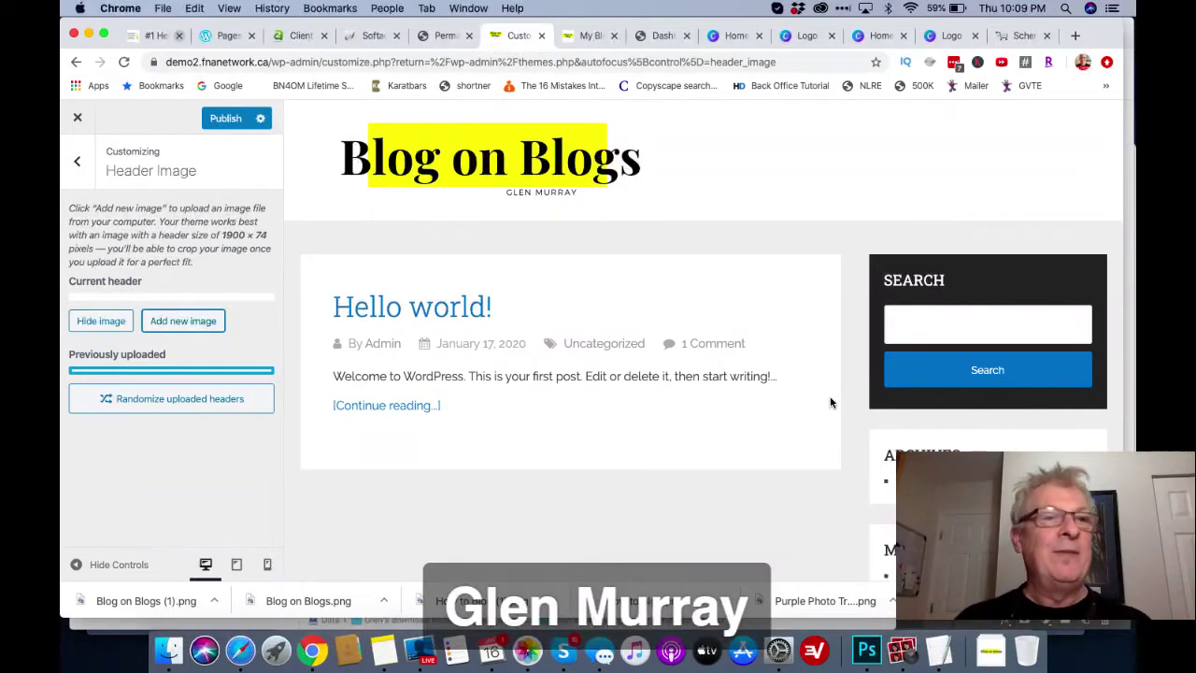
click(223, 117)
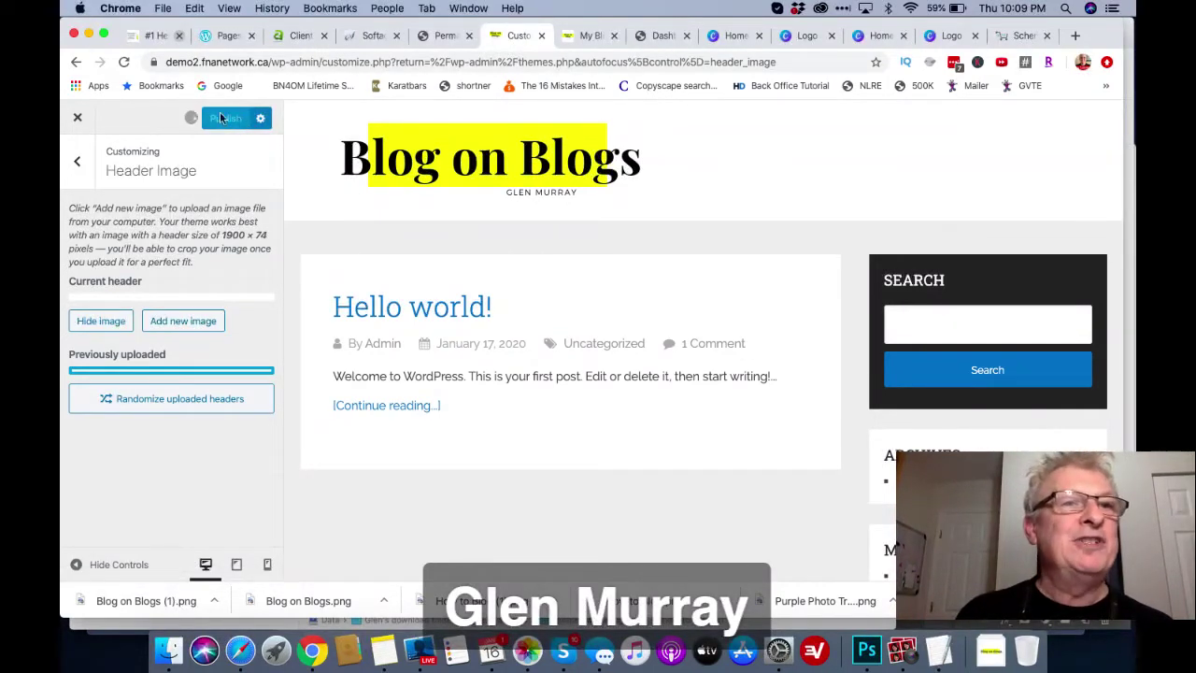
click(79, 121)
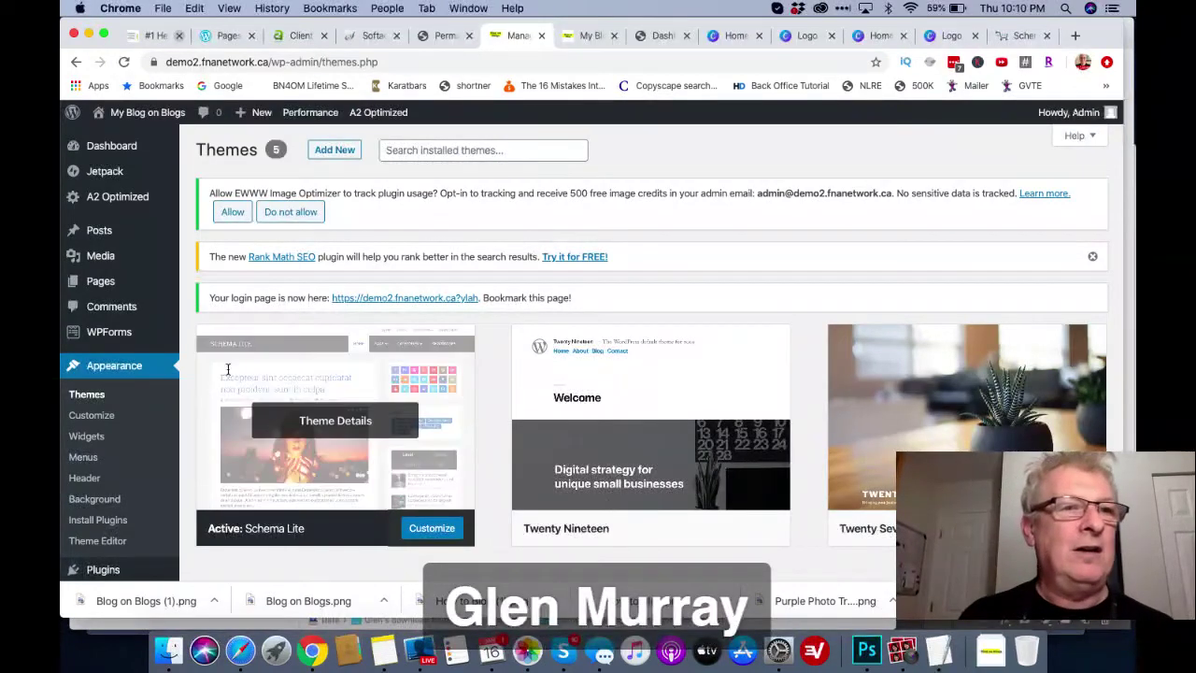
- Clear the Custom date format and Custom time format fields in General Settings
scroll(130, 404, down, 5)
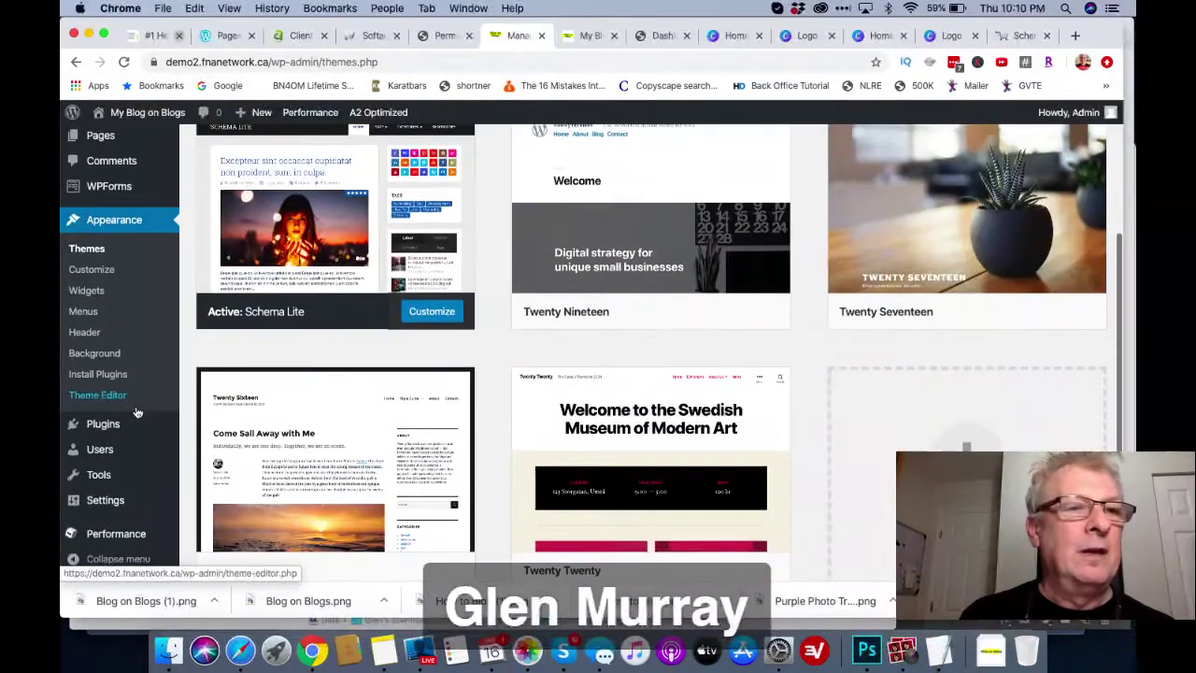
click(111, 500)
mouse_move(150, 481)
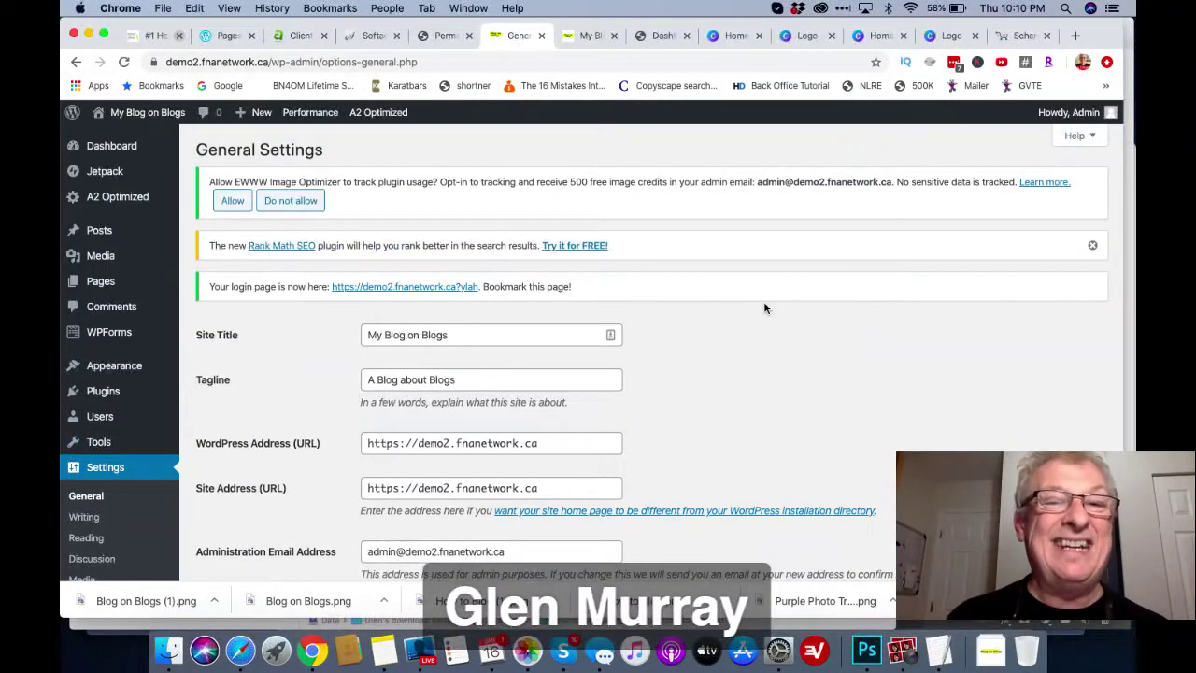
scroll(764, 308, down, 4)
scroll(765, 308, up, 3)
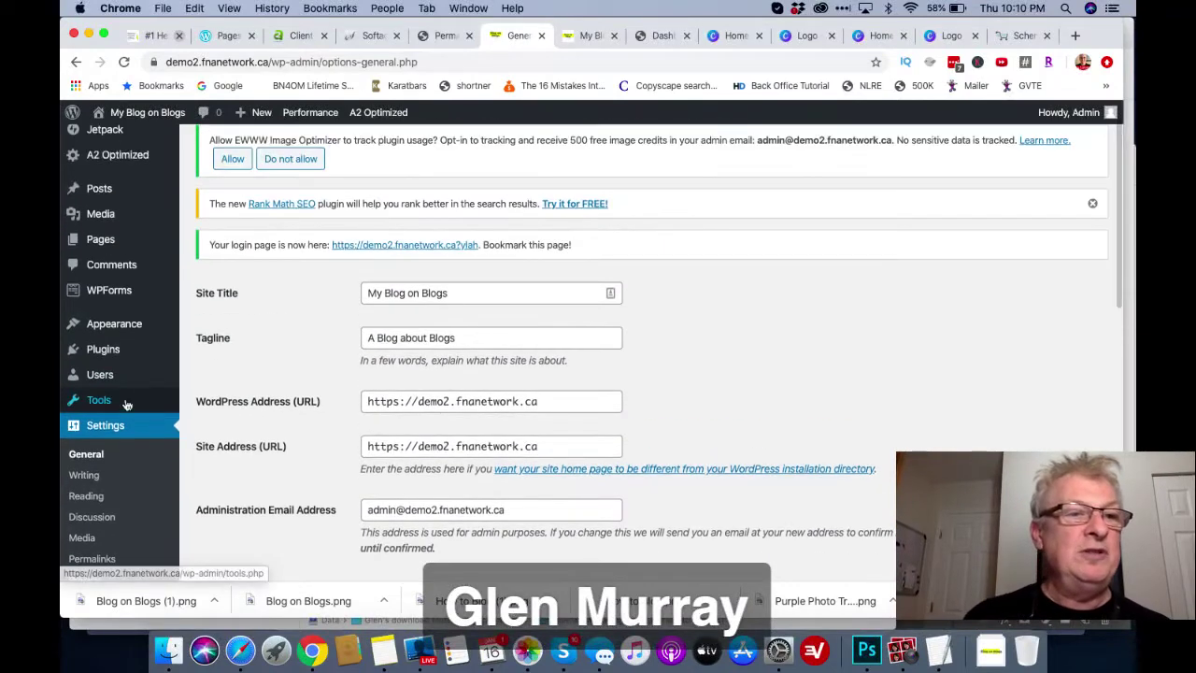
scroll(574, 396, down, 8)
scroll(575, 397, down, 2)
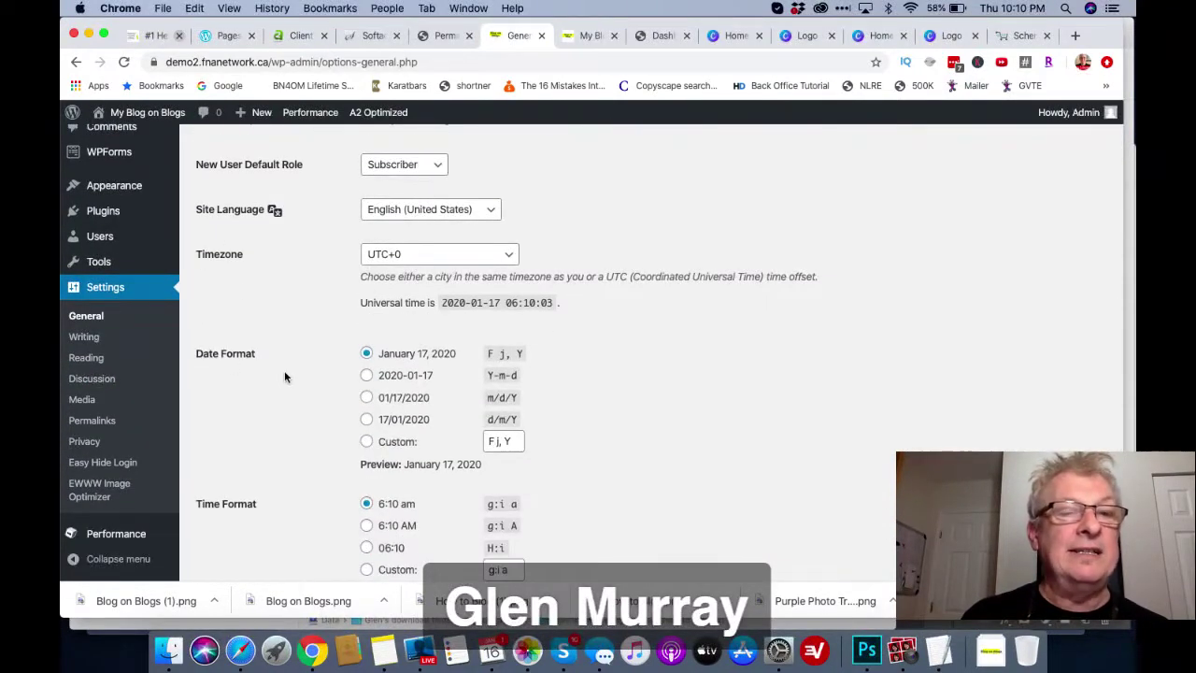
triple_click(512, 441)
key(BackSpace)
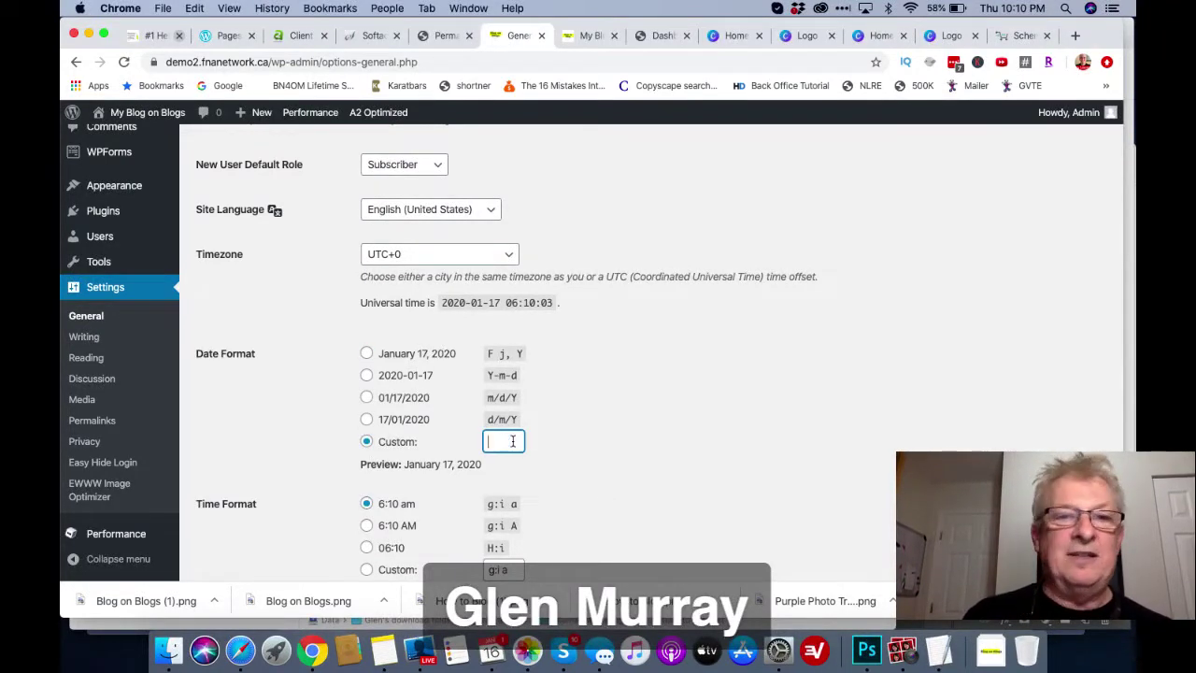
triple_click(513, 571)
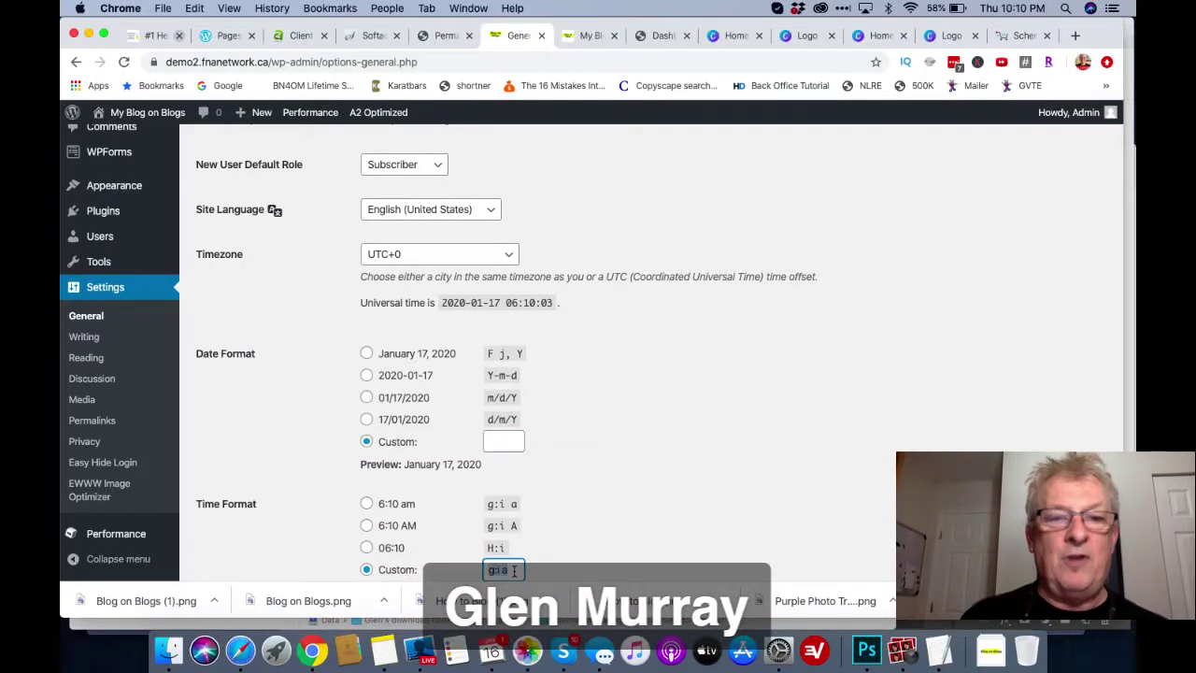
key(BackSpace)
- Save the general settings and reload the site's front page in the other tab
scroll(664, 431, down, 4)
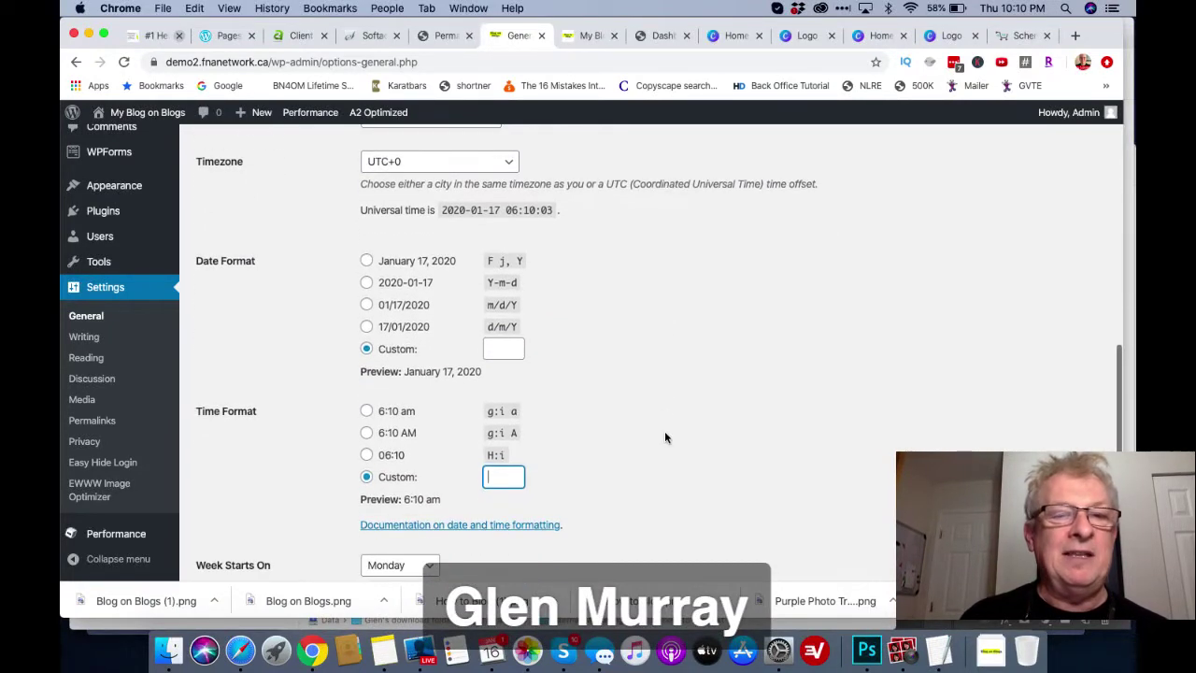
click(235, 503)
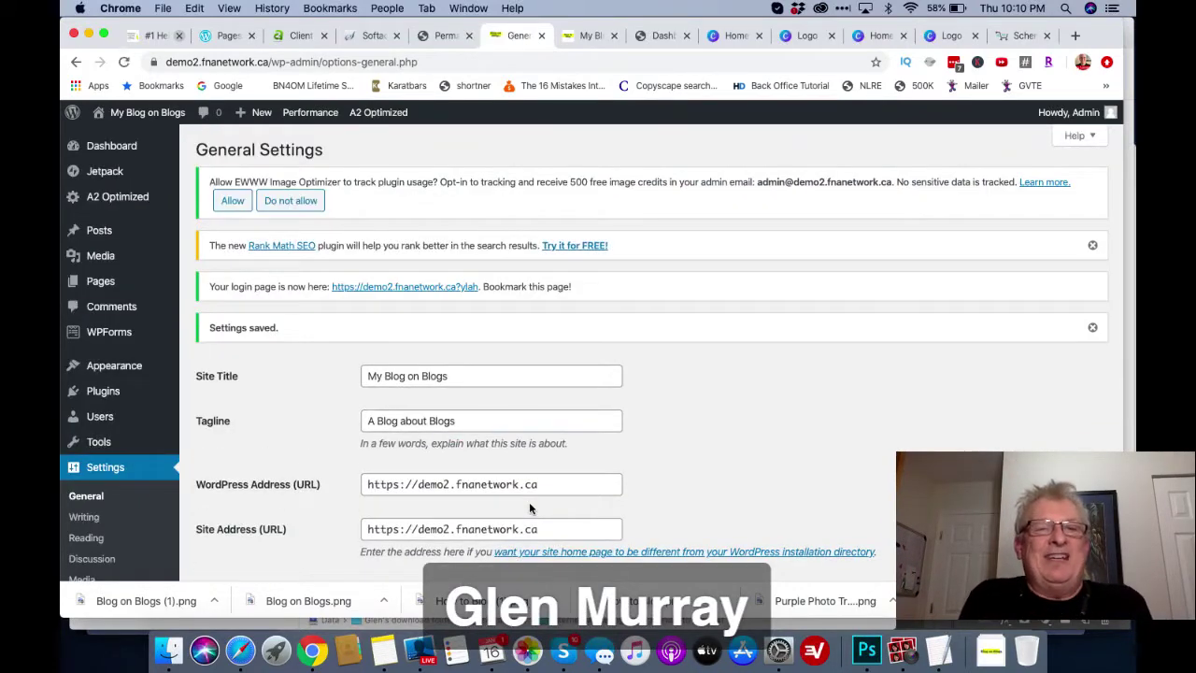
click(587, 37)
click(124, 61)
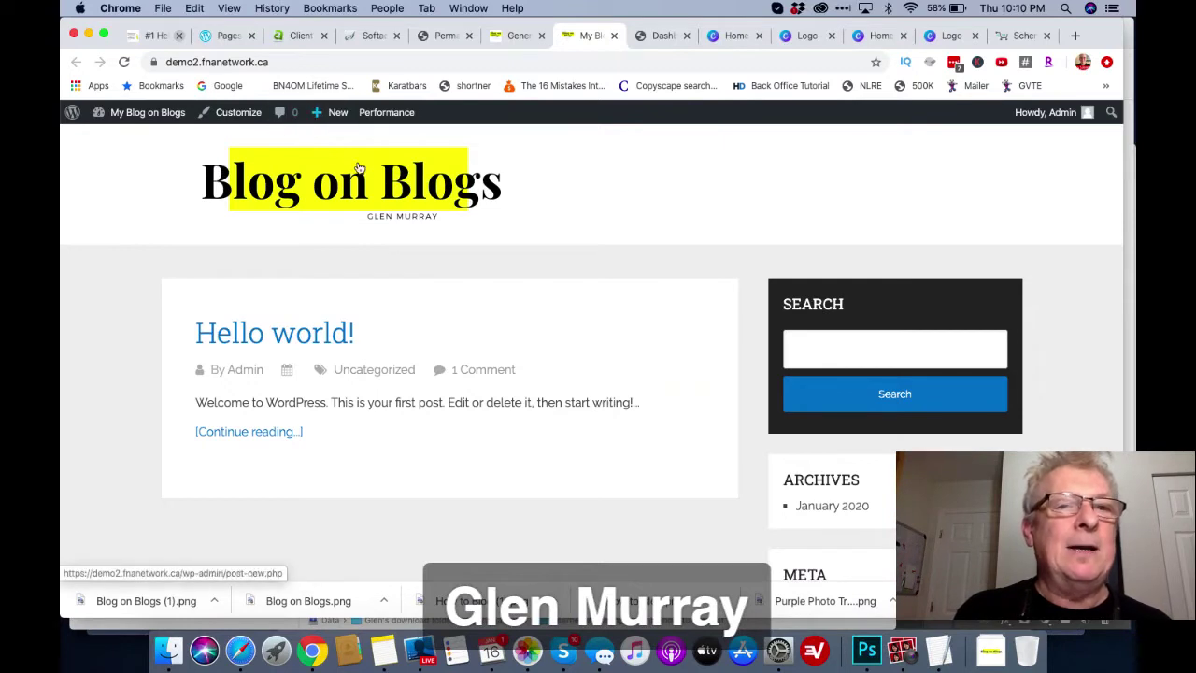
- Read the full Hello world post at /hello-world/, then open it with Edit Post
click(245, 432)
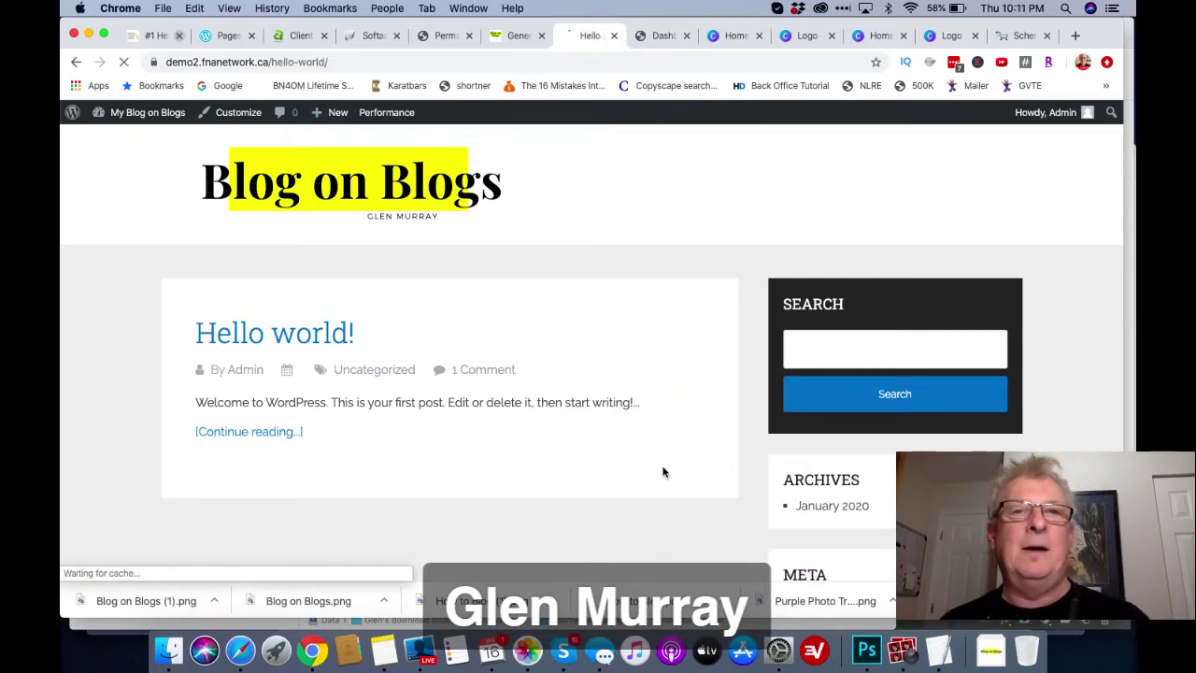
scroll(663, 472, down, 3)
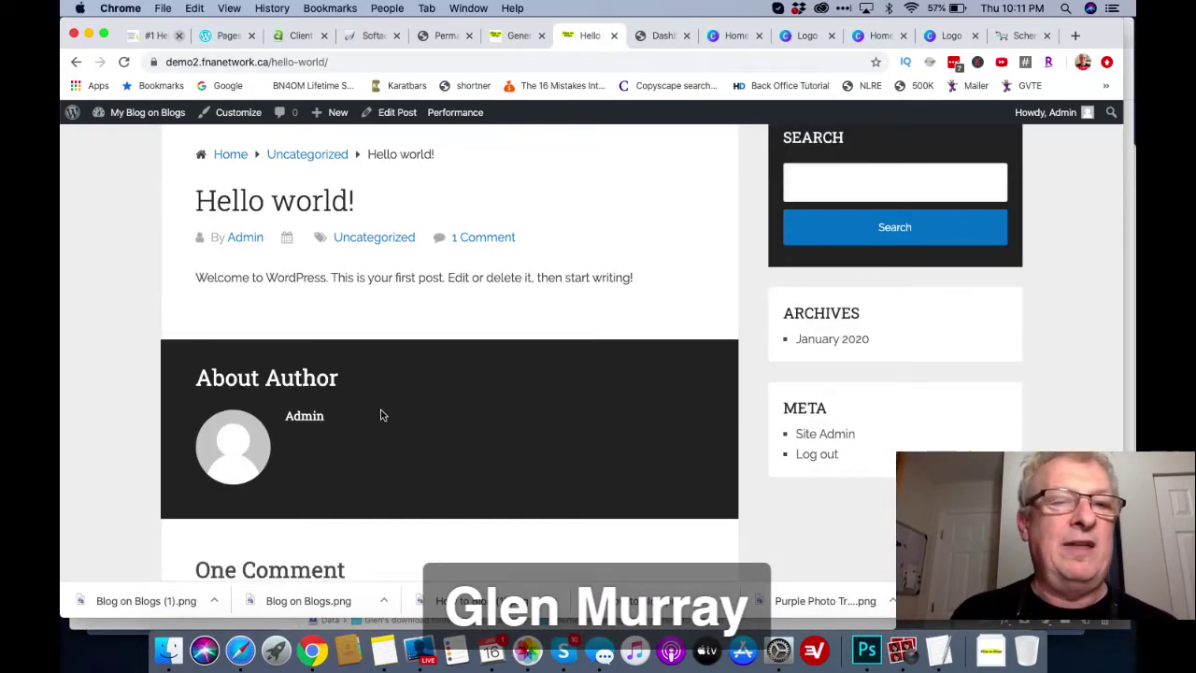
scroll(461, 370, up, 3)
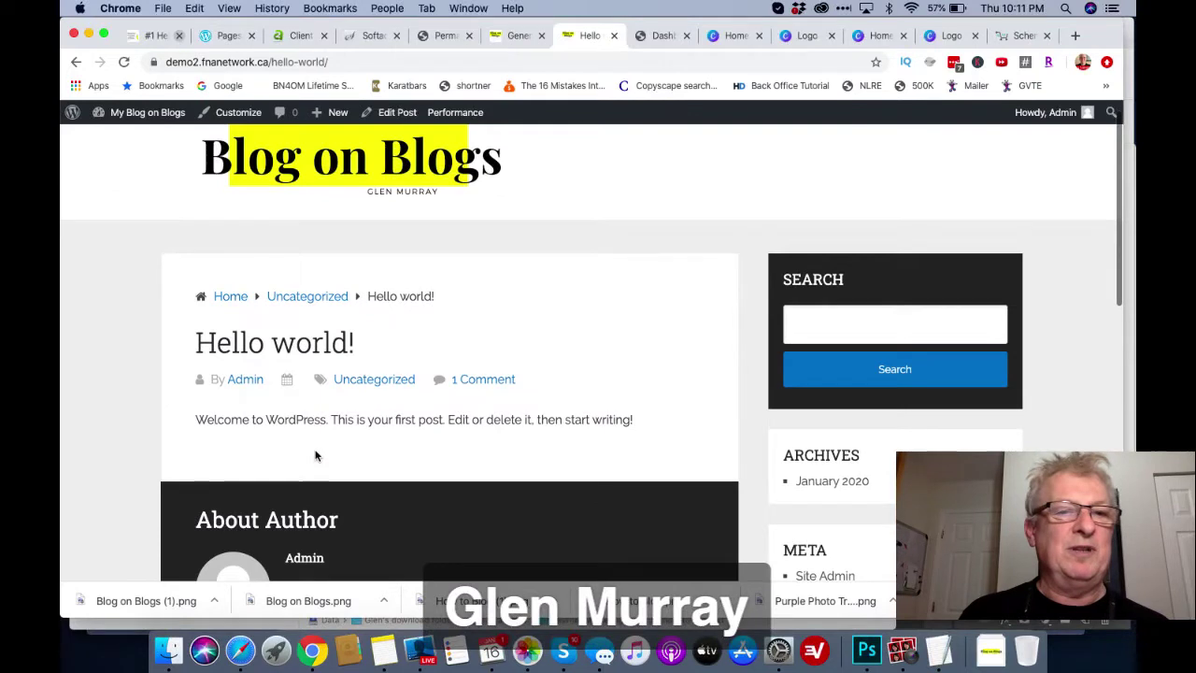
scroll(314, 459, down, 2)
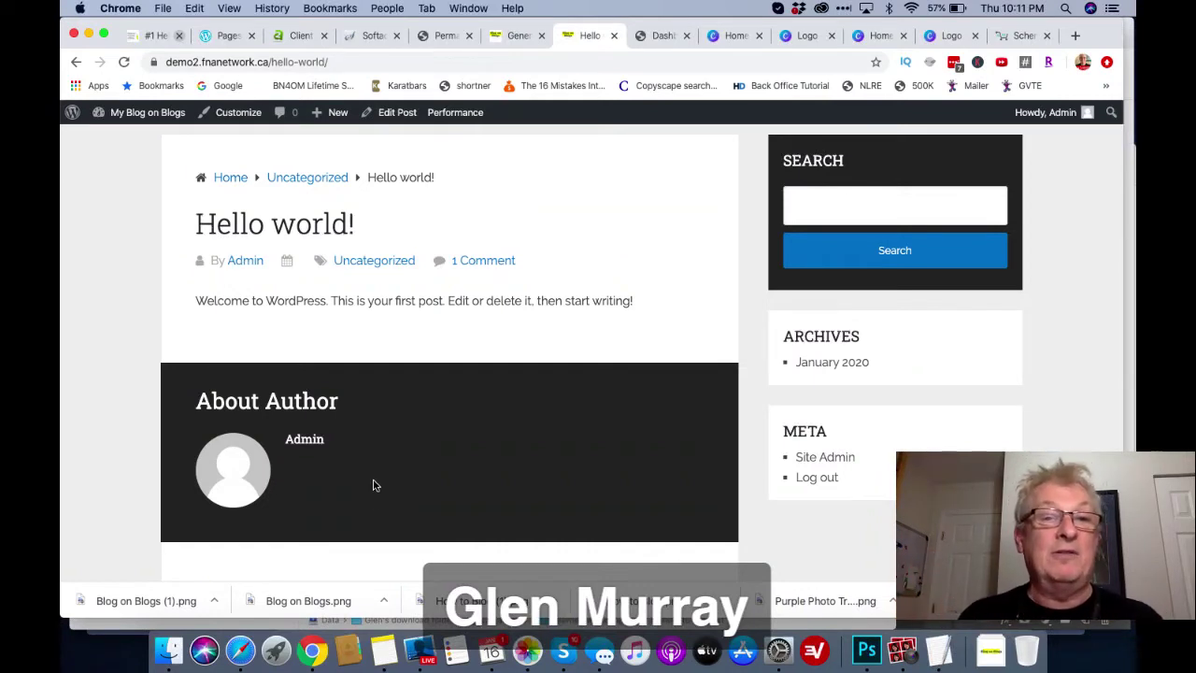
click(394, 113)
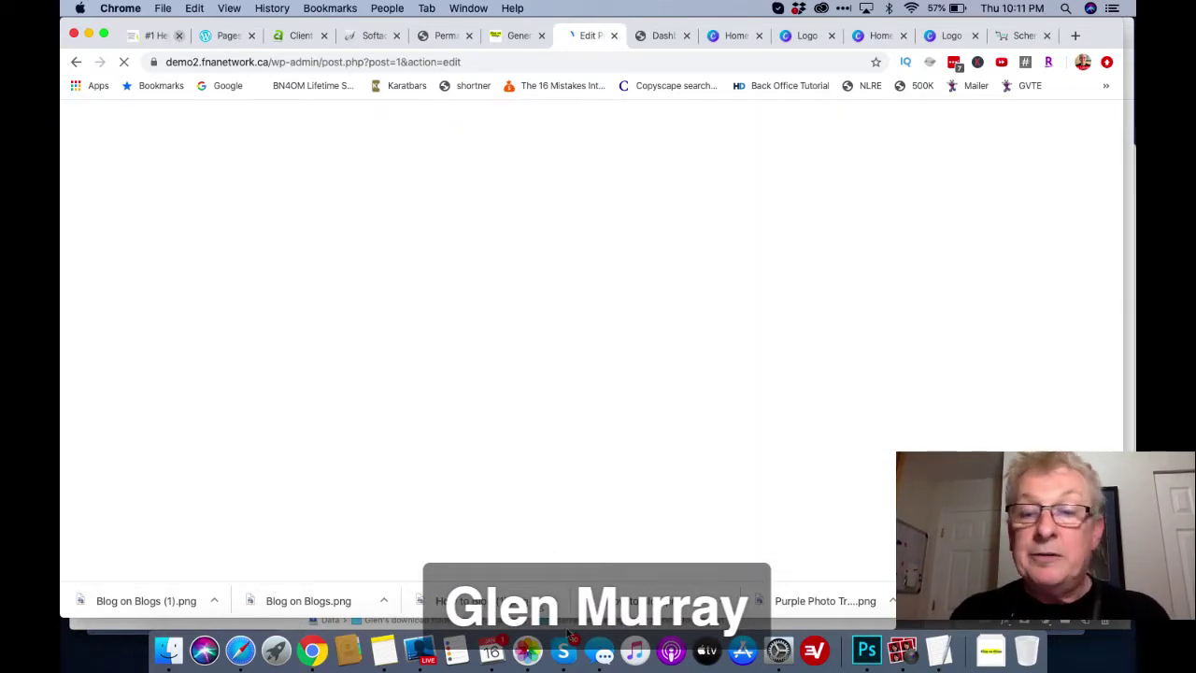
- Replace the Hello world welcome paragraph with the blogging article pasted from the text file
click(934, 654)
scroll(374, 205, up, 5)
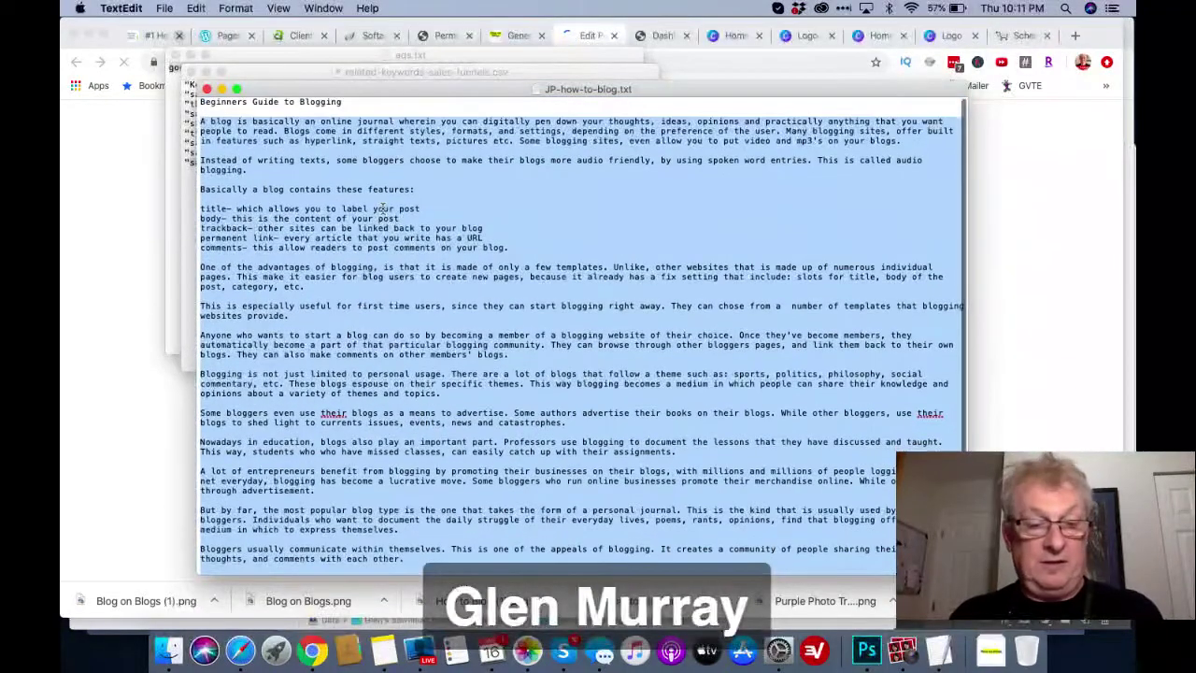
click(512, 38)
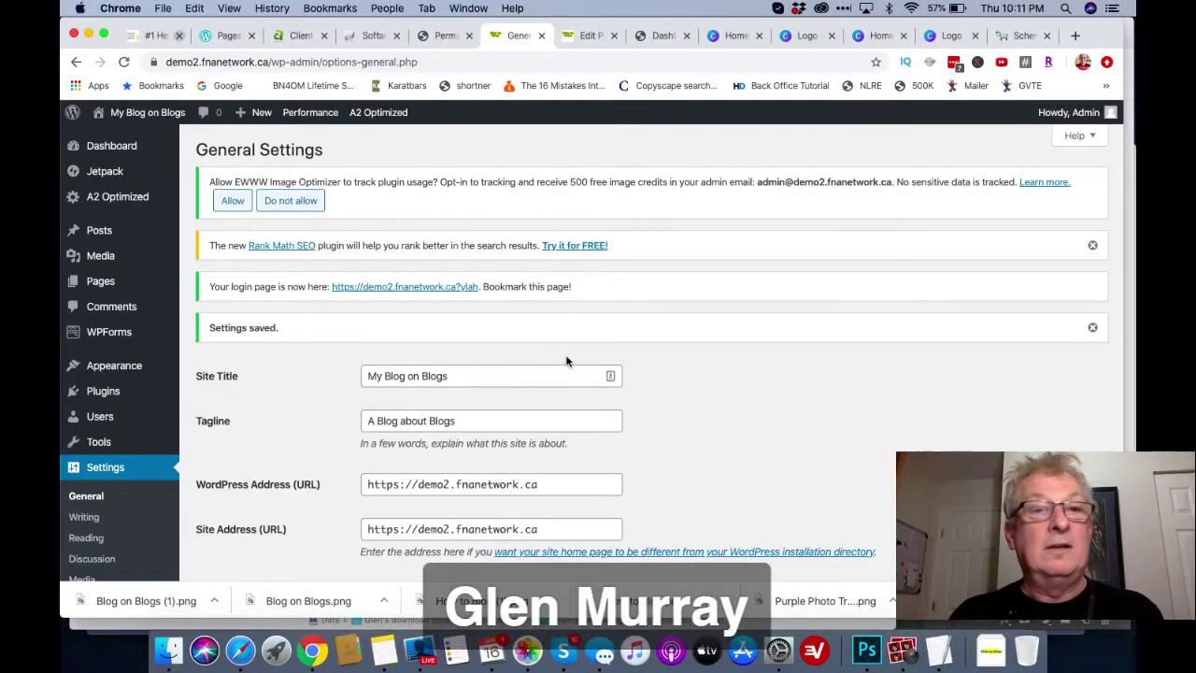
scroll(630, 381, down, 3)
scroll(629, 381, up, 3)
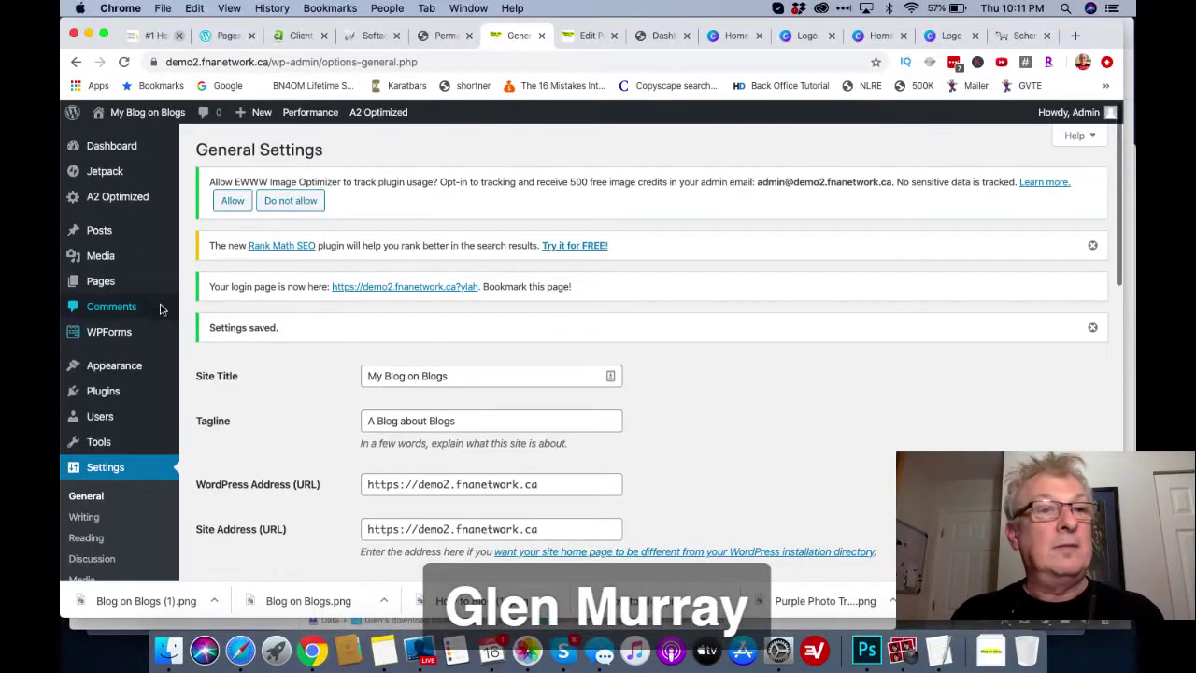
click(208, 233)
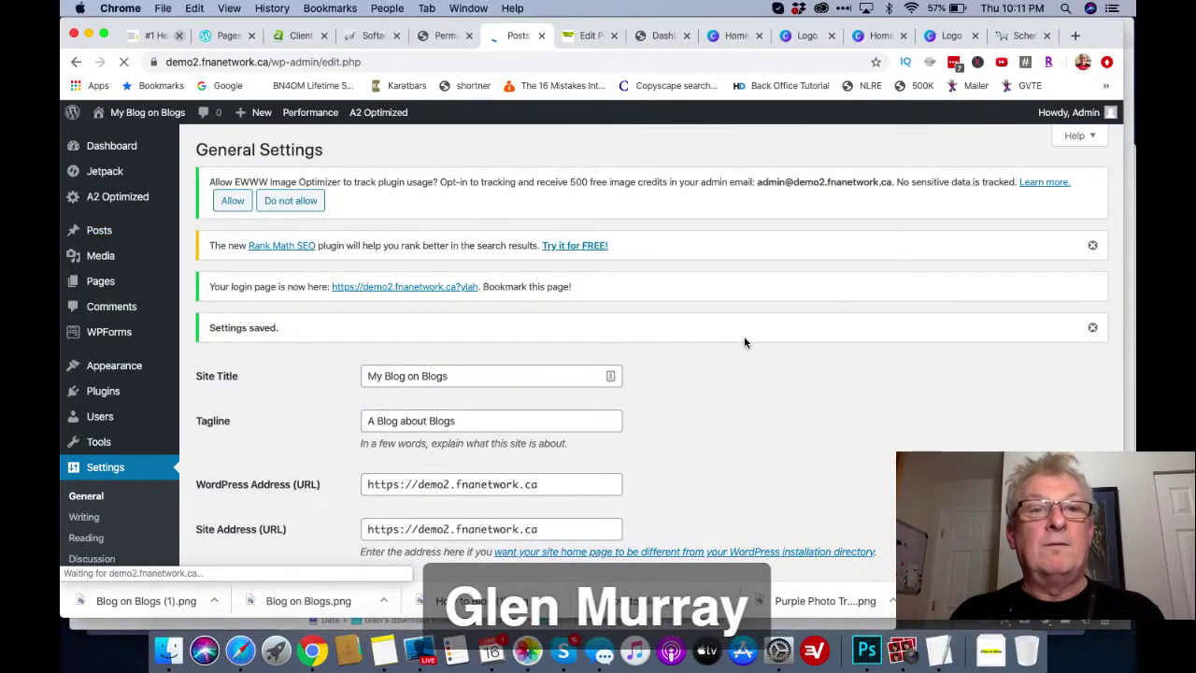
click(585, 41)
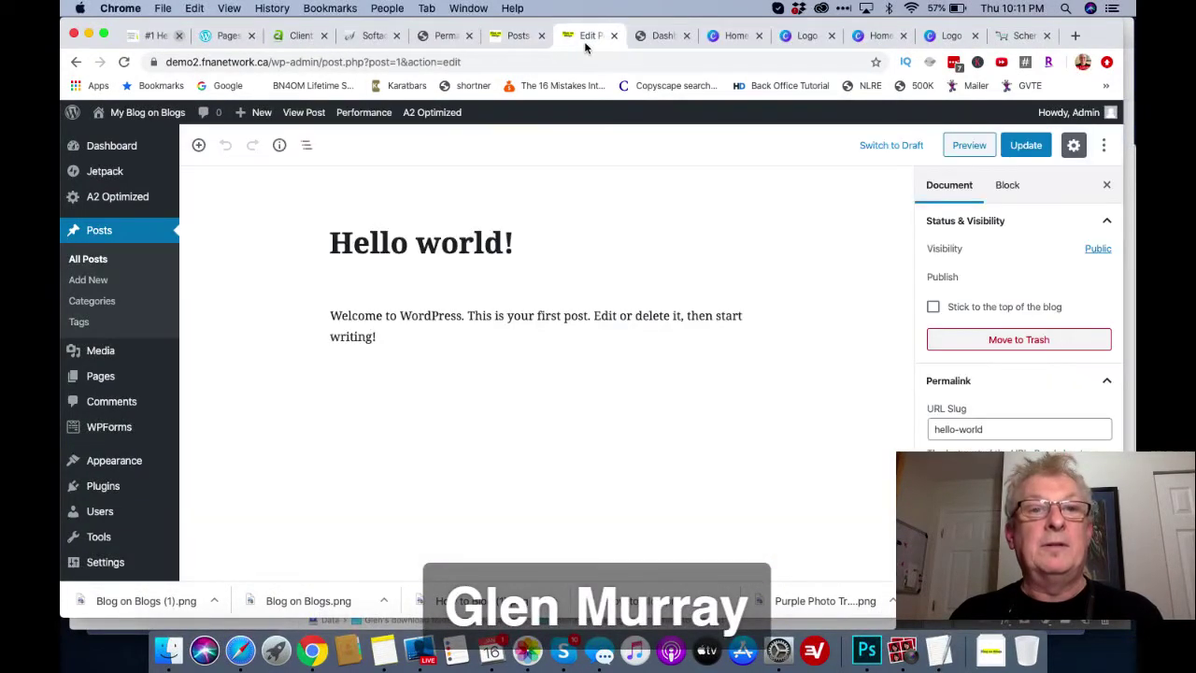
triple_click(383, 331)
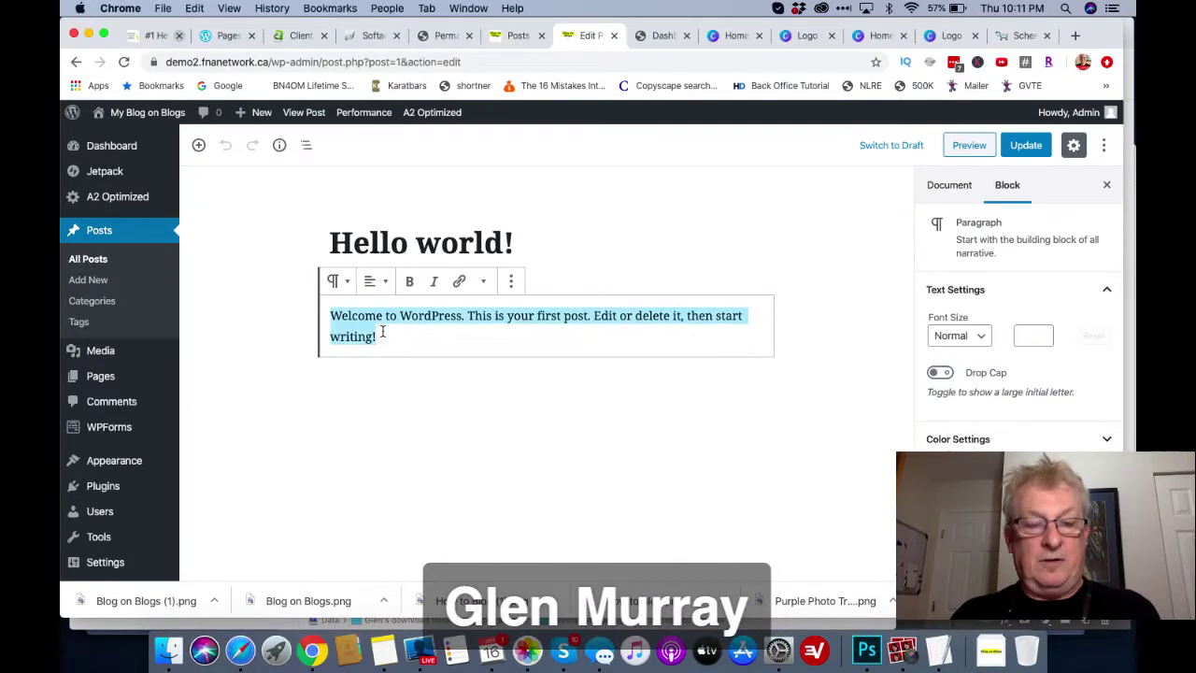
key(super+v)
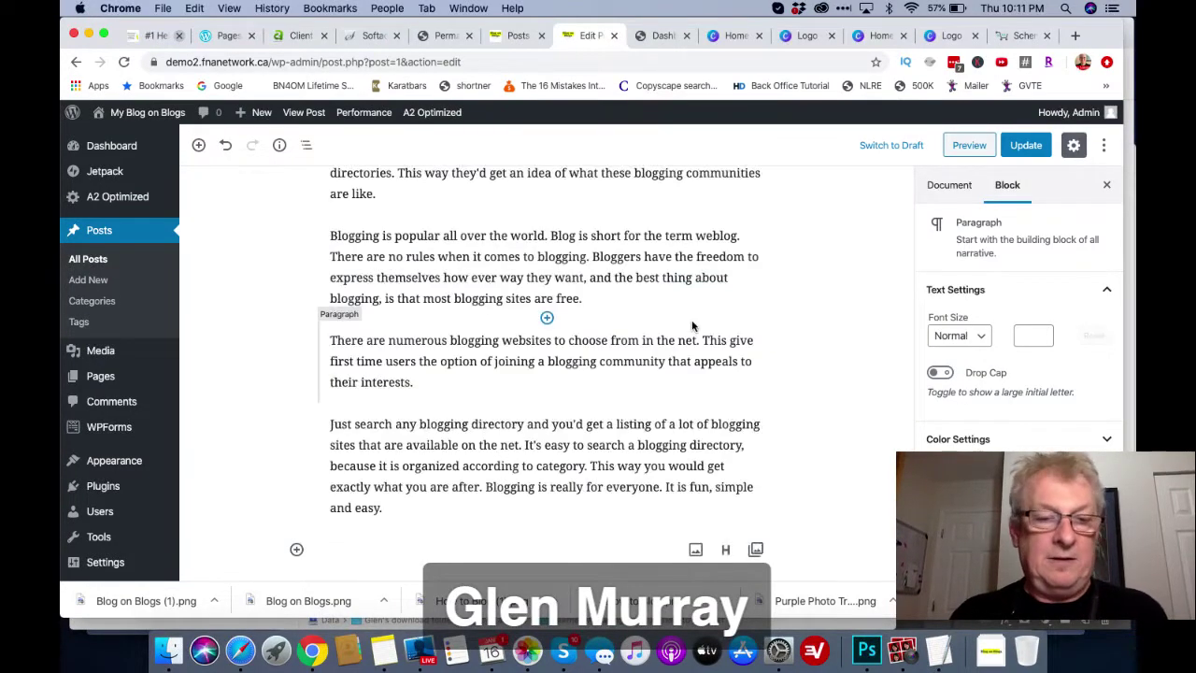
- Retitle the post 'Beginners Guide to Blogging' using the heading copied from the draft
click(941, 658)
key(super+a)
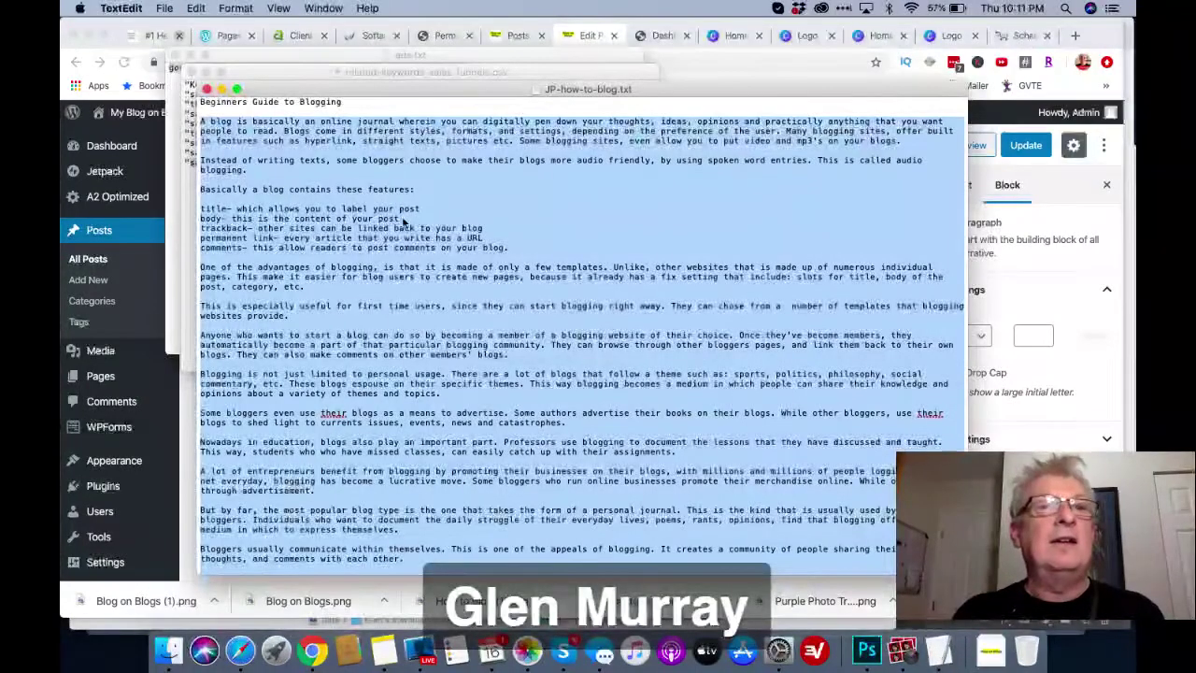
click(342, 104)
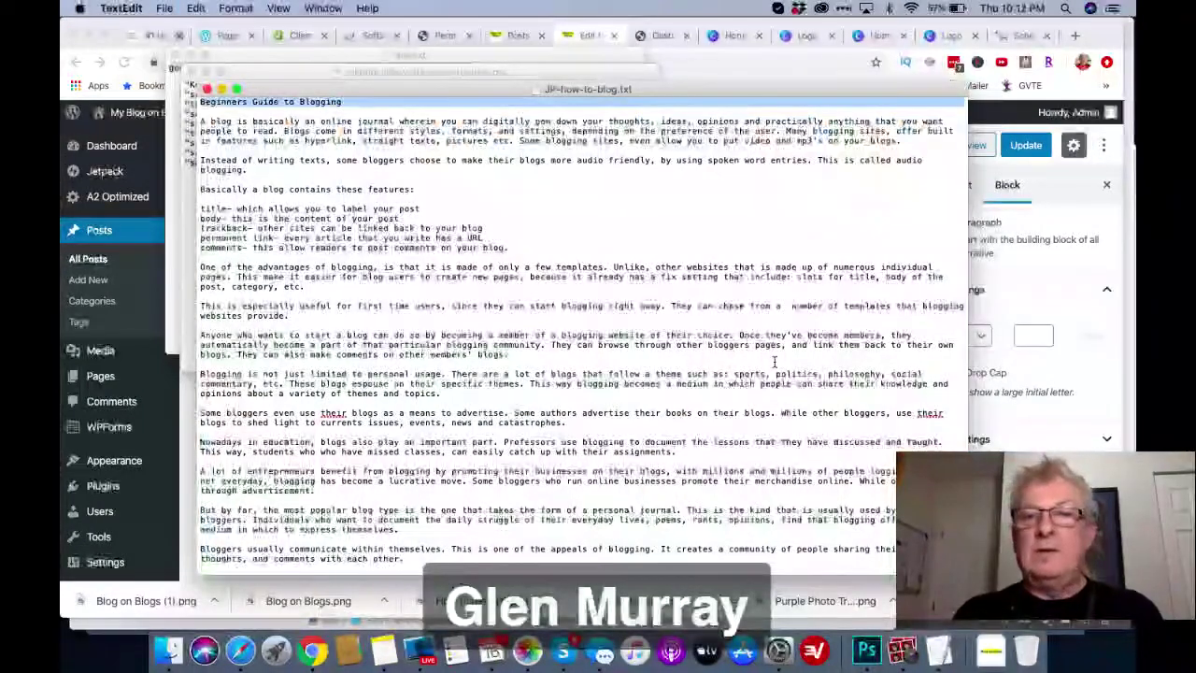
key(super+Tab)
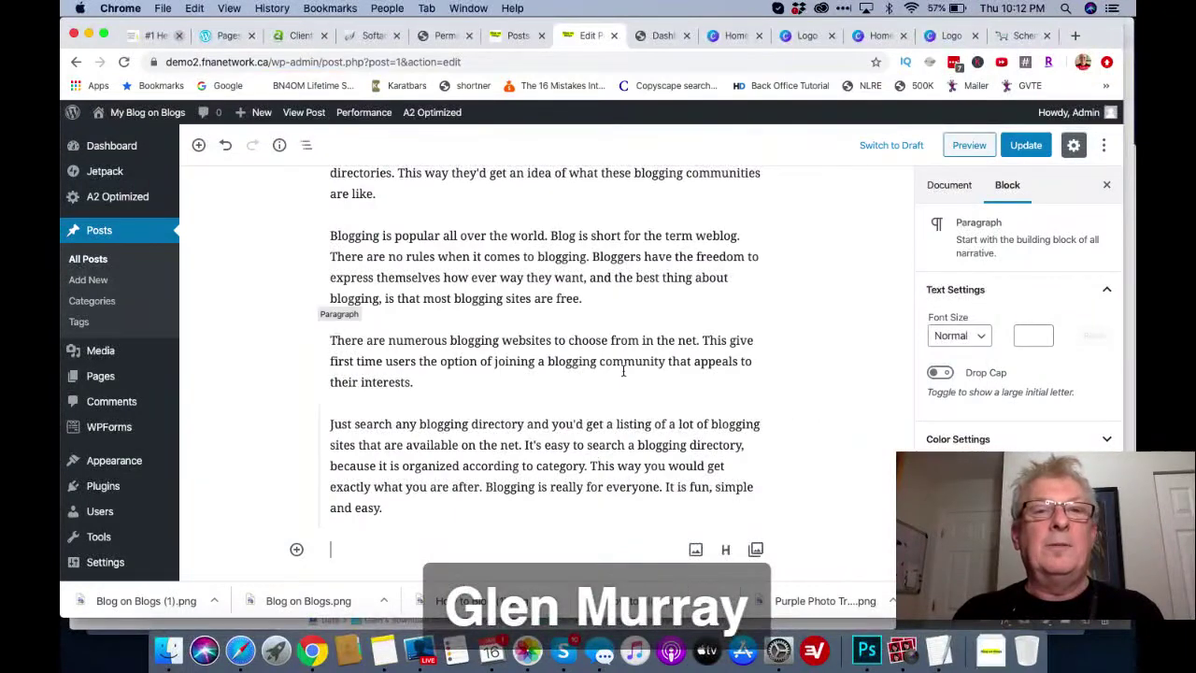
scroll(624, 370, up, 15)
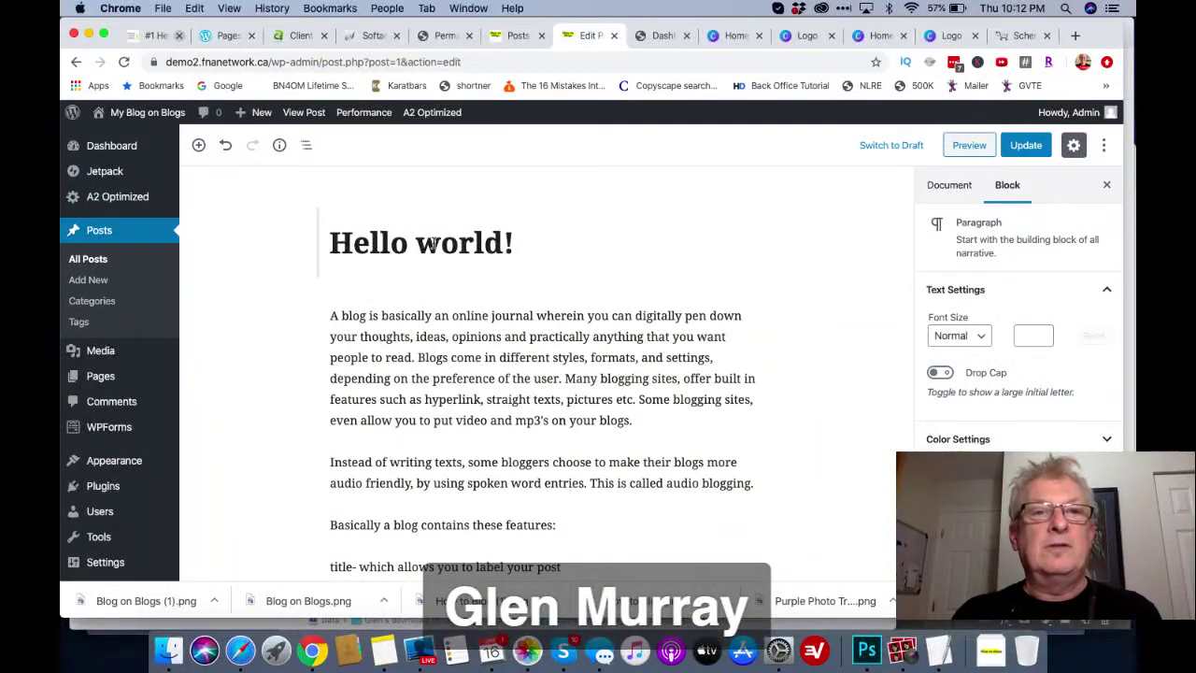
triple_click(432, 243)
text(Beginners Guide to Blogging)
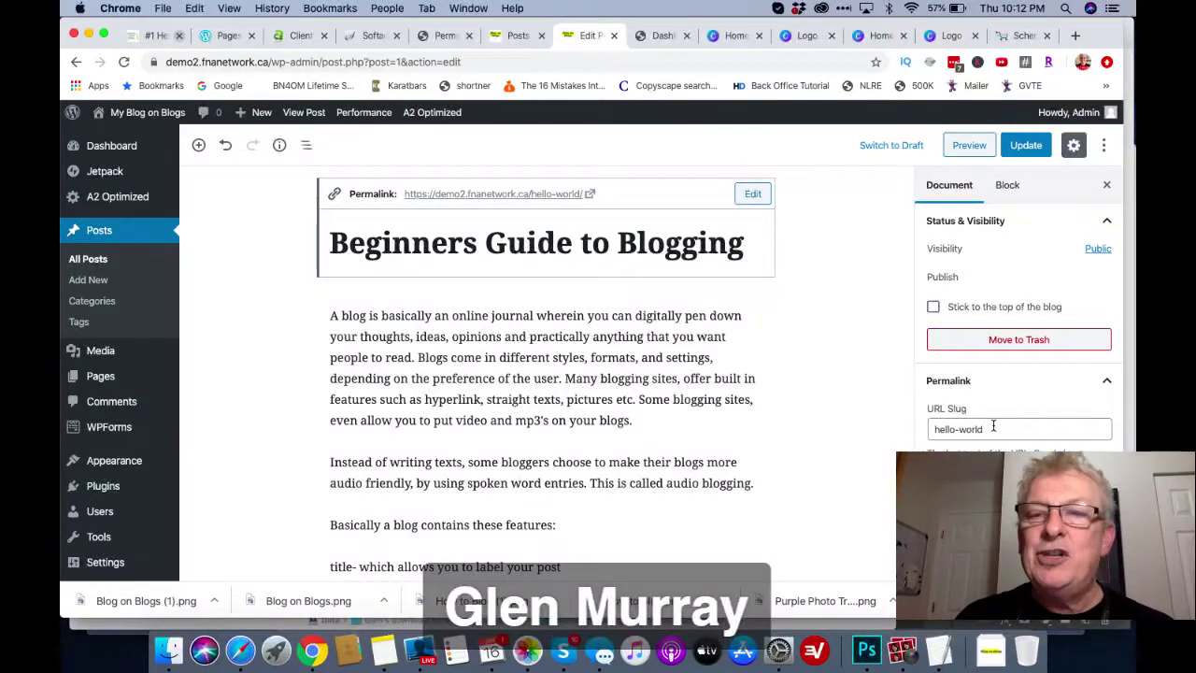
- Change the slug from hello-world to beginners-guide-to-blogging, update the post, then go to Jetpack
drag(994, 424, 931, 424)
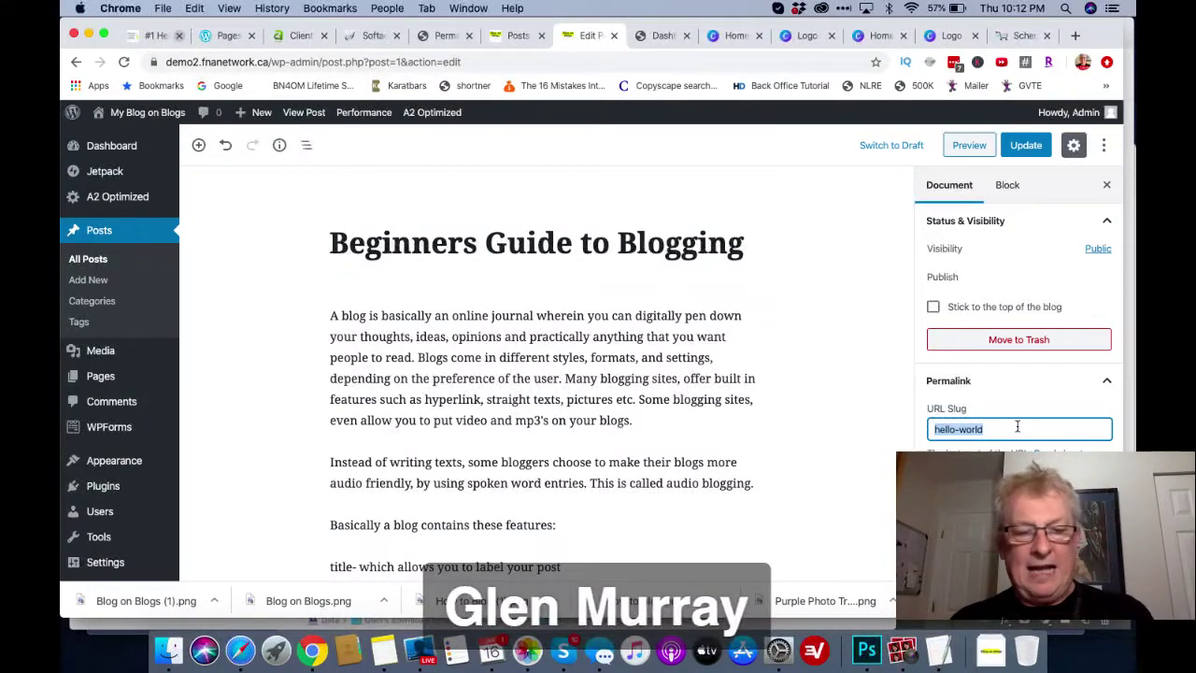
text(Beginners Guide to Blogging)
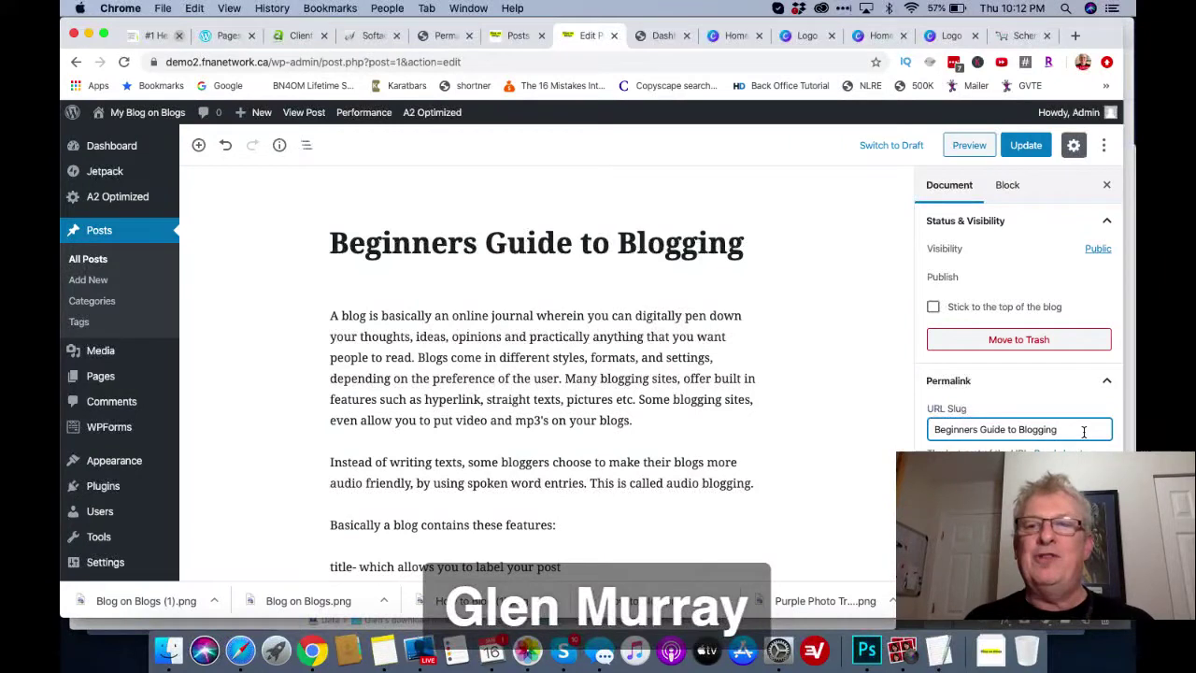
click(1023, 146)
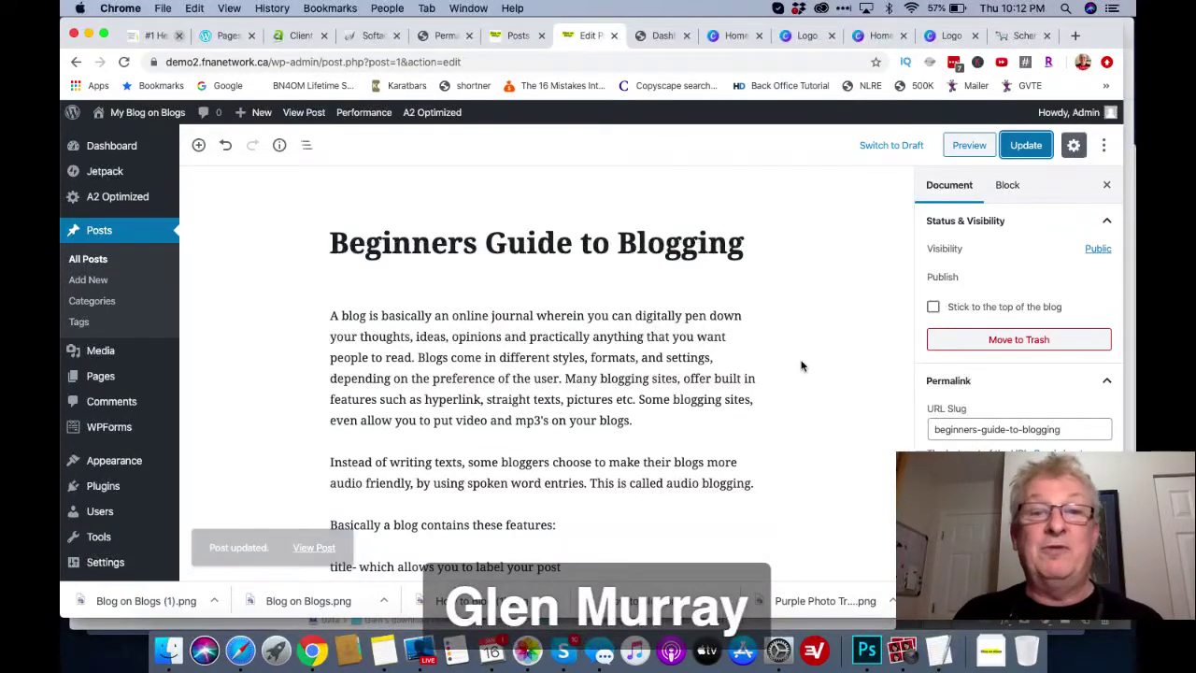
scroll(685, 392, down, 15)
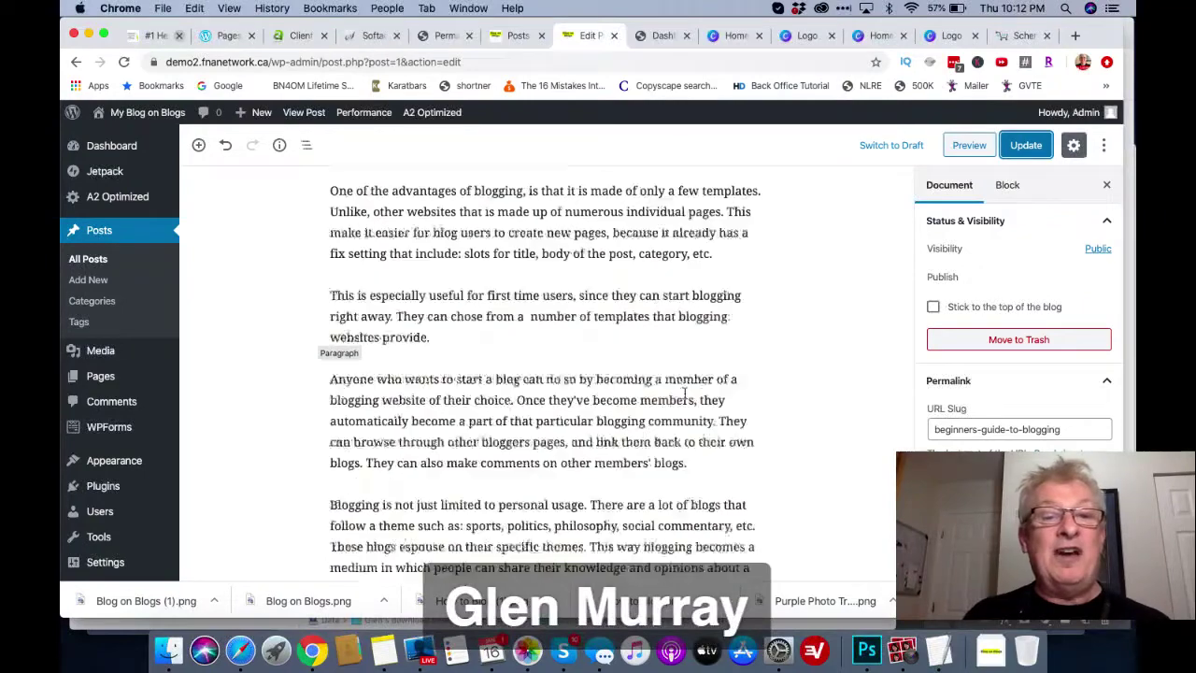
scroll(685, 392, up, 15)
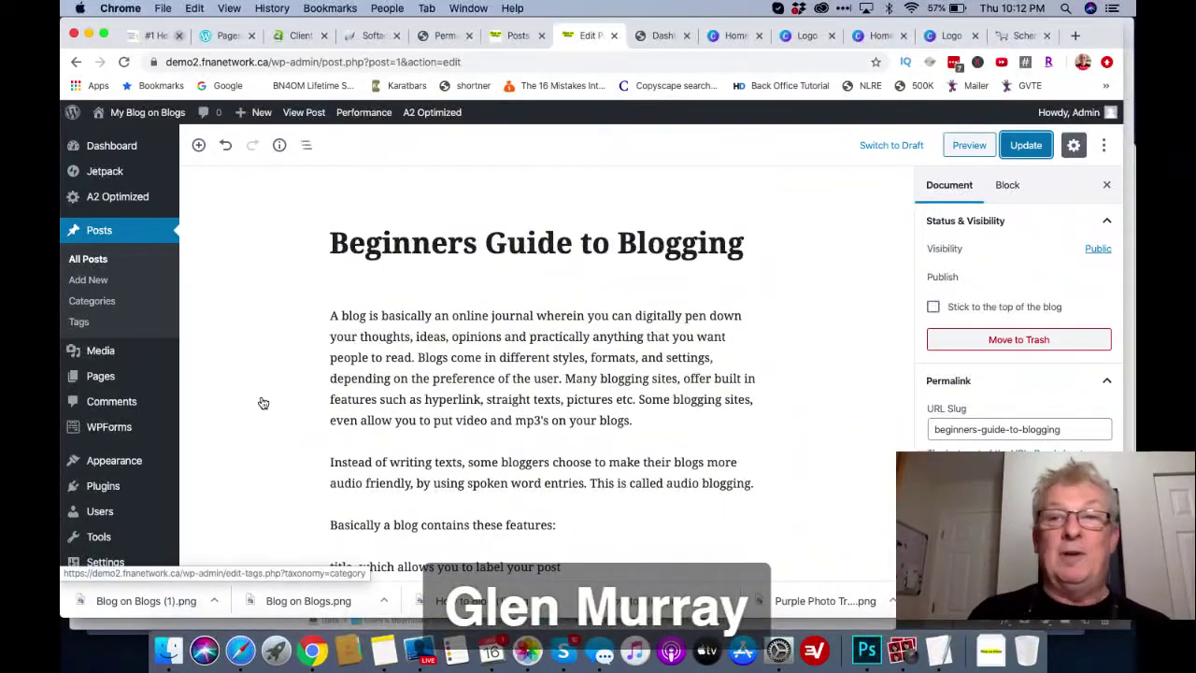
click(1026, 145)
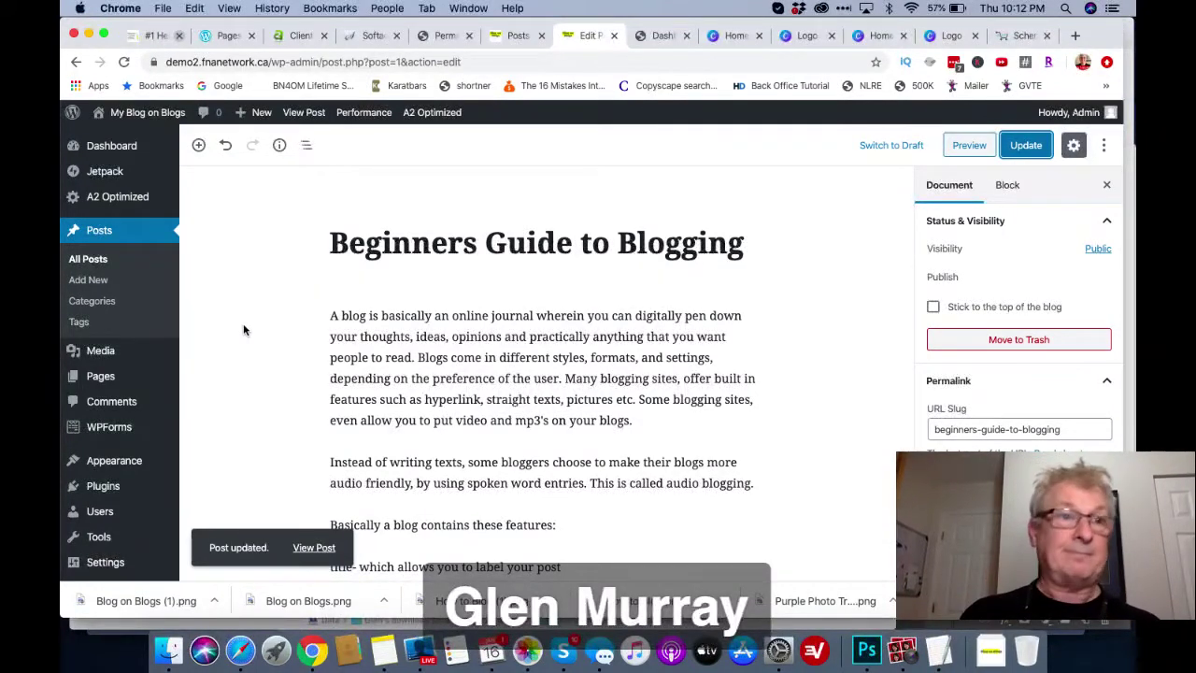
click(107, 171)
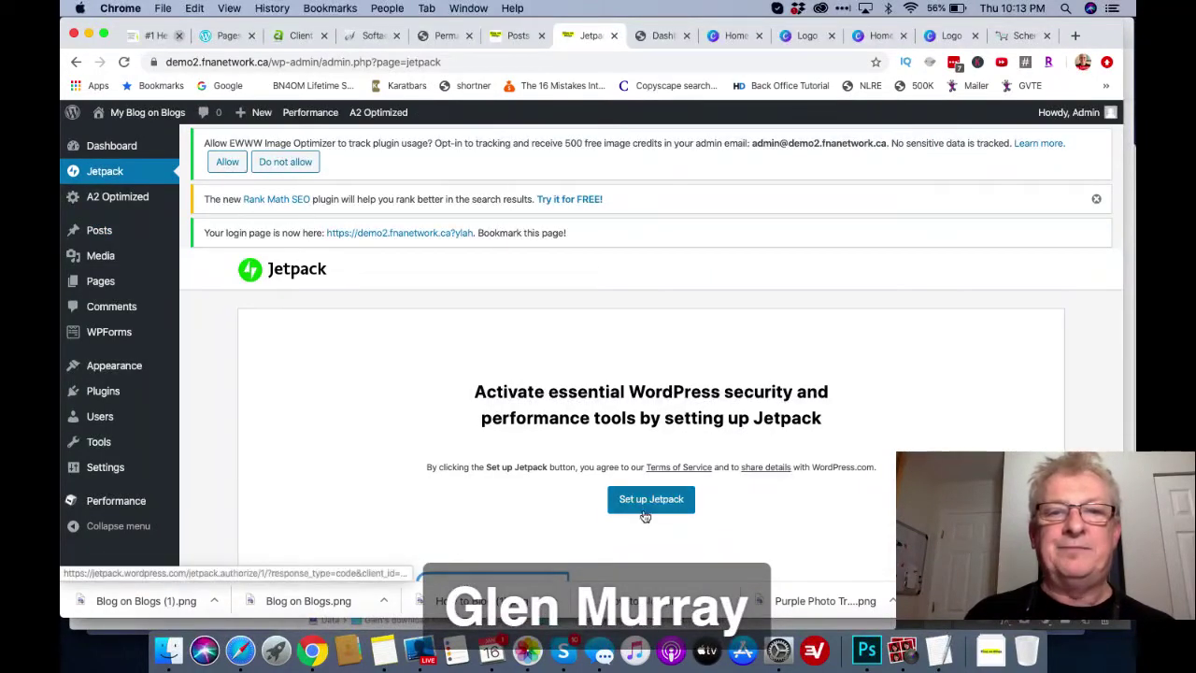
- Connect the site to WordPress.com on the free Jetpack plan and dismiss the welcome tips
click(652, 499)
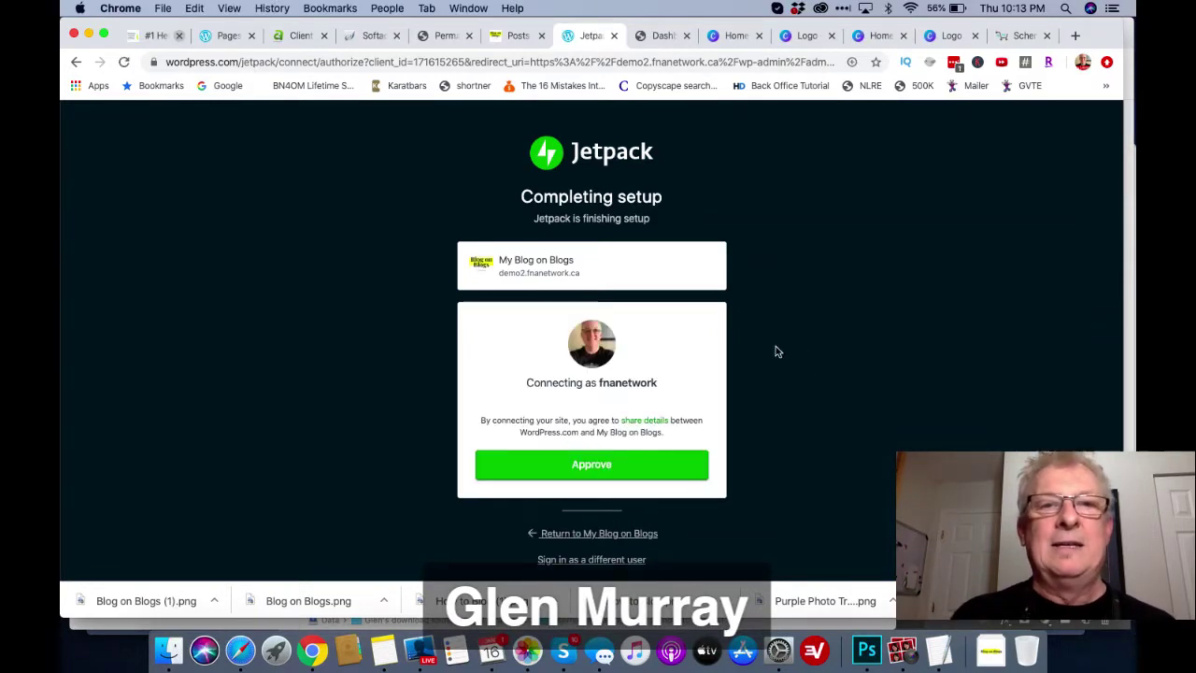
click(576, 472)
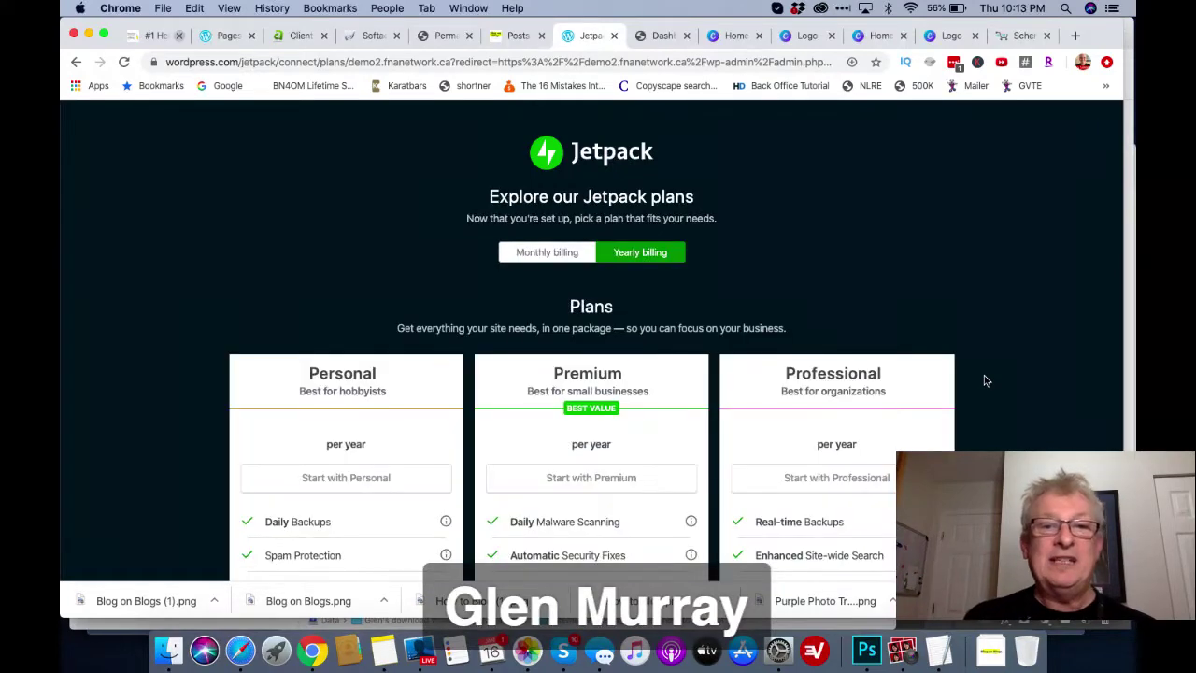
scroll(983, 375, down, 10)
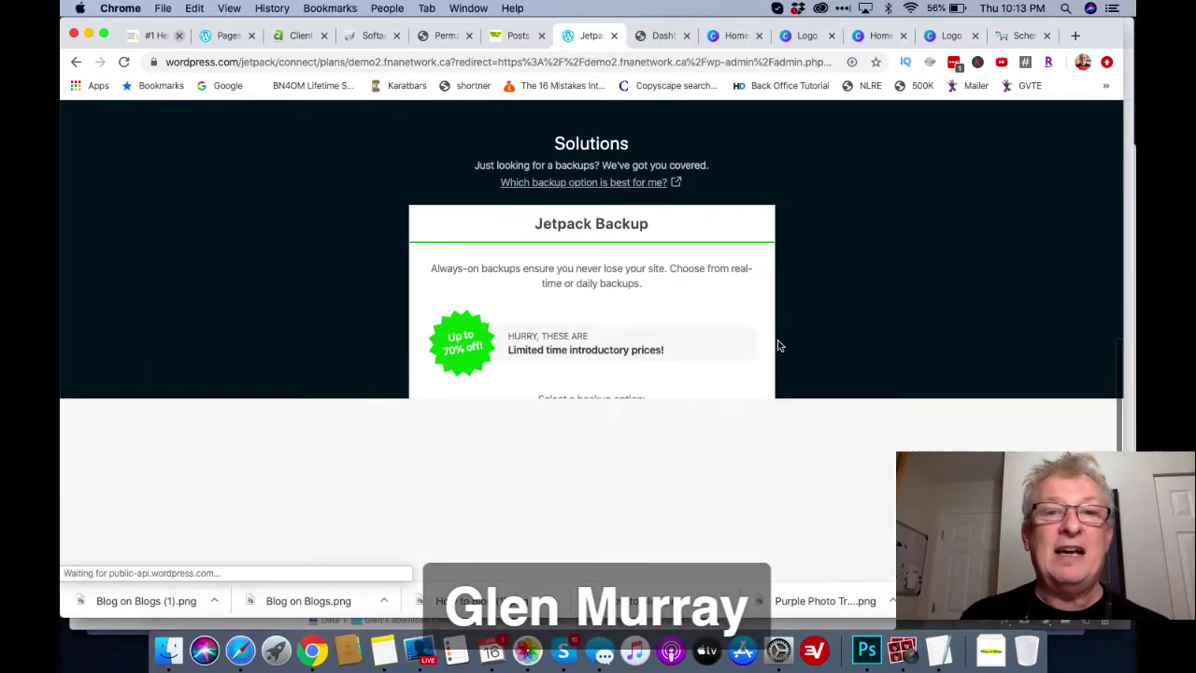
scroll(753, 377, down, 4)
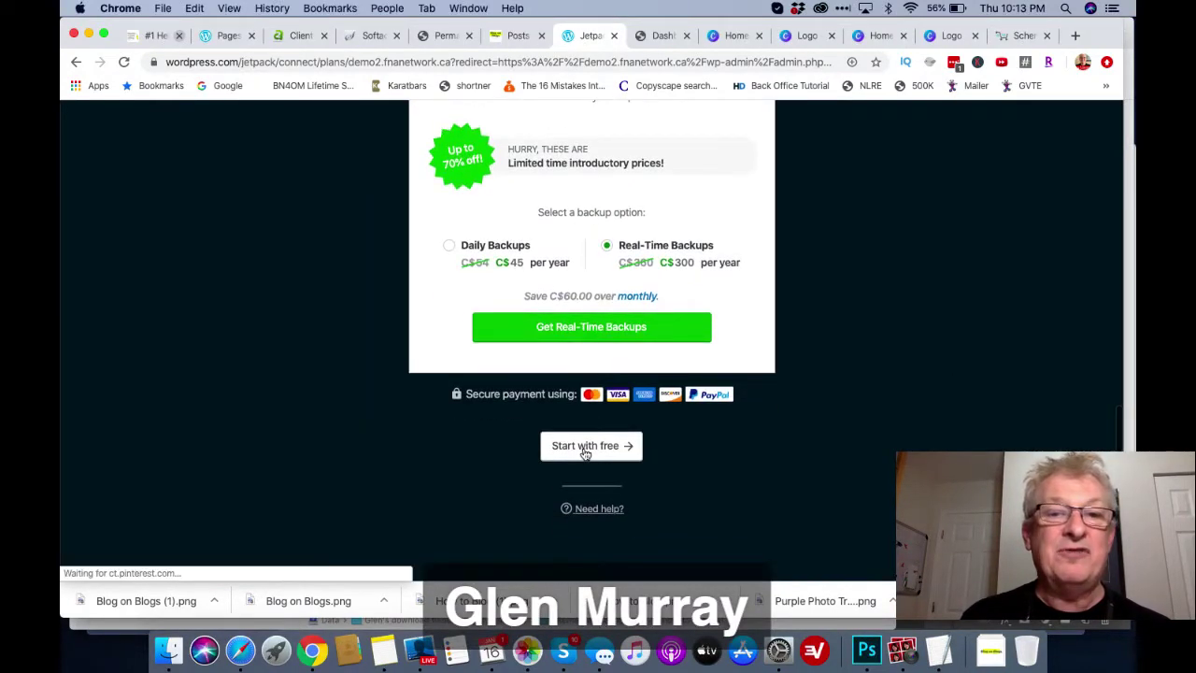
click(585, 446)
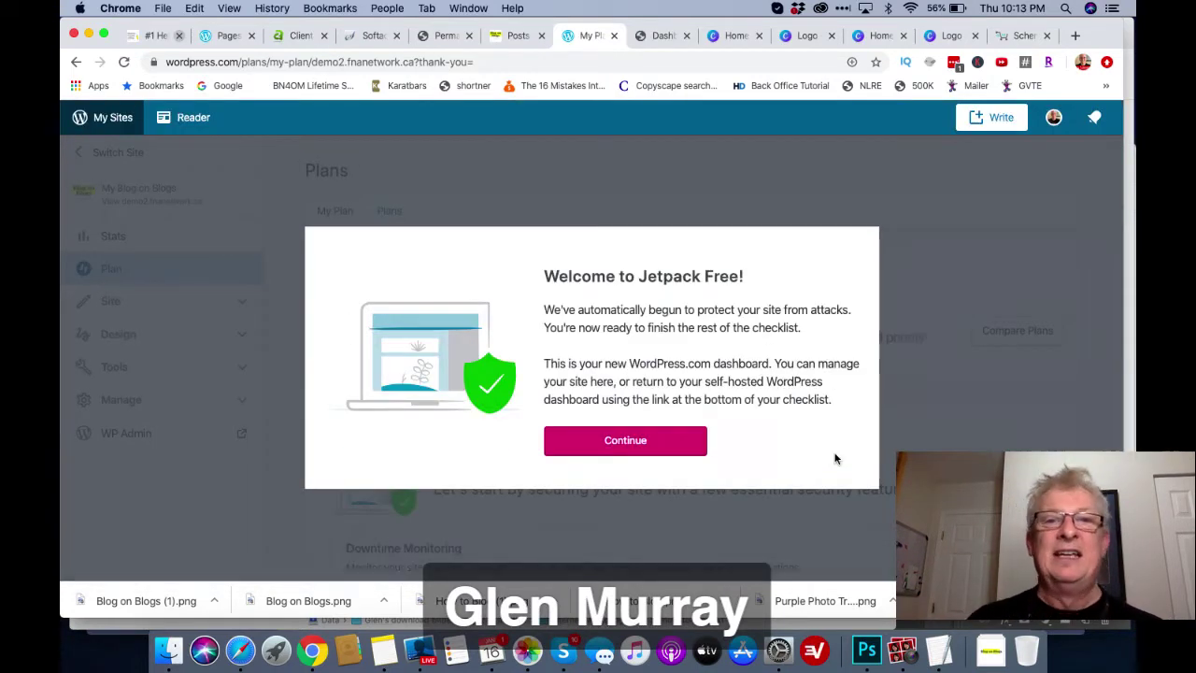
click(696, 442)
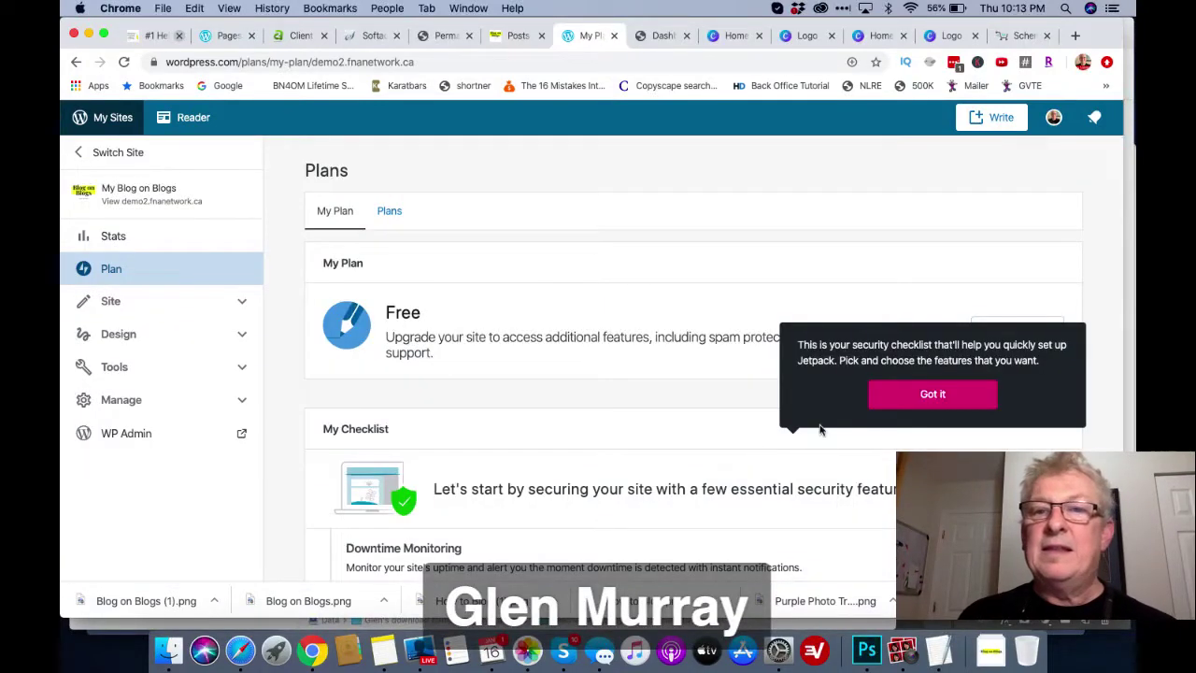
click(931, 400)
- View the Stats and Insights page showing 0 views, then return to the posts tab
scroll(882, 428, down, 3)
scroll(884, 431, down, 5)
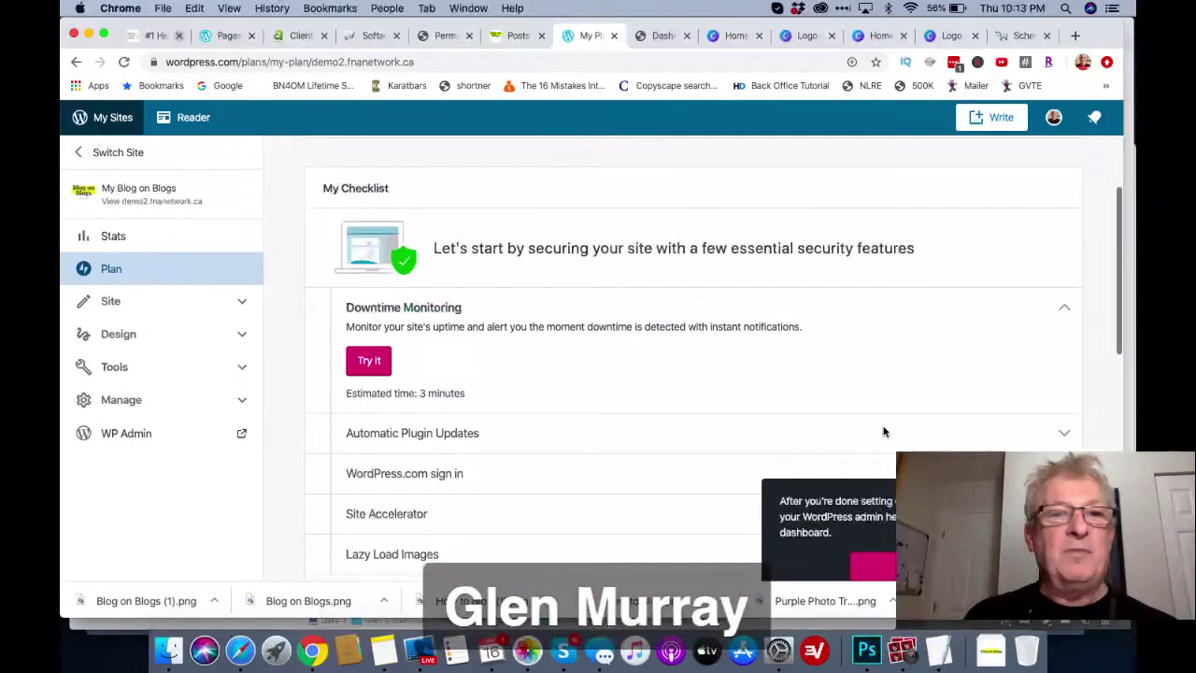
scroll(664, 444, down, 10)
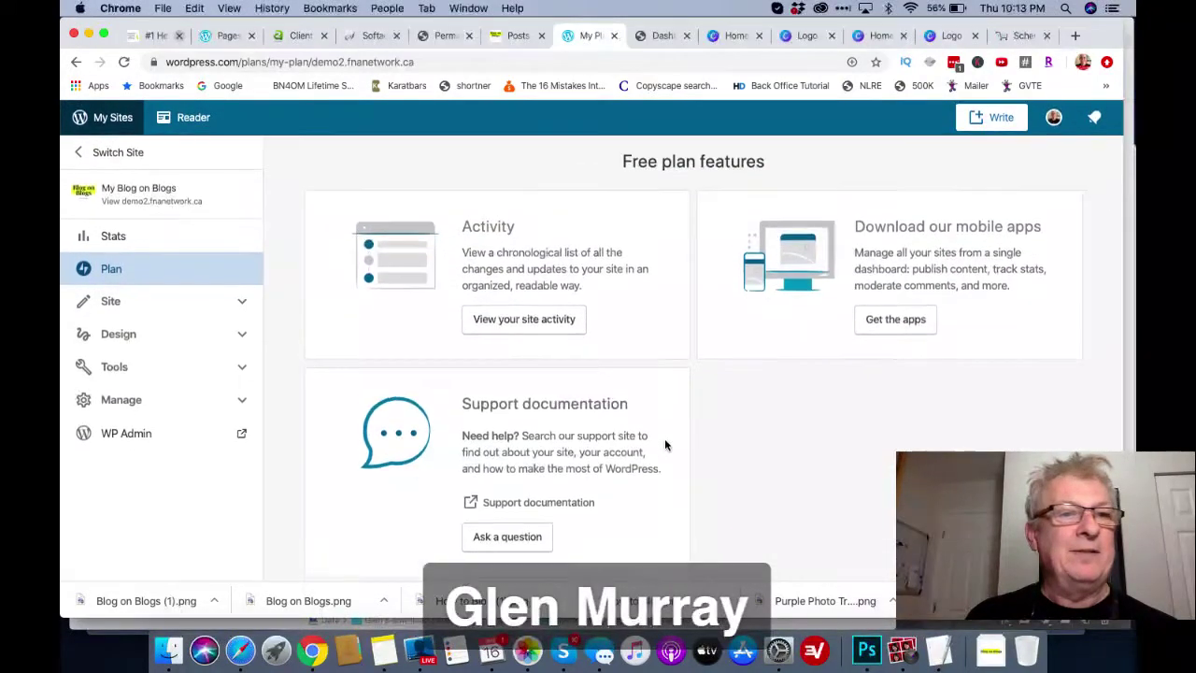
scroll(664, 445, up, 3)
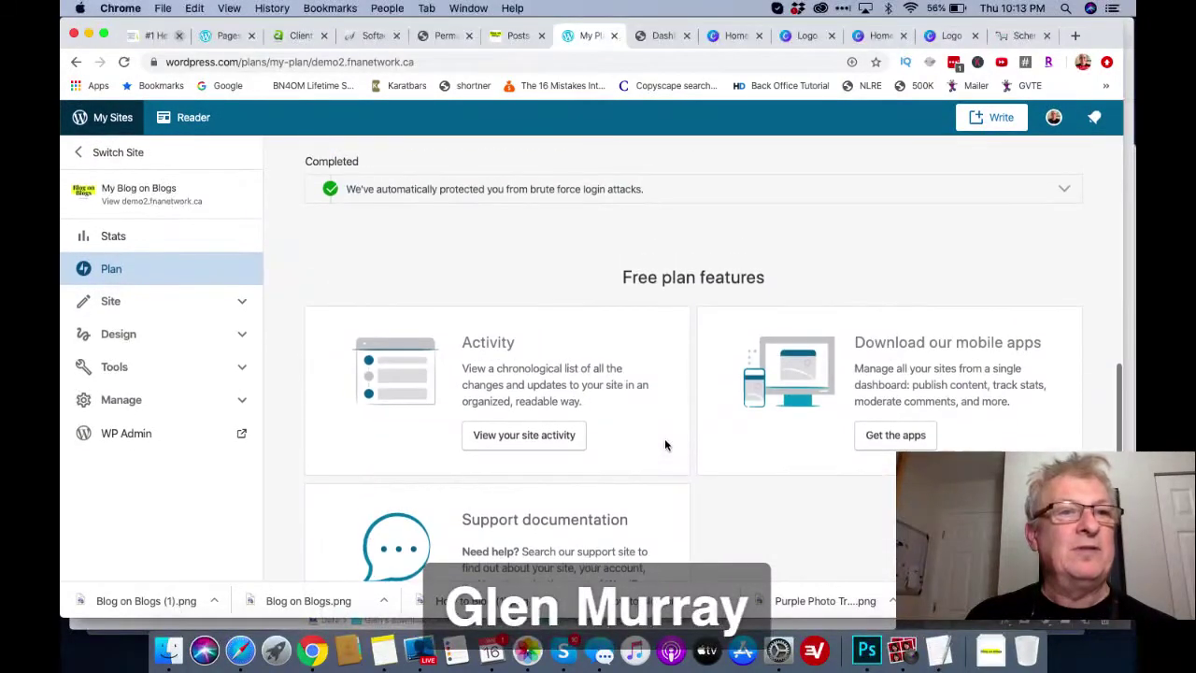
click(117, 235)
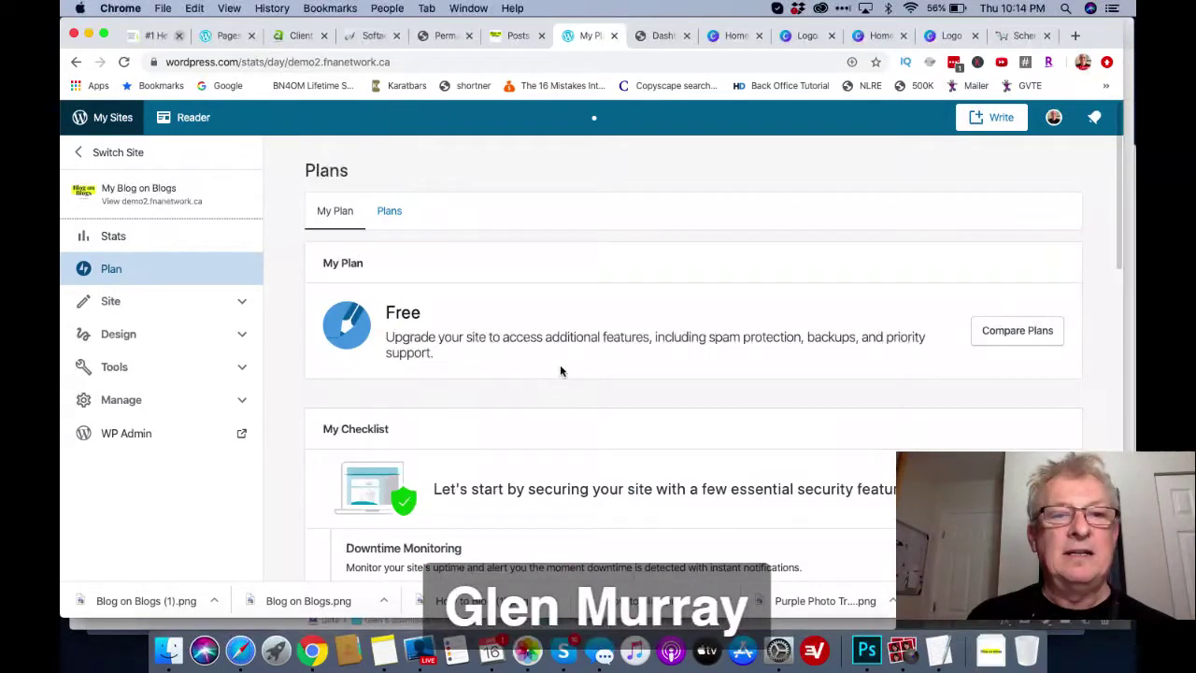
scroll(560, 369, down, 10)
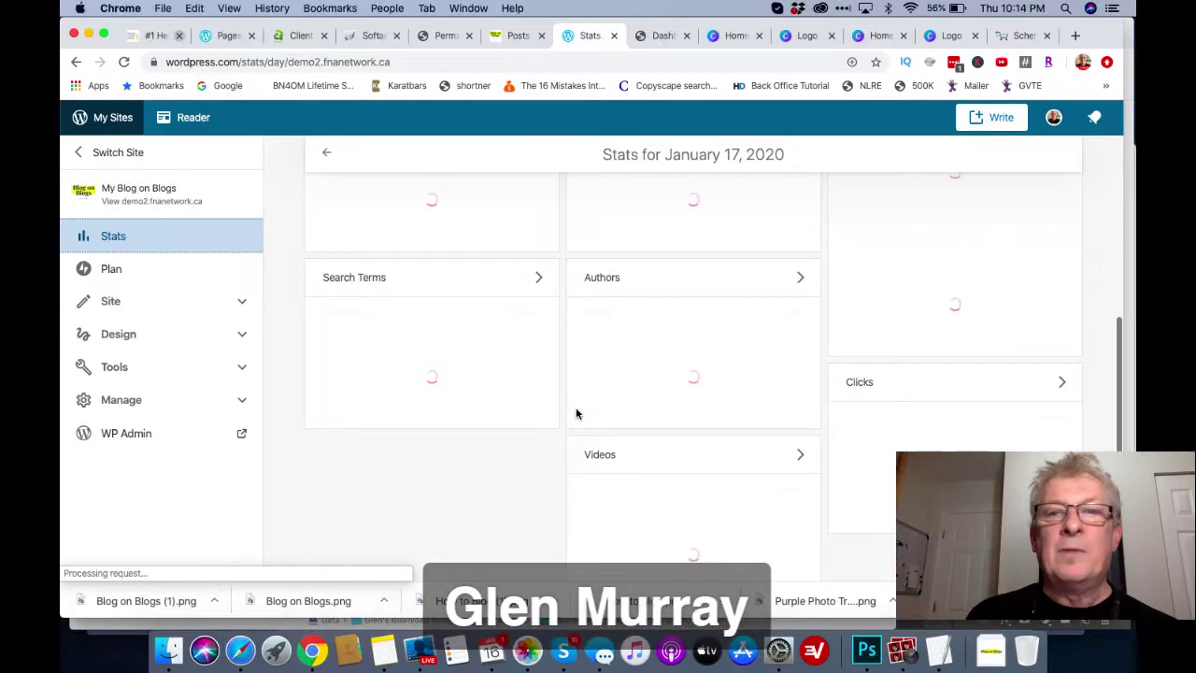
scroll(575, 414, down, 3)
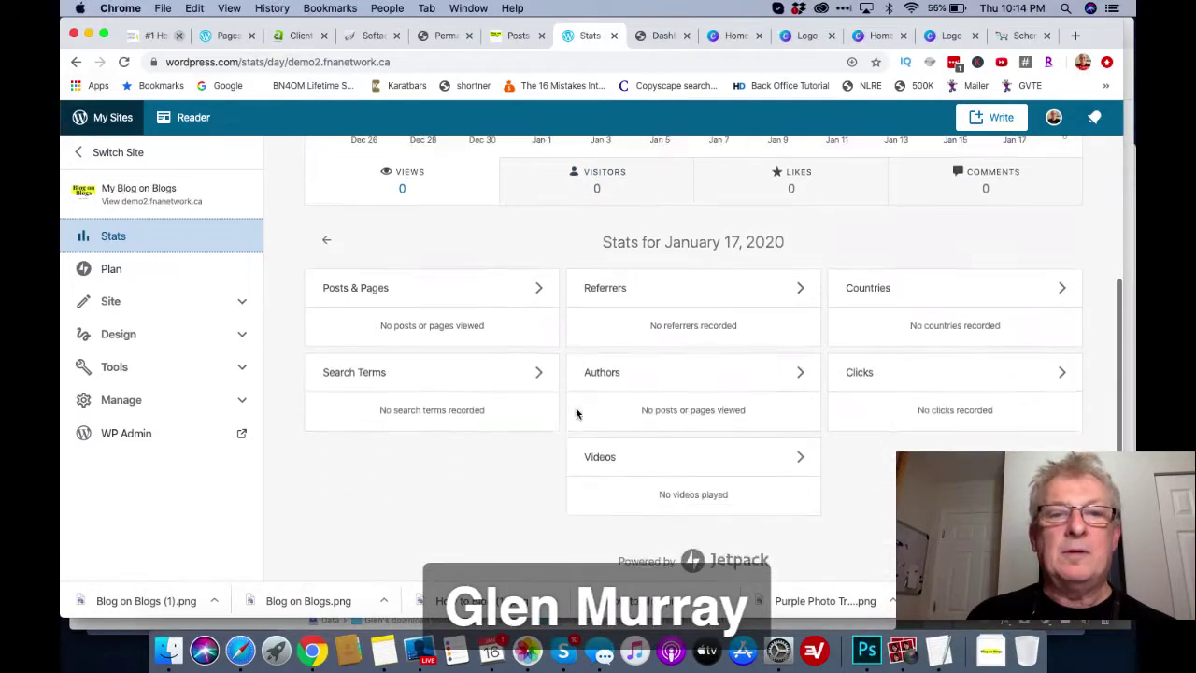
scroll(575, 414, up, 5)
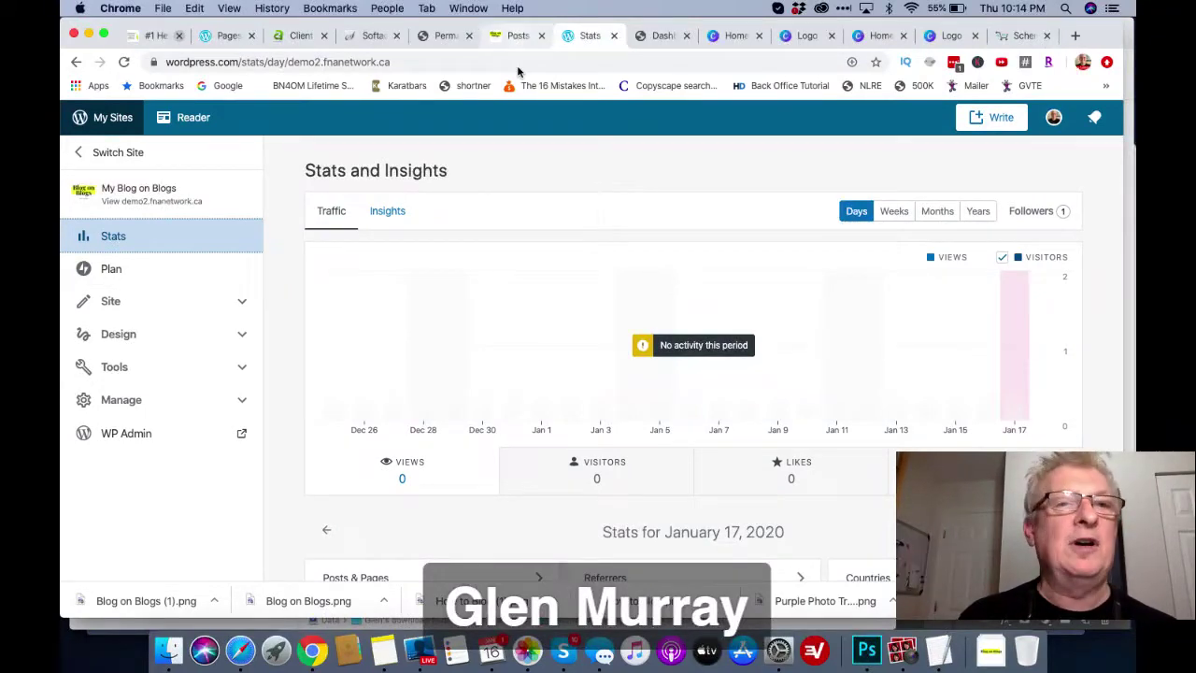
click(518, 36)
- Open the admin user's profile from the All Users list
mouse_move(162, 381)
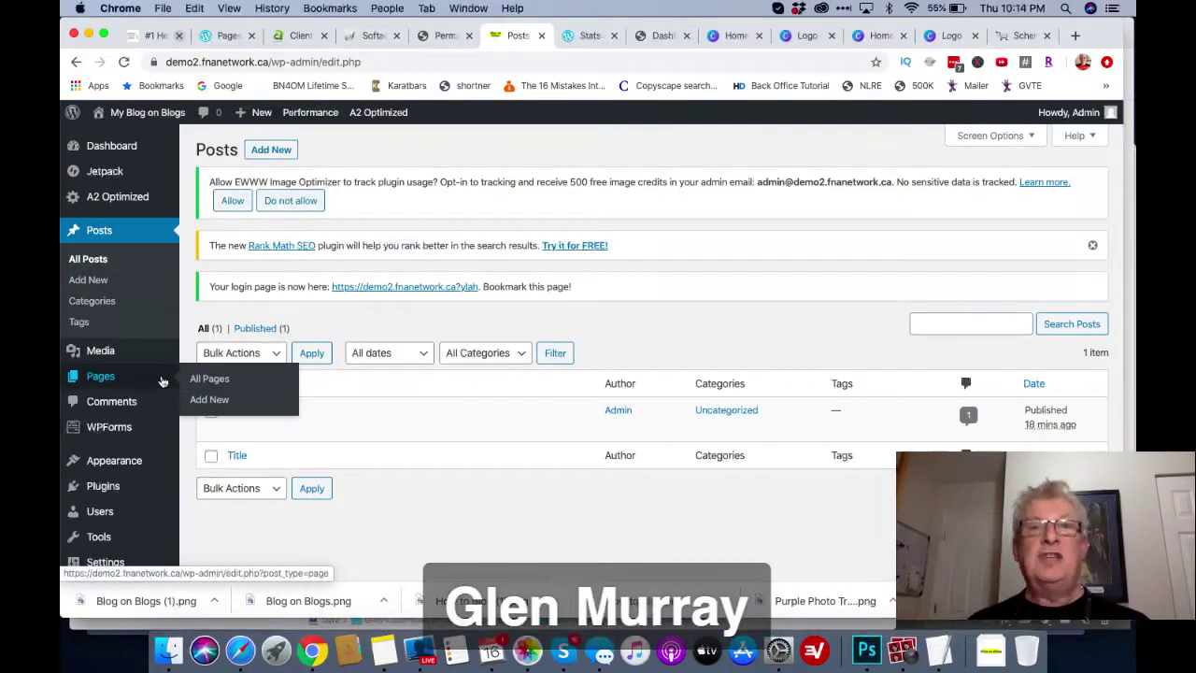
scroll(162, 381, down, 2)
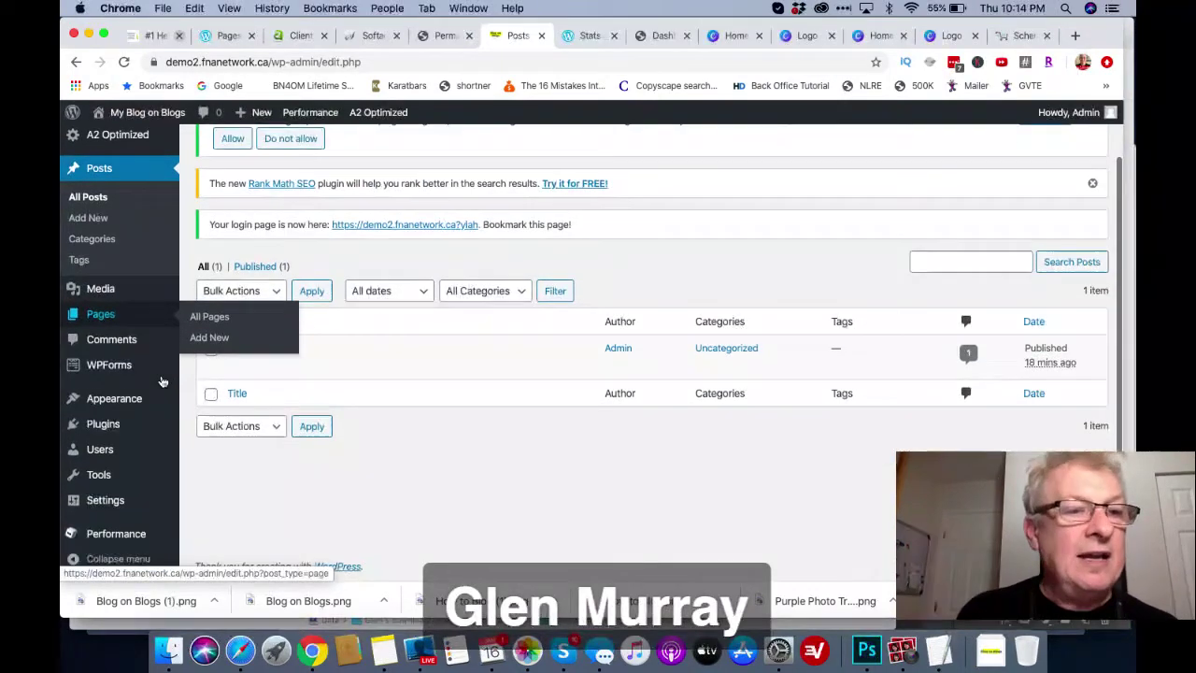
mouse_move(134, 456)
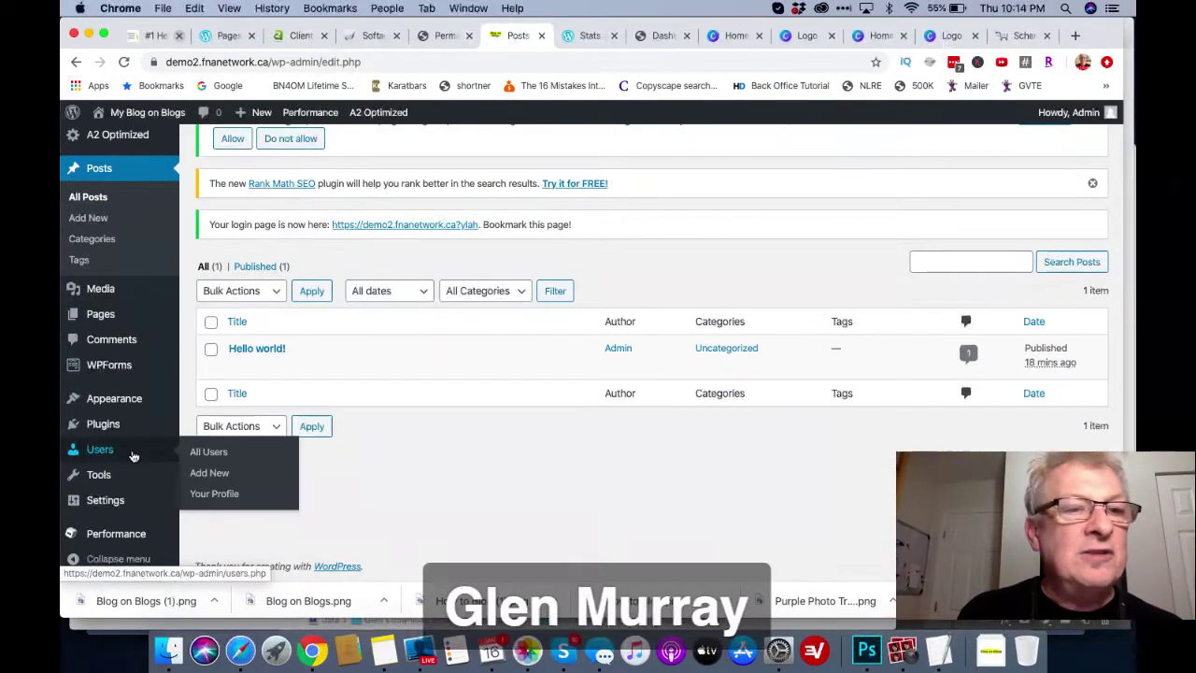
click(227, 454)
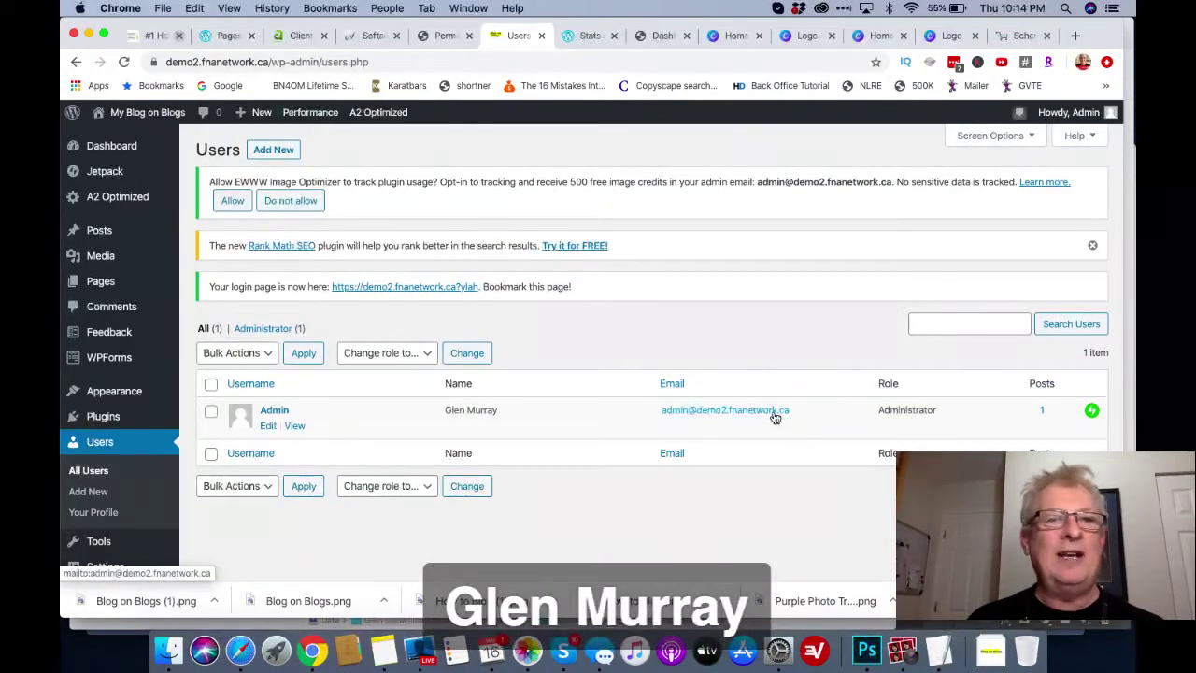
click(268, 425)
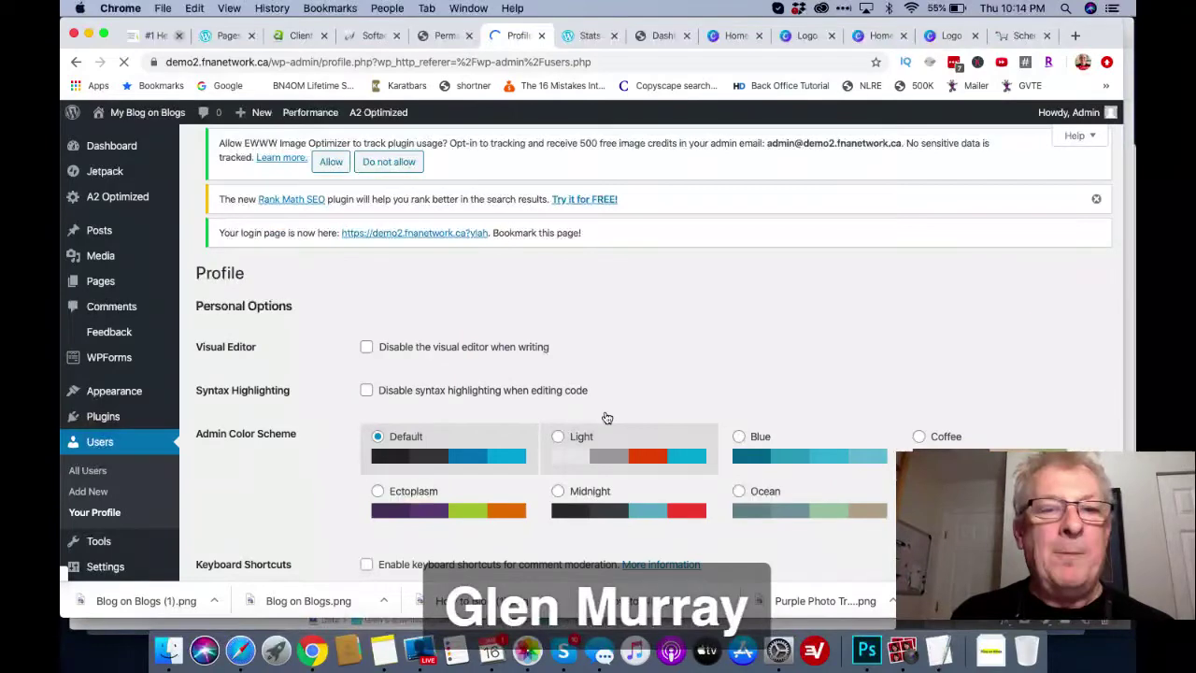
- Replace the e-mail and nickname, display the owner's full name publicly, and update the profile
scroll(605, 416, down, 5)
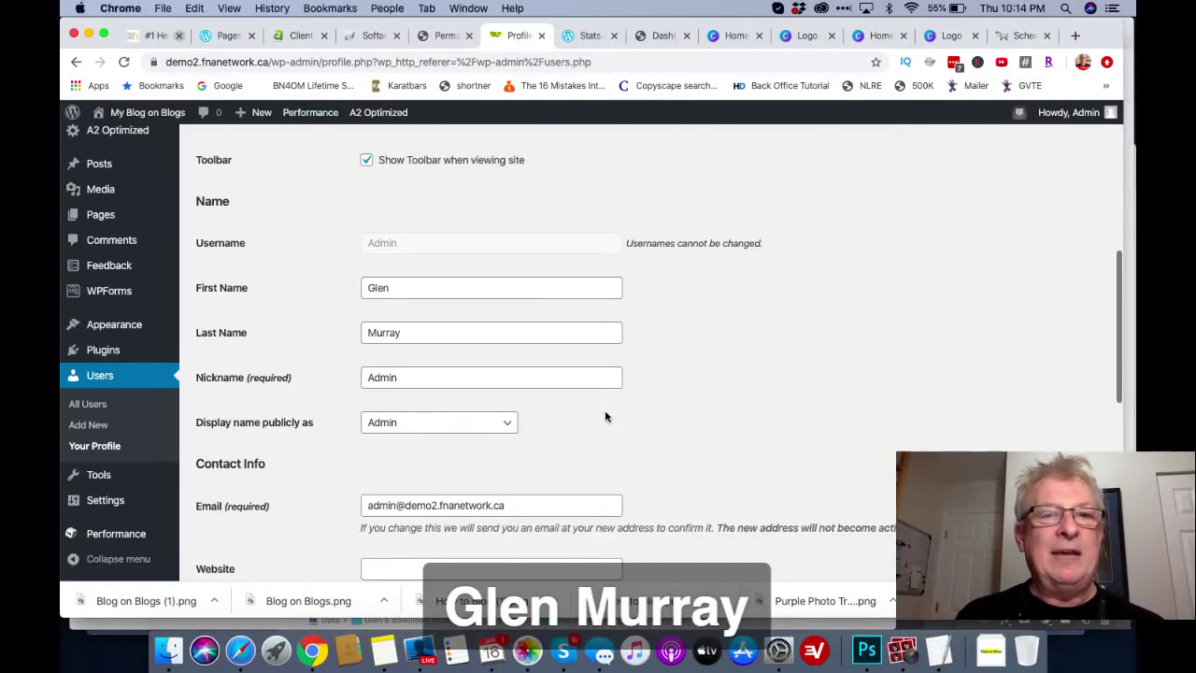
triple_click(521, 505)
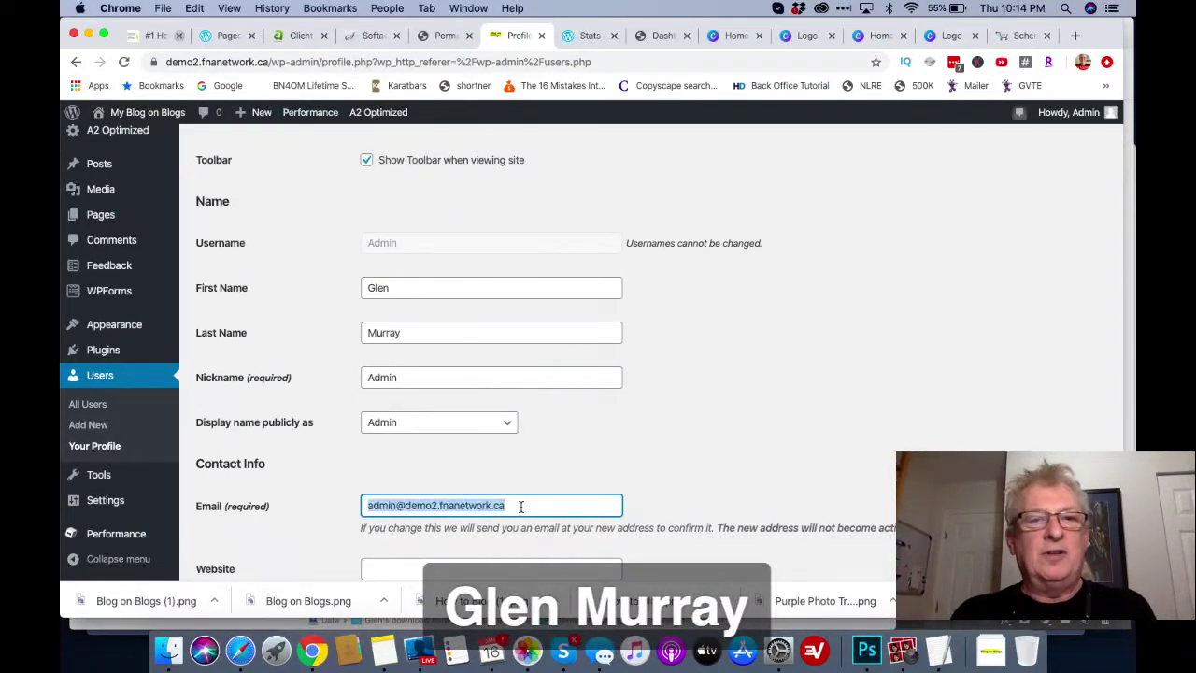
text(fn)
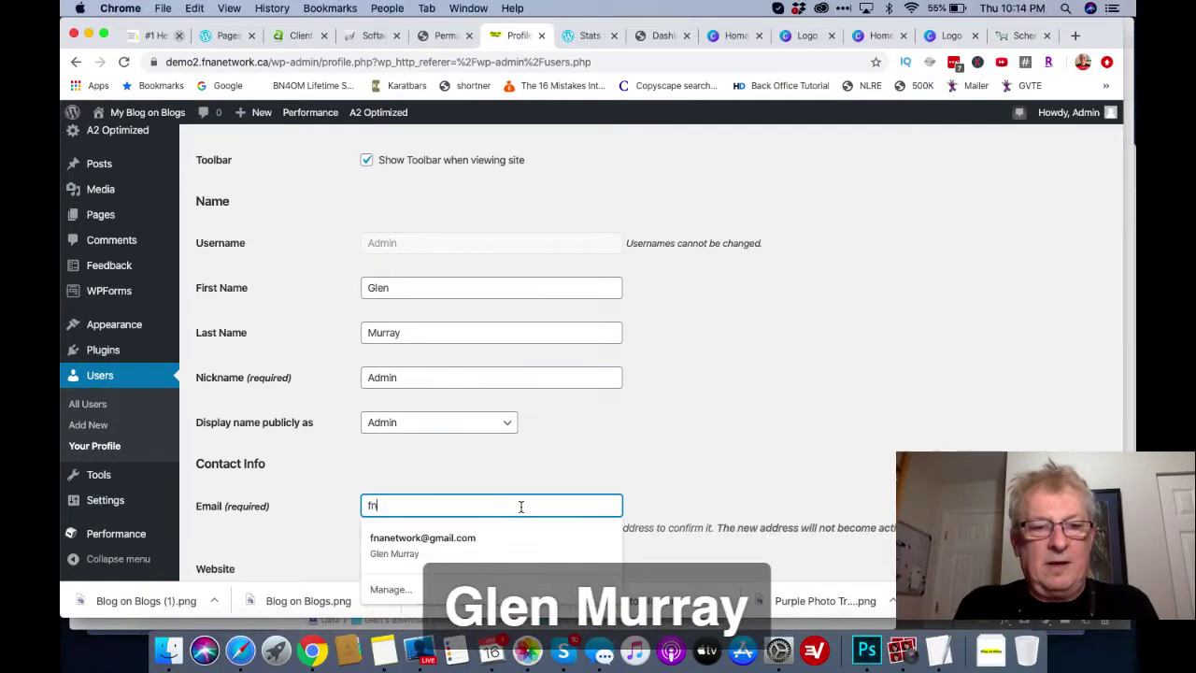
click(462, 538)
triple_click(431, 379)
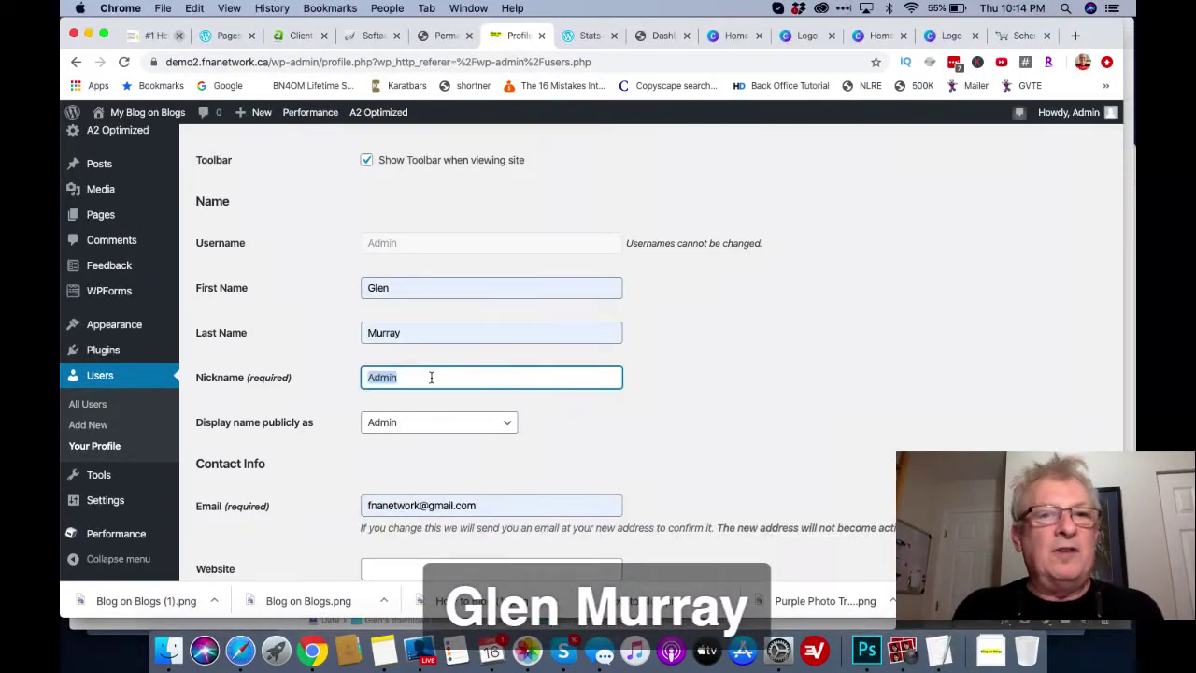
click(482, 422)
click(401, 465)
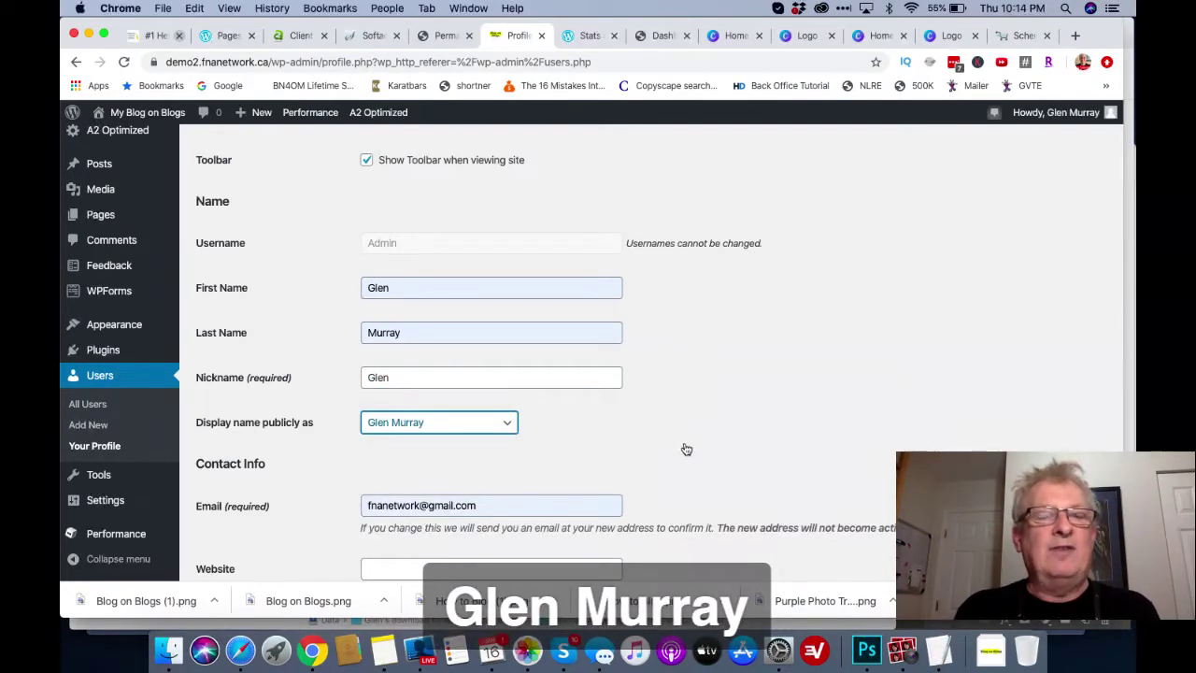
scroll(719, 486, down, 10)
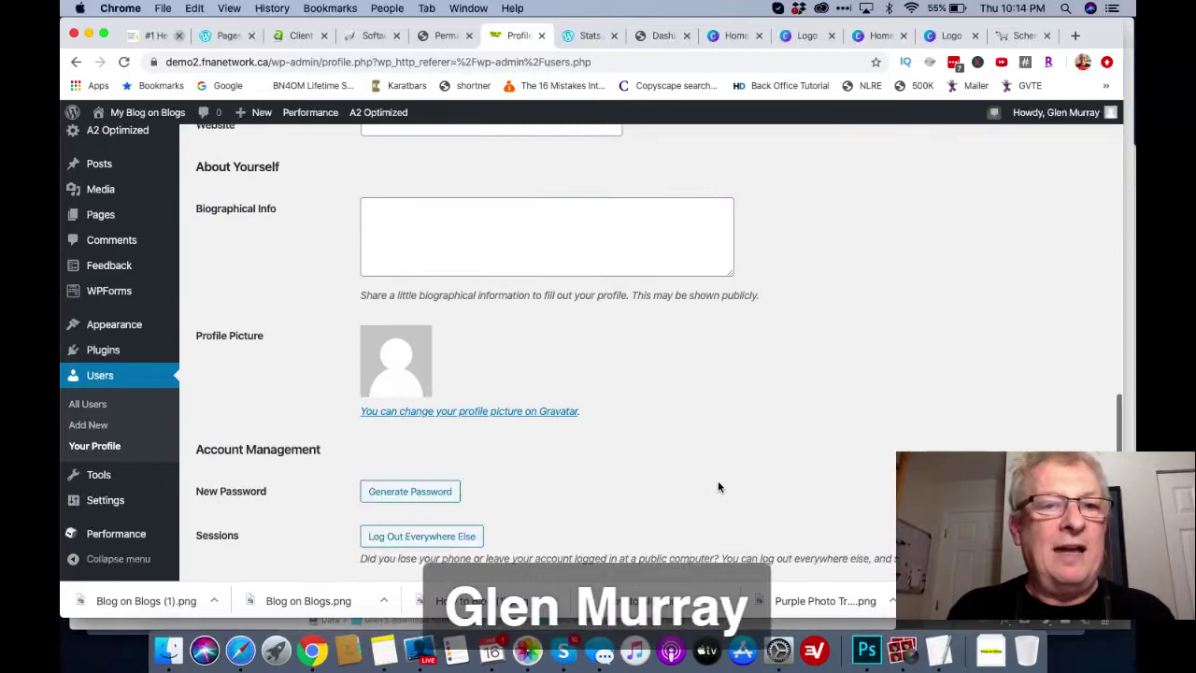
scroll(275, 494, down, 2)
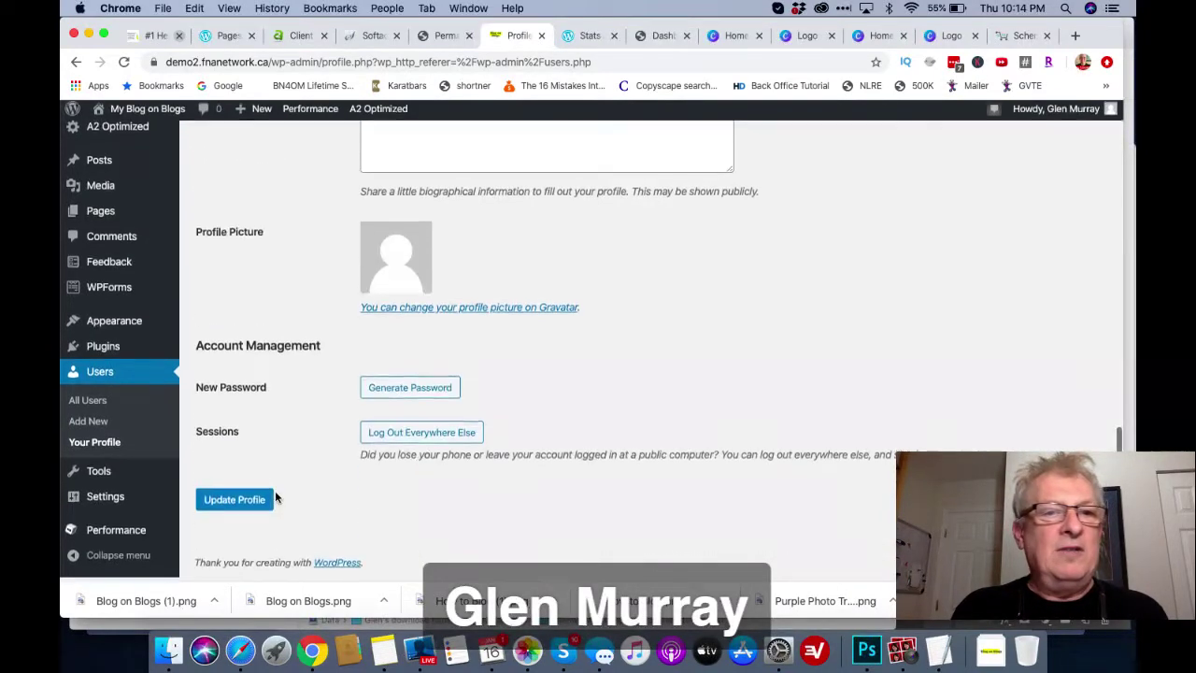
click(235, 502)
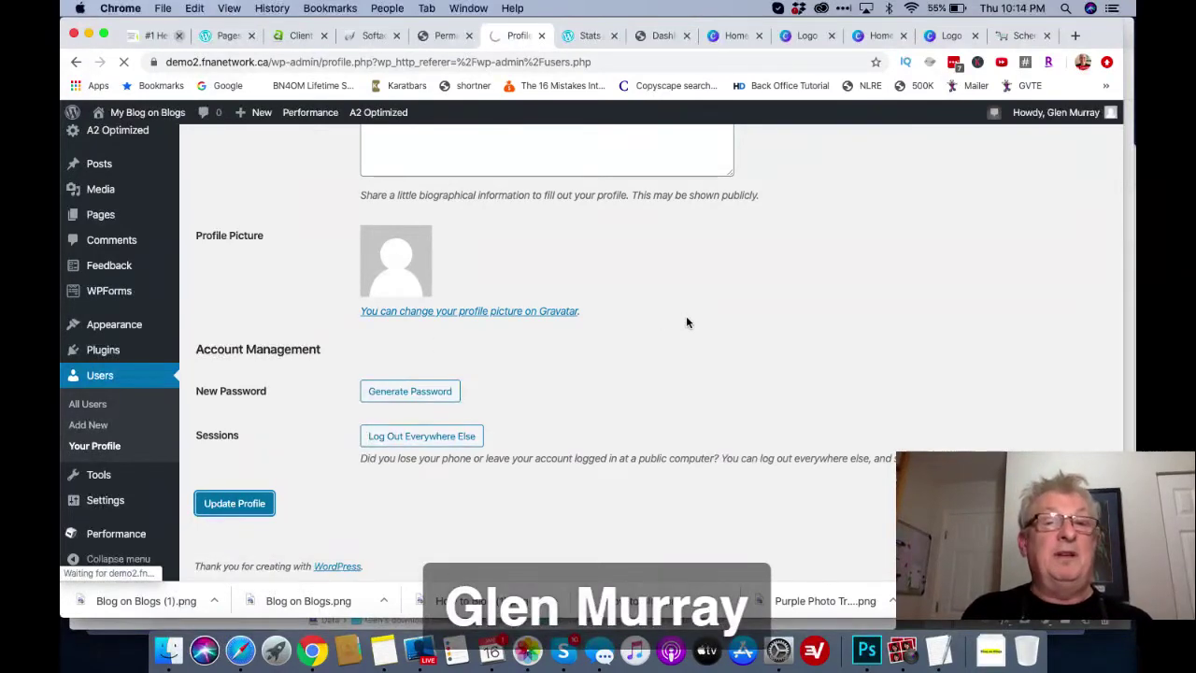
scroll(685, 322, up, 10)
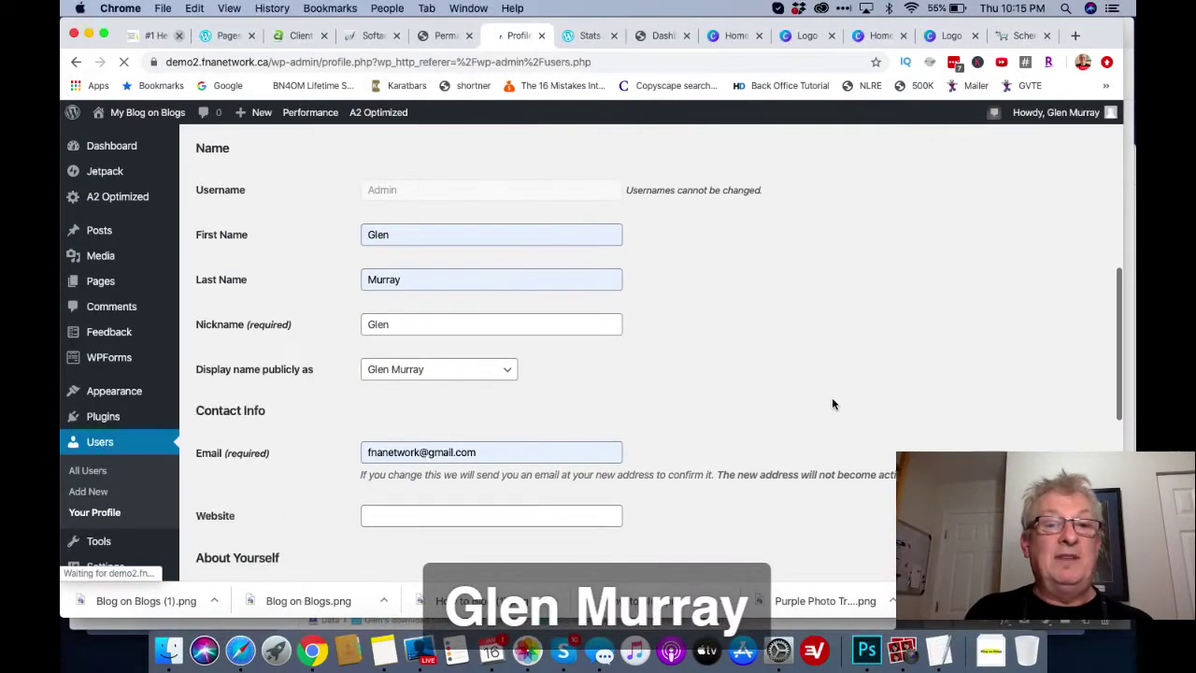
scroll(832, 397, down, 2)
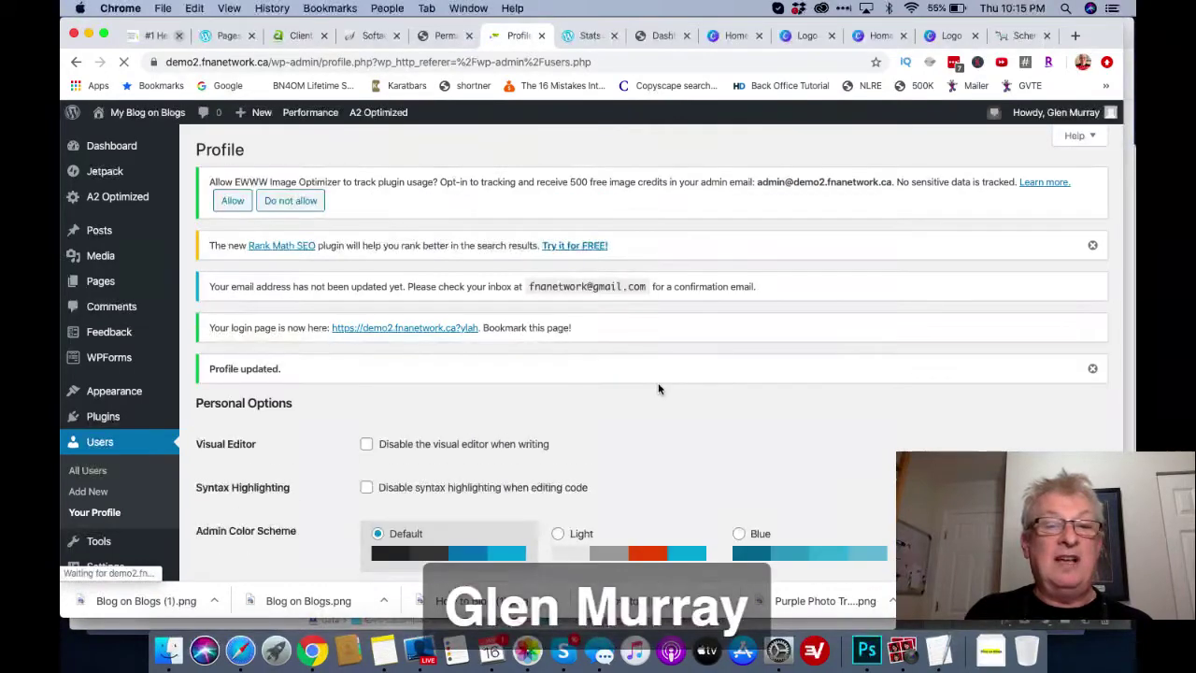
scroll(658, 389, down, 10)
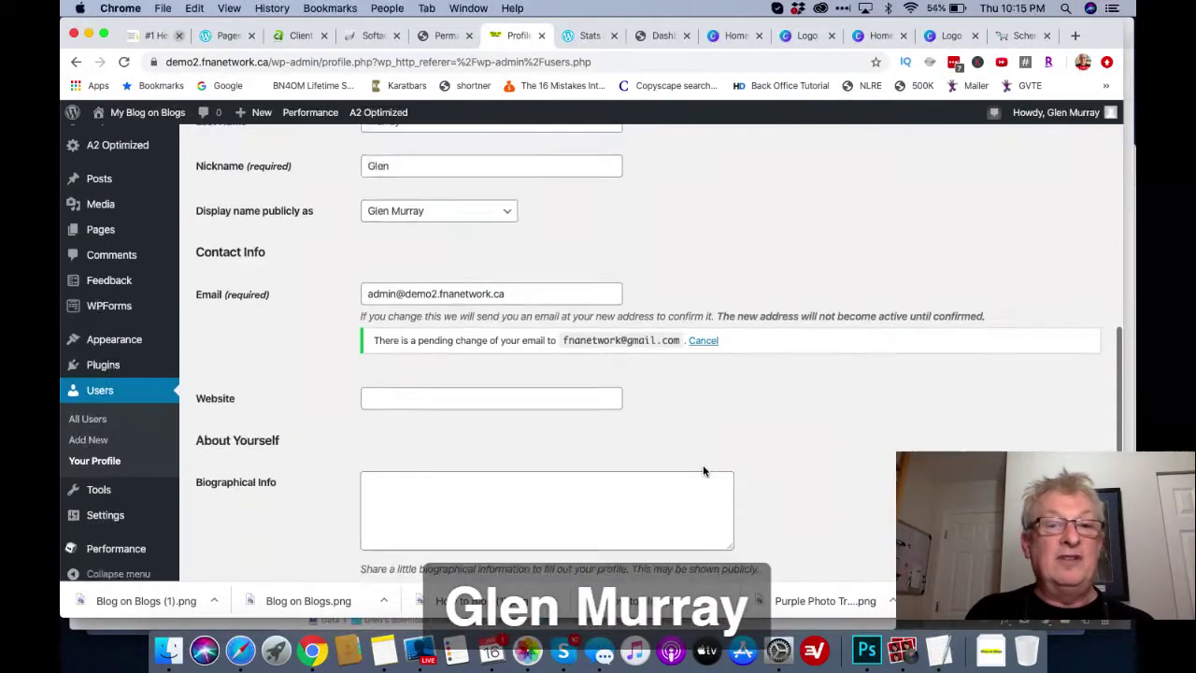
scroll(703, 471, down, 5)
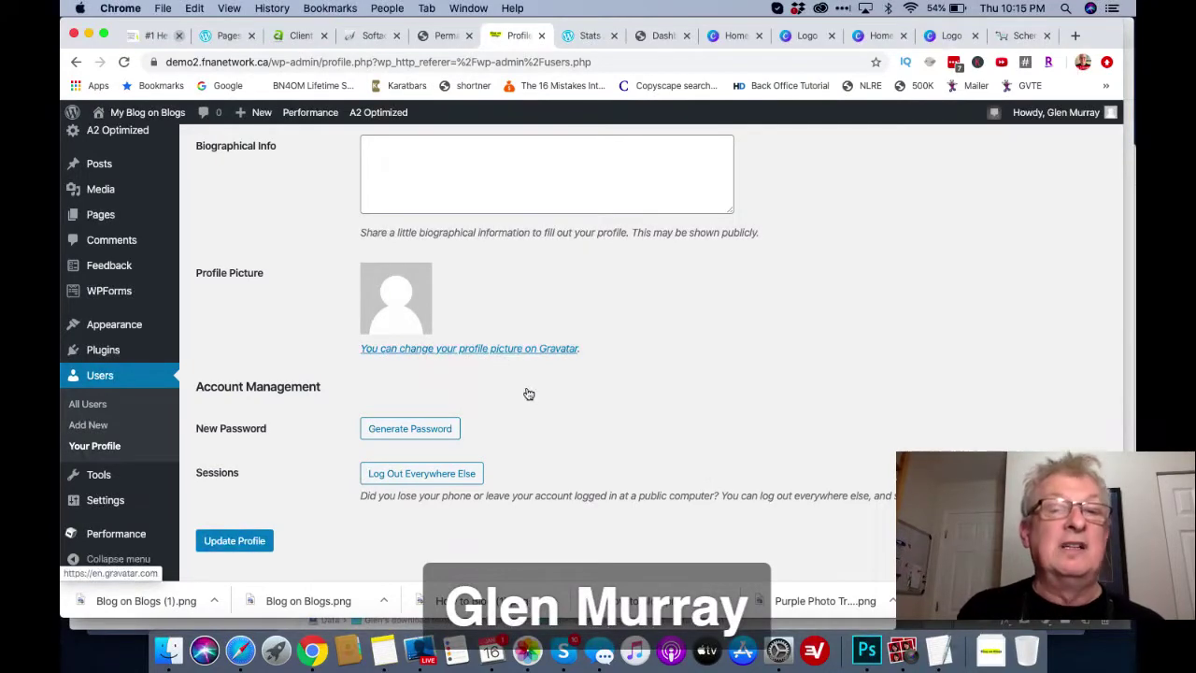
scroll(542, 435, up, 4)
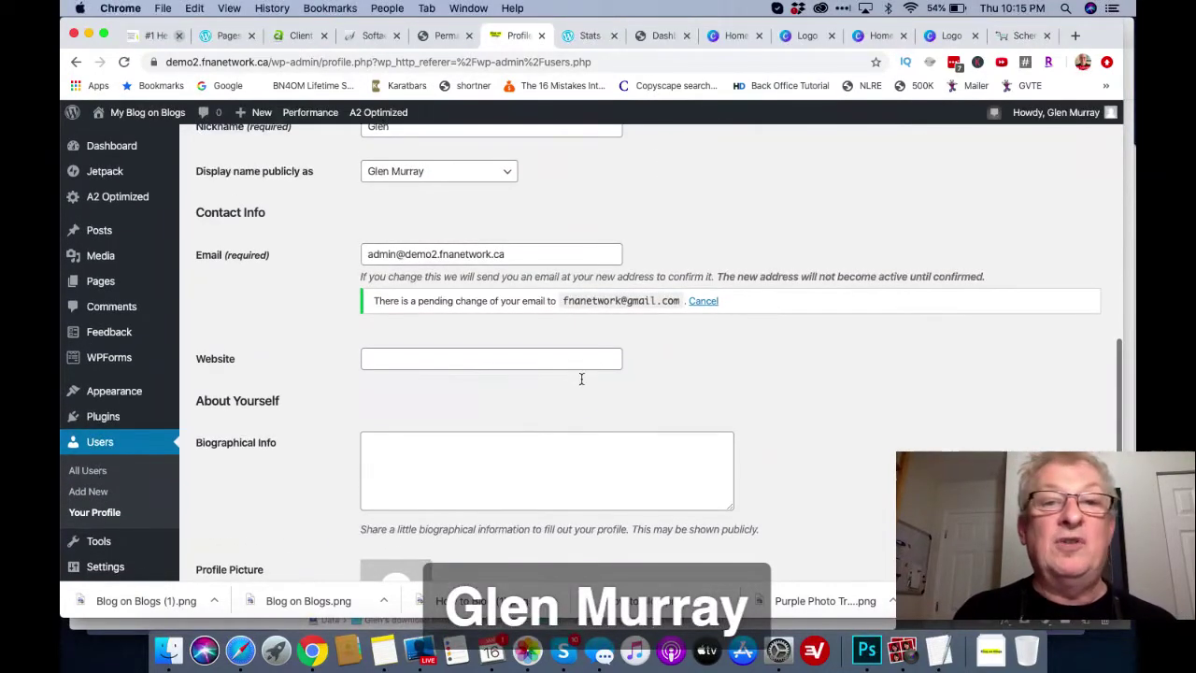
scroll(681, 460, up, 3)
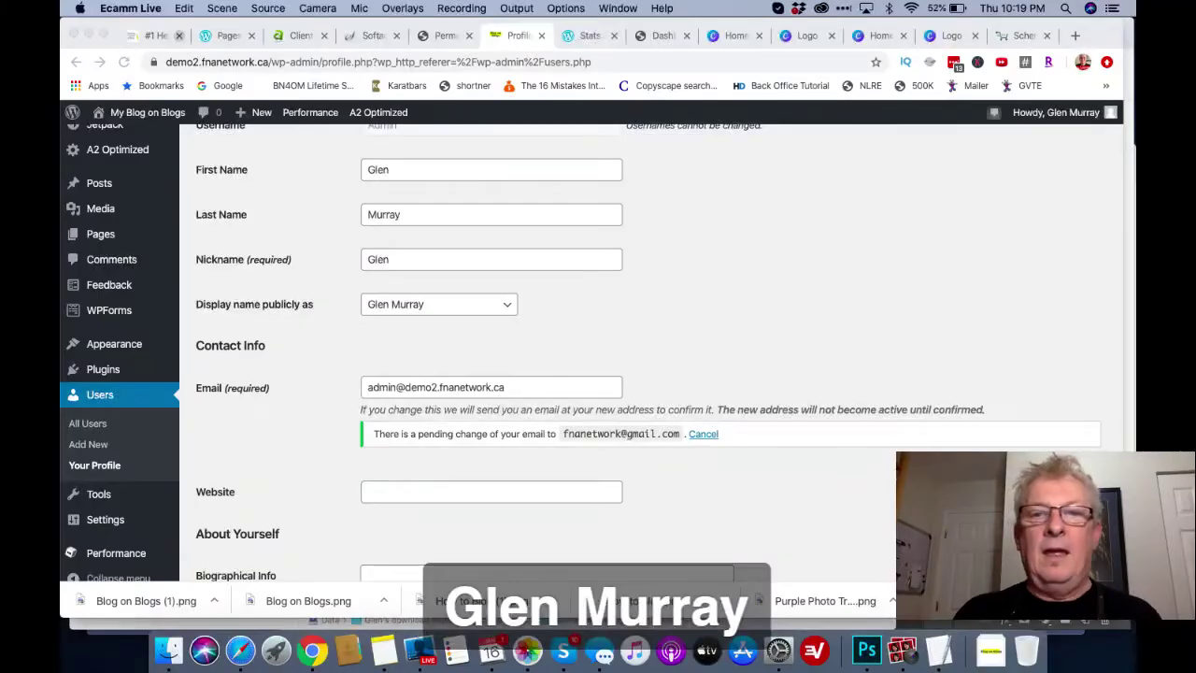
click(775, 494)
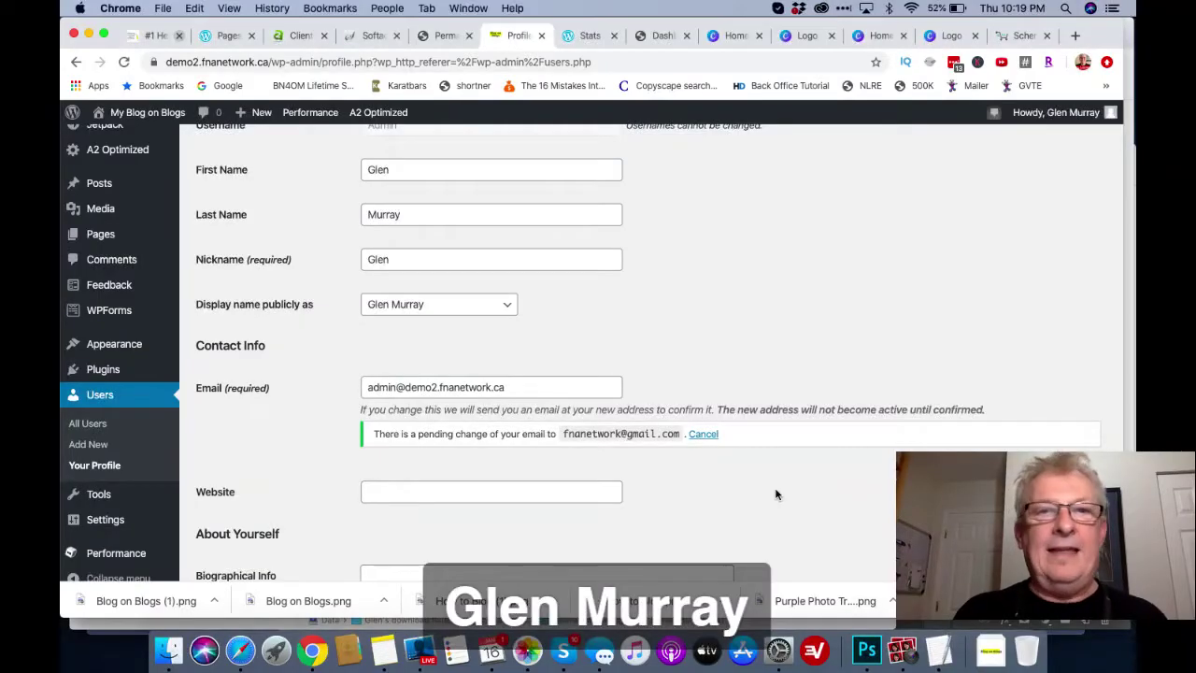
scroll(757, 318, up, 3)
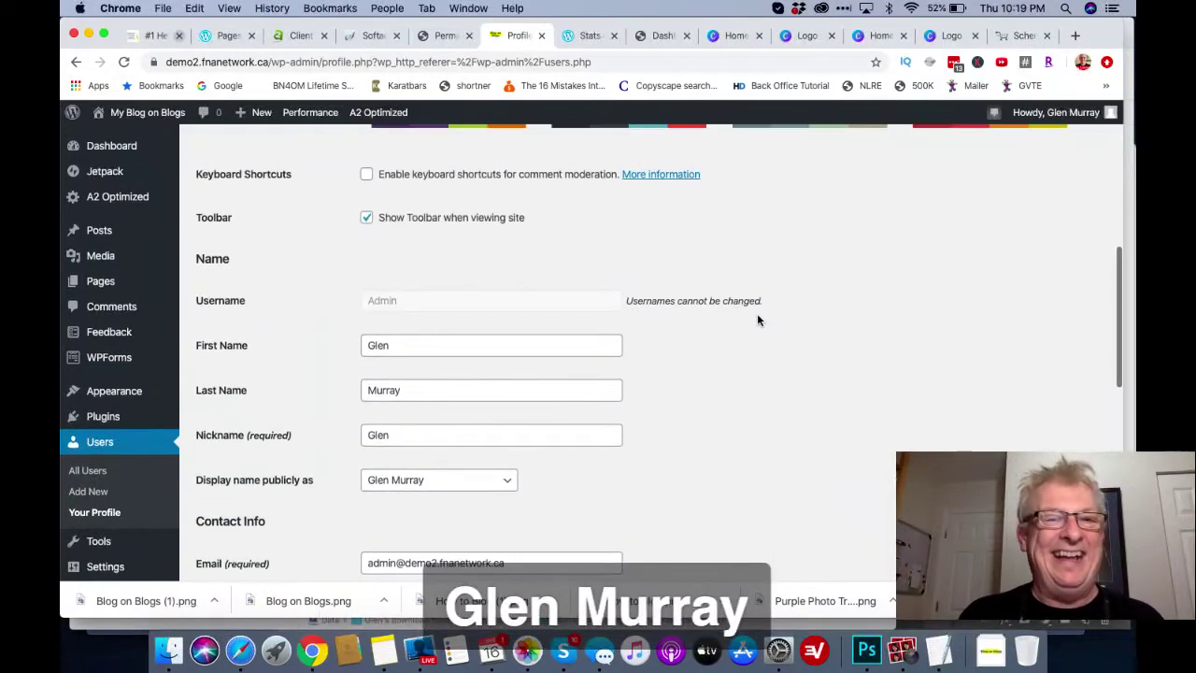
scroll(757, 318, down, 2)
scroll(757, 317, down, 2)
scroll(757, 317, up, 10)
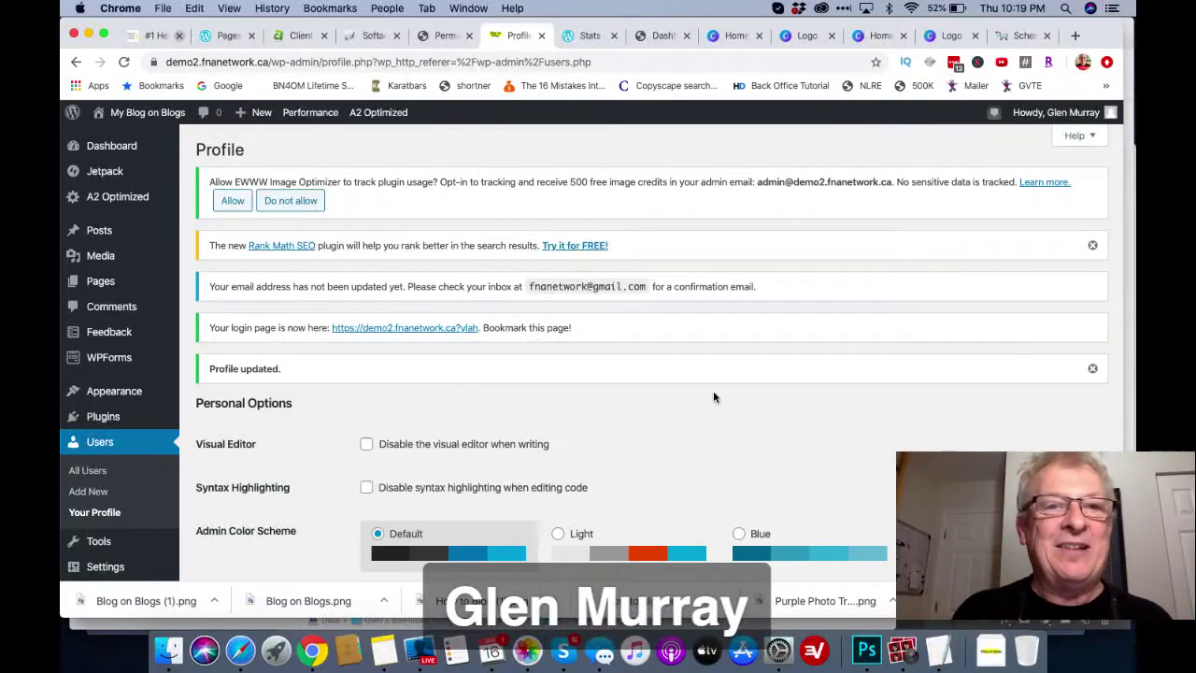
scroll(713, 398, down, 1)
scroll(713, 397, up, 1)
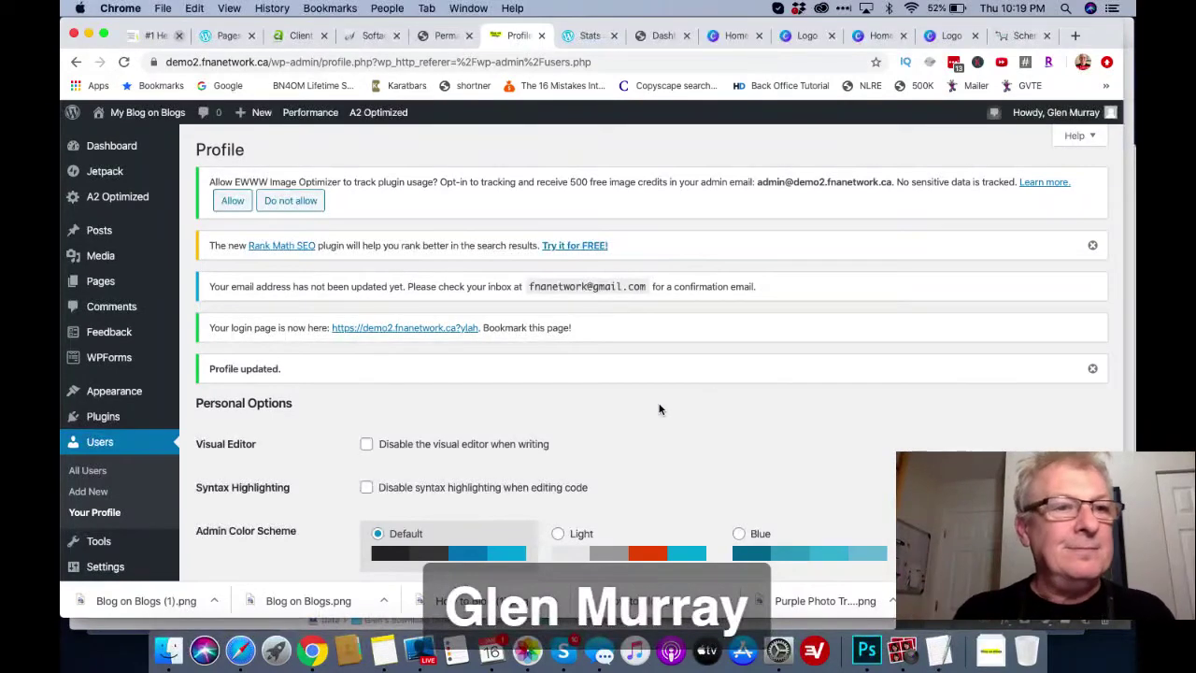
mouse_move(111, 405)
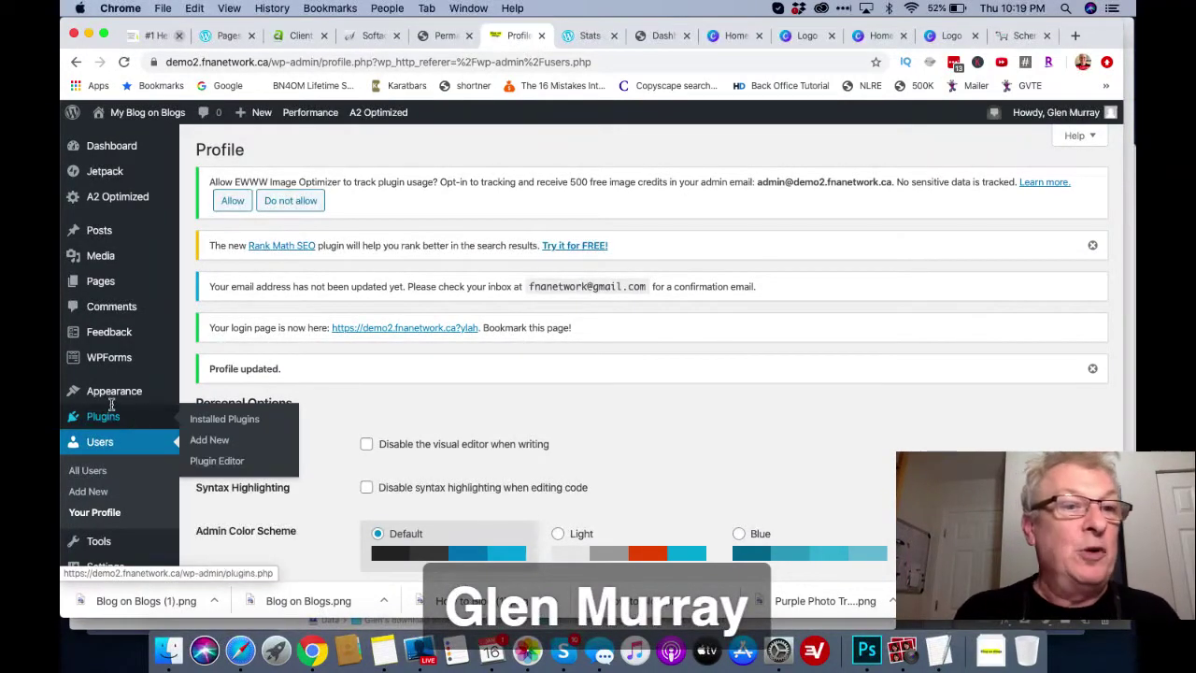
- Bring up the Rank Math SEO 1.0.37.1 details from the notice on the Plugins page
click(108, 416)
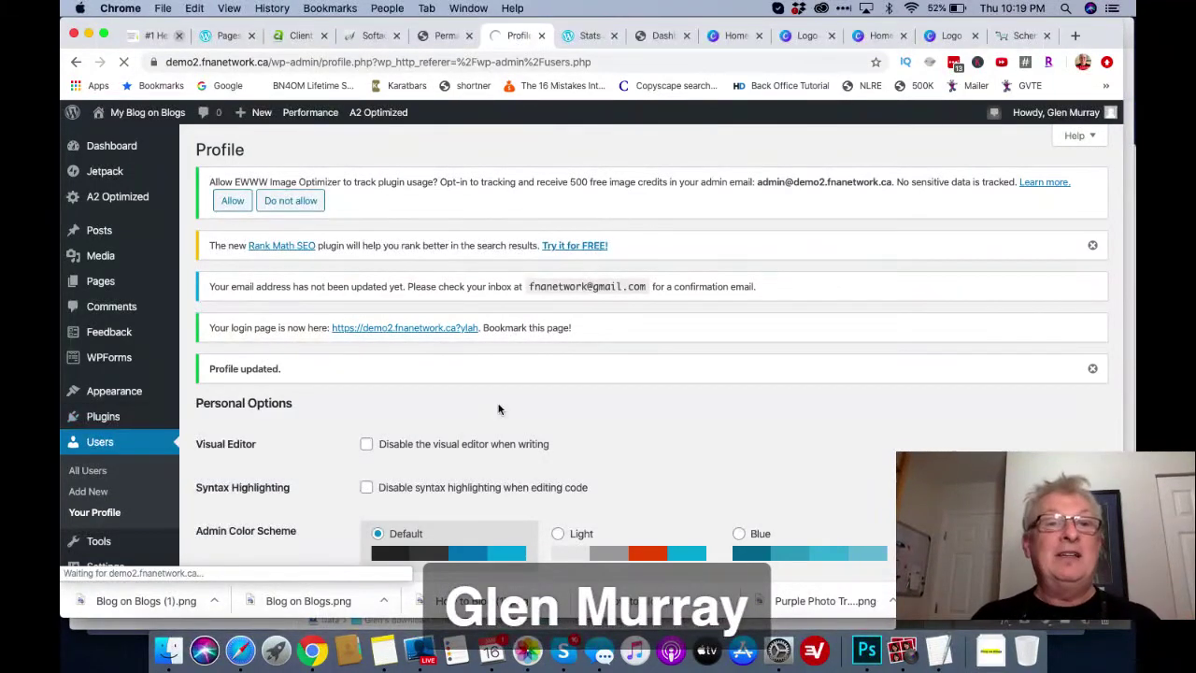
click(575, 245)
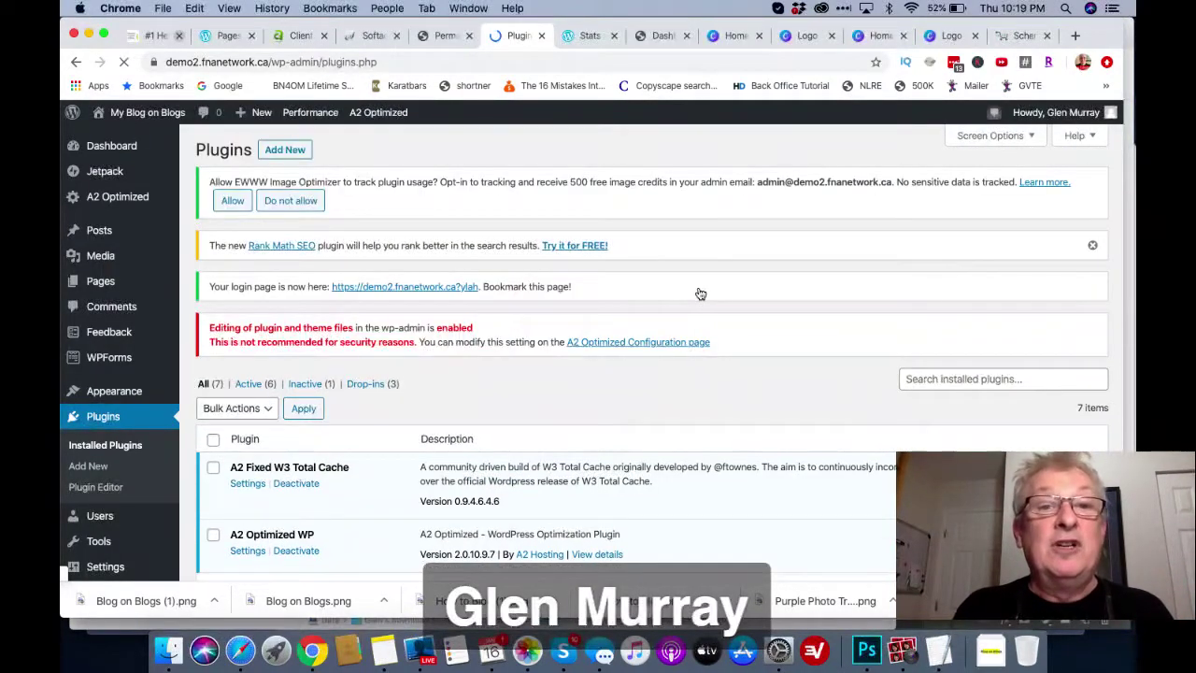
click(573, 247)
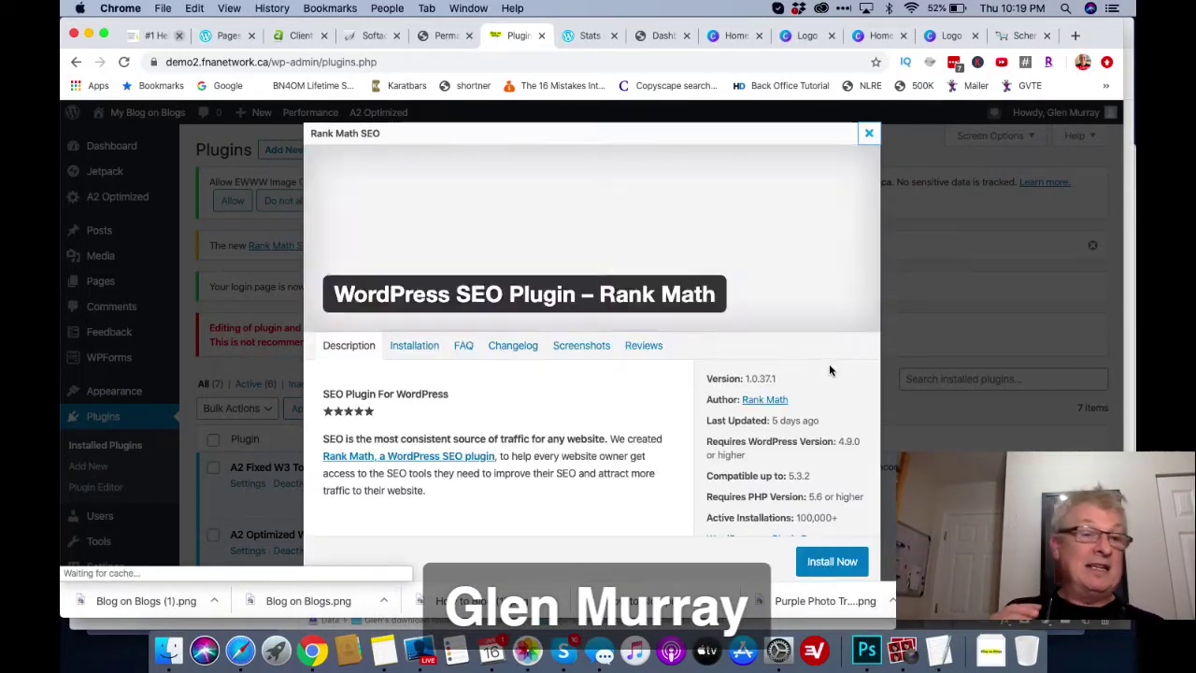
- Install Rank Math SEO from its details window, then return to the Installed Plugins list
click(826, 562)
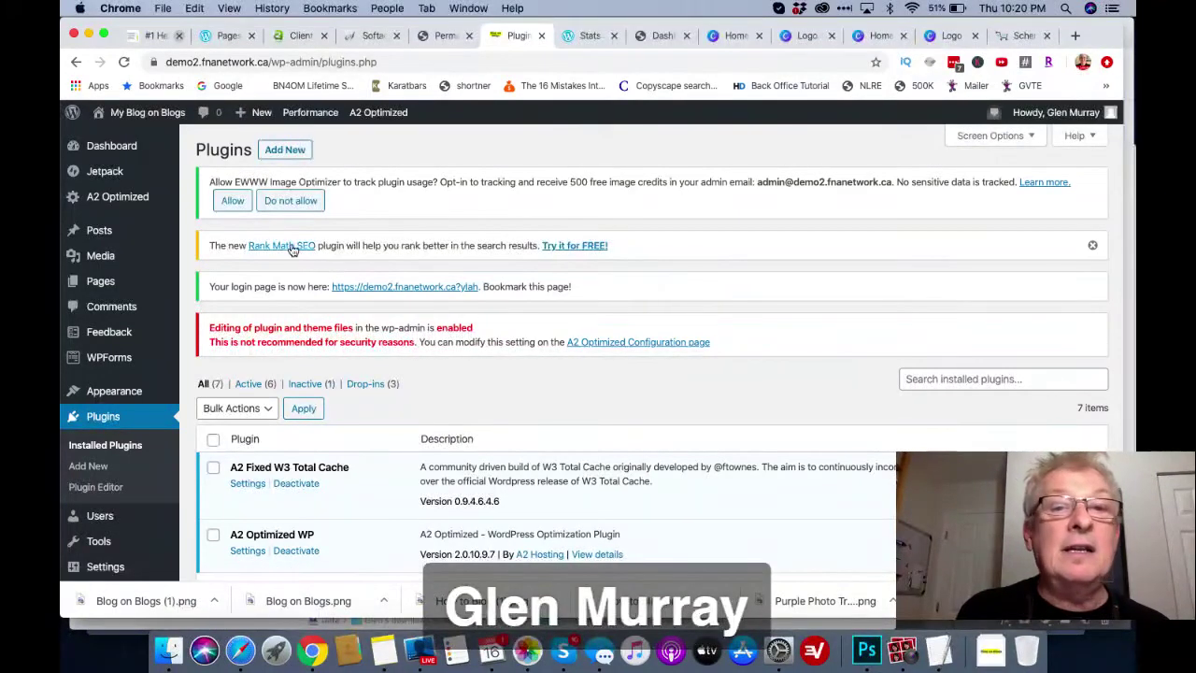
click(567, 245)
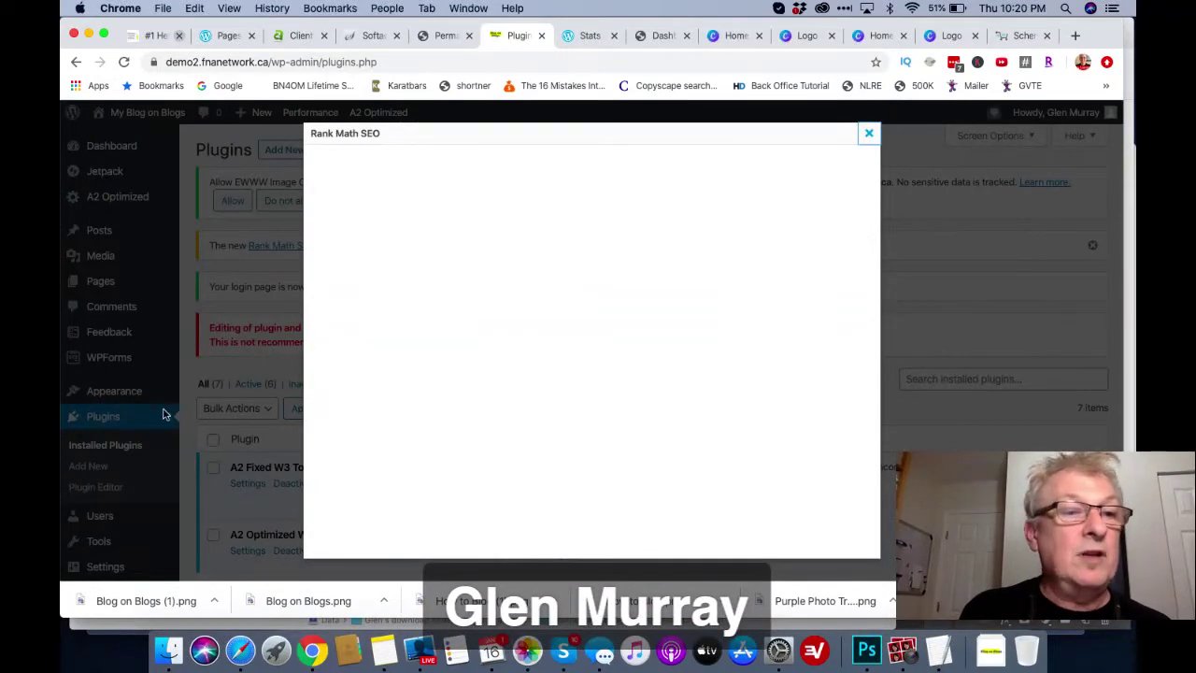
click(122, 445)
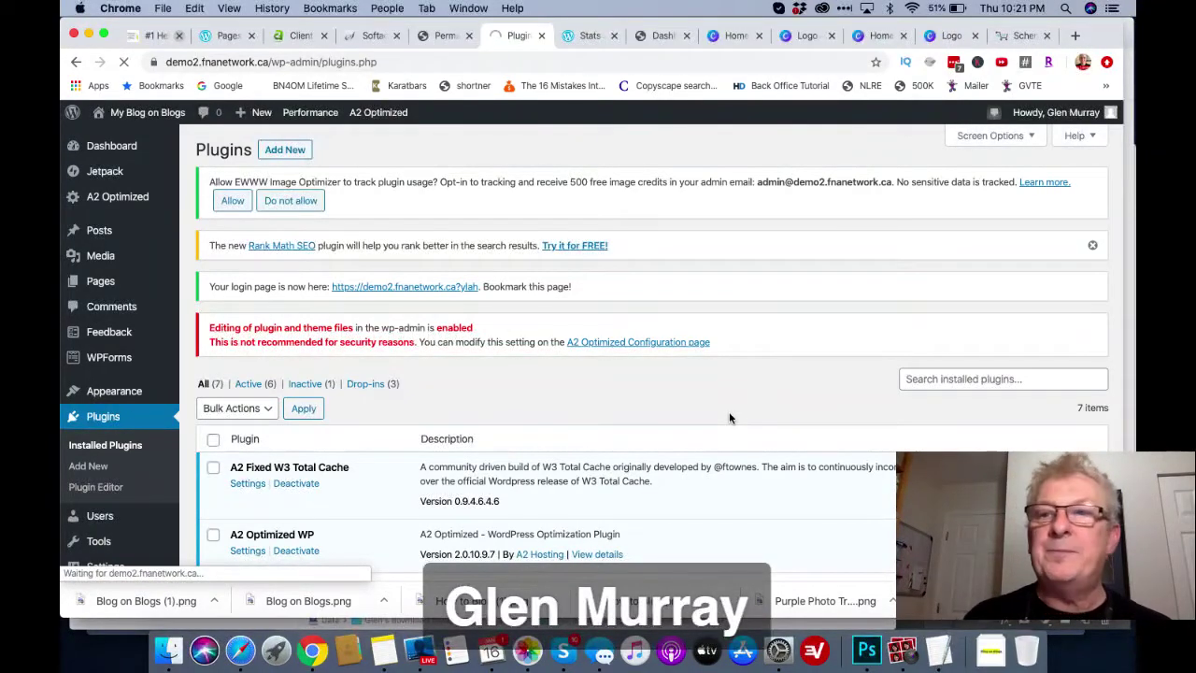
- Activate Rank Math SEO through the activation link in its Plugins page notice
scroll(730, 418, down, 4)
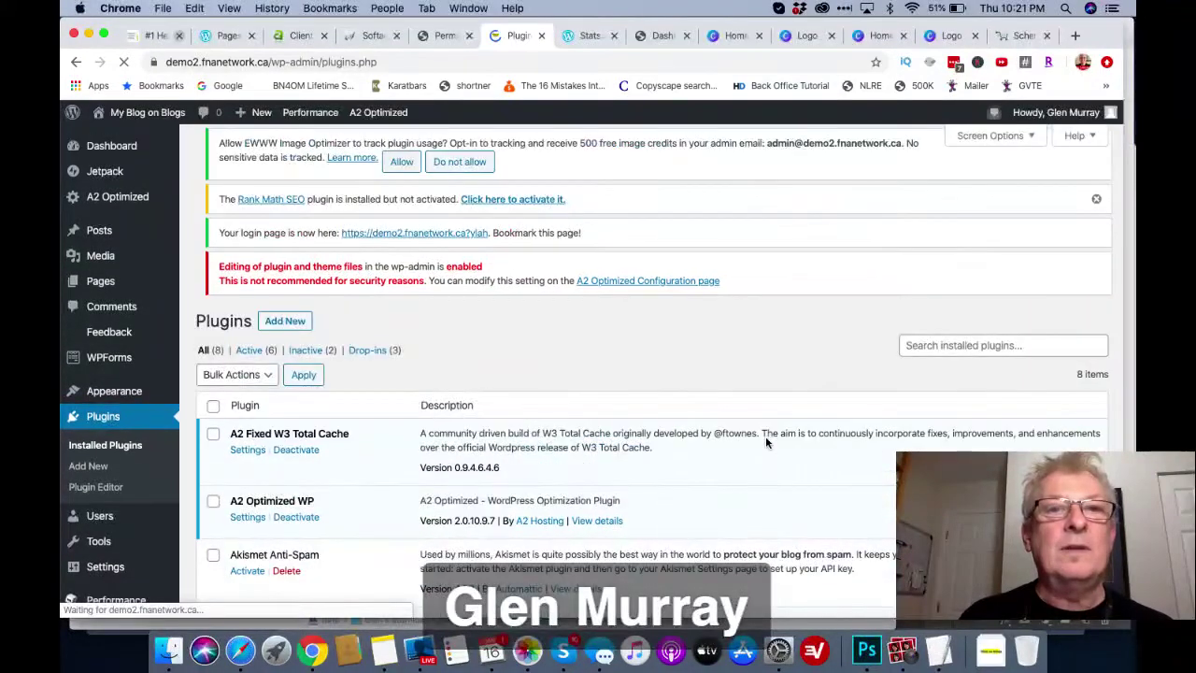
click(549, 245)
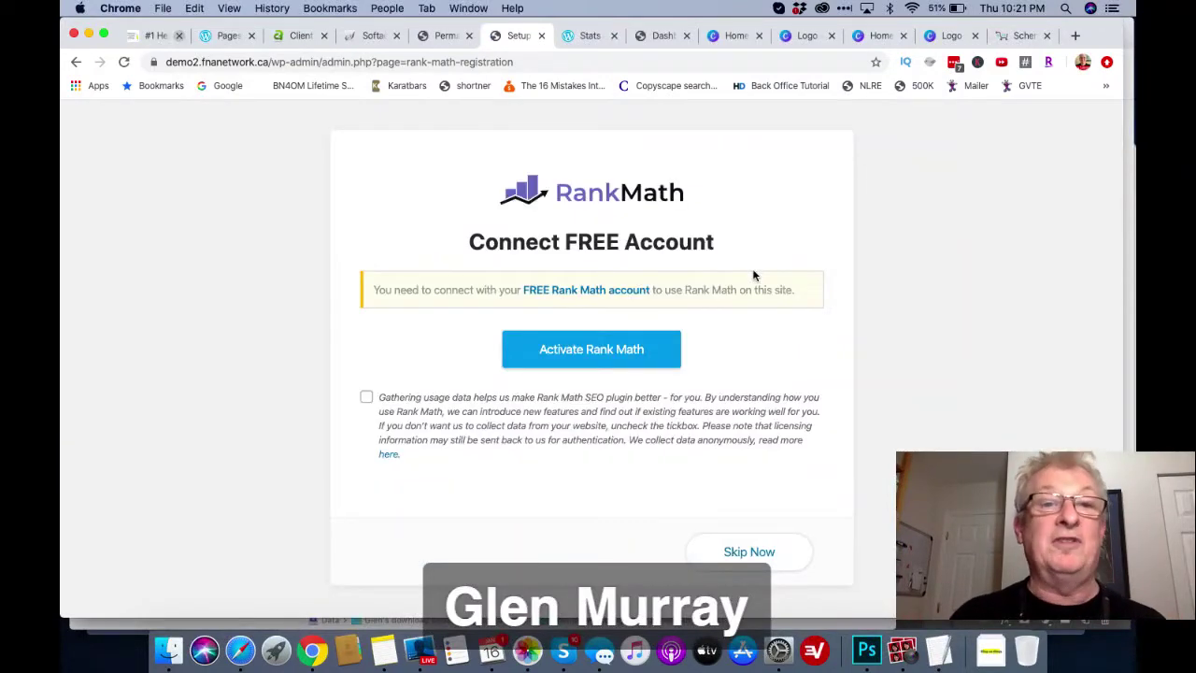
- Allow usage-data sharing, activate Rank Math with a free account, confirm on rankmath.com, and start the wizard
click(366, 396)
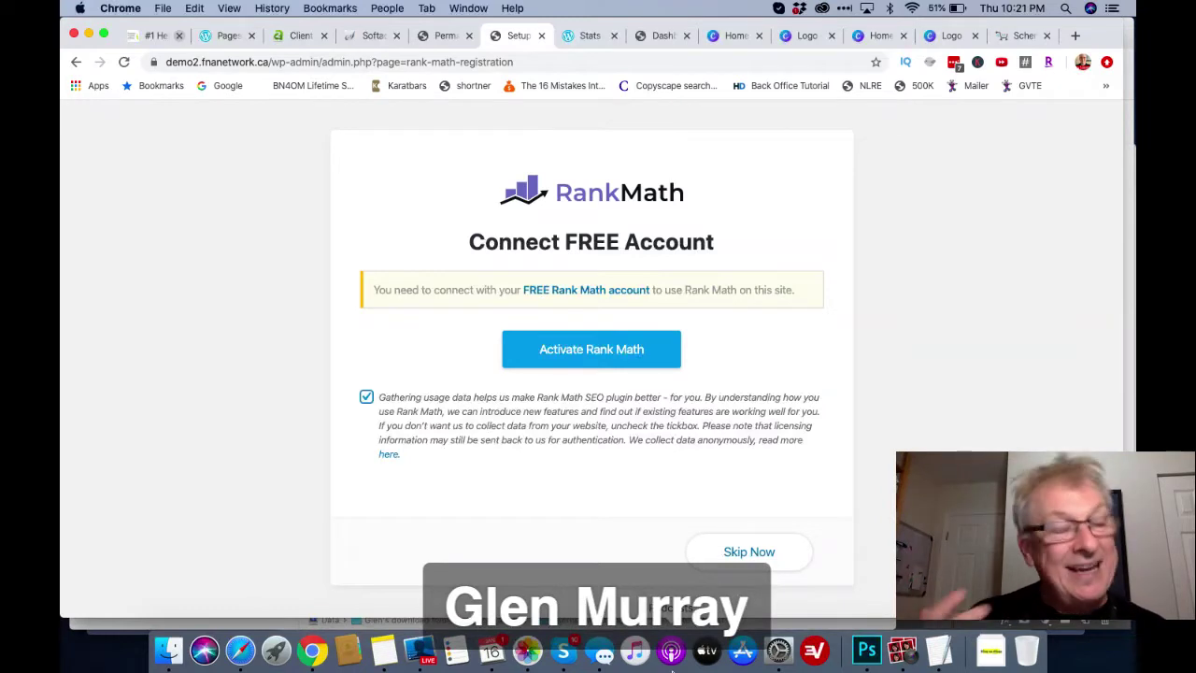
click(635, 363)
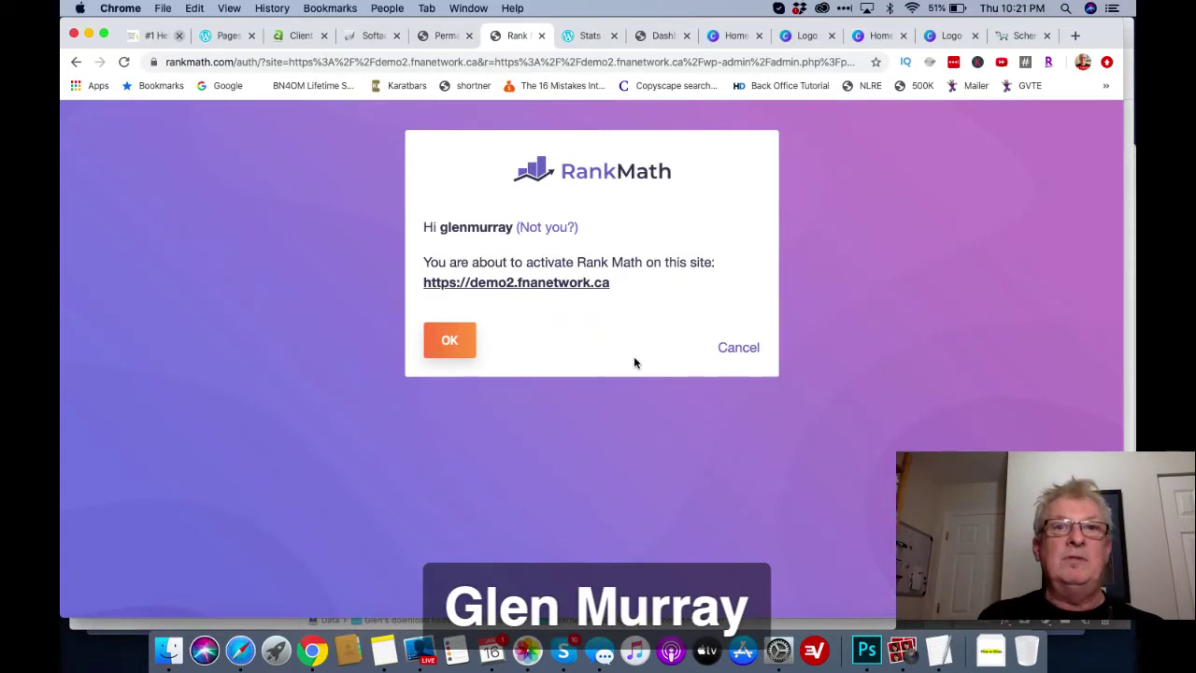
click(448, 340)
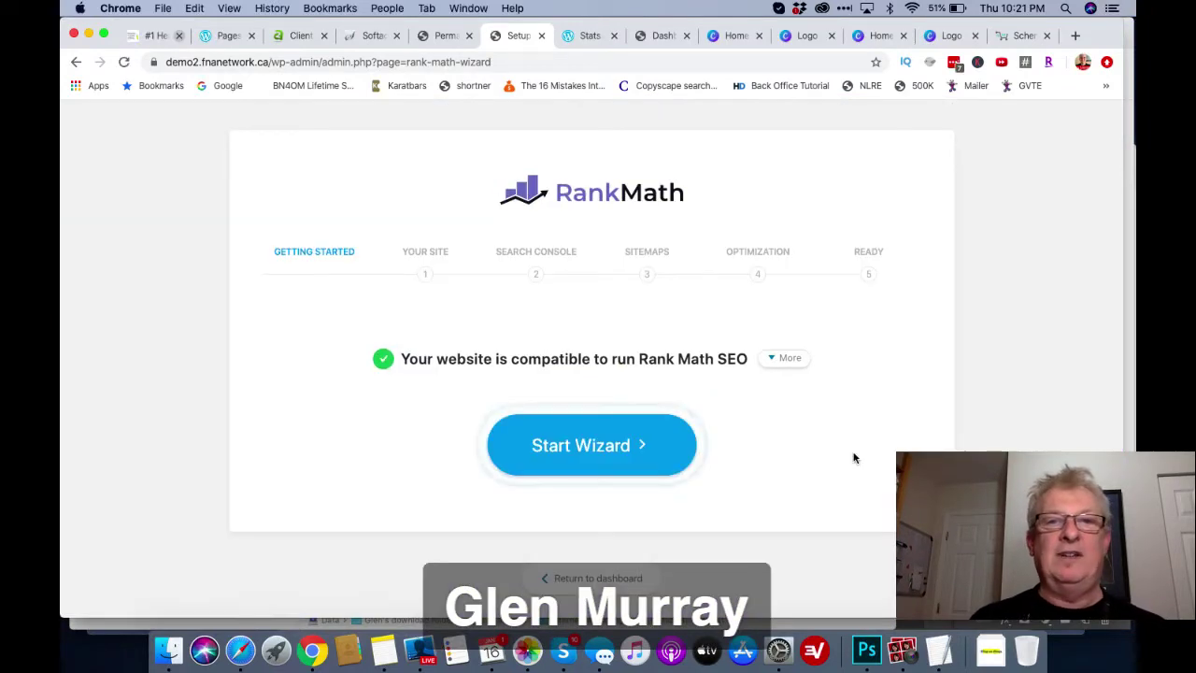
click(573, 452)
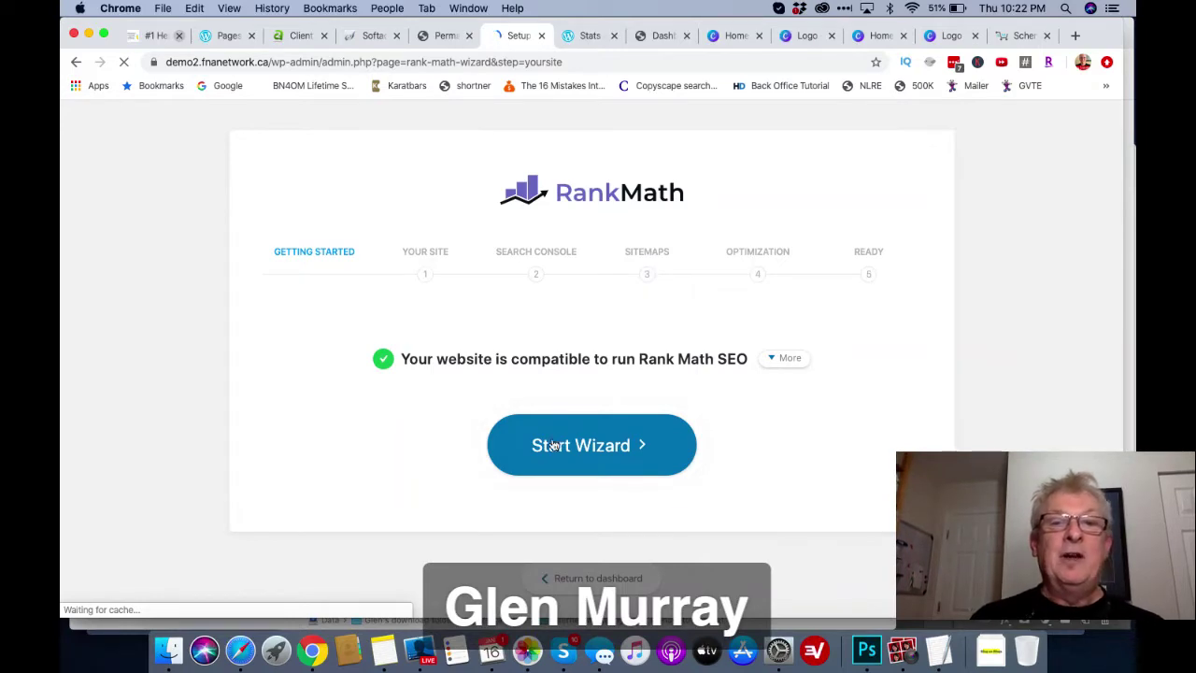
- Set the Blog on Blogs image as the default social share image and save the Your Site step
scroll(820, 420, down, 5)
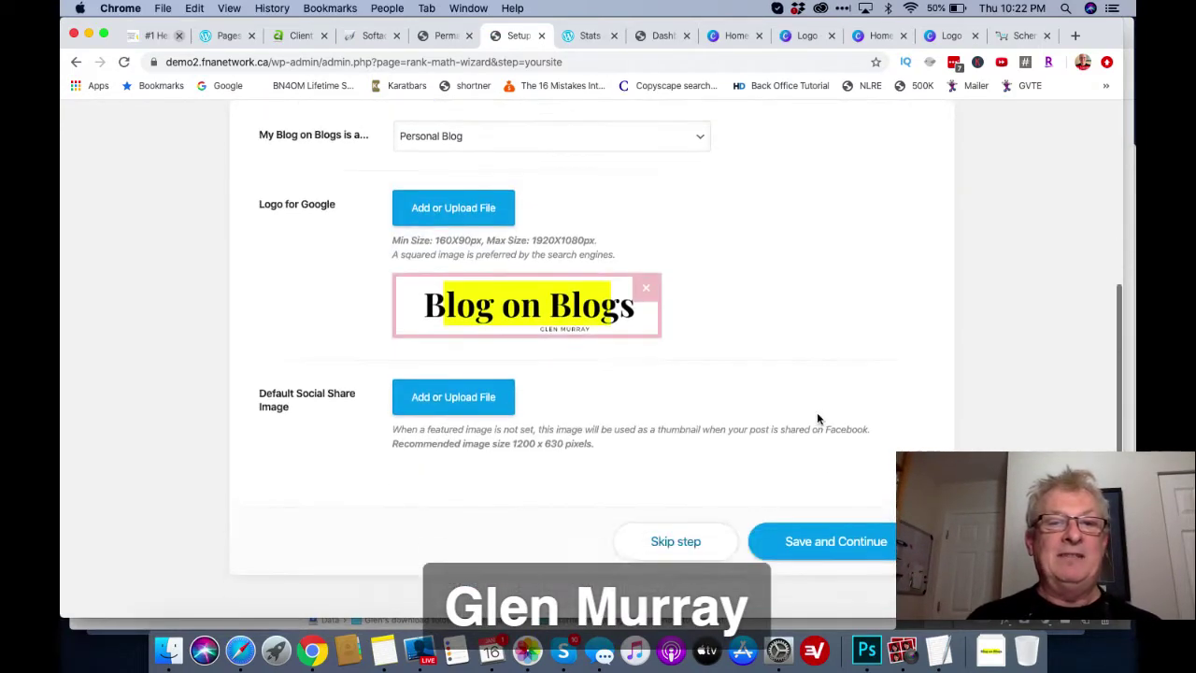
scroll(816, 419, down, 2)
scroll(761, 387, up, 3)
click(453, 436)
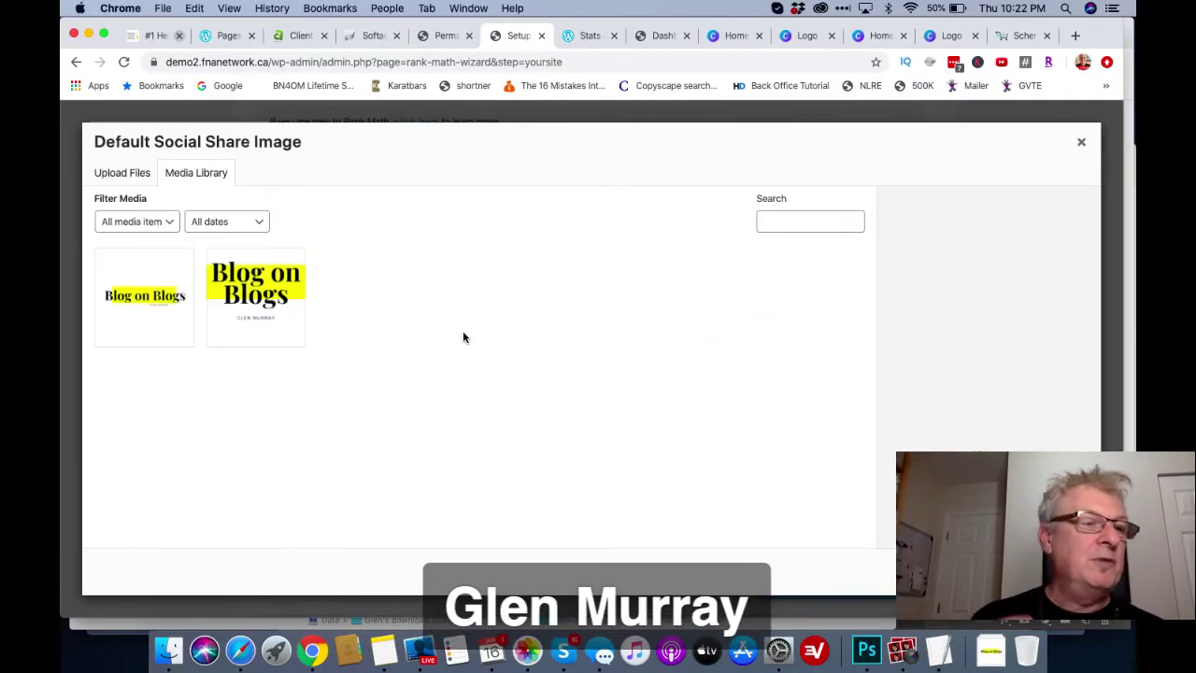
click(273, 297)
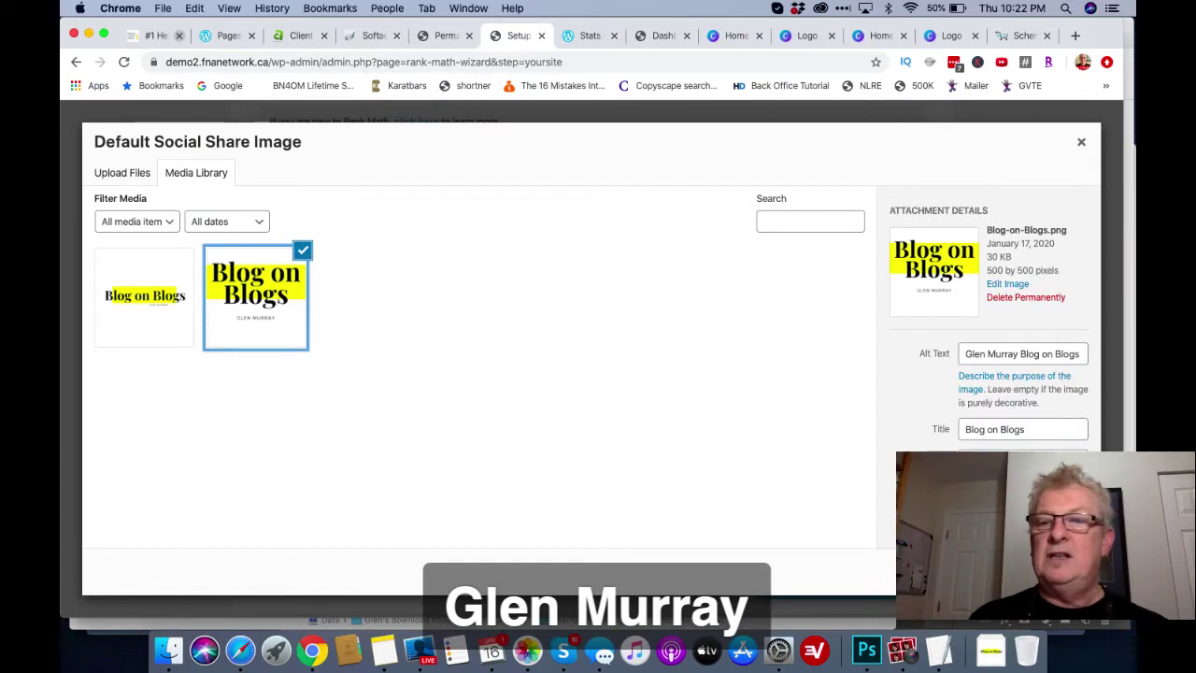
click(1037, 571)
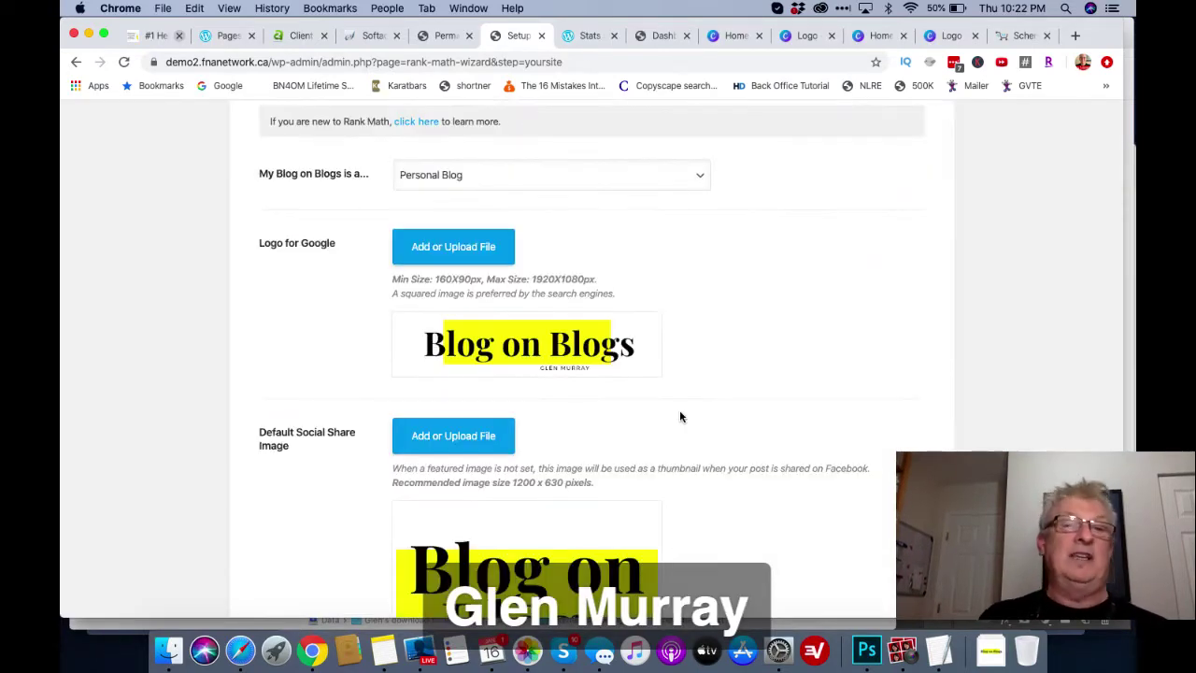
scroll(679, 416, down, 5)
click(835, 484)
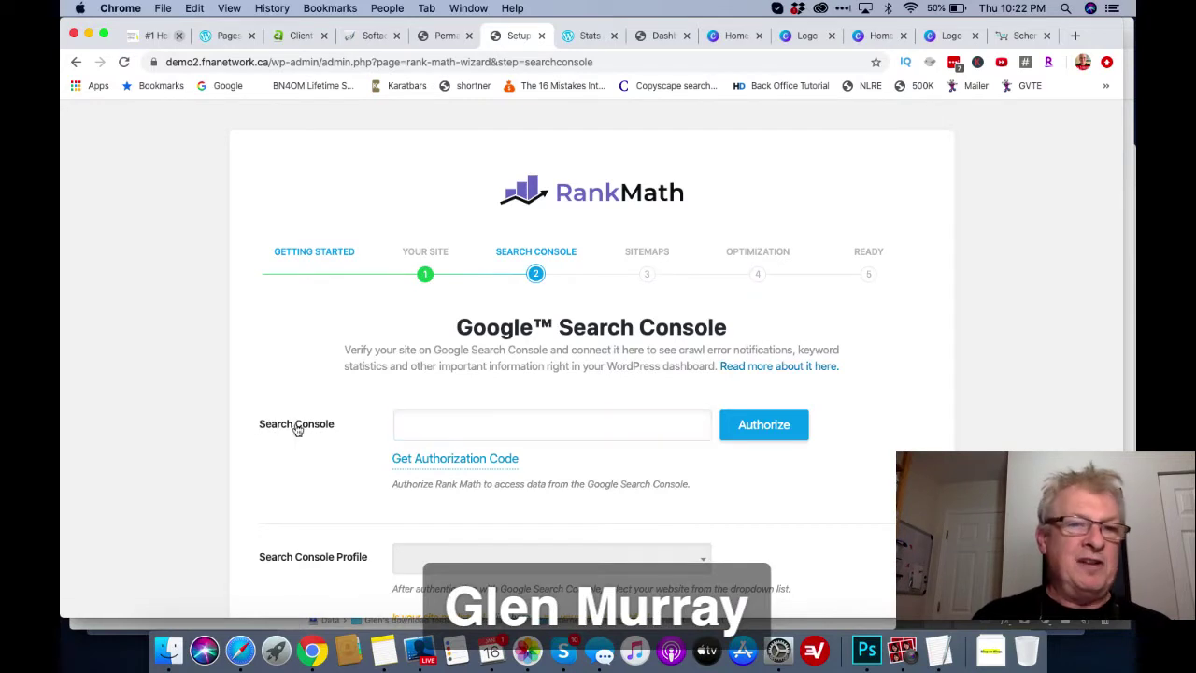
- Get a Google authorization code with the first listed account and paste it into the Search Console field
click(462, 467)
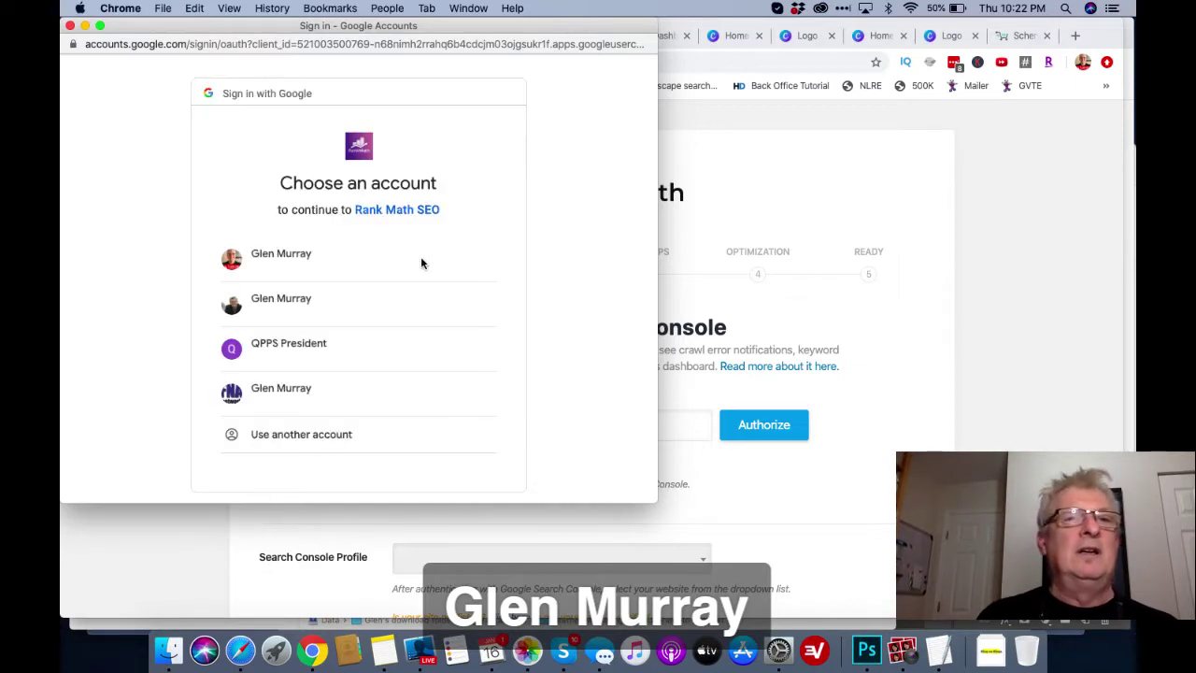
click(294, 262)
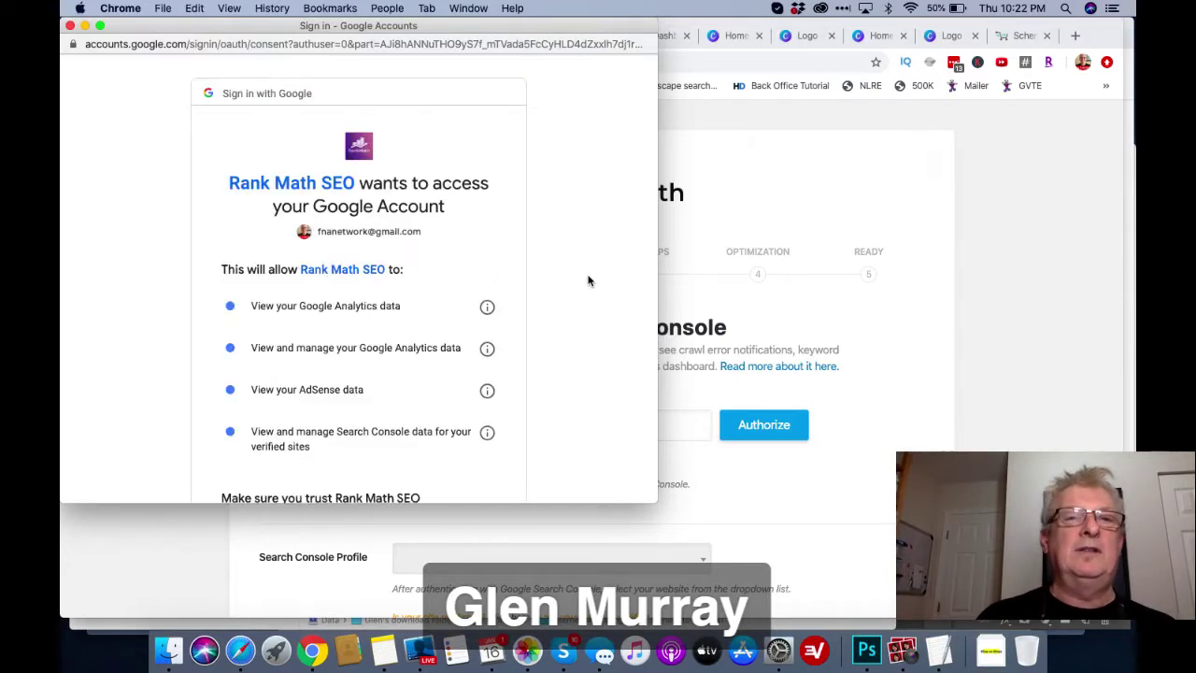
scroll(561, 369, down, 5)
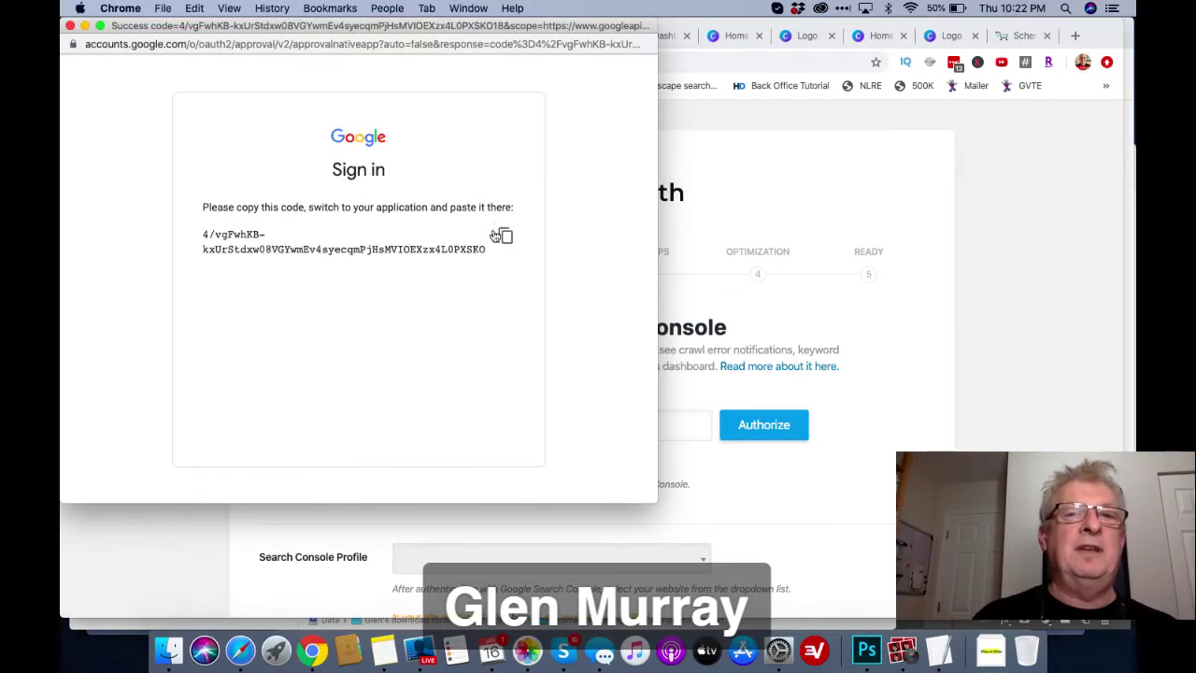
click(505, 238)
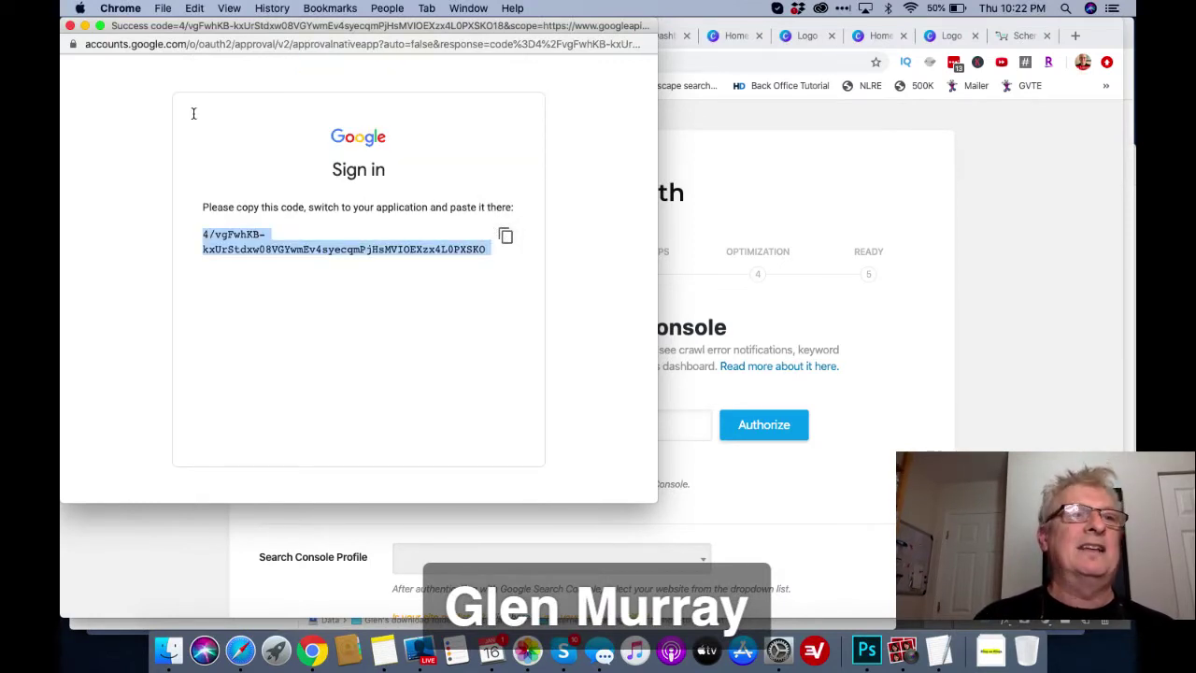
click(70, 26)
click(573, 422)
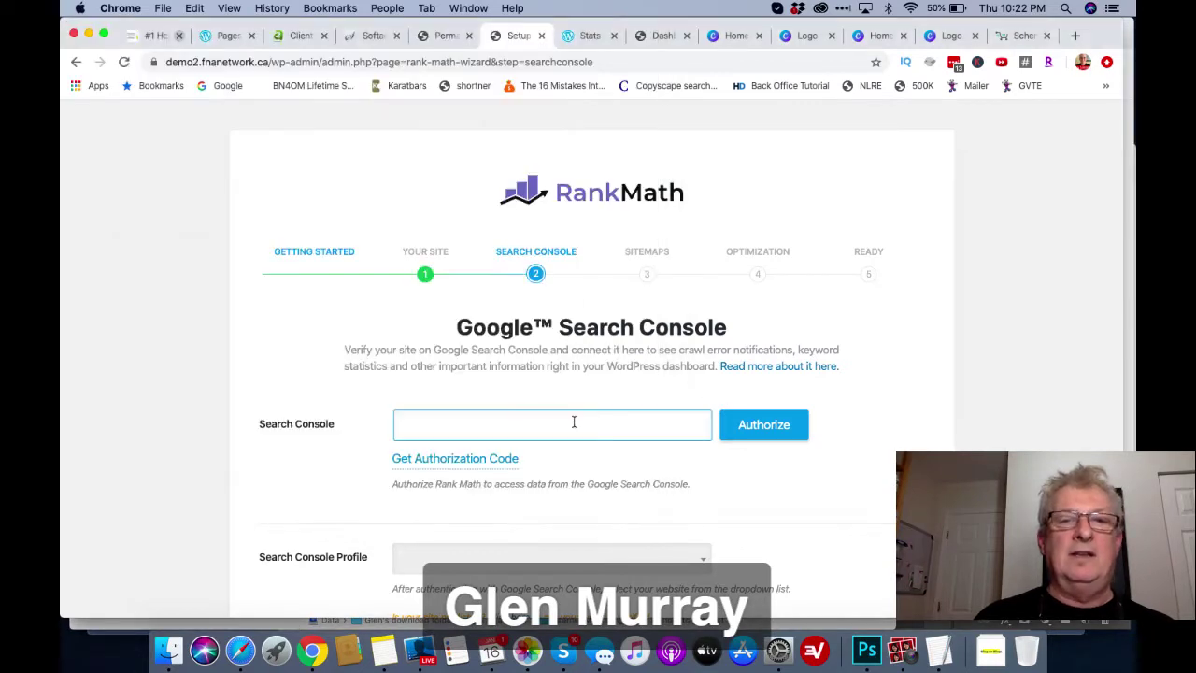
right_click(574, 425)
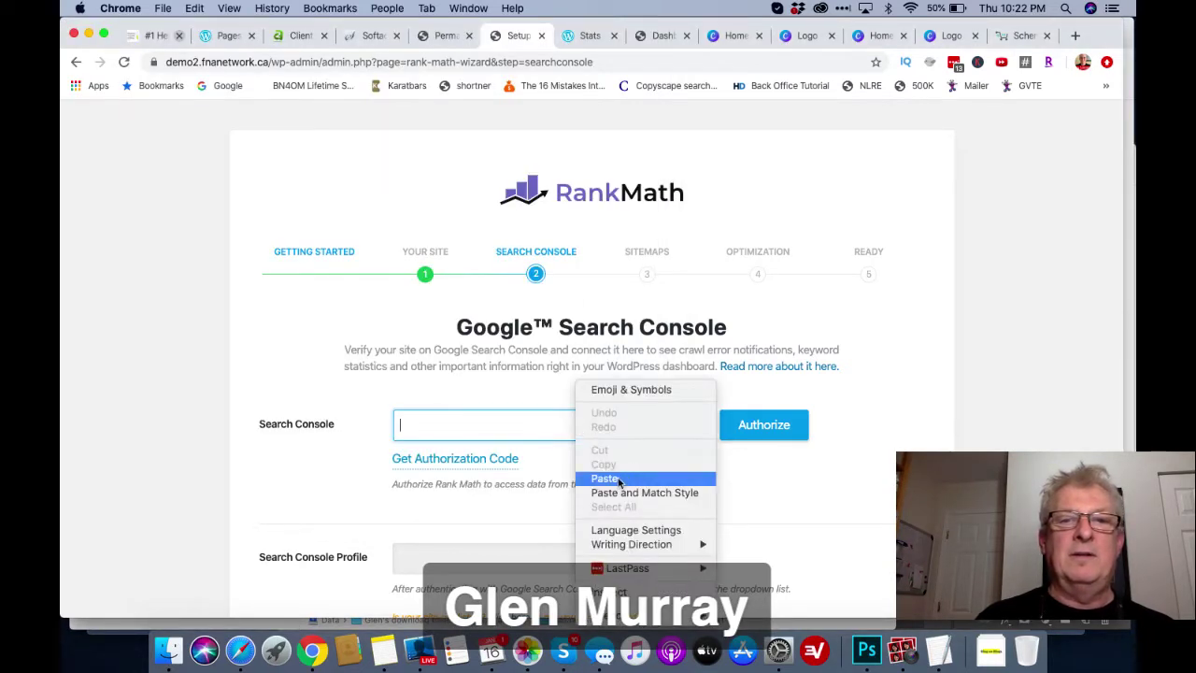
click(621, 480)
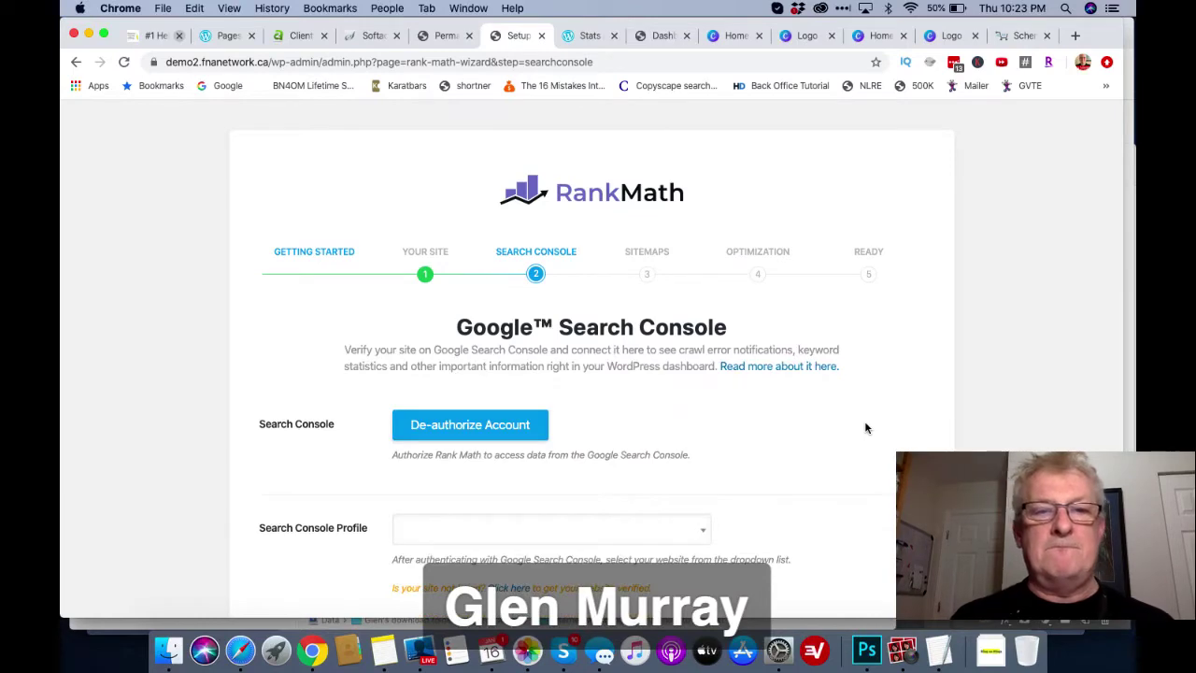
scroll(865, 425, down, 3)
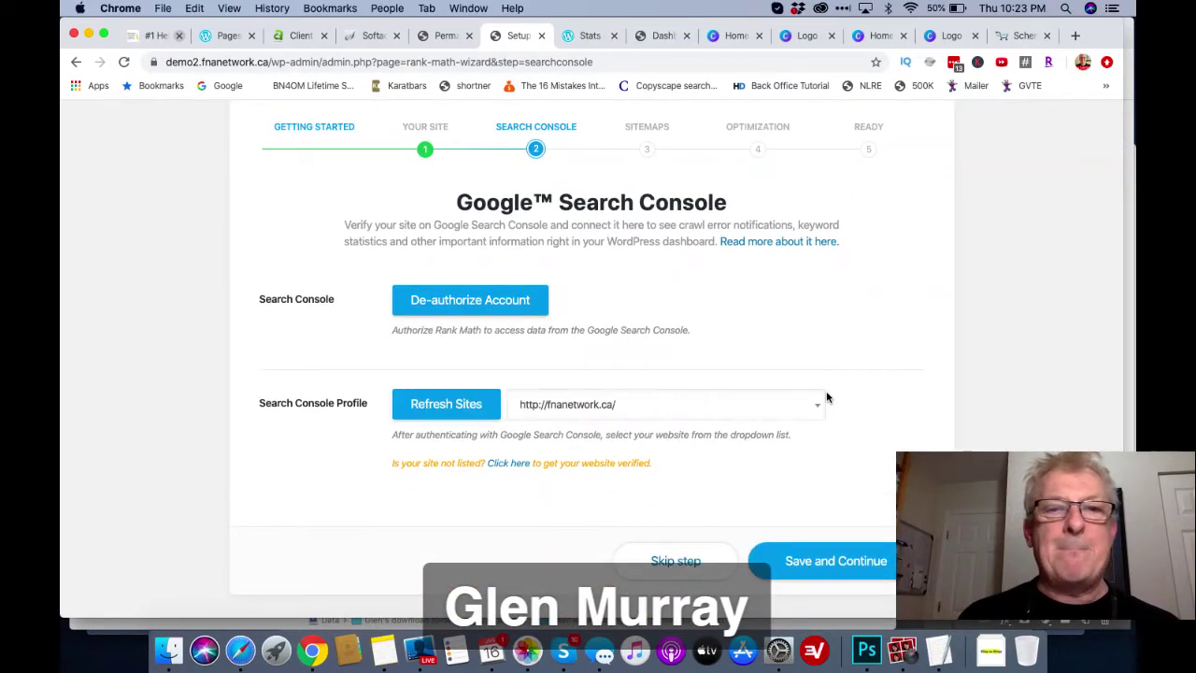
click(814, 406)
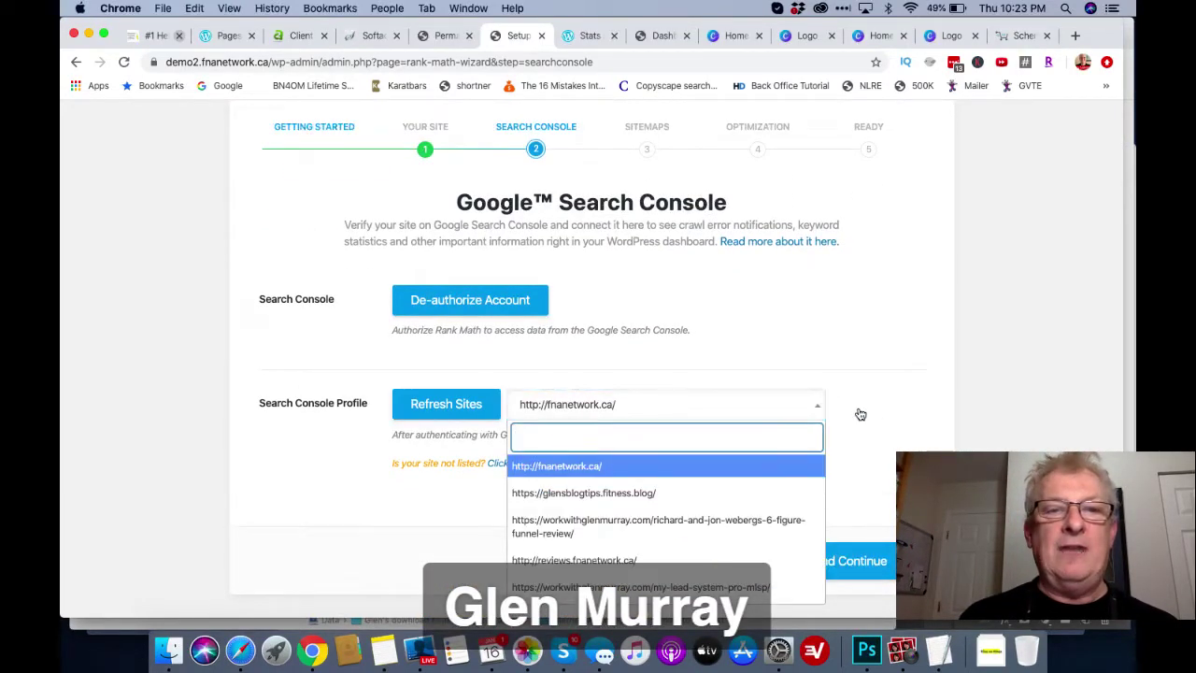
scroll(860, 414, down, 2)
click(447, 342)
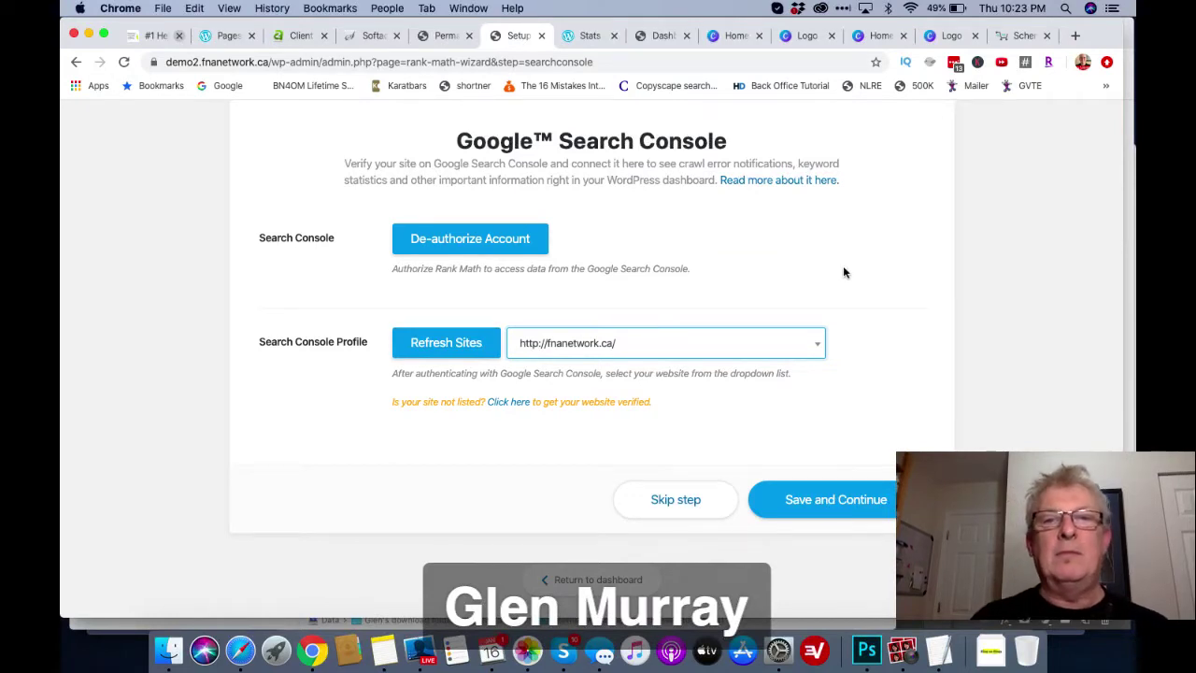
click(815, 345)
scroll(783, 456, down, 3)
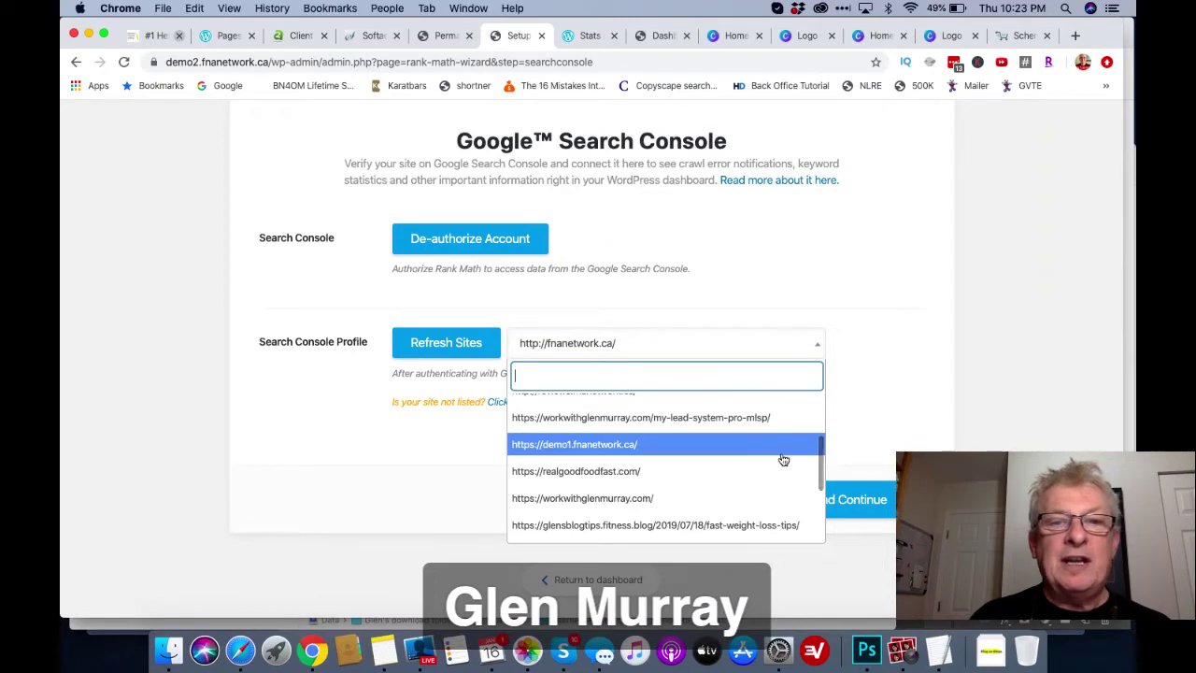
scroll(783, 458, down, 5)
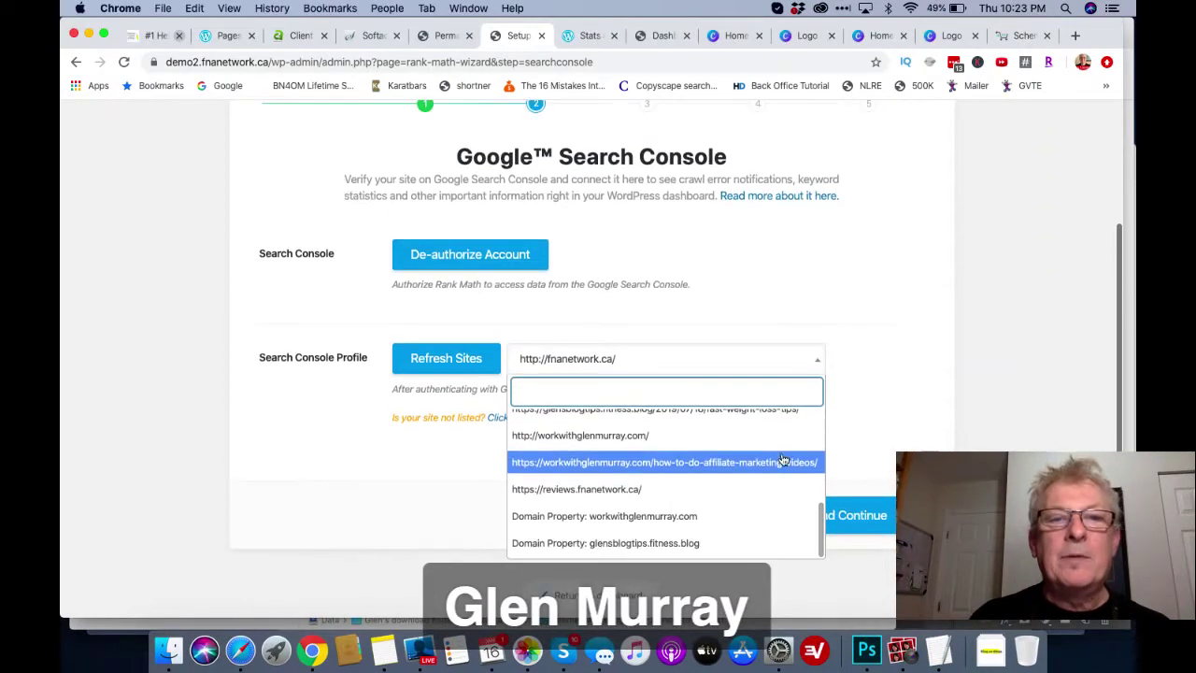
scroll(783, 459, up, 2)
click(869, 467)
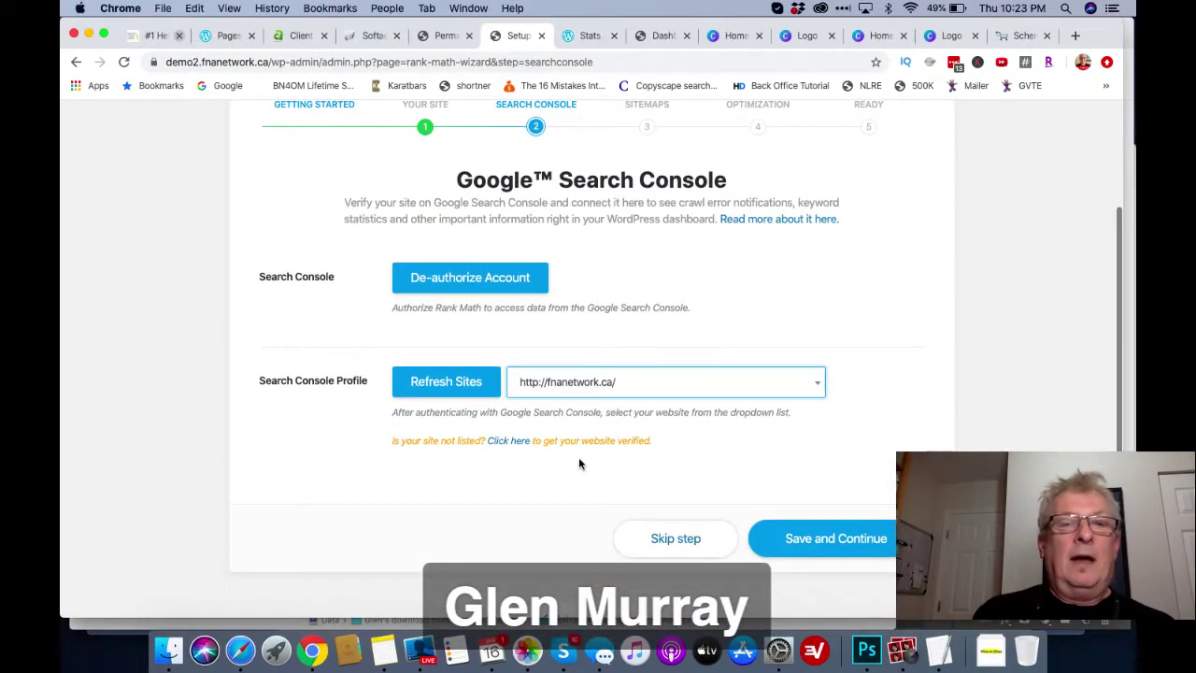
click(508, 441)
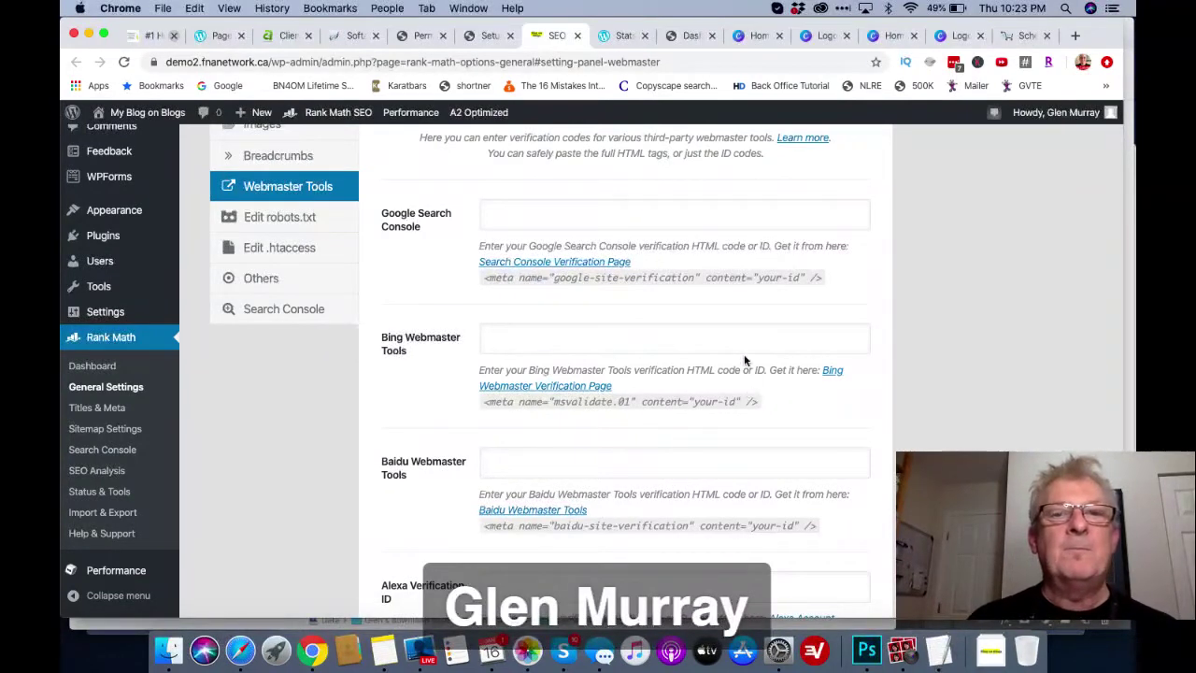
- Open Google's Search Console verification page from the Webmaster Tools settings
scroll(761, 326, up, 2)
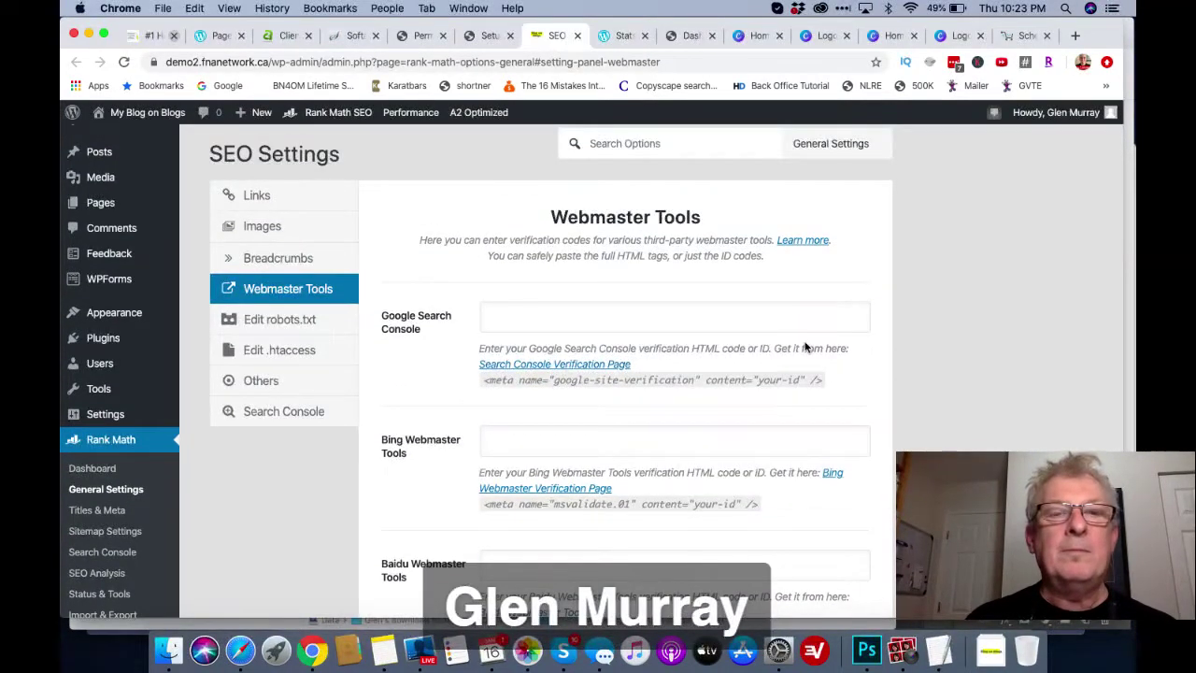
click(560, 366)
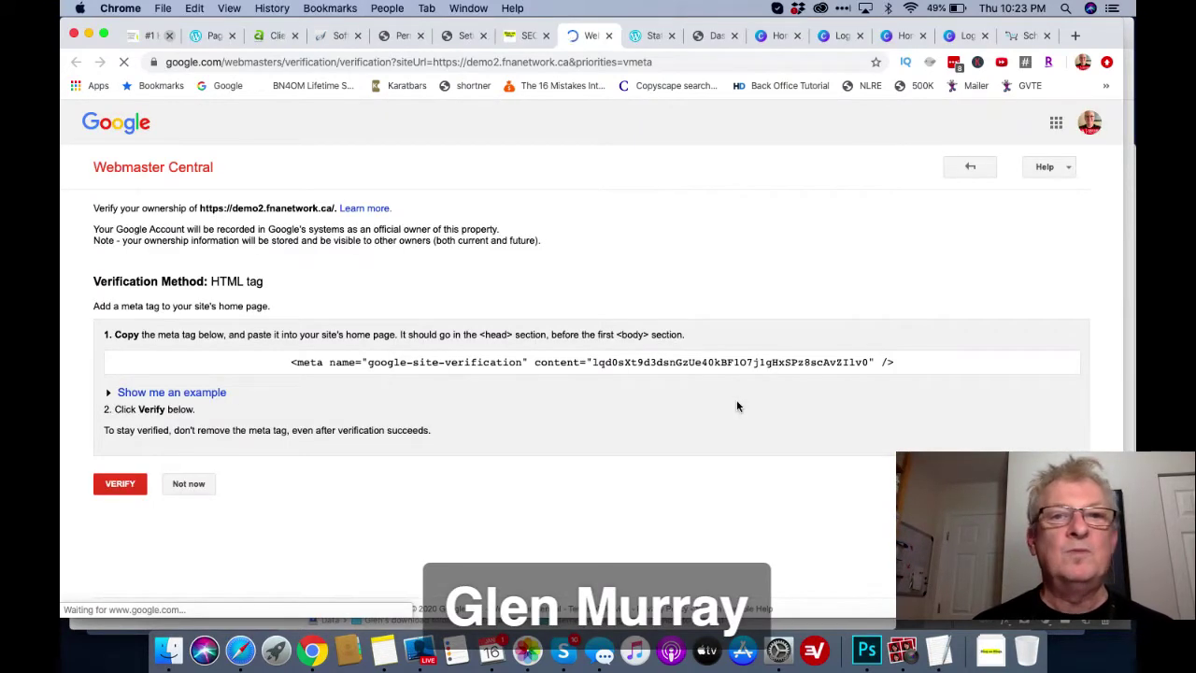
- Try verifying demo2.fnanetwork.ca (it fails), copy the verification meta tag, and return to Rank Math
click(696, 362)
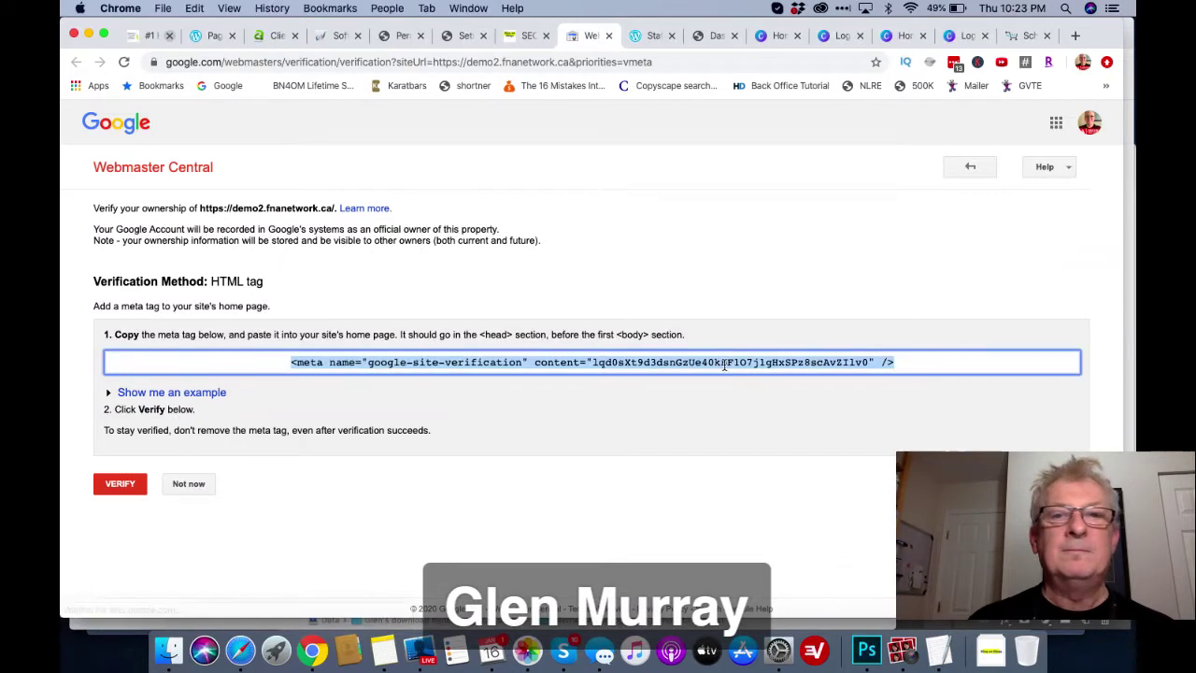
click(118, 485)
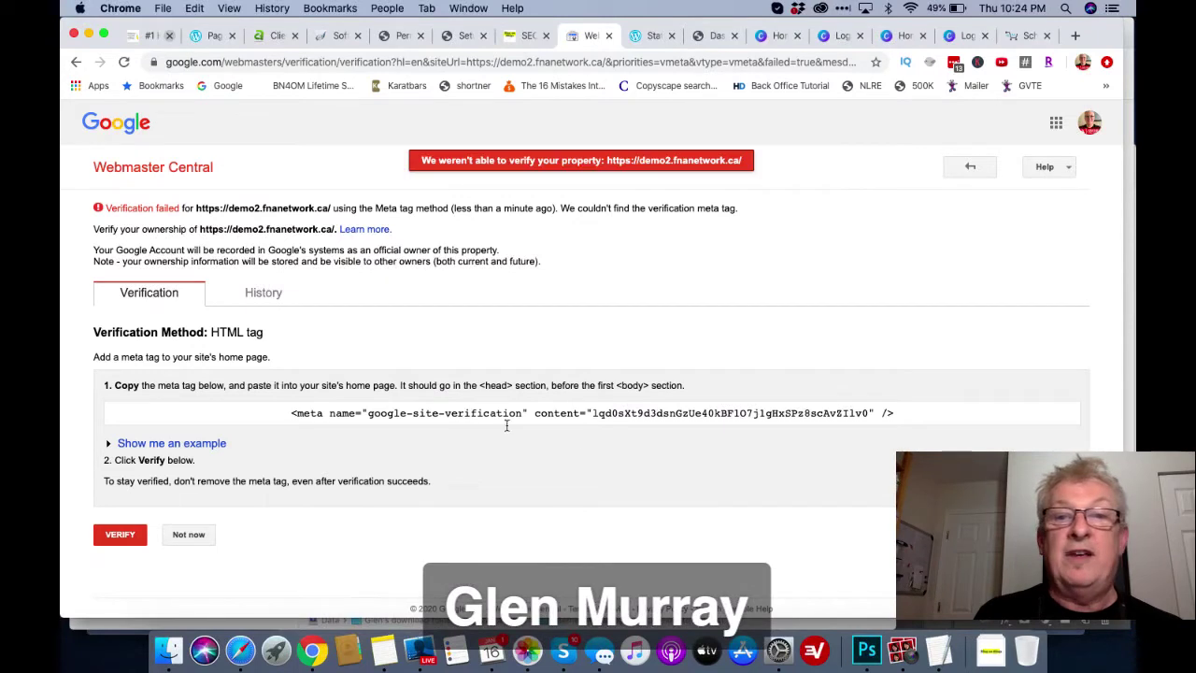
click(574, 417)
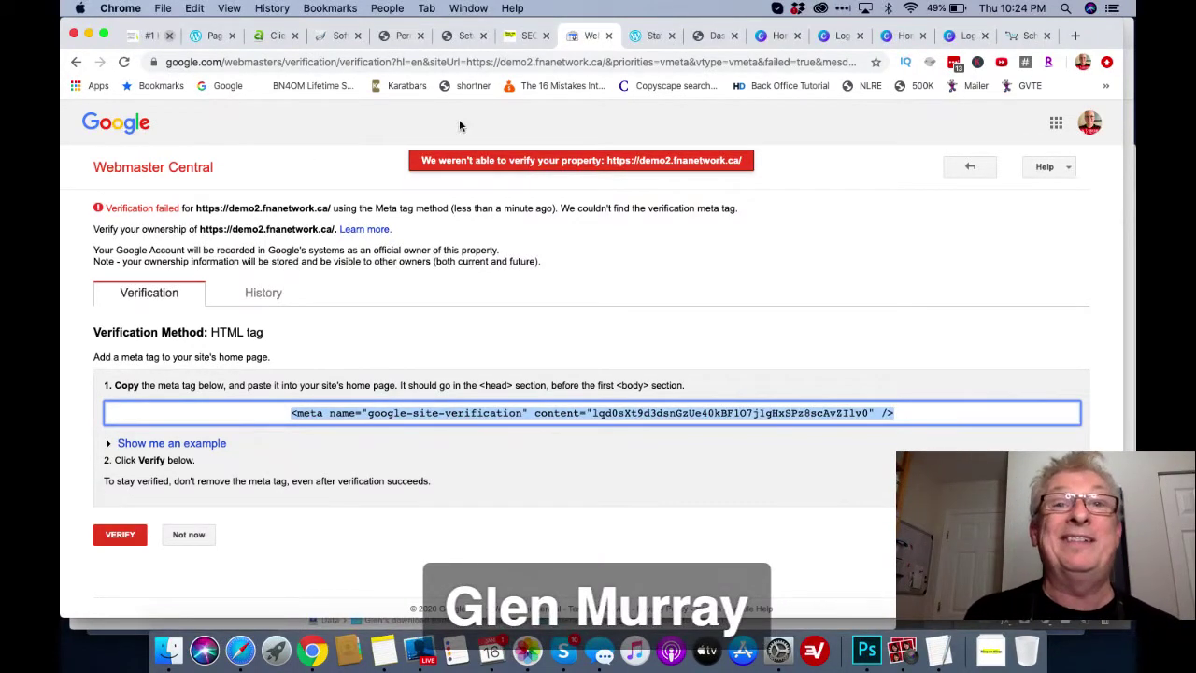
click(525, 35)
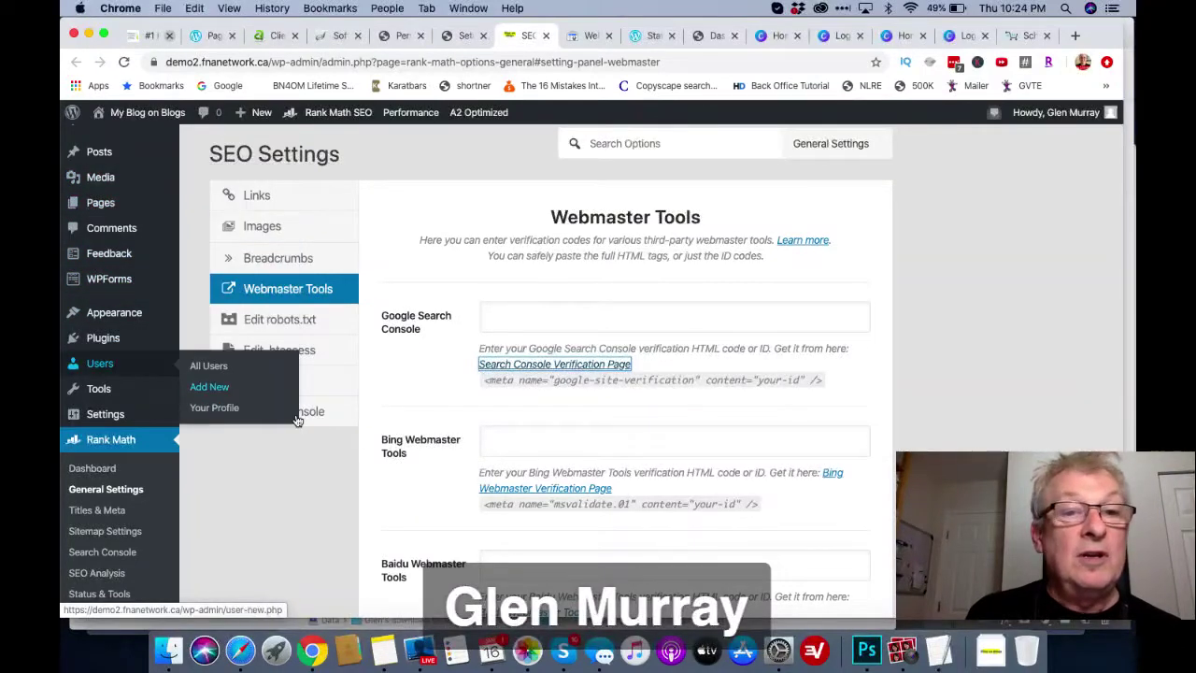
- Paste the google-site-verification meta tag into the Google Search Console field
scroll(367, 467, down, 2)
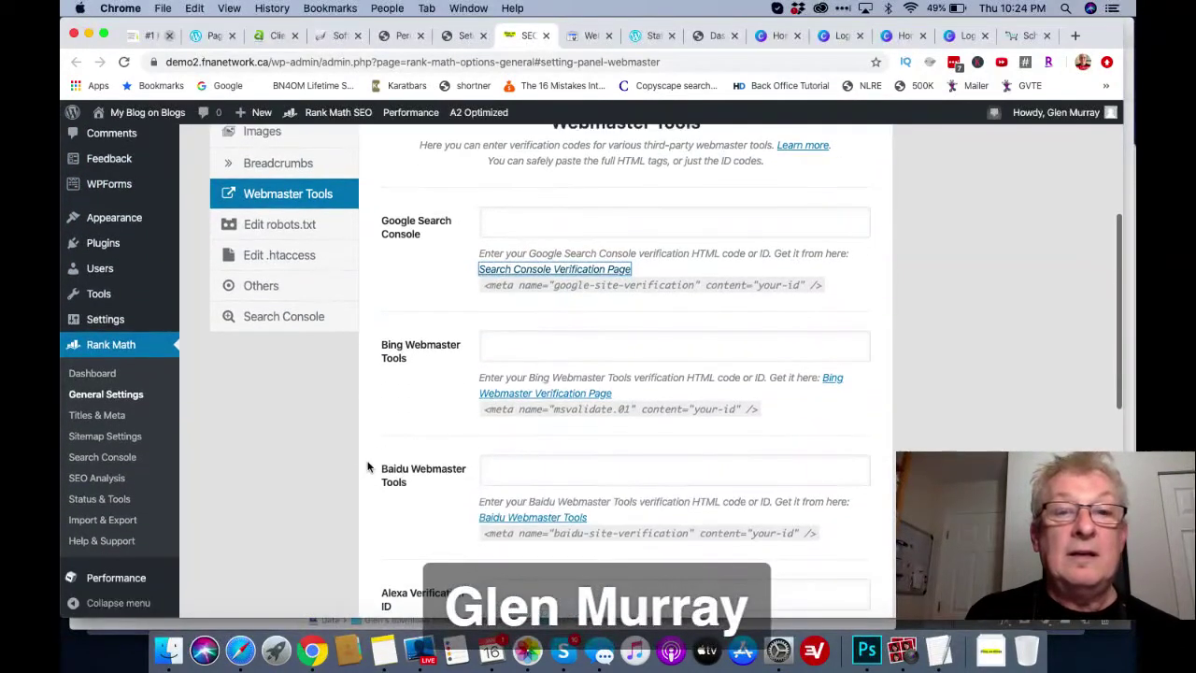
scroll(369, 467, up, 3)
click(559, 357)
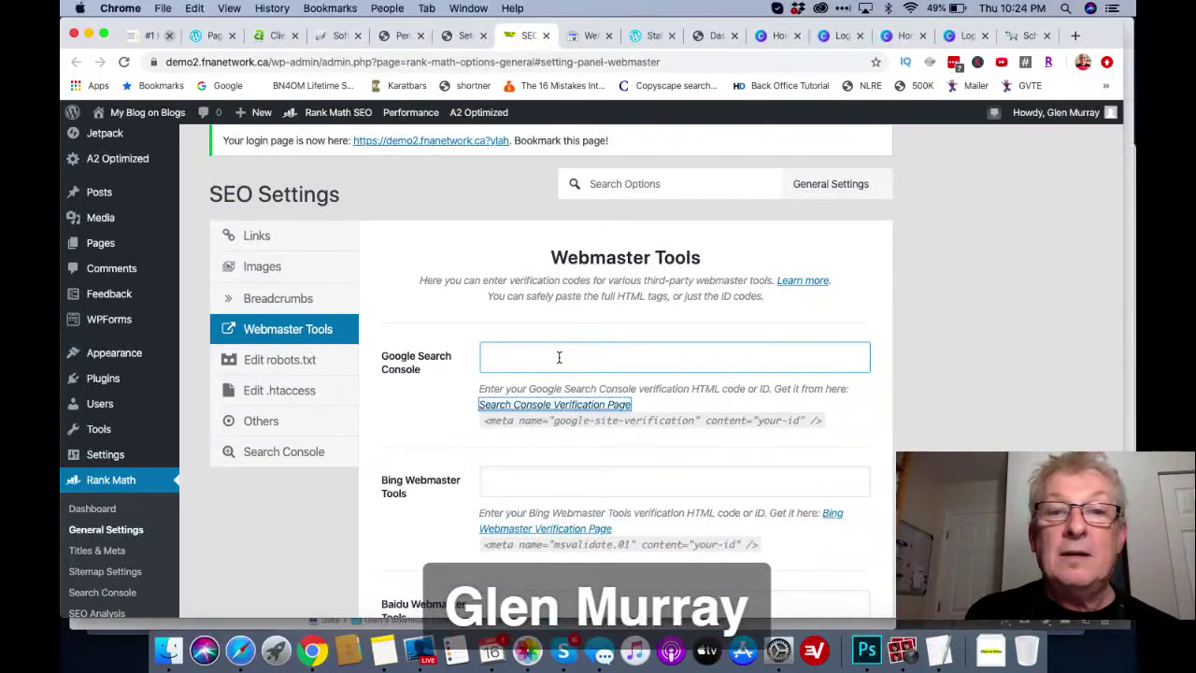
click(559, 357)
key(super+v)
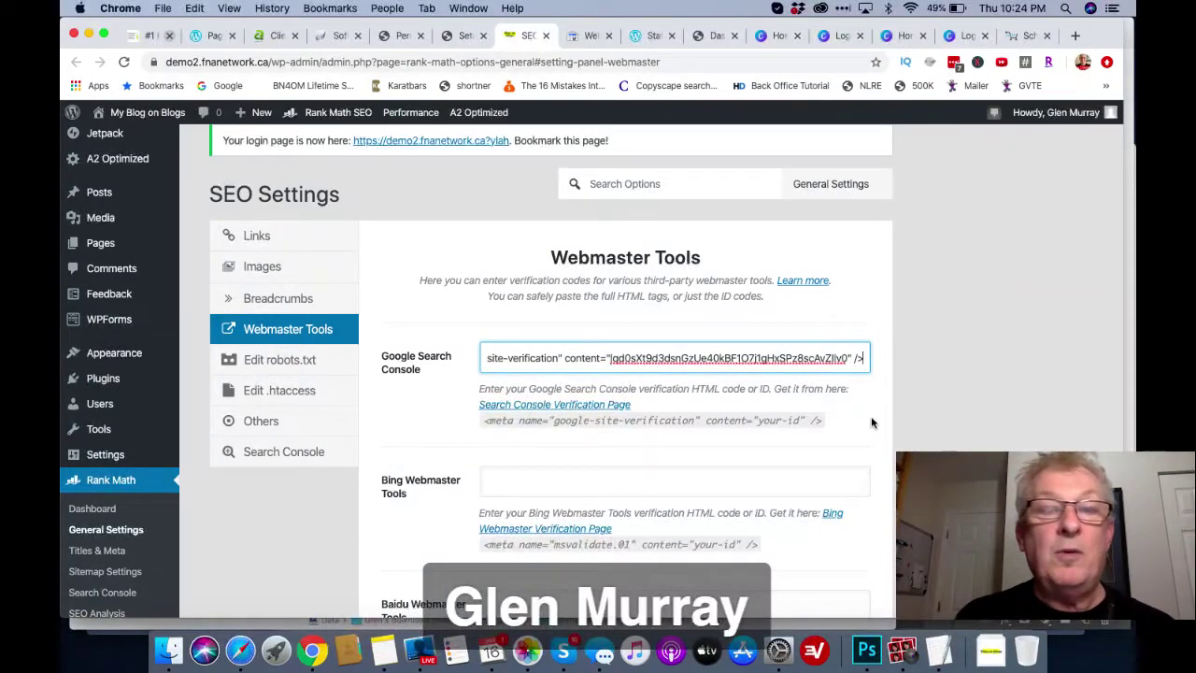
- Save the Webmaster Tools settings so Rank Math confirms 'Settings updated.'
scroll(871, 422, down, 2)
scroll(871, 423, up, 3)
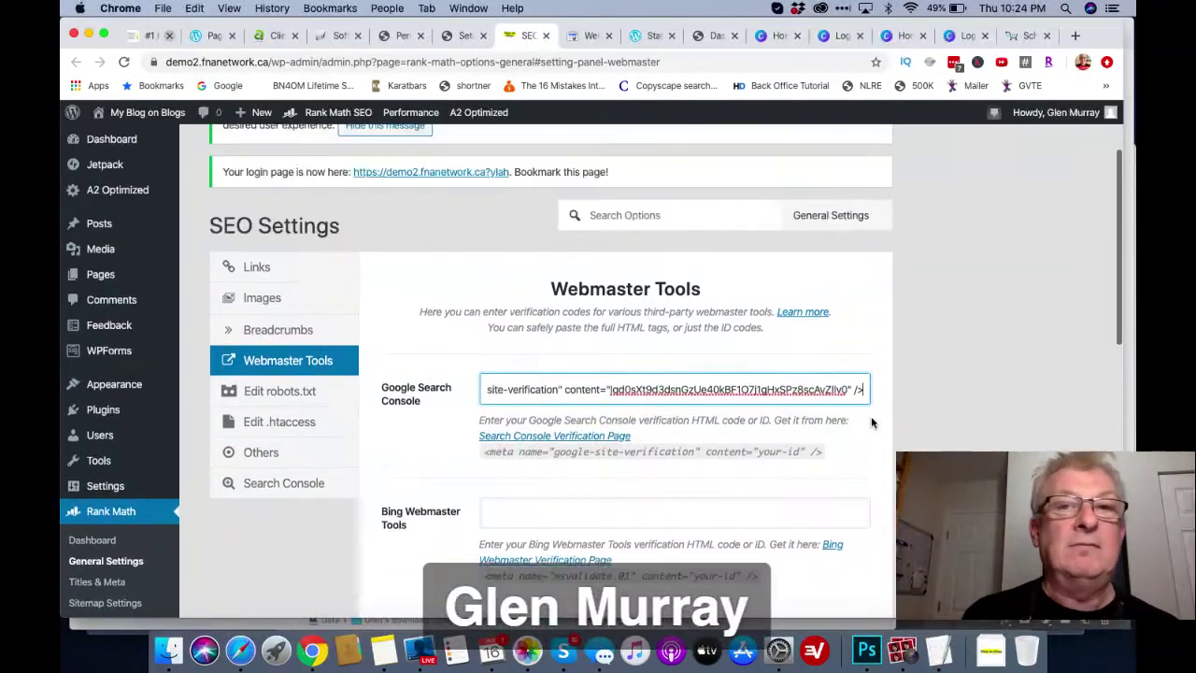
scroll(871, 423, down, 1)
scroll(871, 422, up, 3)
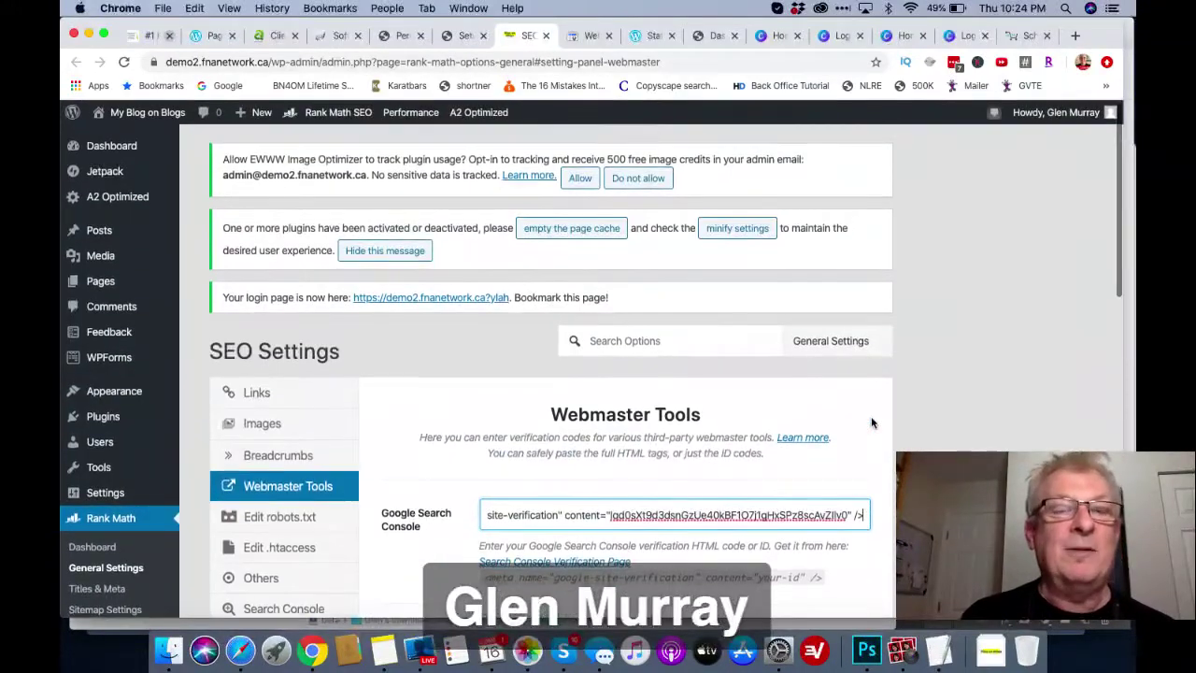
scroll(871, 422, down, 5)
scroll(871, 422, down, 1)
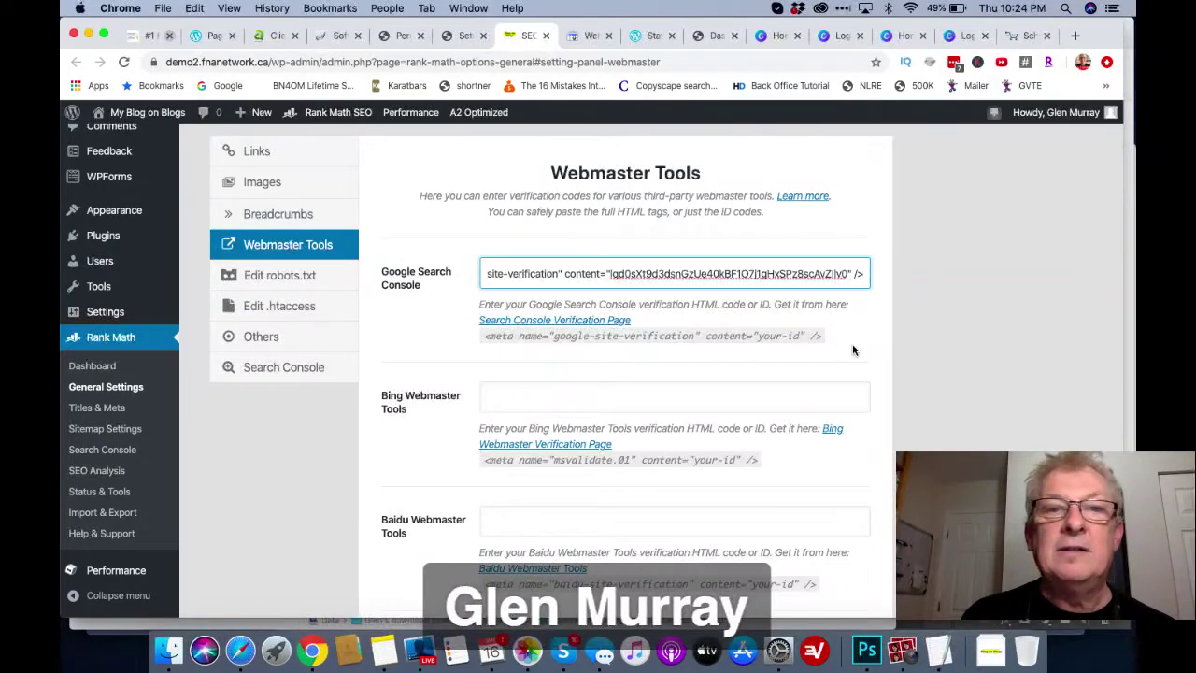
scroll(860, 341, down, 2)
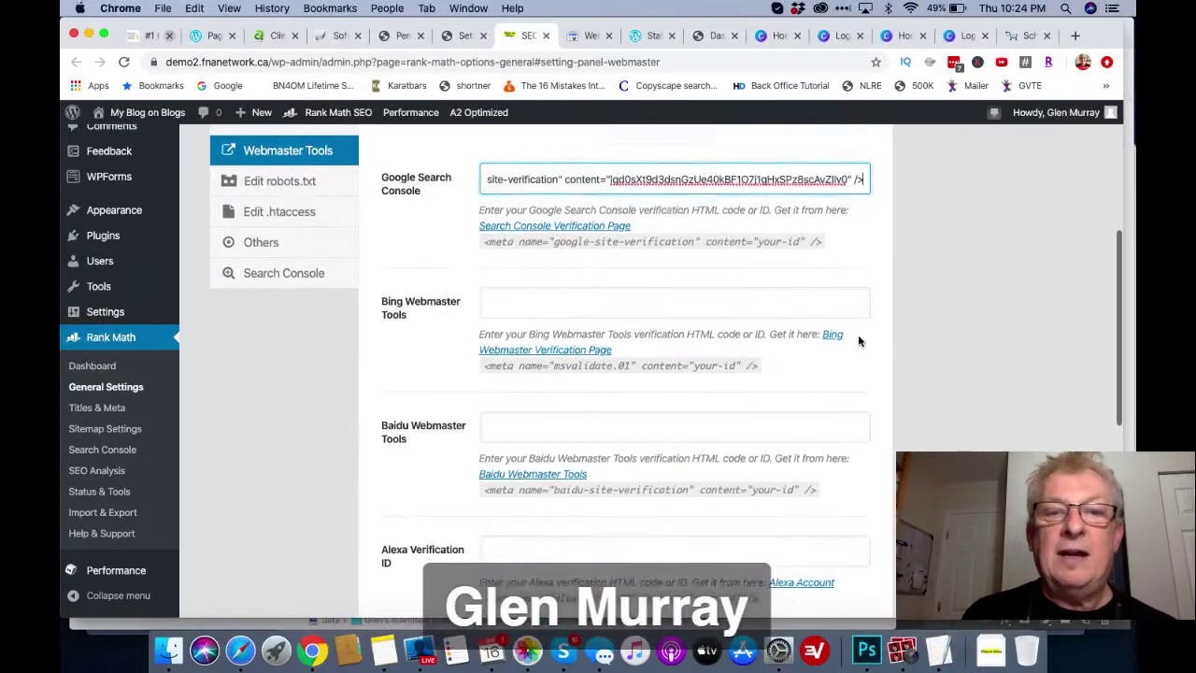
scroll(860, 341, down, 10)
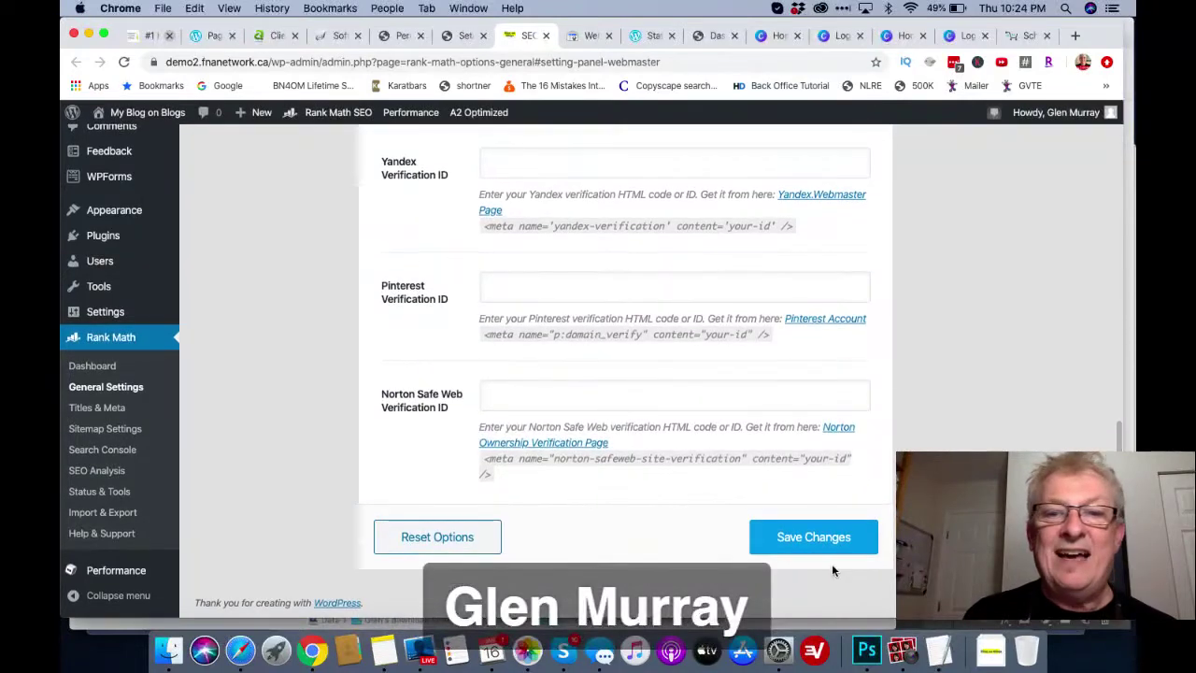
click(800, 538)
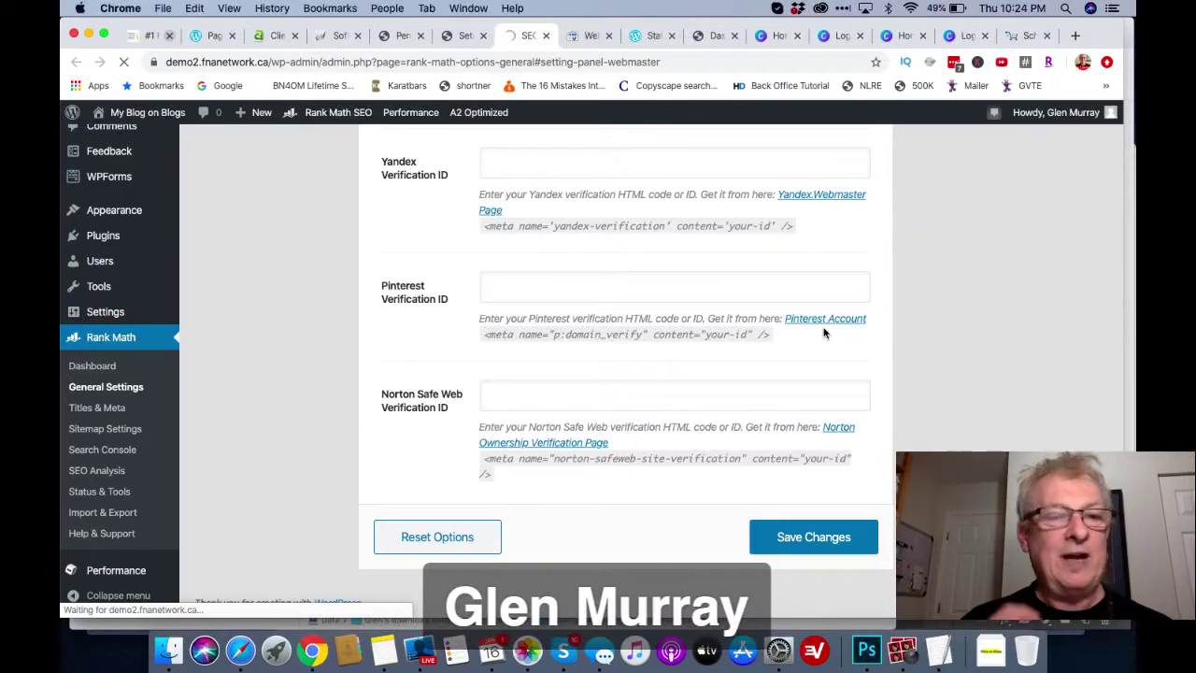
scroll(824, 334, up, 5)
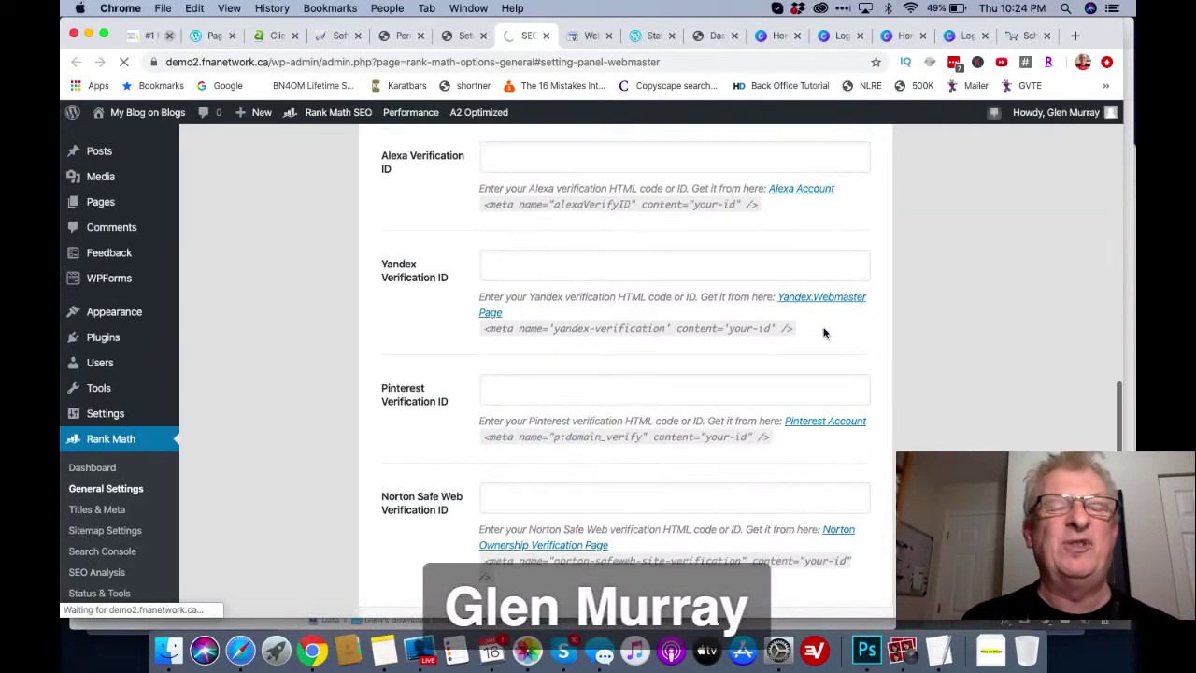
scroll(824, 334, up, 4)
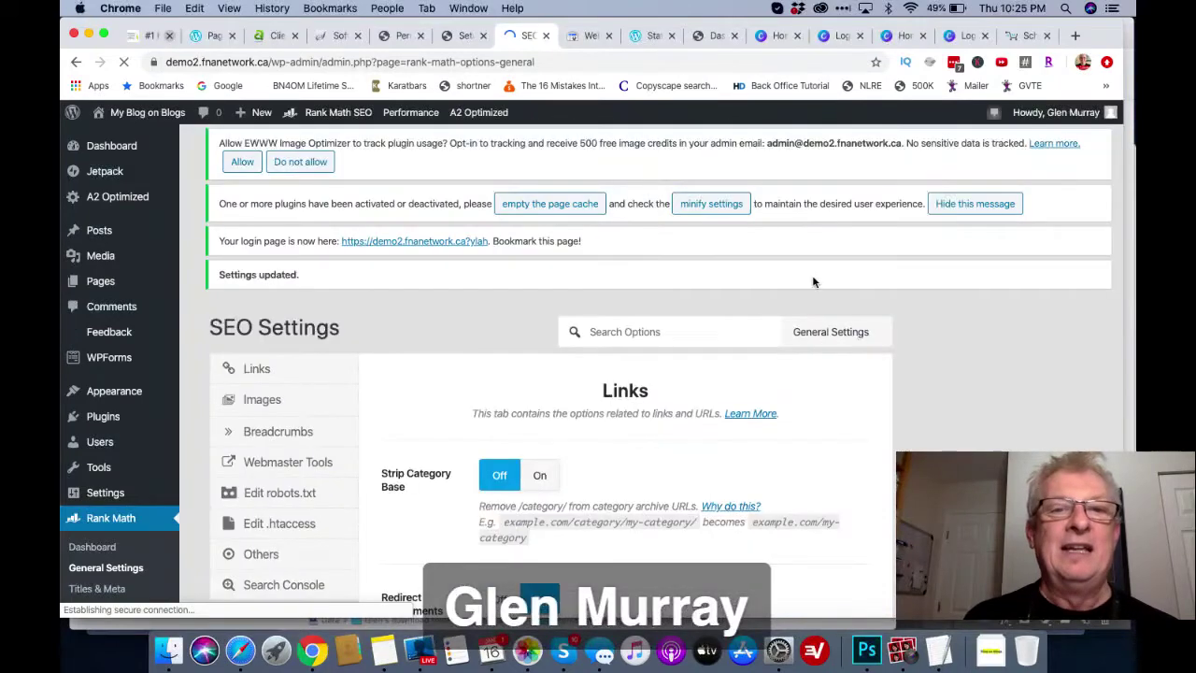
scroll(779, 346, down, 3)
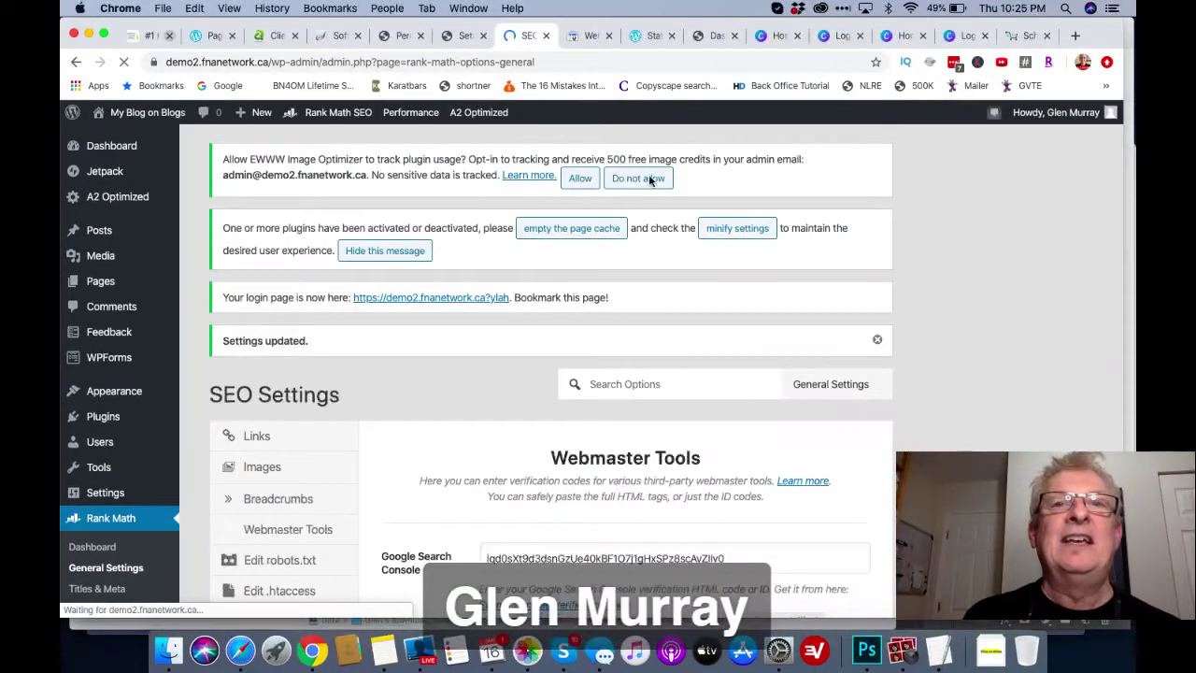
- Verify demo2.fnanetwork.ca in Webmaster Central and close the verification tab
key(ctrl+Tab)
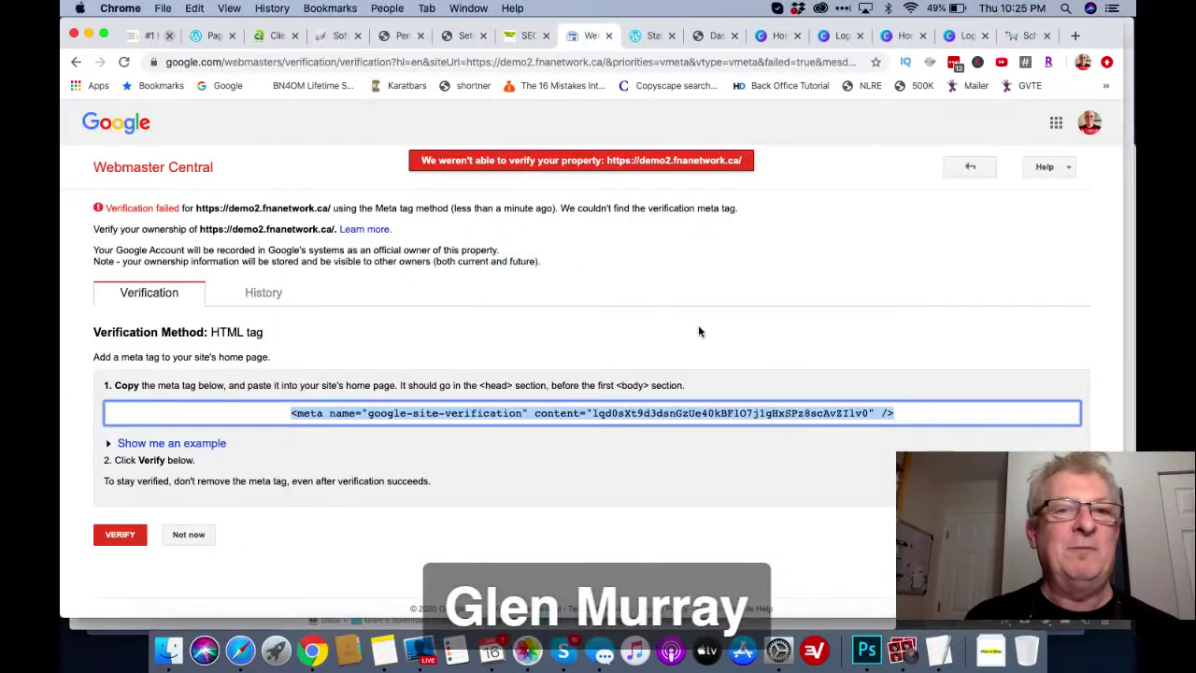
click(136, 540)
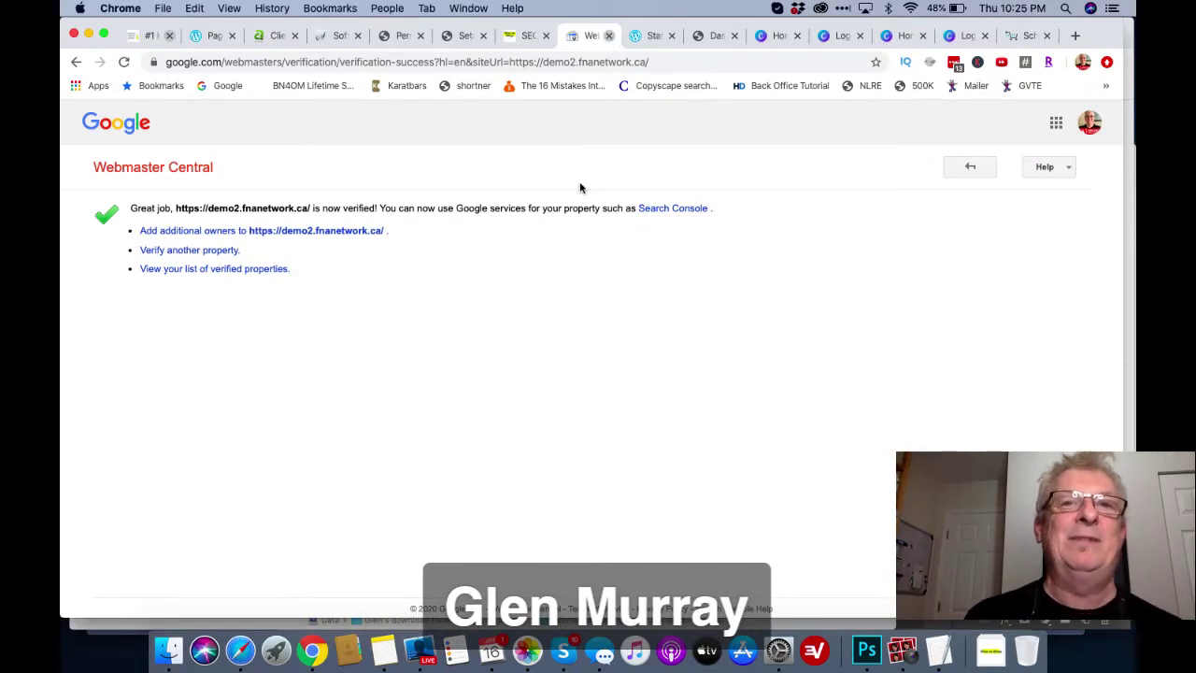
key(super+w)
- Go to the Rank Math dashboard and launch the Setup Wizard
scroll(439, 431, down, 3)
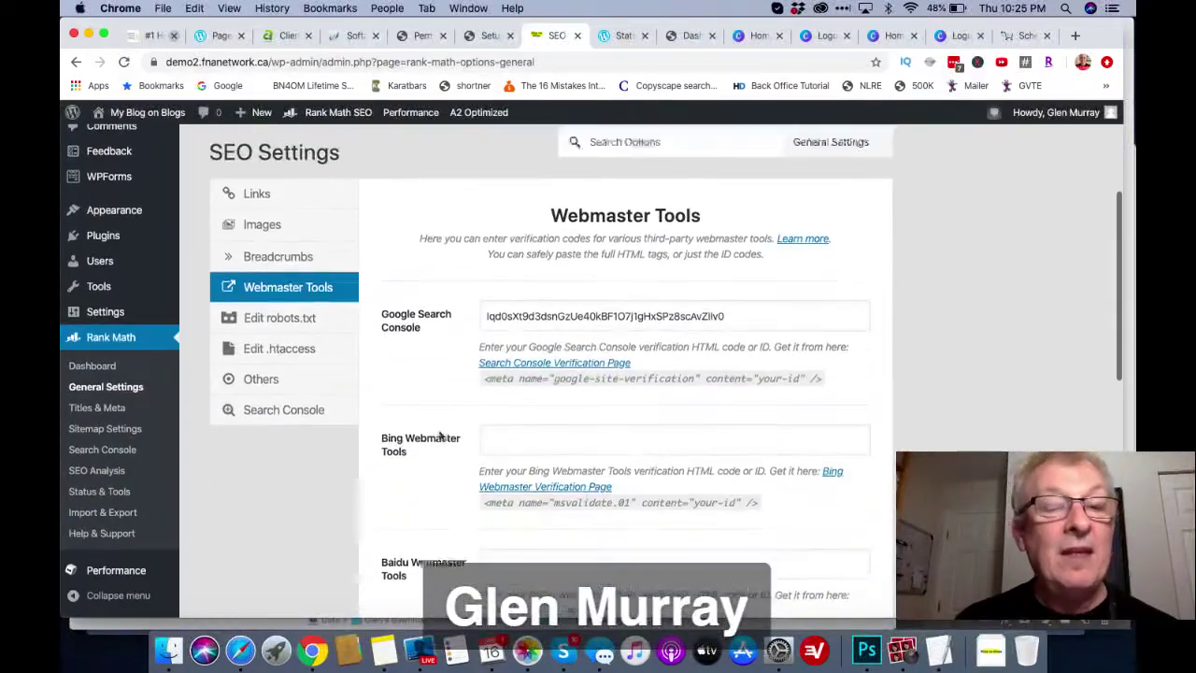
scroll(439, 437, up, 3)
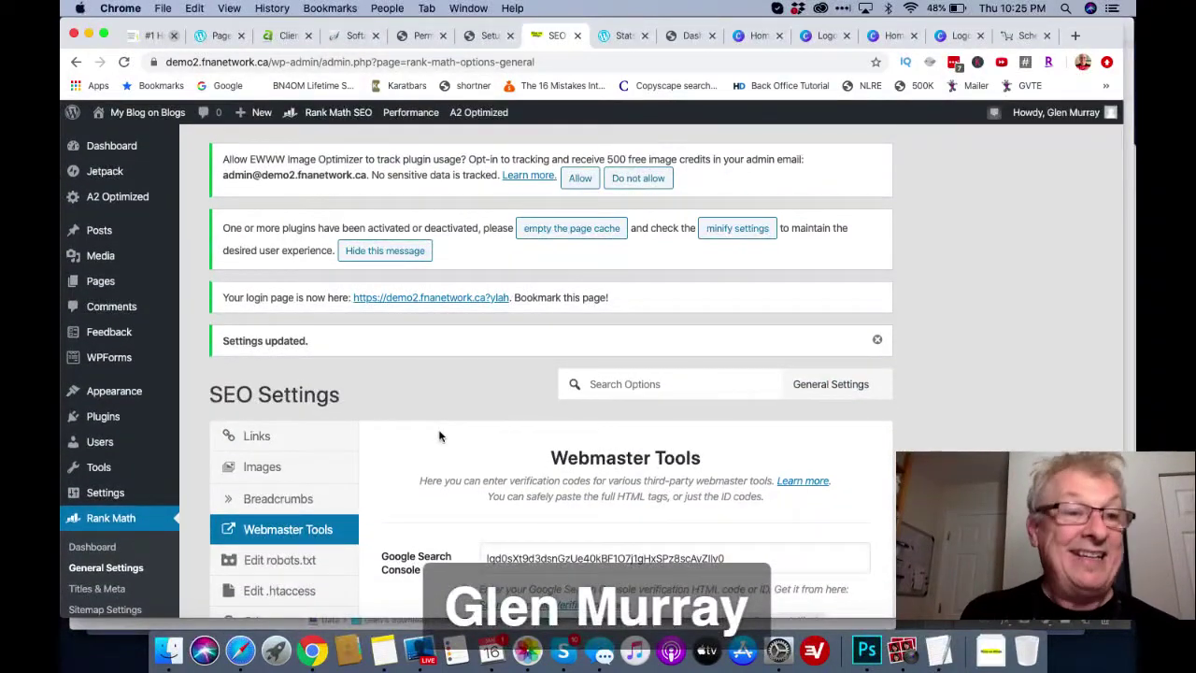
scroll(439, 436, down, 2)
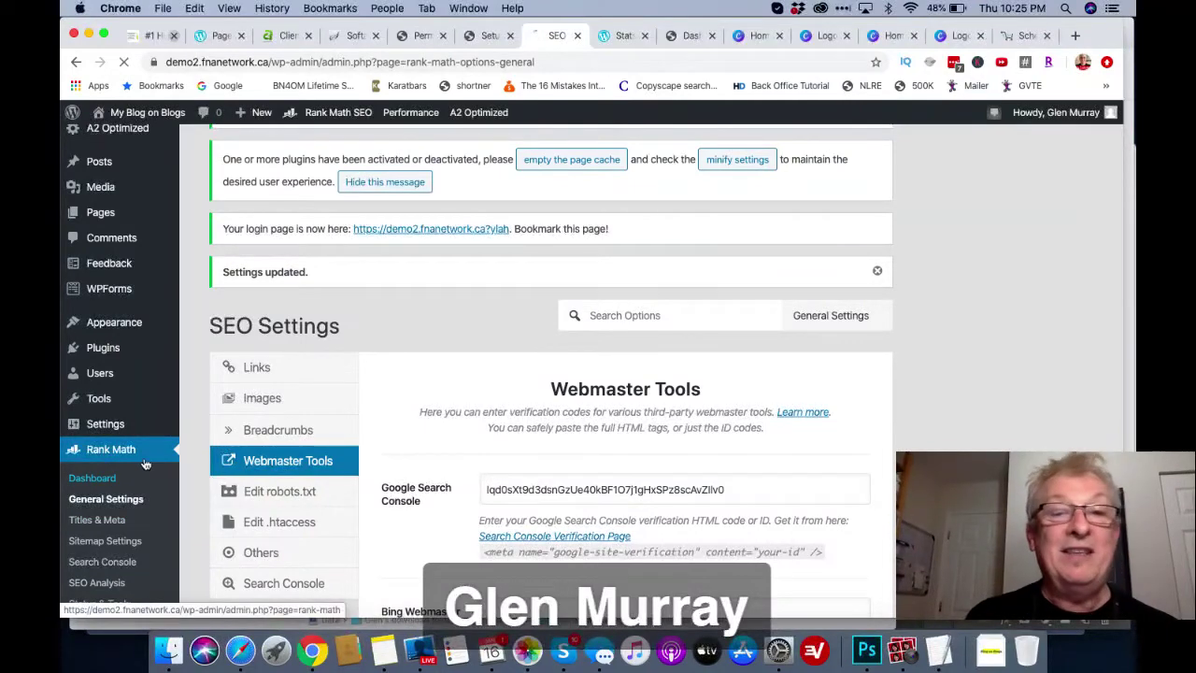
click(96, 478)
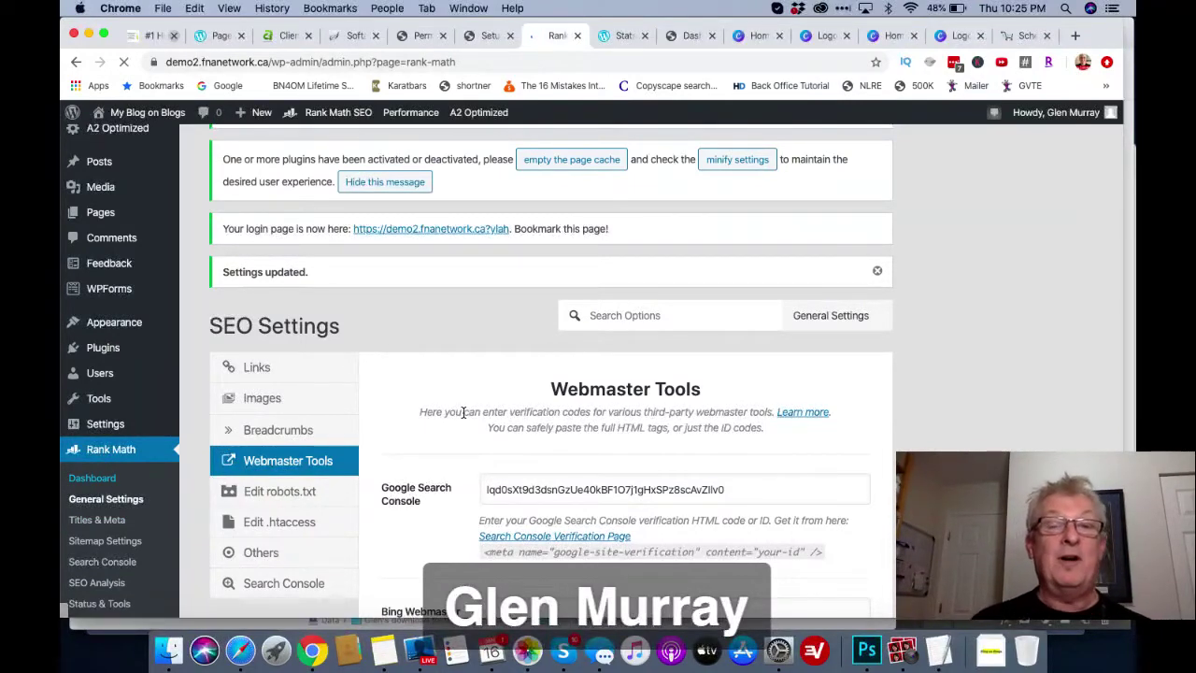
scroll(785, 383, down, 2)
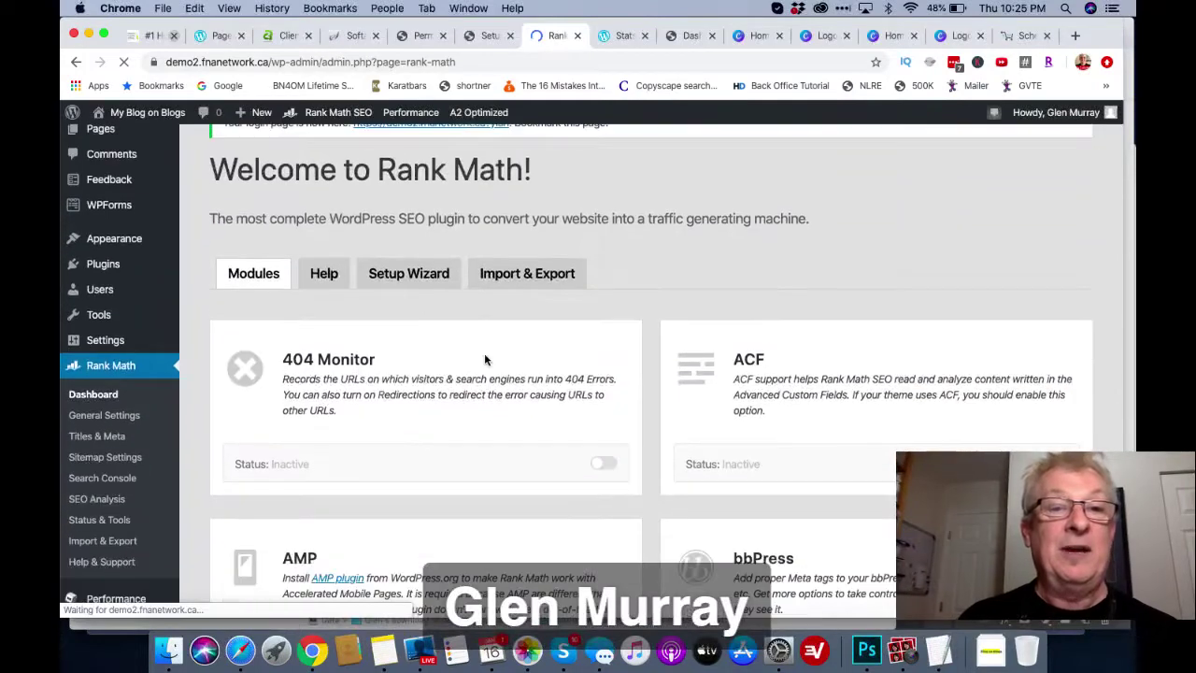
click(408, 275)
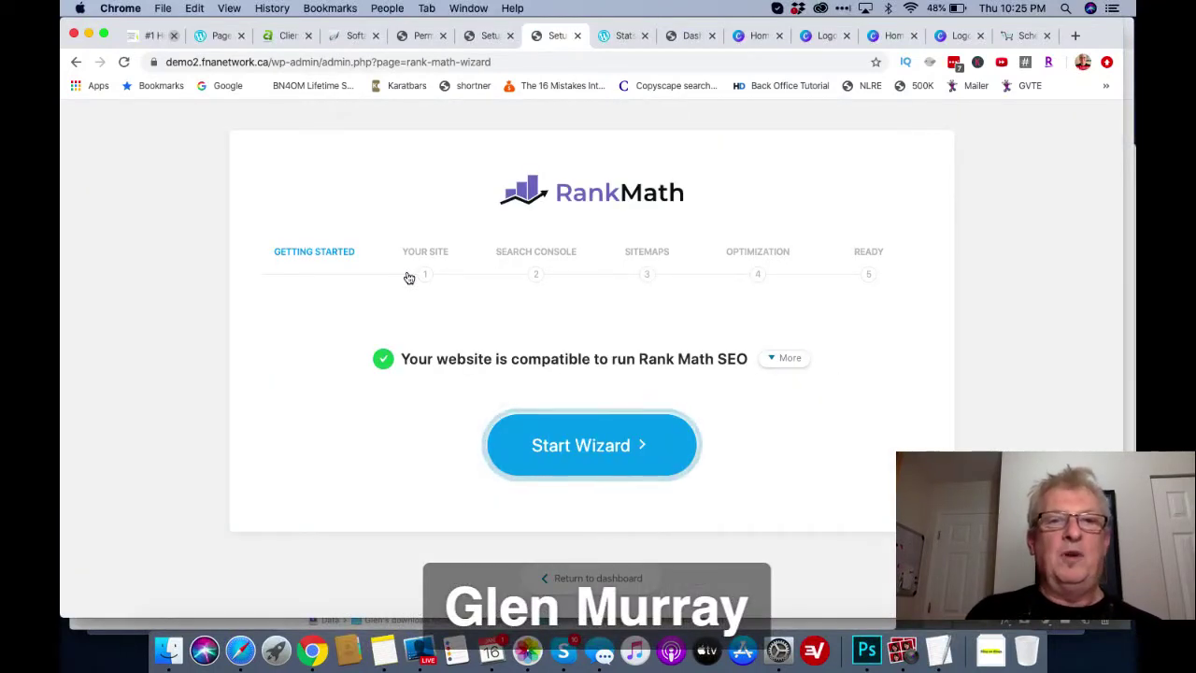
- Restart the wizard and keep the Personal Blog settings with the Blog on Blogs image
click(599, 456)
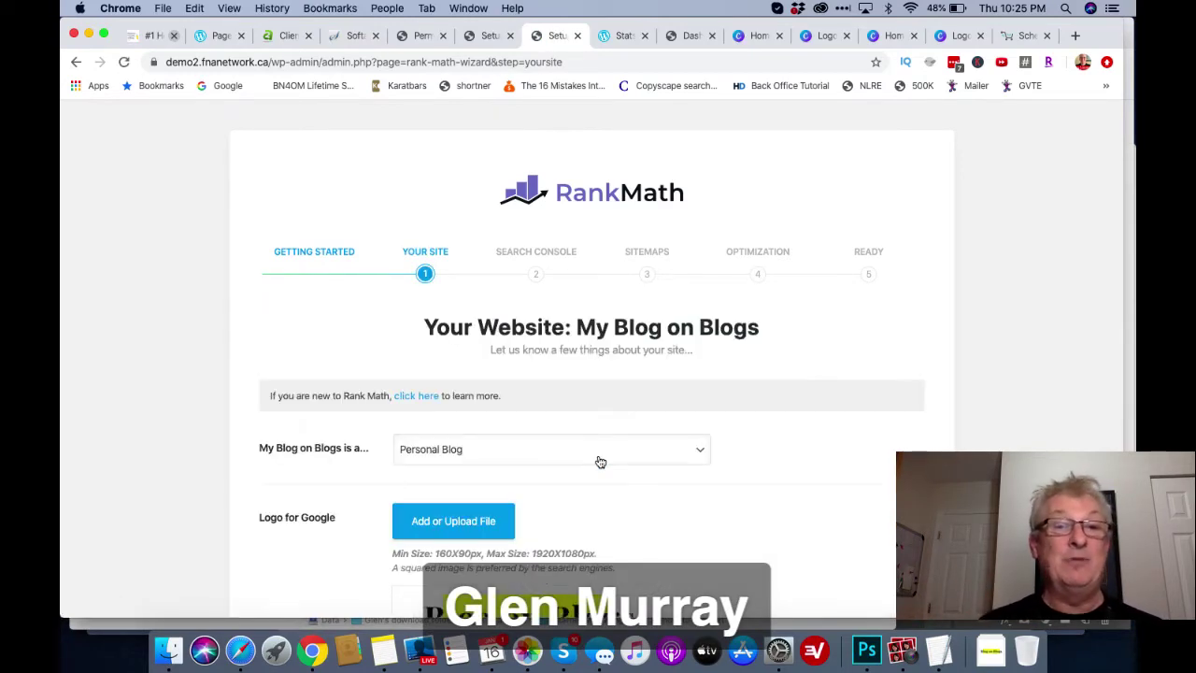
scroll(879, 415, down, 5)
scroll(903, 420, down, 5)
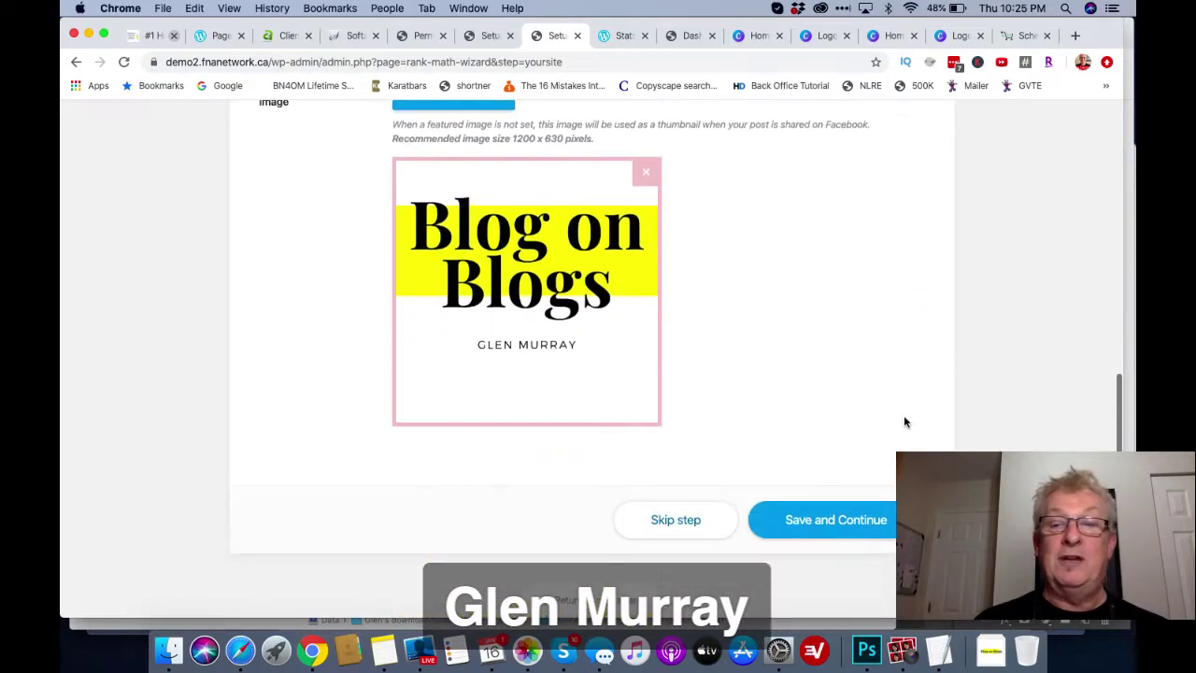
click(831, 526)
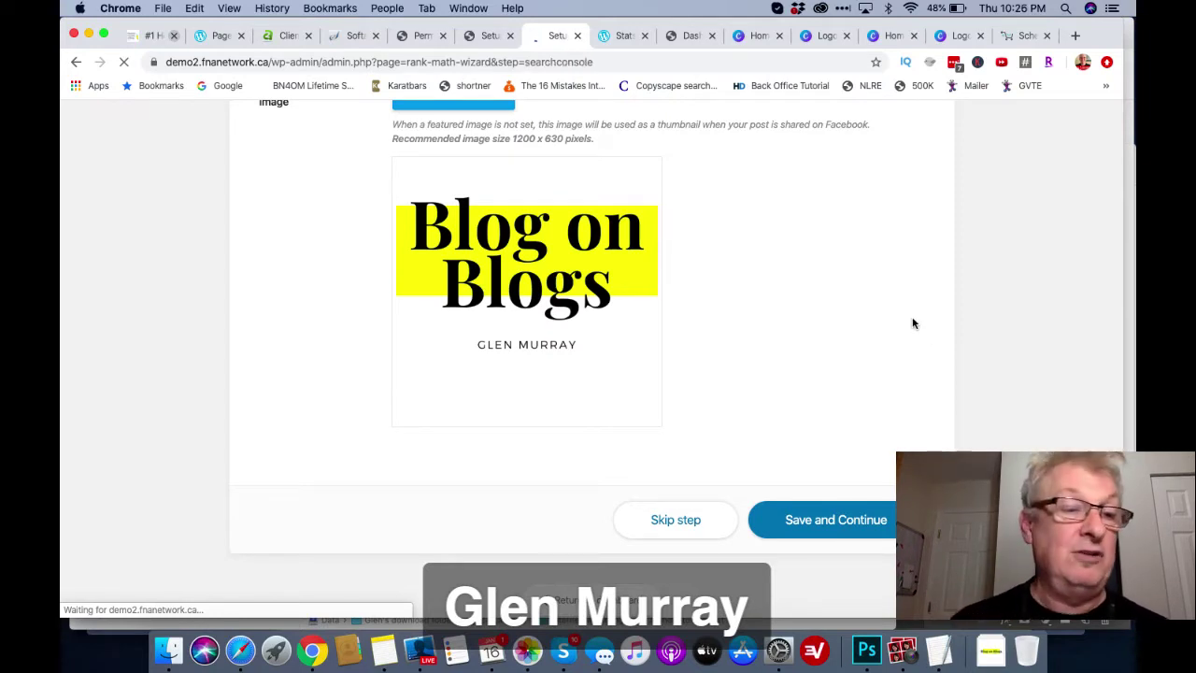
scroll(913, 323, down, 4)
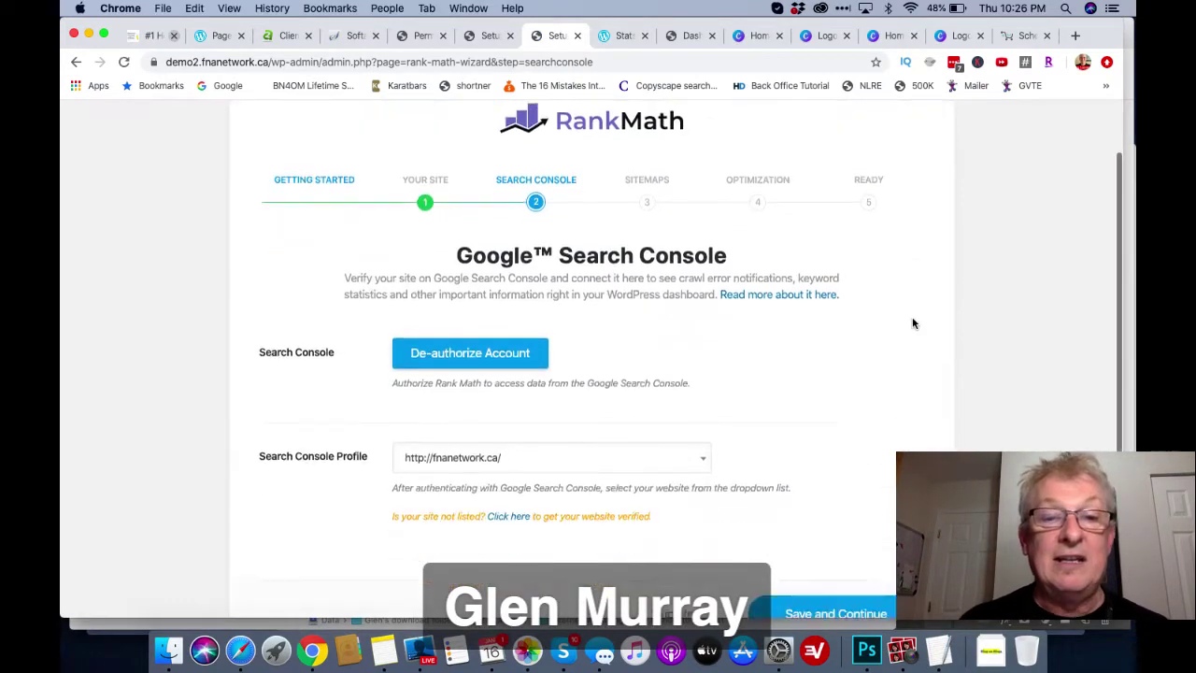
click(668, 329)
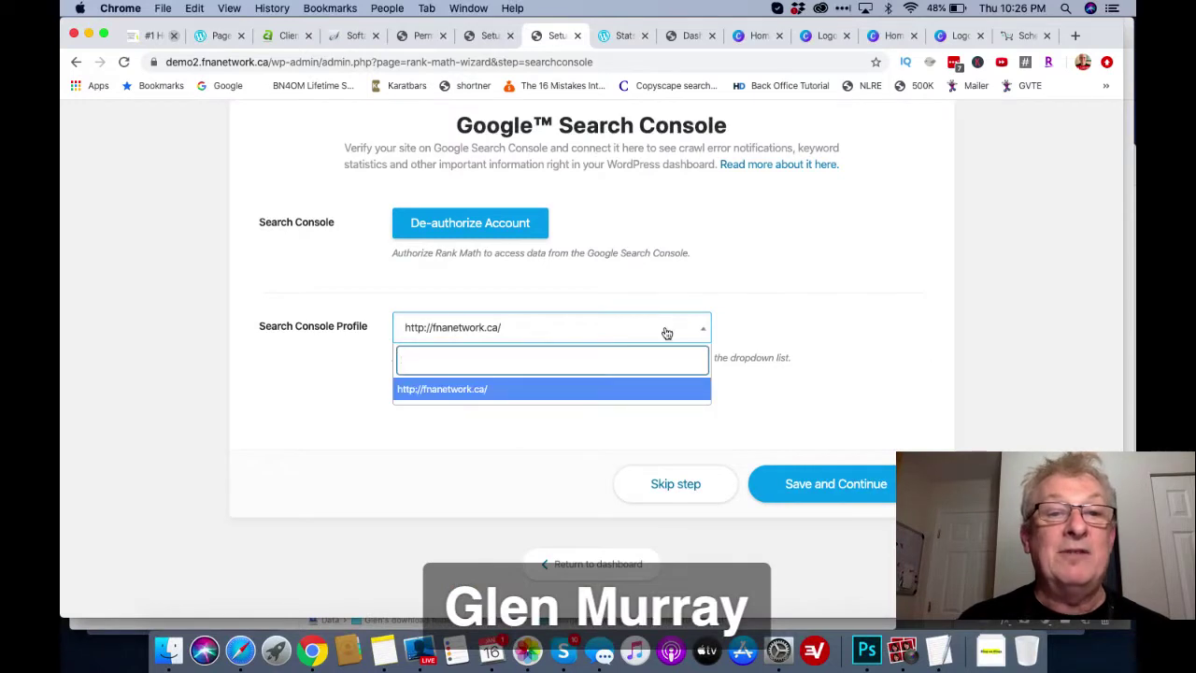
click(643, 326)
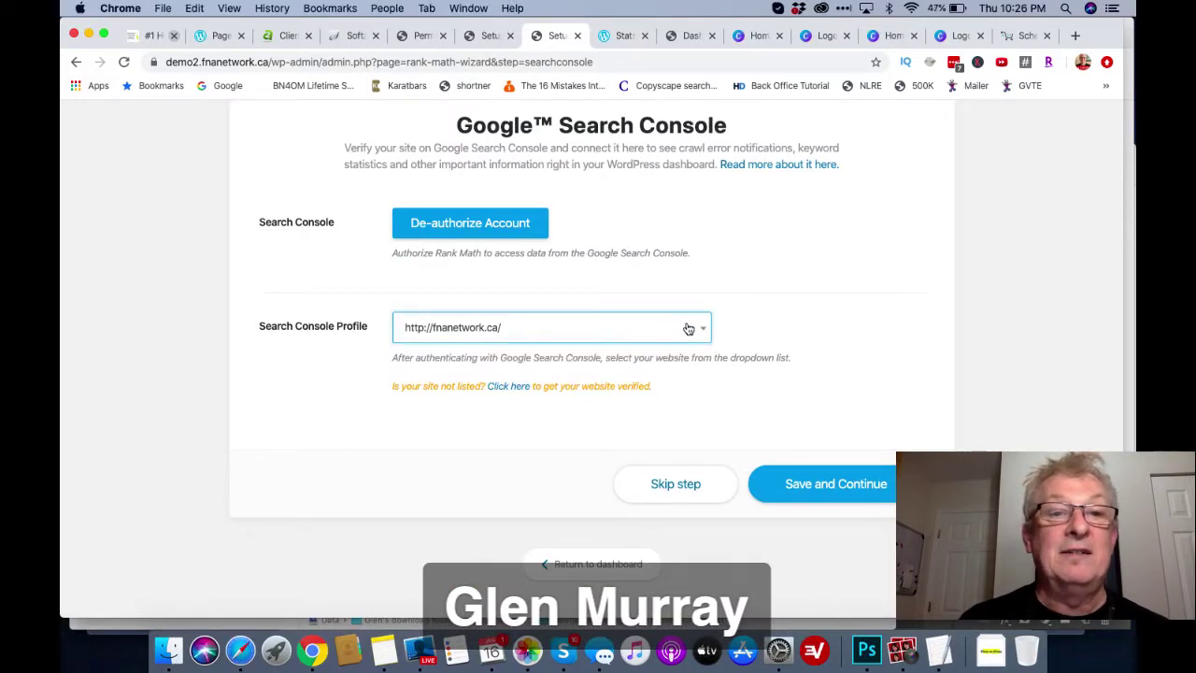
click(688, 329)
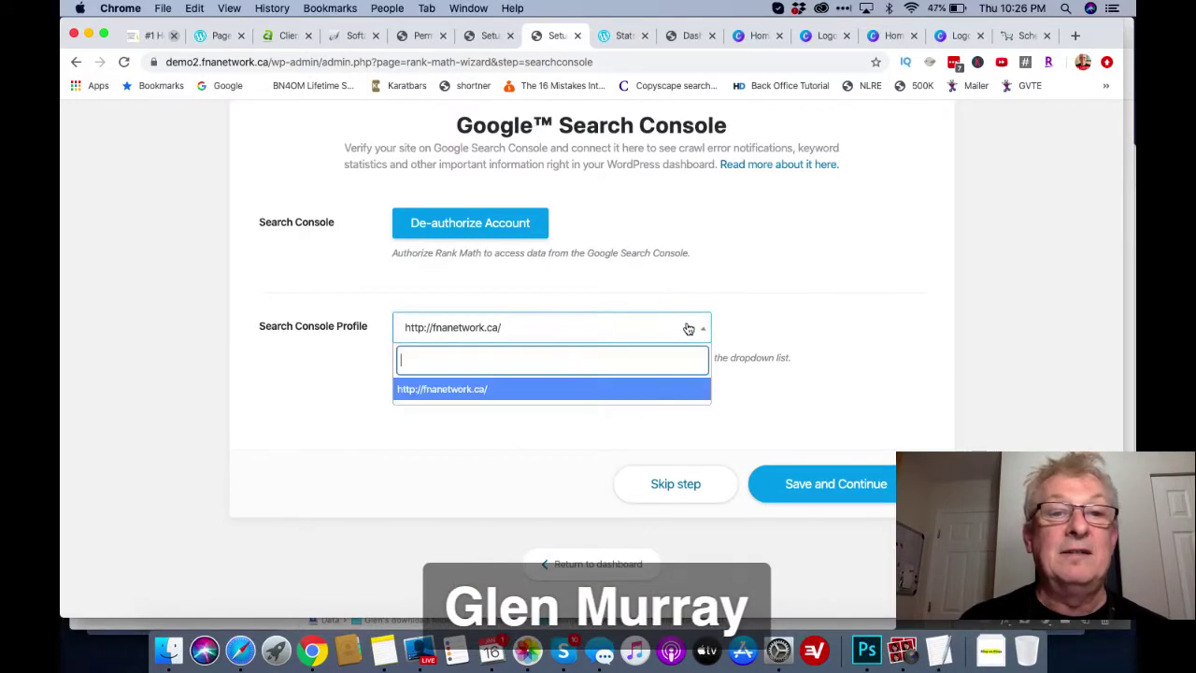
click(646, 390)
- De-authorize the connected Google account from Rank Math's Search Console step
scroll(814, 362, up, 1)
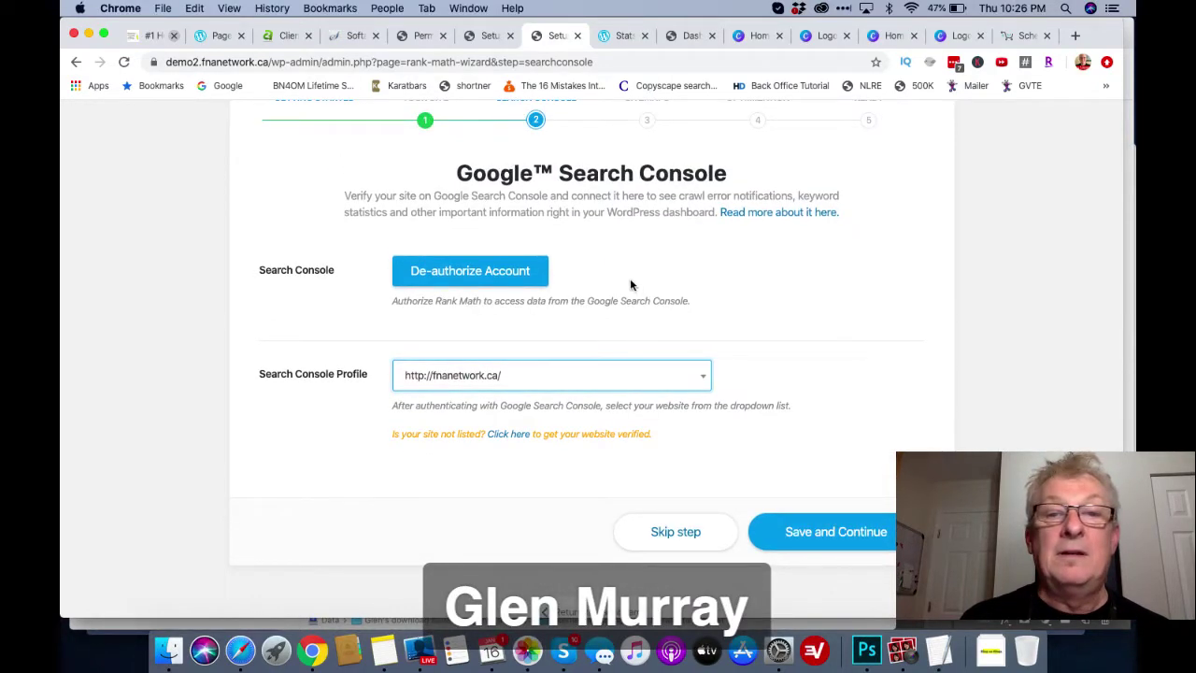
click(599, 380)
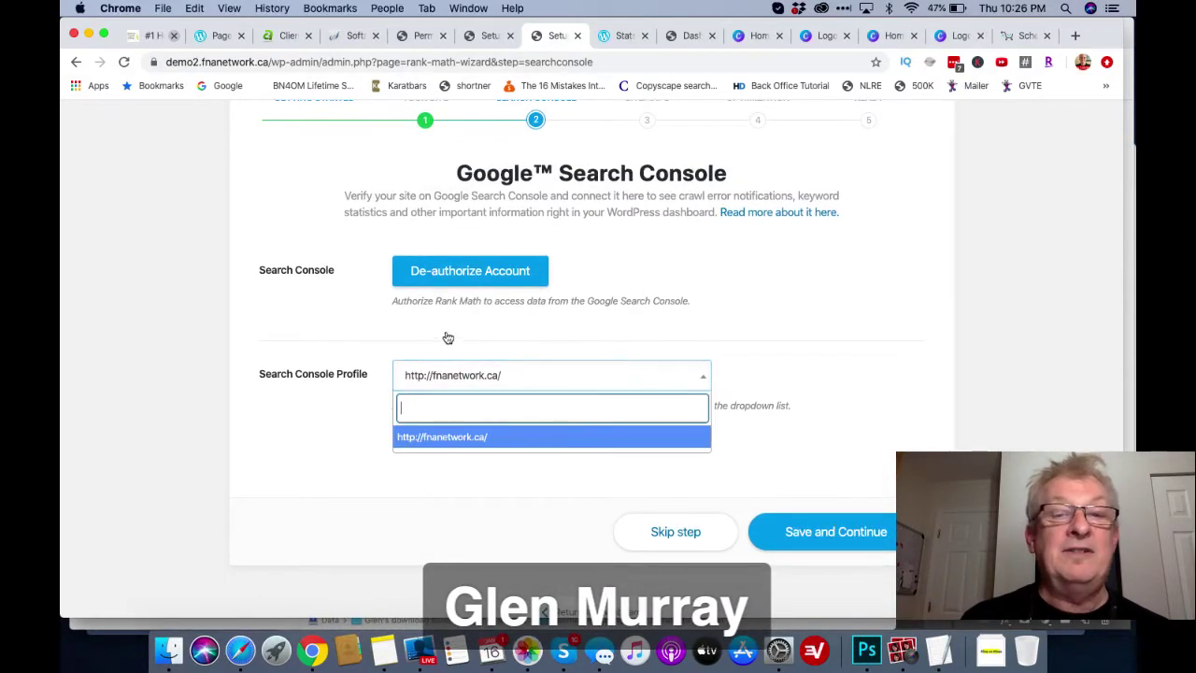
click(664, 333)
click(476, 279)
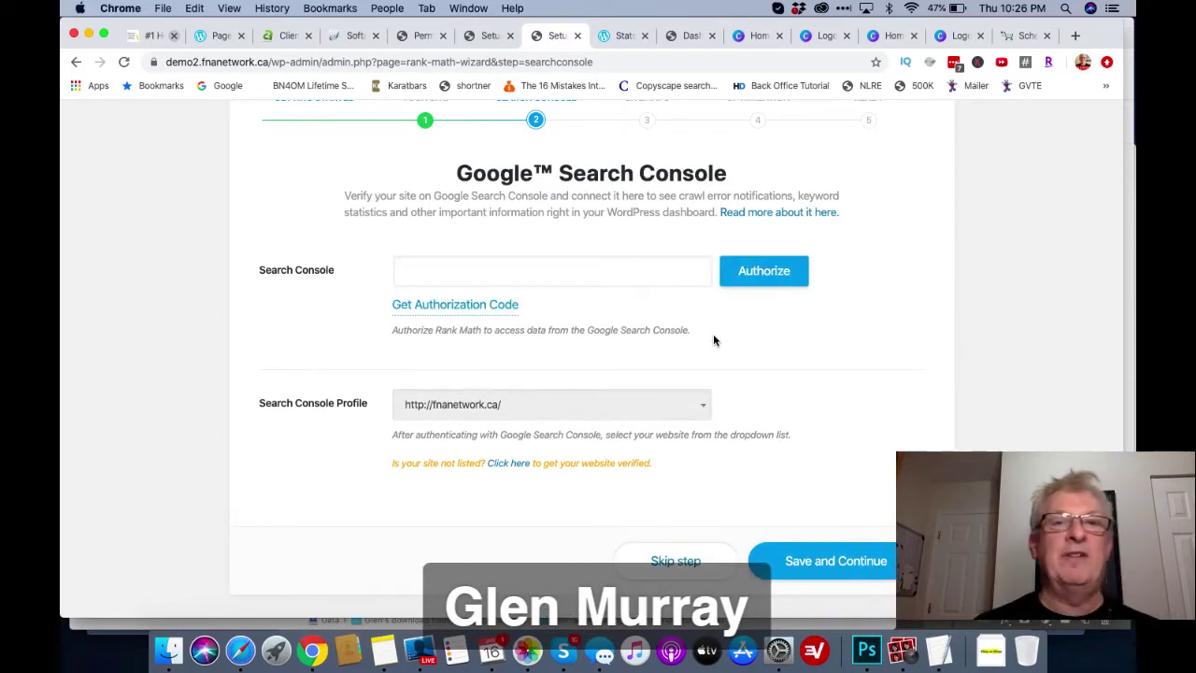
- Generate a new Google authorization code for Rank Math SEO with the chosen Google account and copy it
click(444, 308)
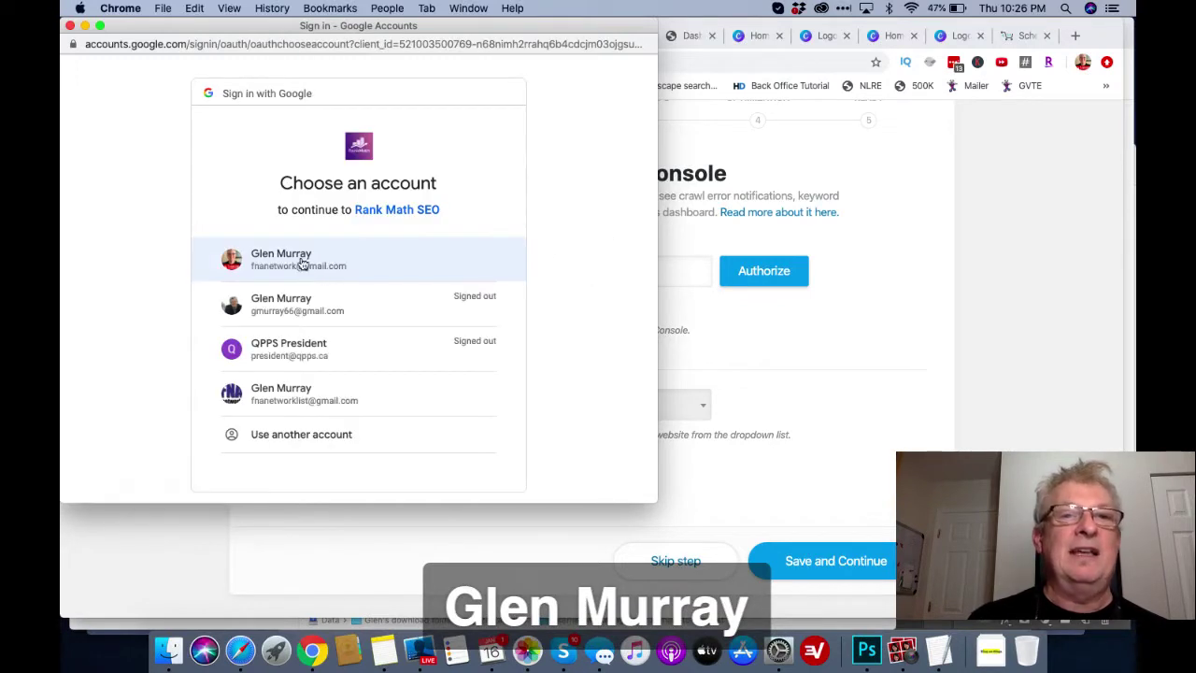
click(309, 268)
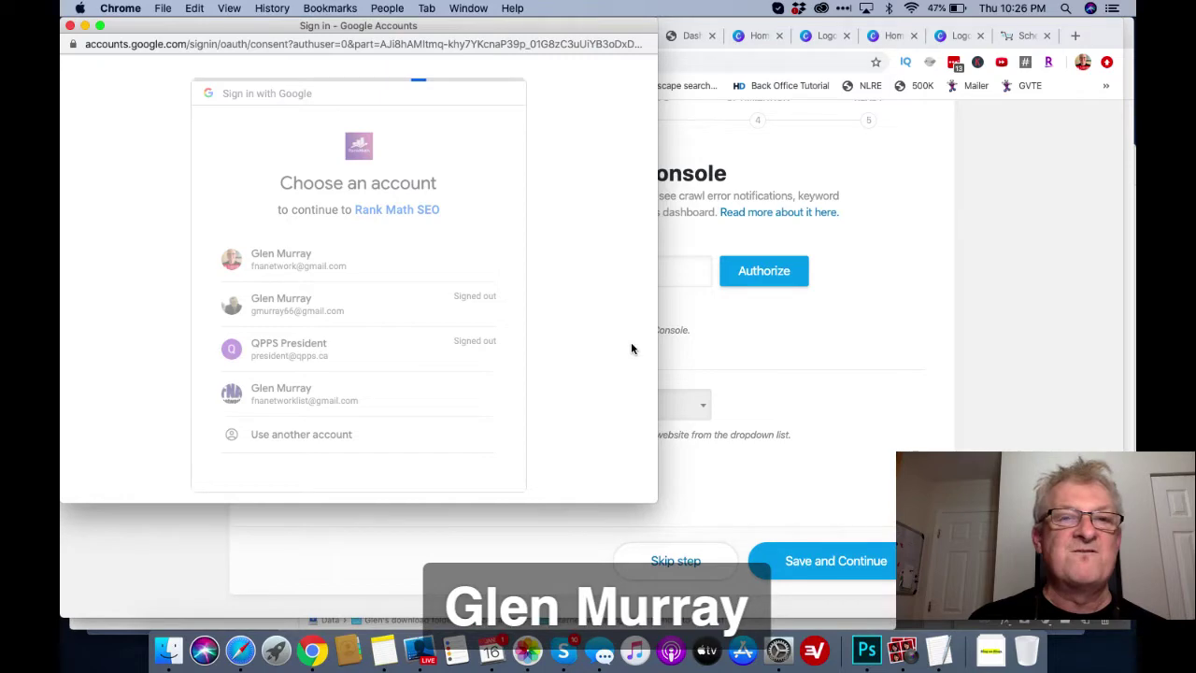
scroll(631, 348, down, 5)
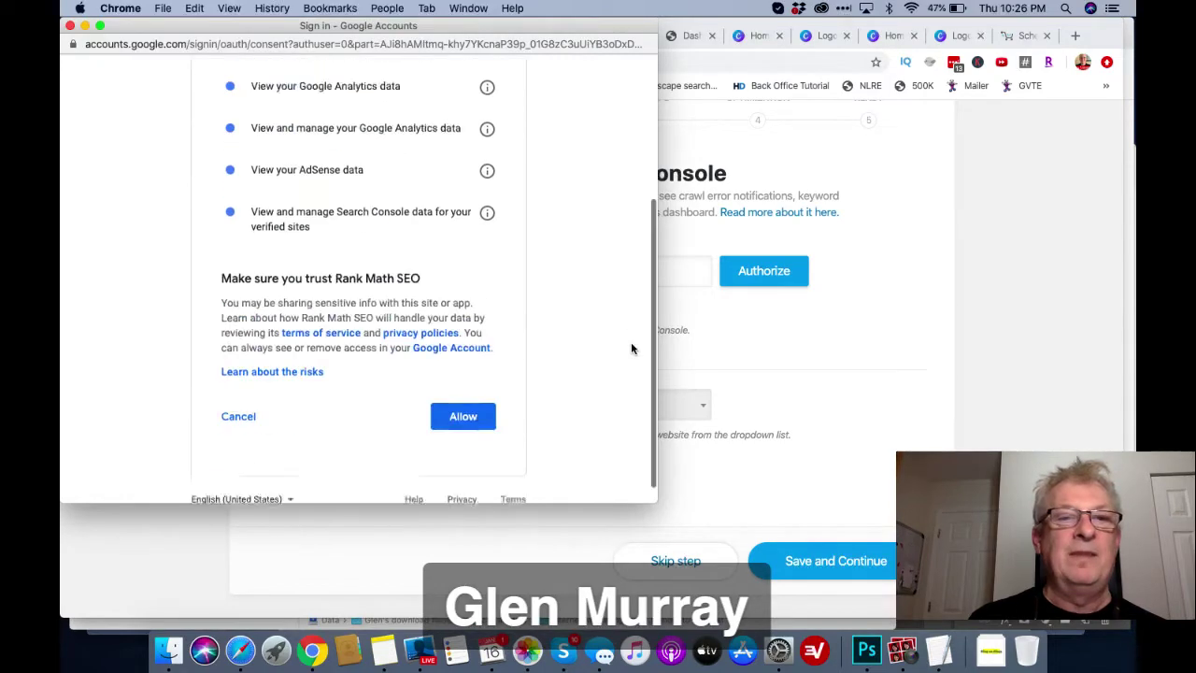
click(467, 394)
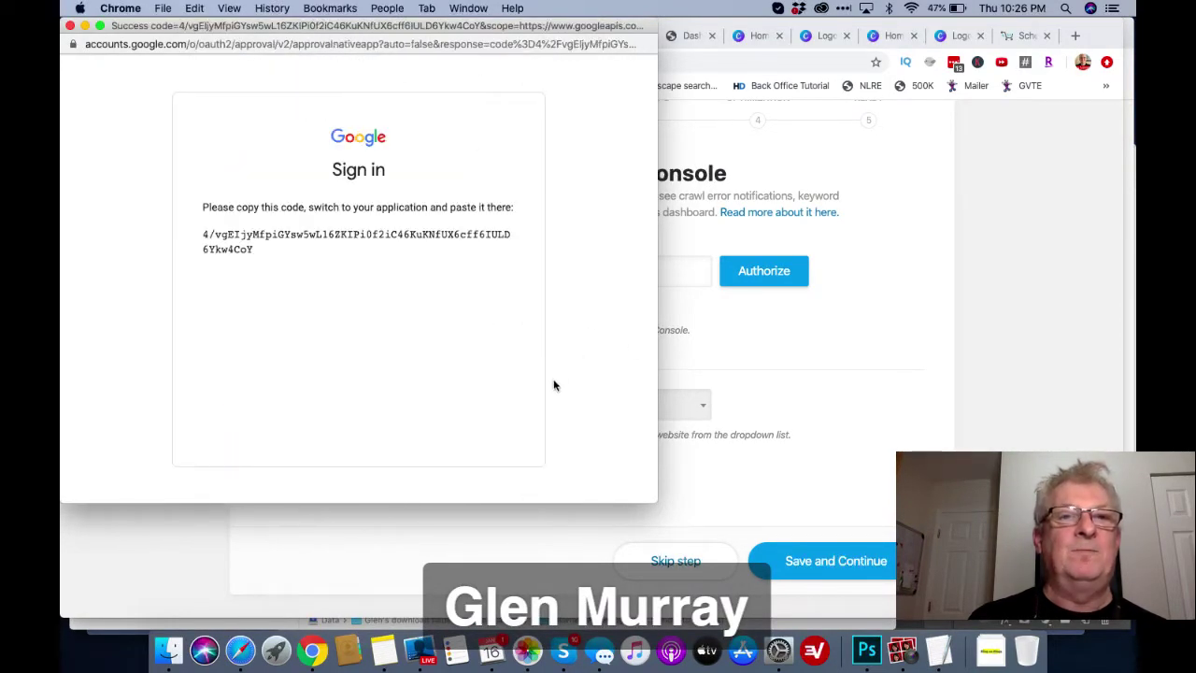
click(505, 237)
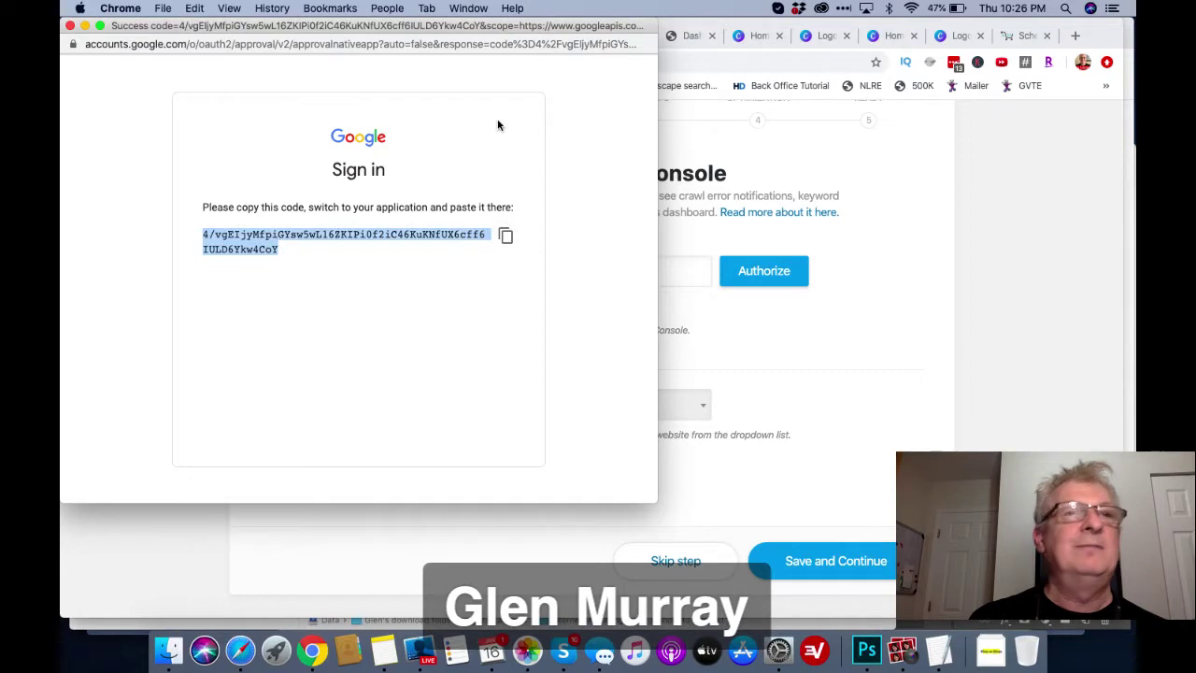
- Paste the copied code into Rank Math's Search Console field and authorize the connection
click(70, 26)
click(450, 267)
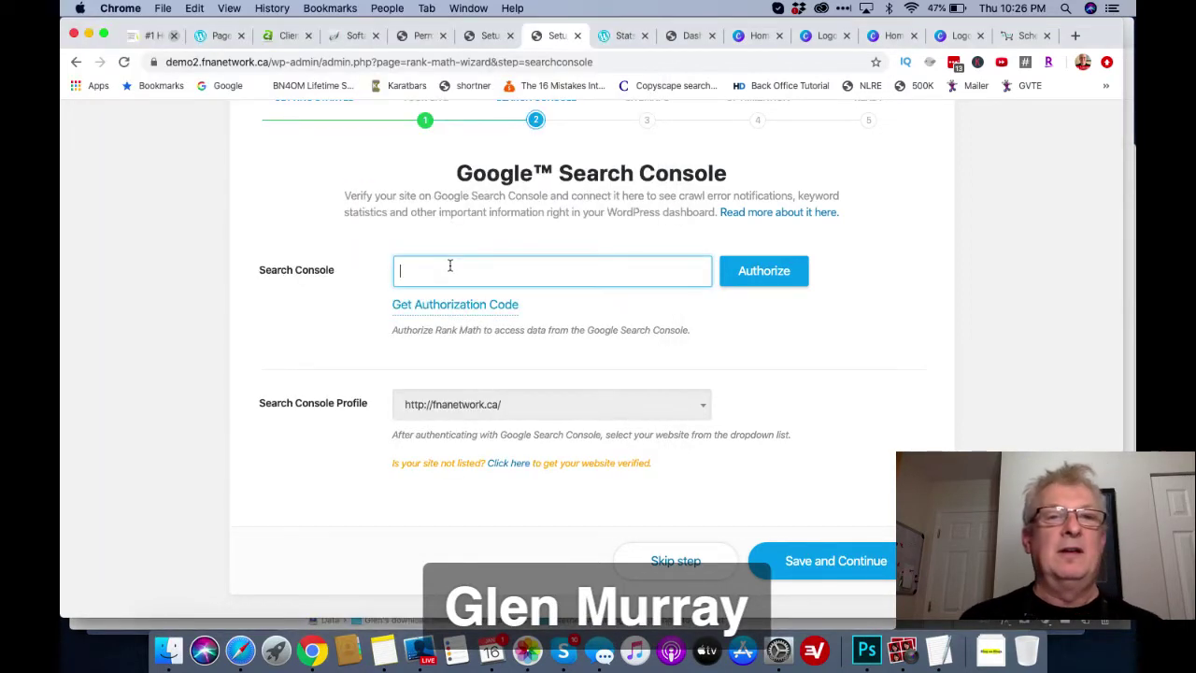
right_click(450, 267)
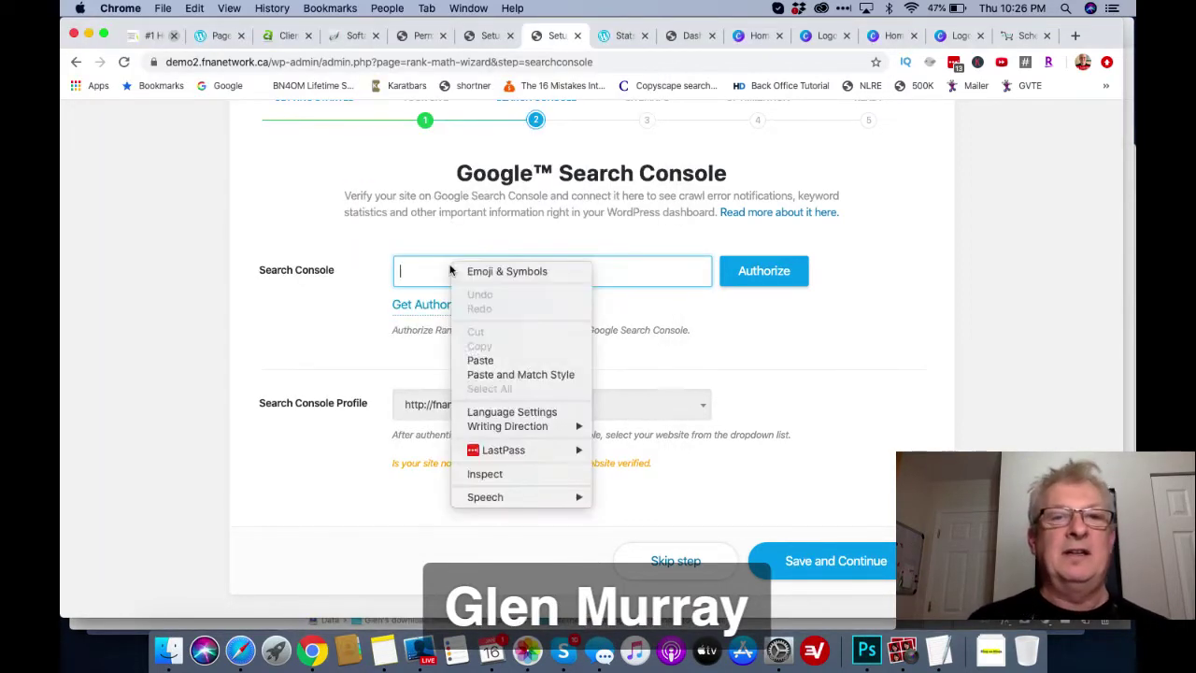
click(489, 361)
click(759, 271)
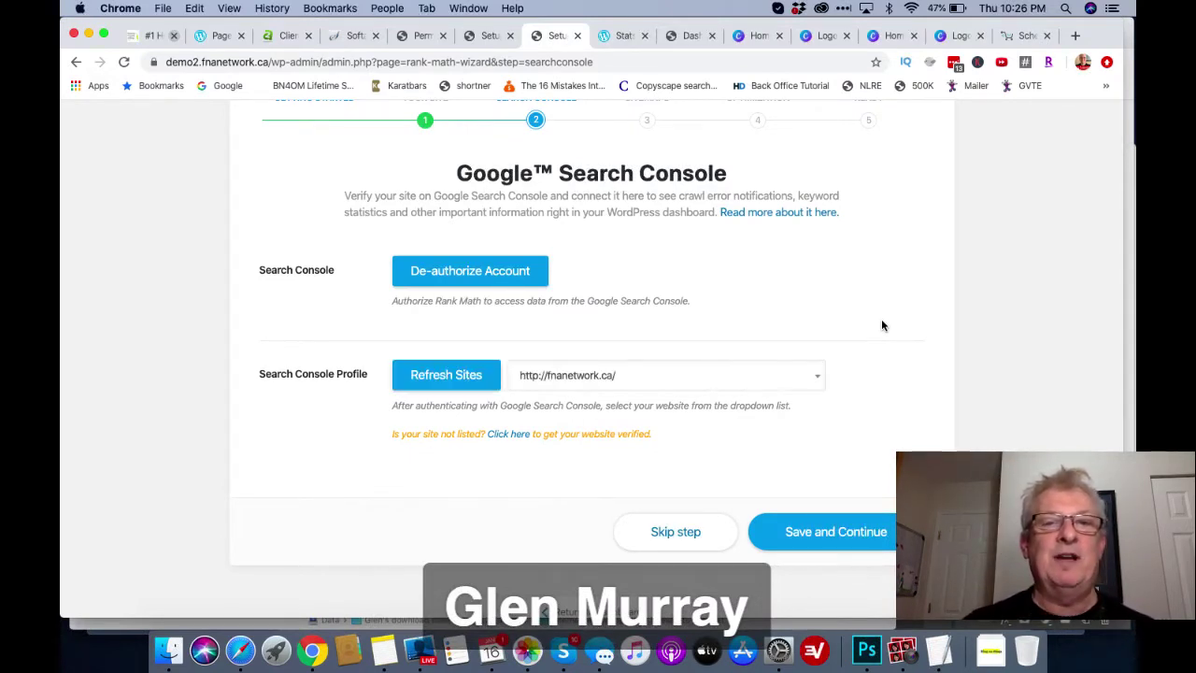
click(465, 375)
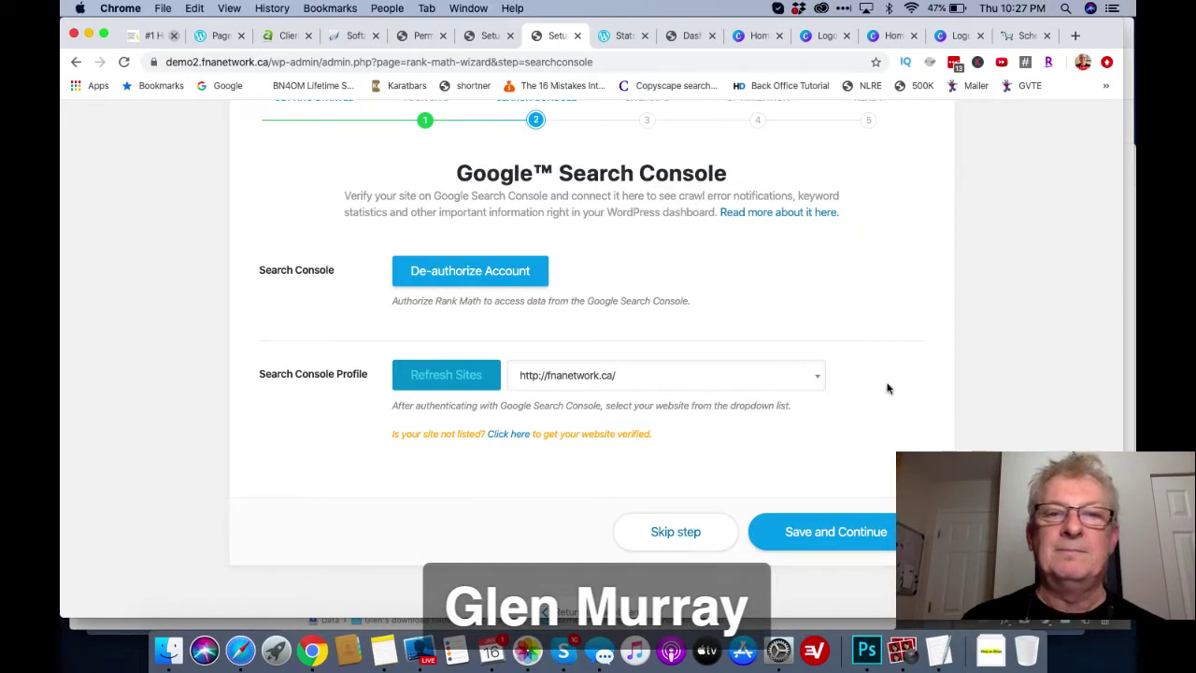
click(813, 379)
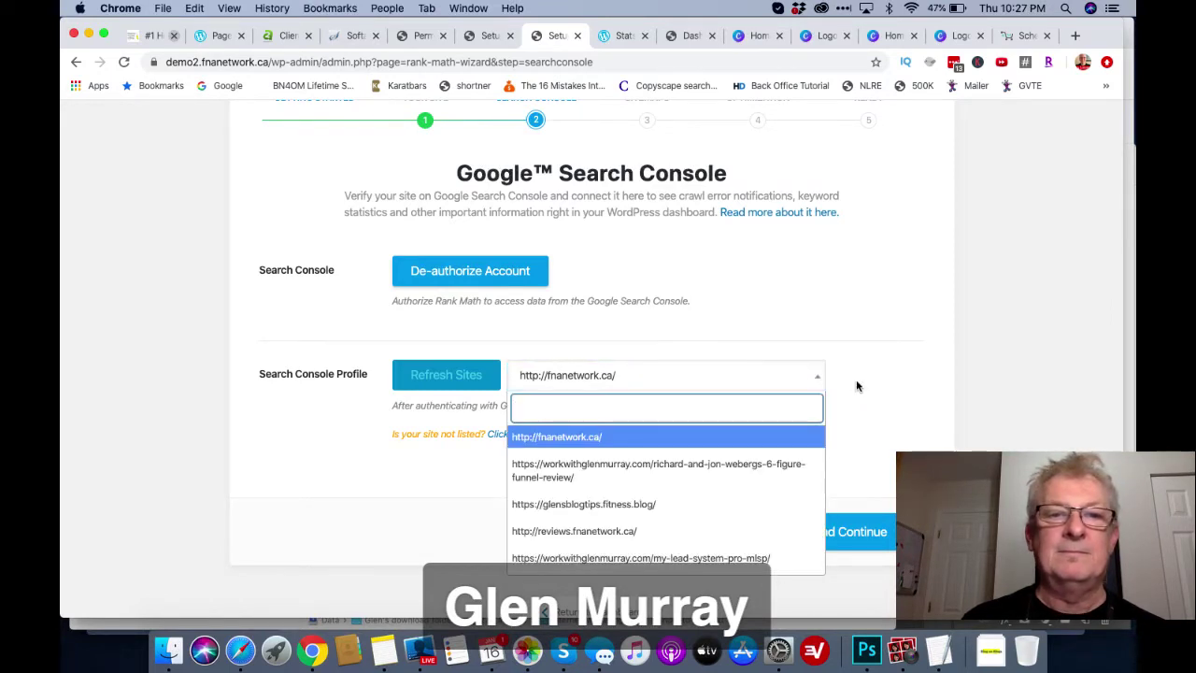
scroll(795, 481, down, 5)
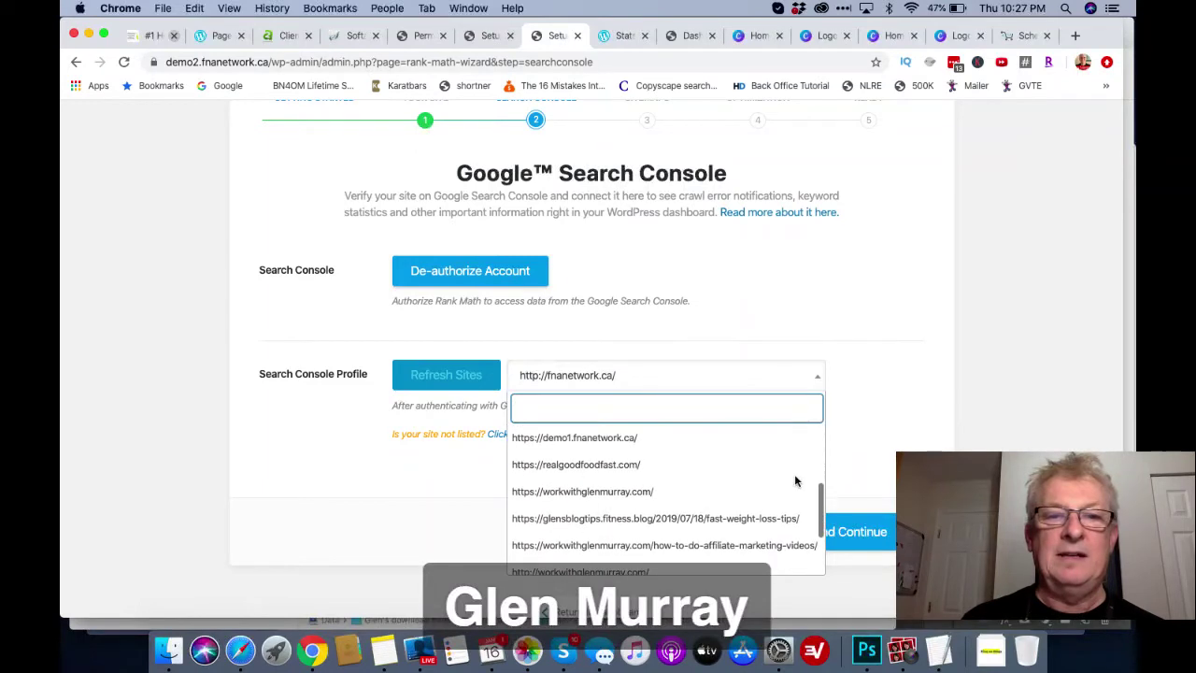
scroll(795, 481, down, 5)
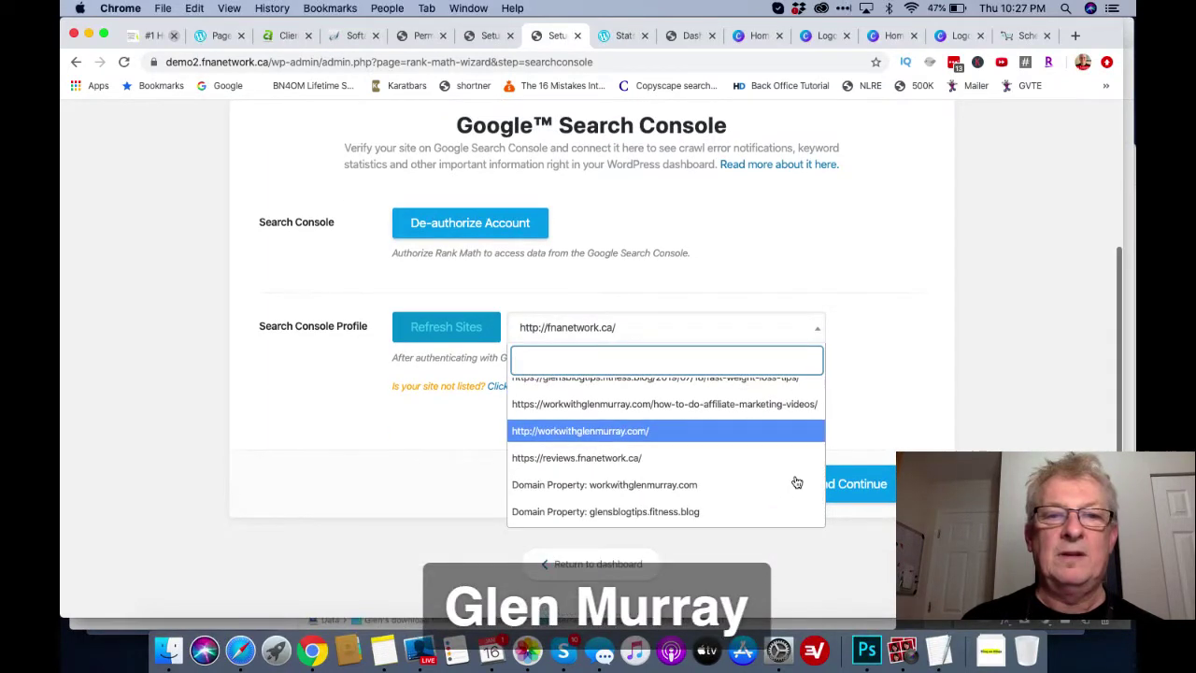
scroll(775, 425, up, 10)
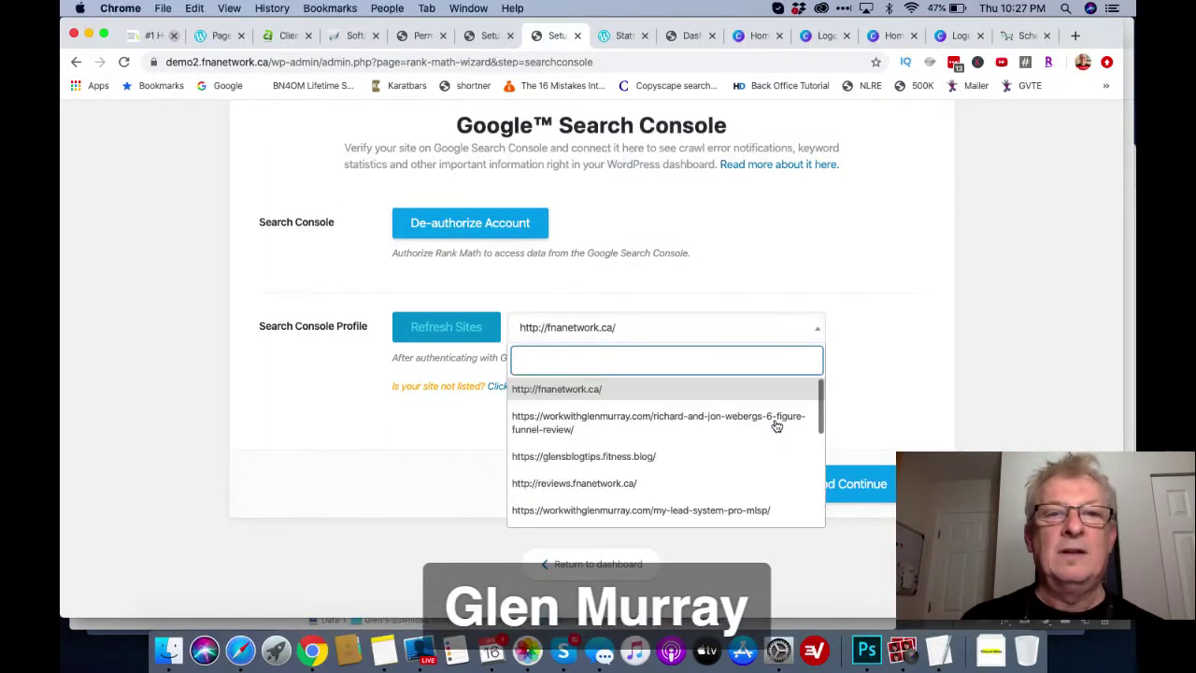
click(862, 351)
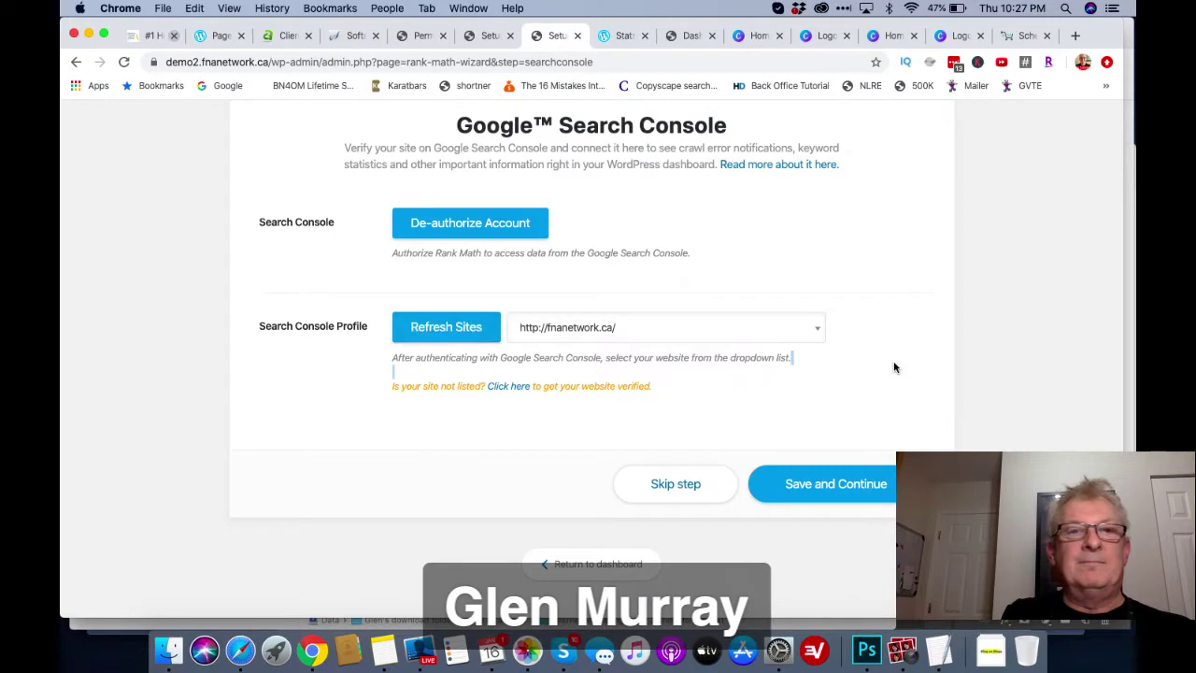
click(813, 333)
scroll(757, 446, down, 3)
scroll(757, 446, up, 3)
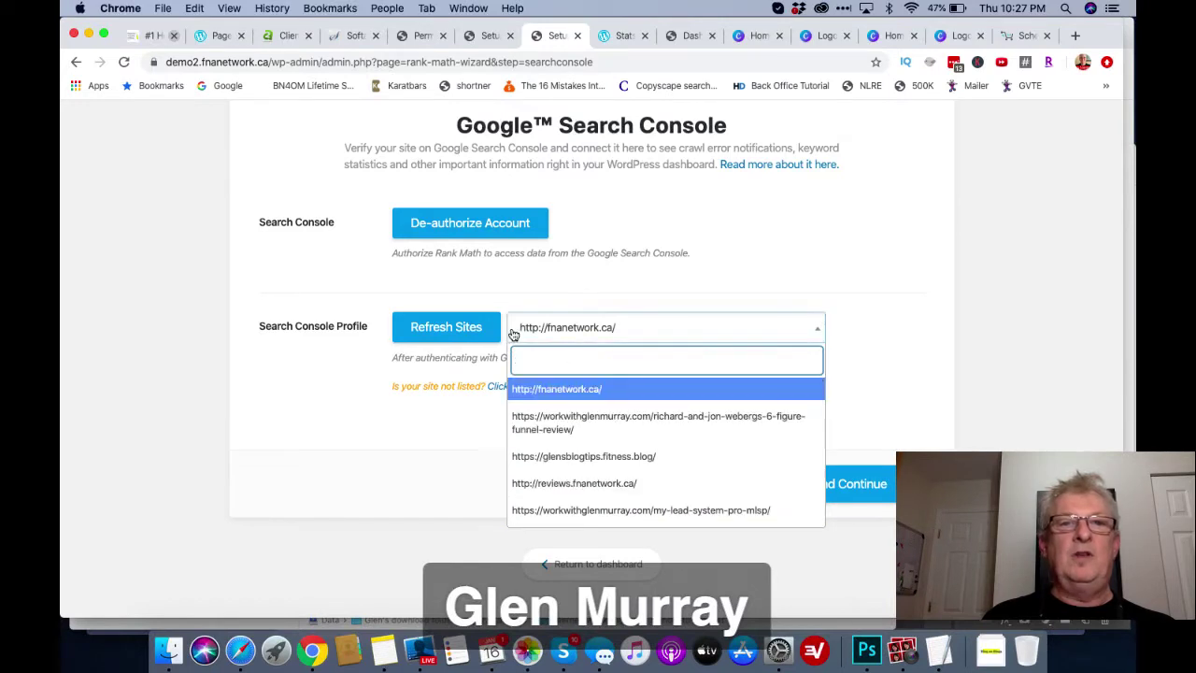
click(866, 313)
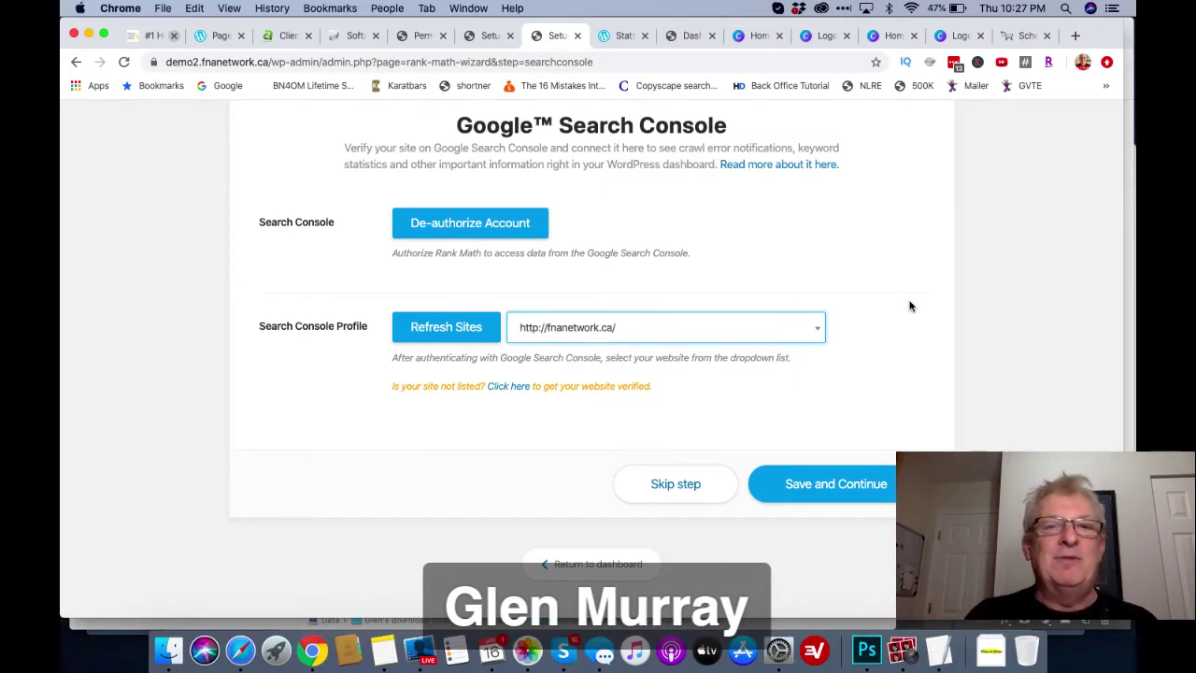
click(448, 335)
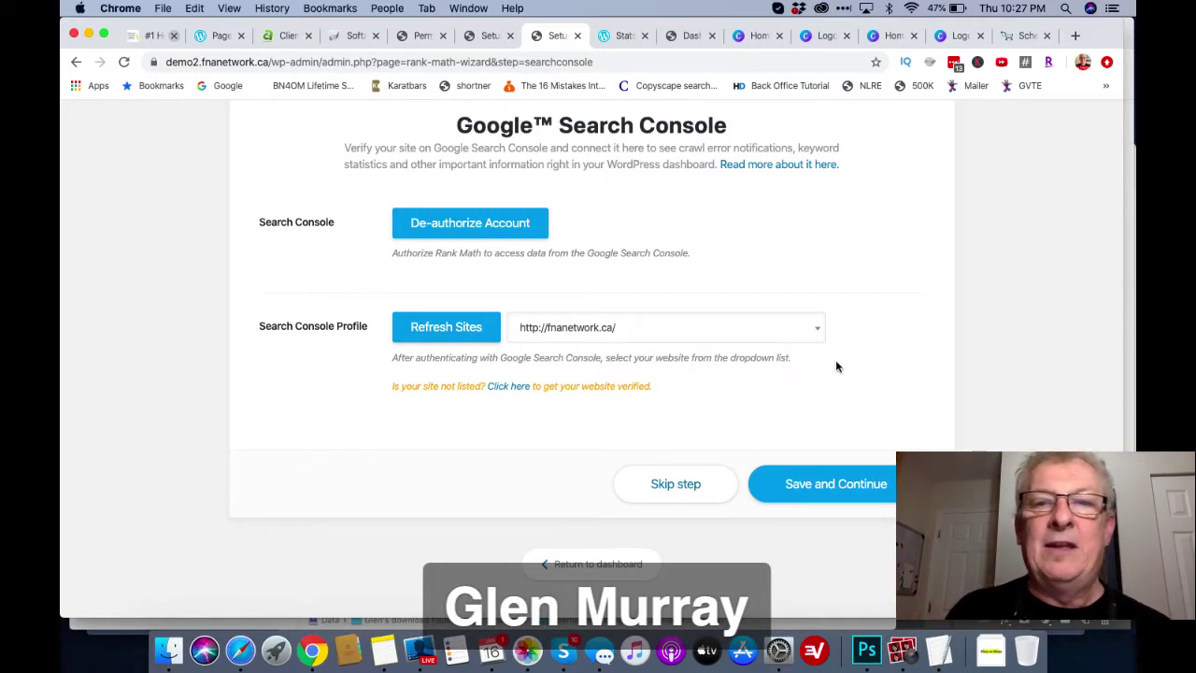
click(809, 329)
scroll(788, 446, down, 5)
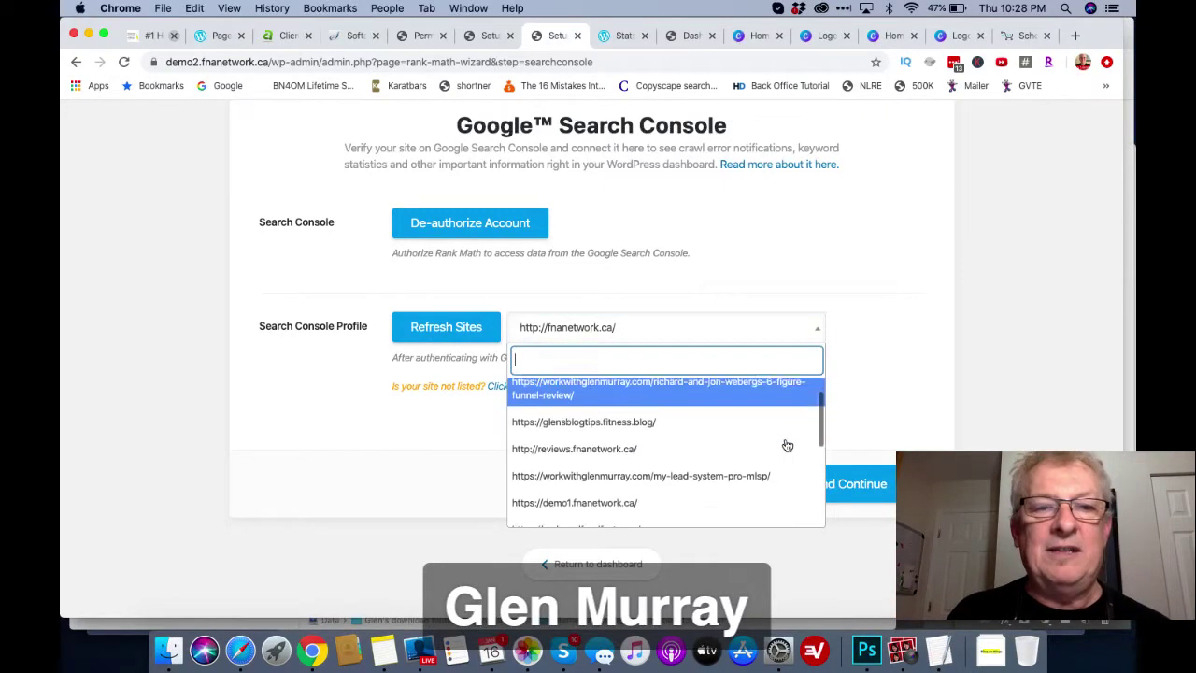
scroll(787, 446, down, 2)
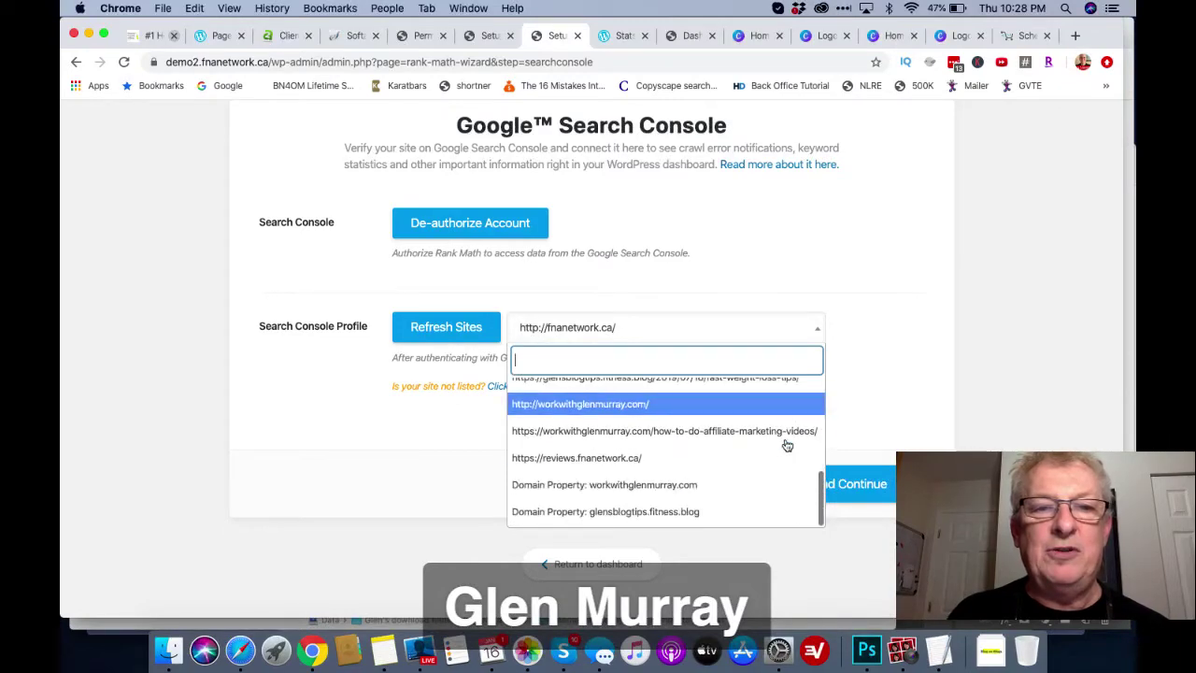
click(863, 376)
scroll(863, 404, up, 5)
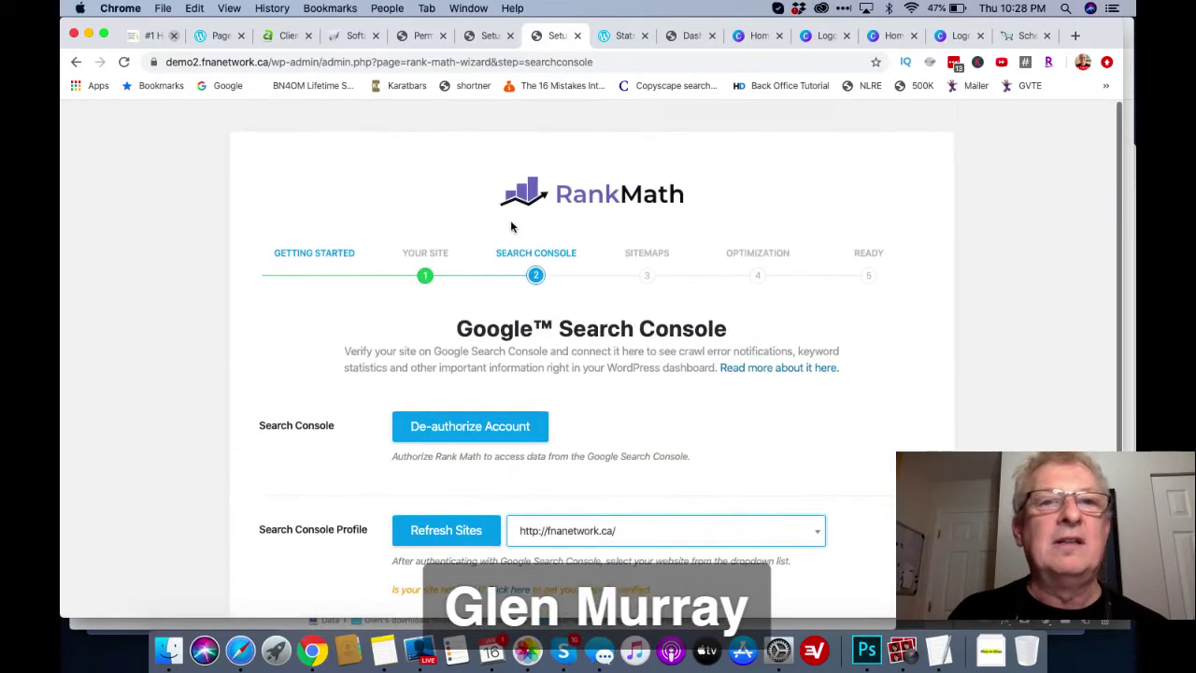
click(123, 62)
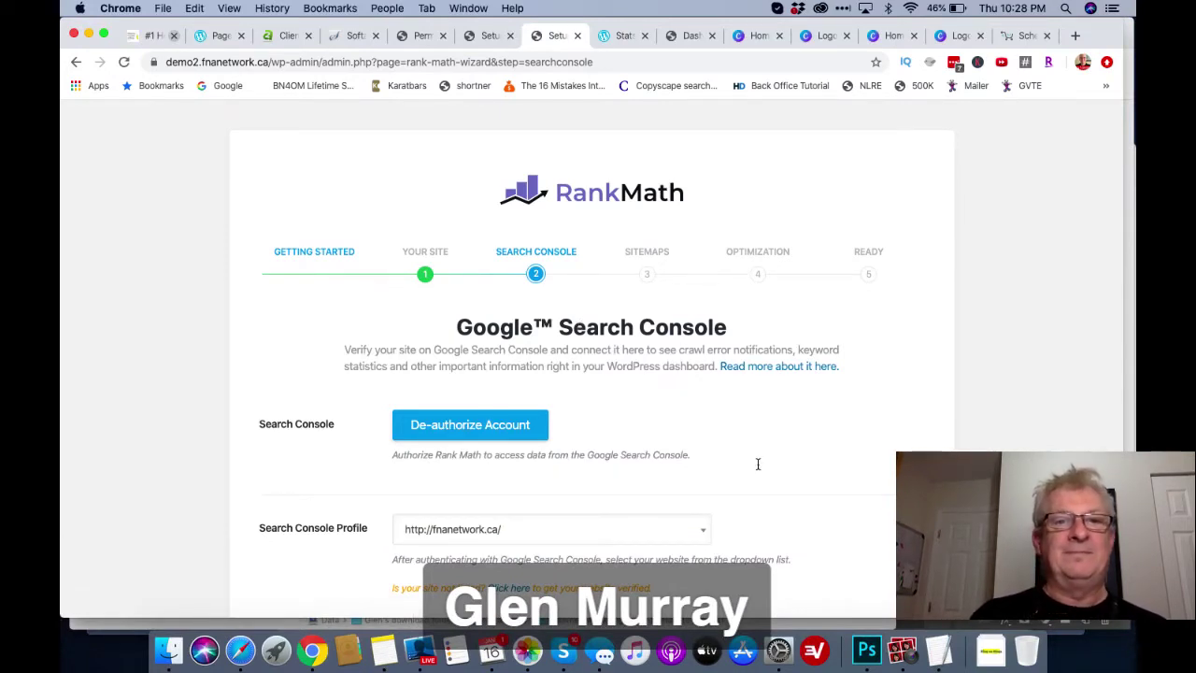
scroll(757, 462, down, 5)
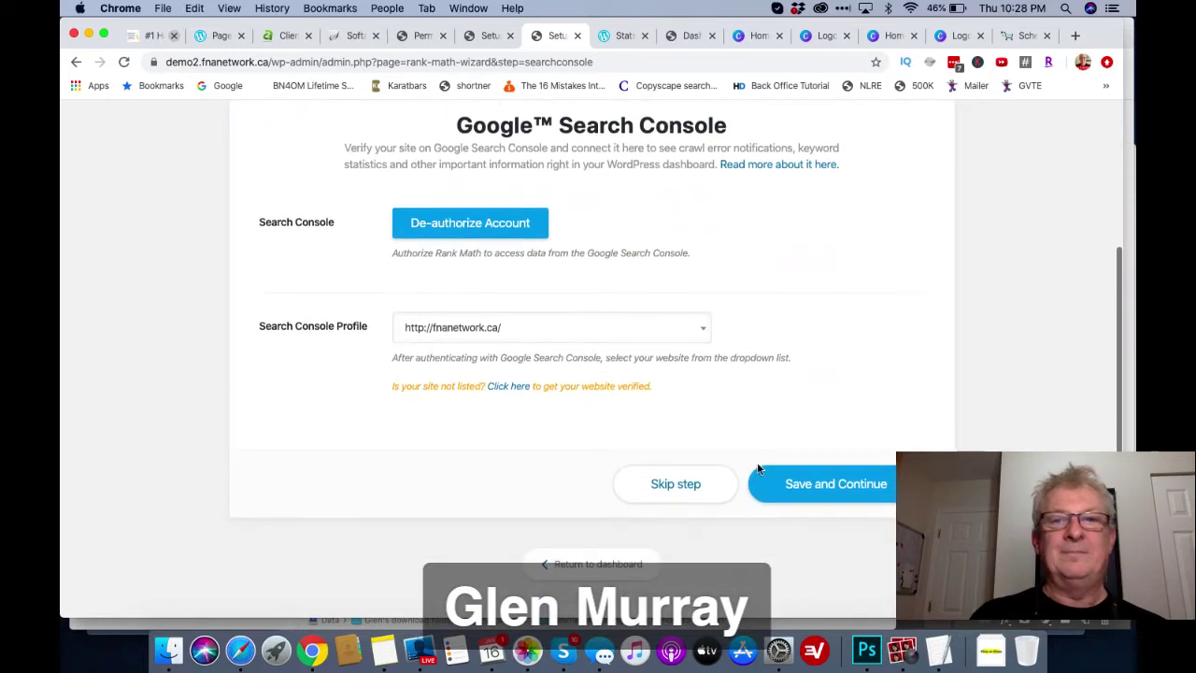
click(705, 332)
click(773, 318)
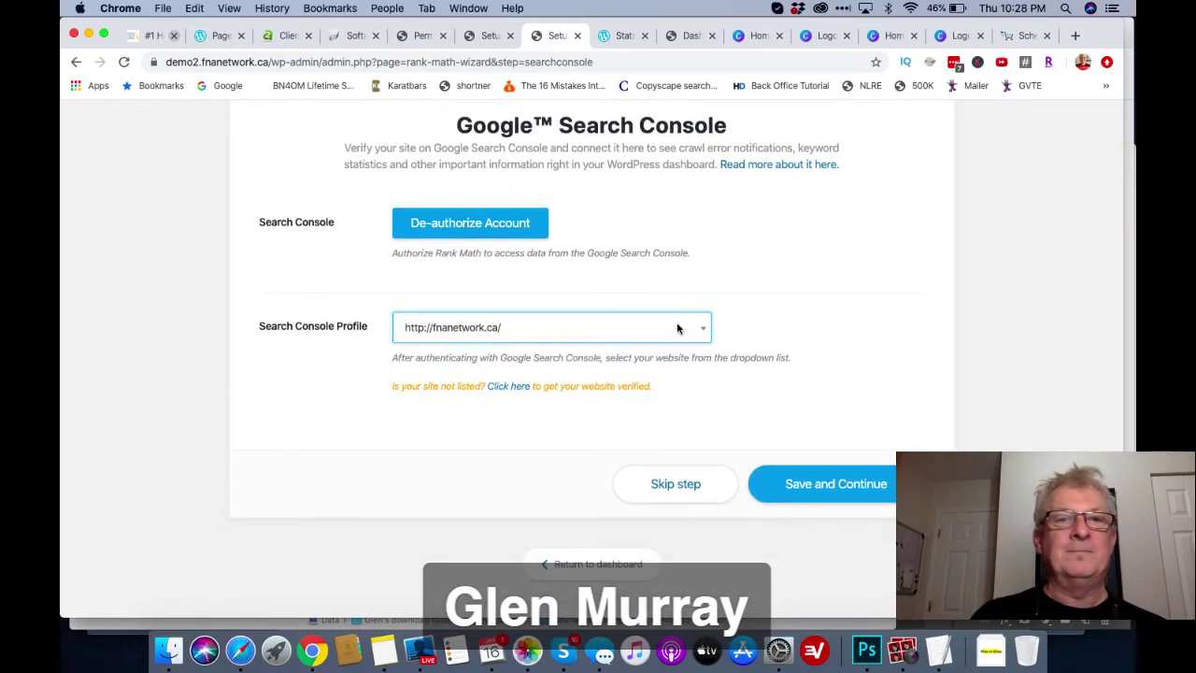
click(658, 334)
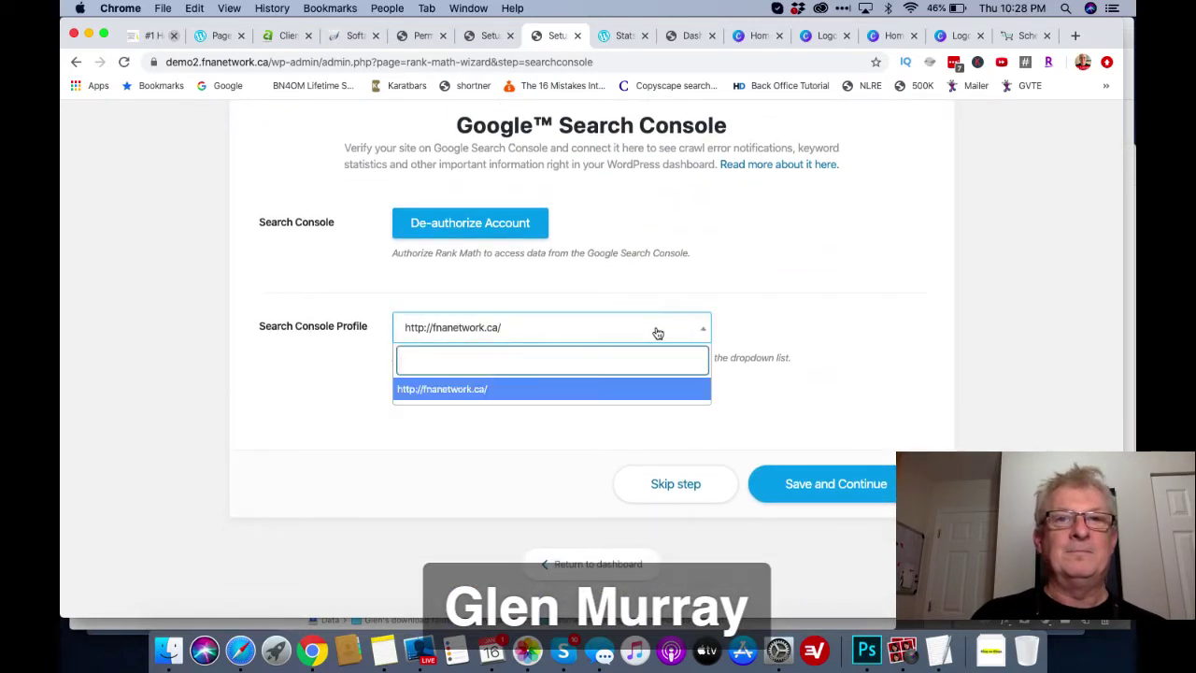
click(797, 320)
click(817, 484)
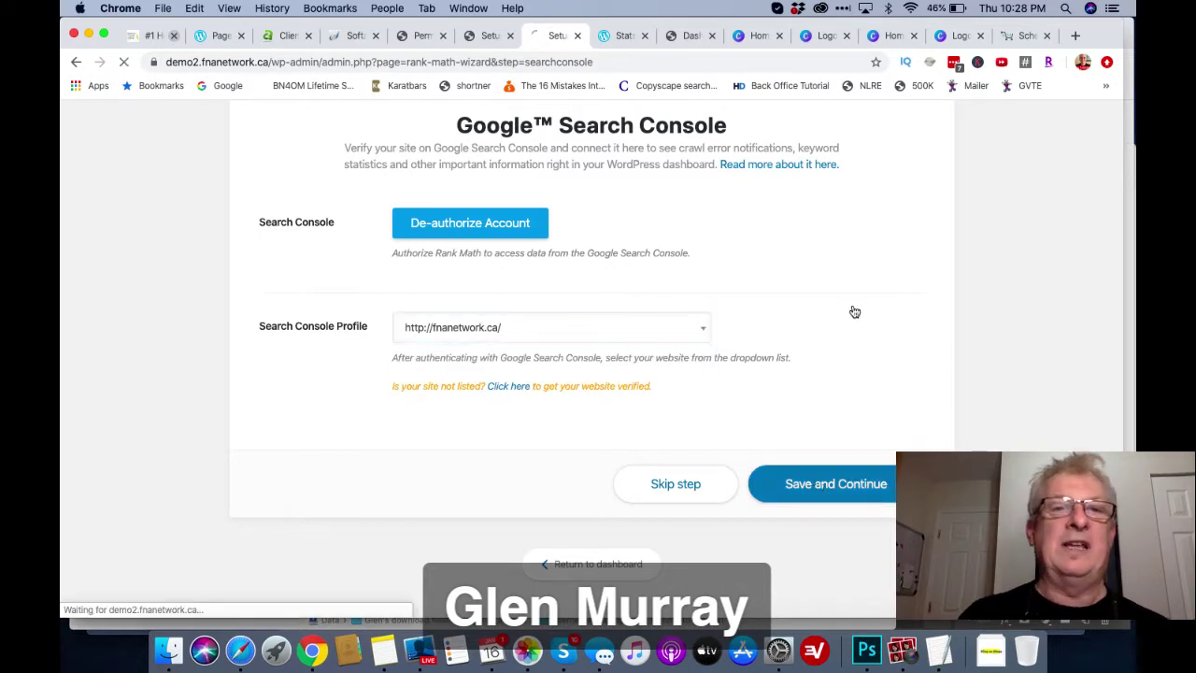
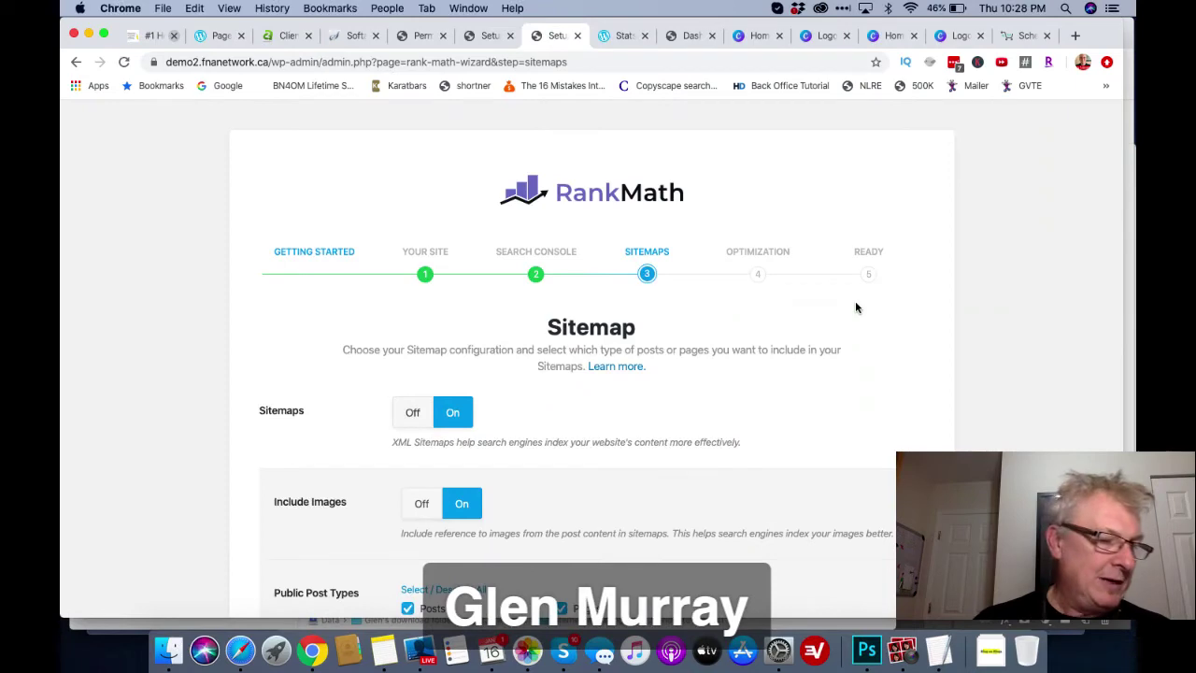
- Save the Sitemap step with Sitemaps, Include Images, Posts, Pages and Categories all left enabled
scroll(856, 307, down, 5)
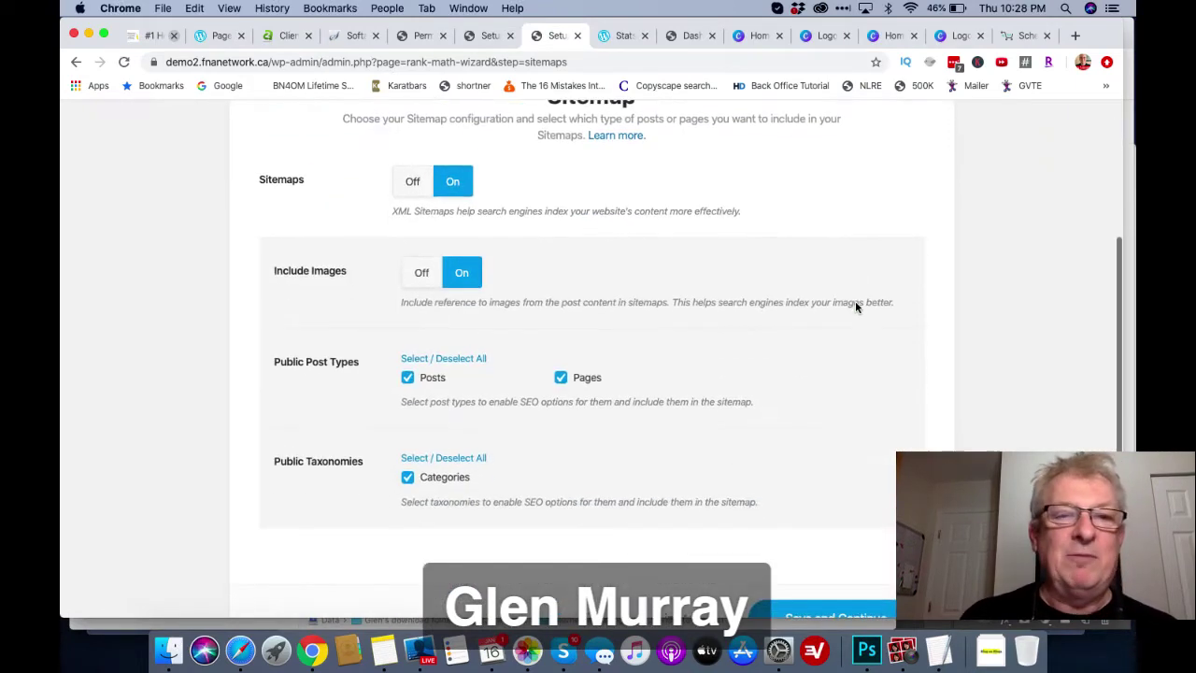
scroll(856, 306, up, 4)
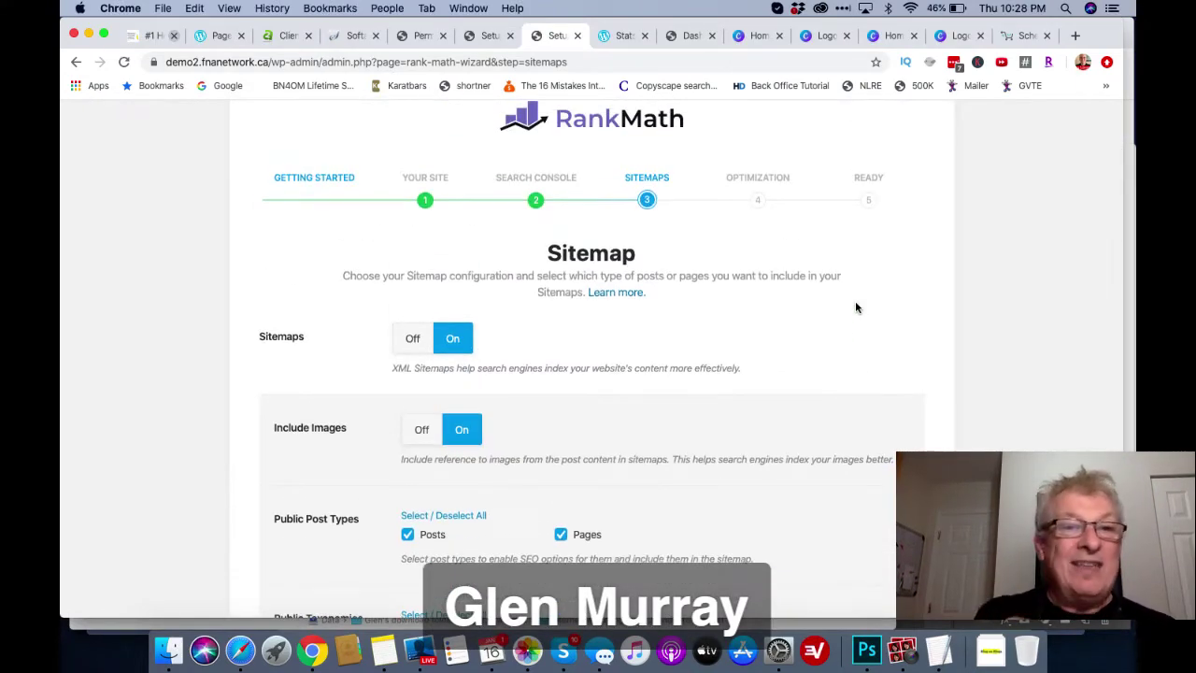
scroll(884, 396, down, 4)
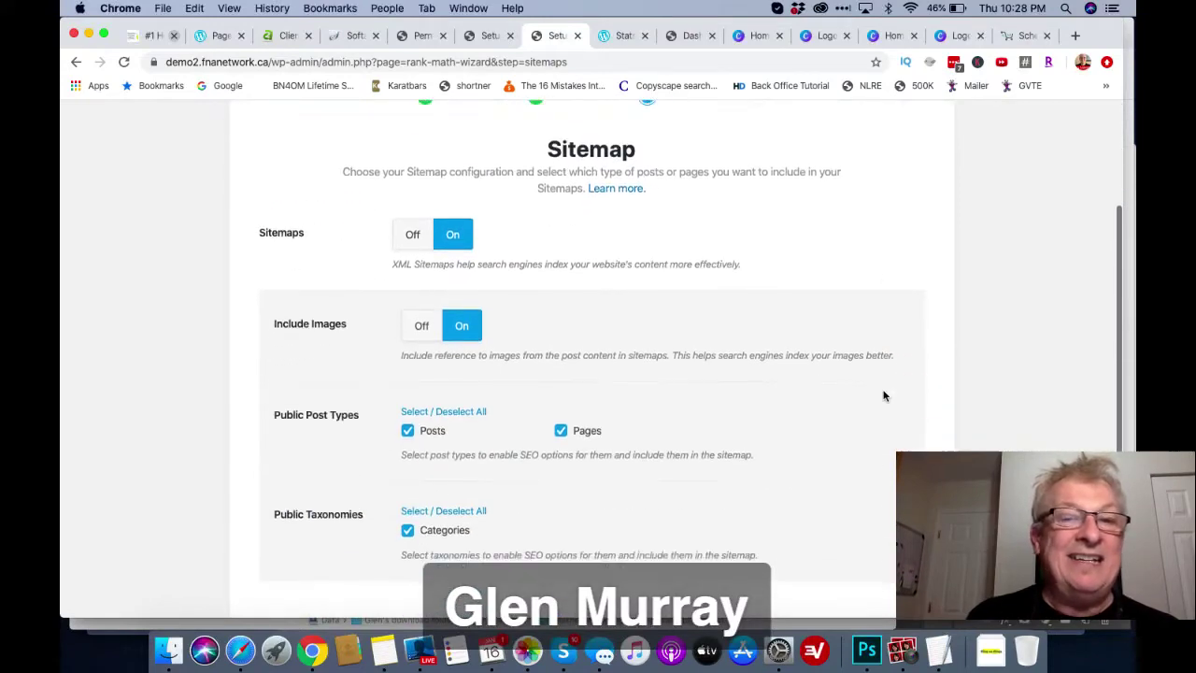
click(829, 488)
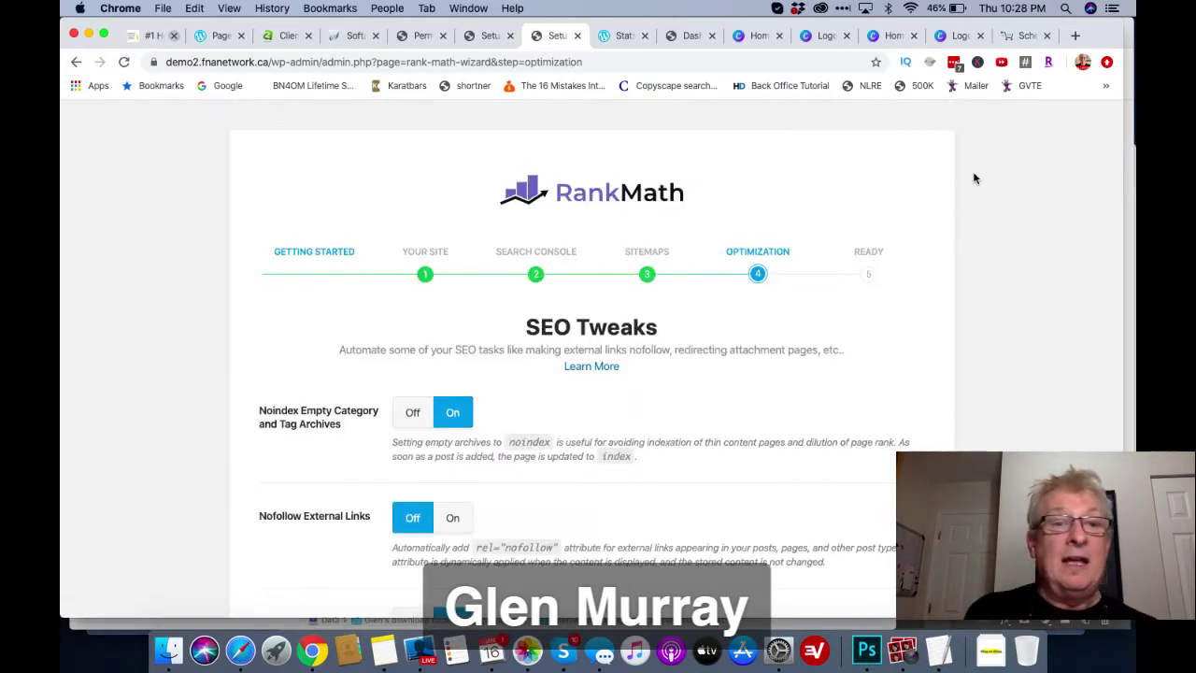
scroll(973, 178, down, 5)
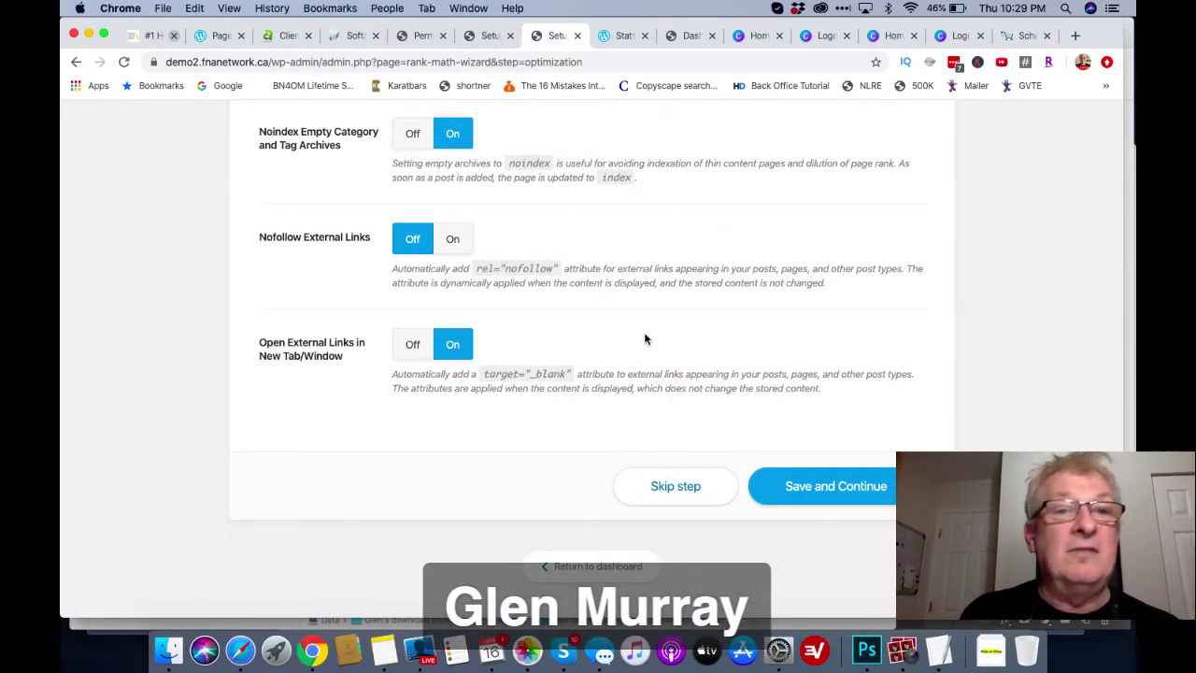
scroll(644, 337, up, 3)
scroll(644, 339, down, 2)
- Save the SEO Tweaks step and switch Enable auto update of the plugin to Yes
click(876, 483)
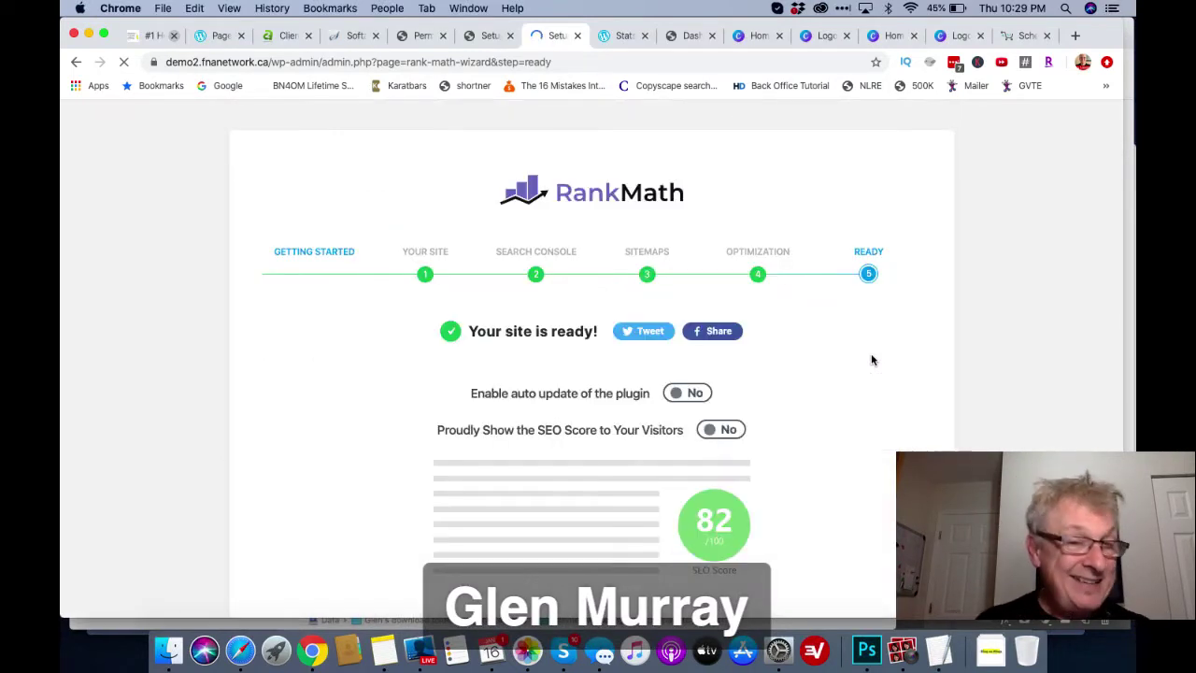
scroll(872, 360, down, 2)
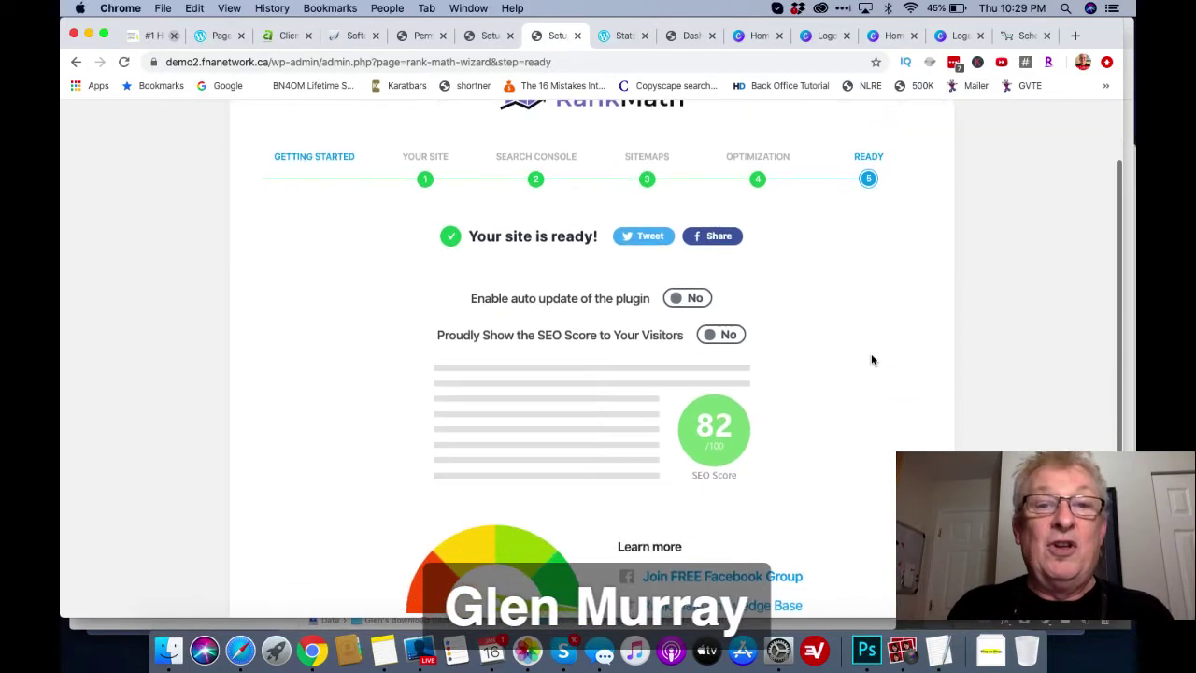
click(677, 301)
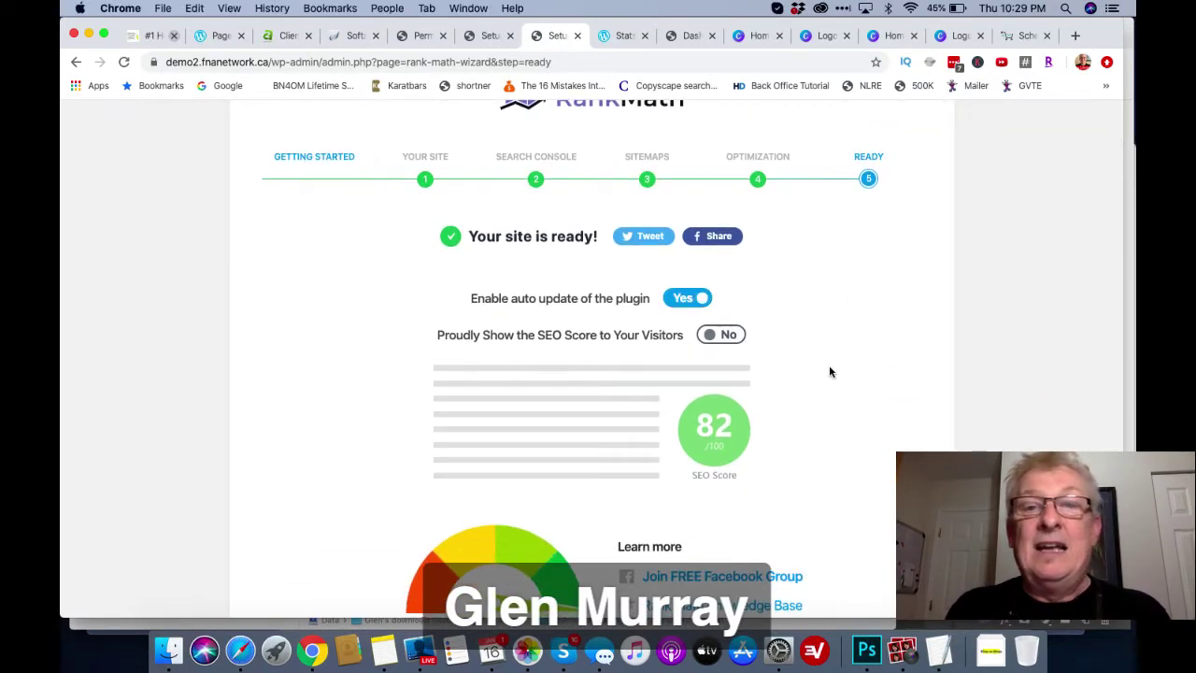
- Leave the finished Rank Math wizard and return to the WordPress dashboard
scroll(828, 372, up, 2)
scroll(829, 372, down, 2)
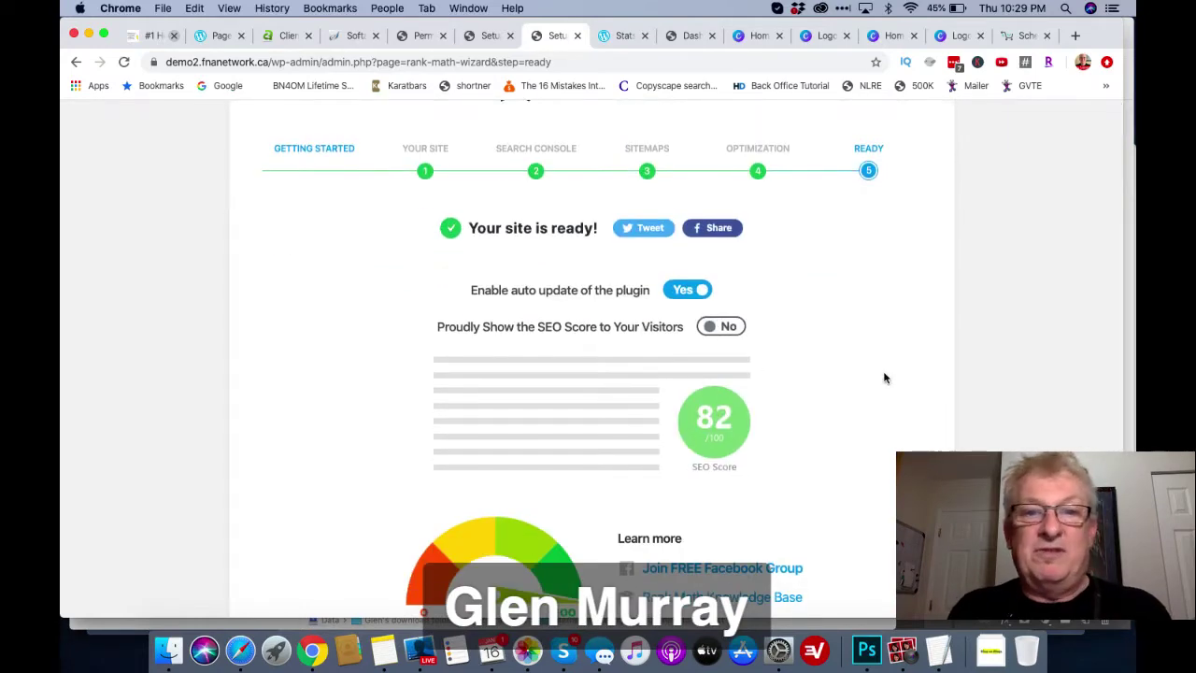
scroll(885, 377, down, 5)
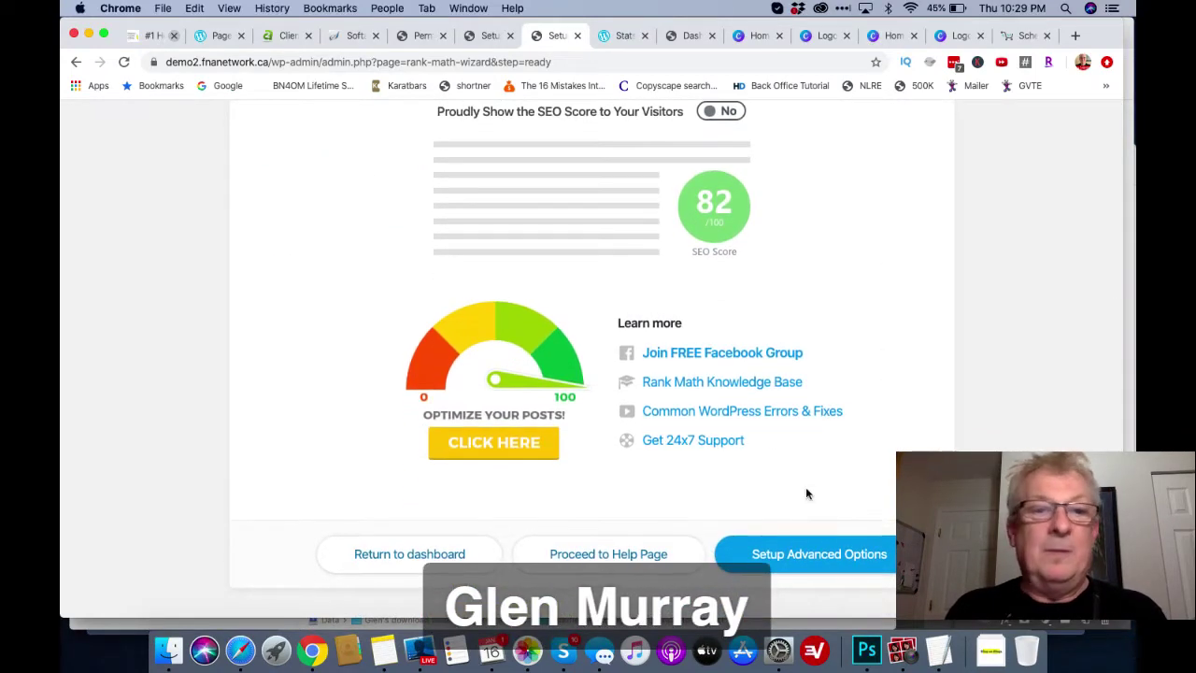
scroll(808, 493, up, 5)
scroll(806, 492, down, 5)
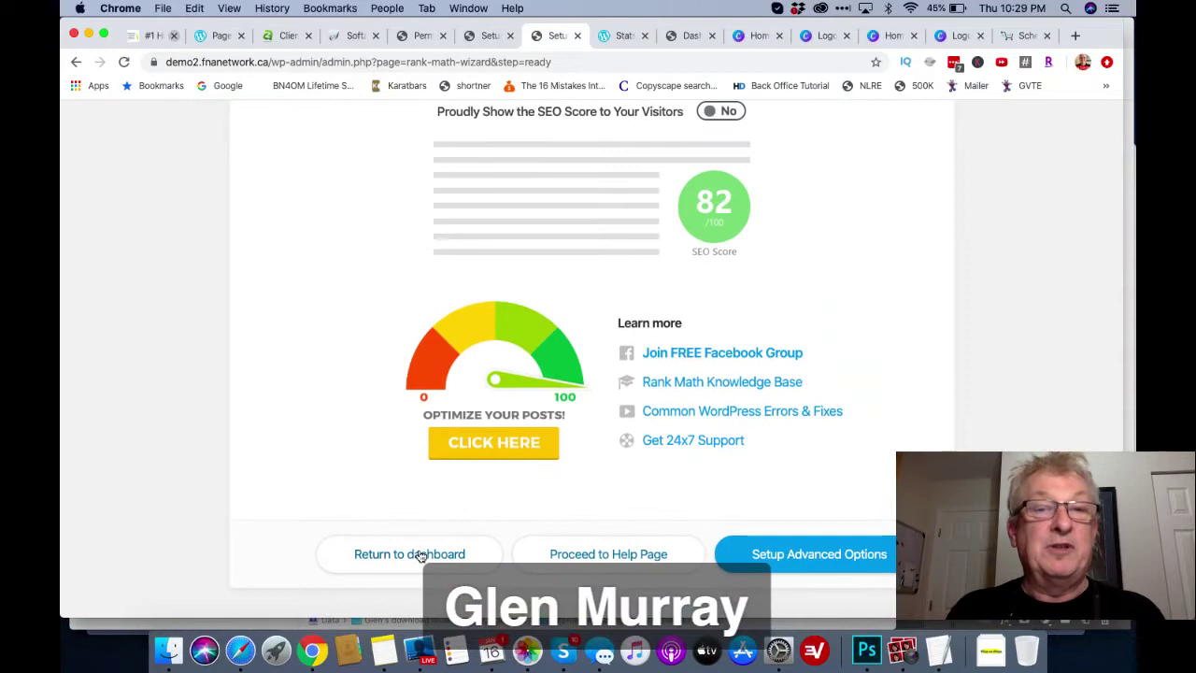
click(420, 555)
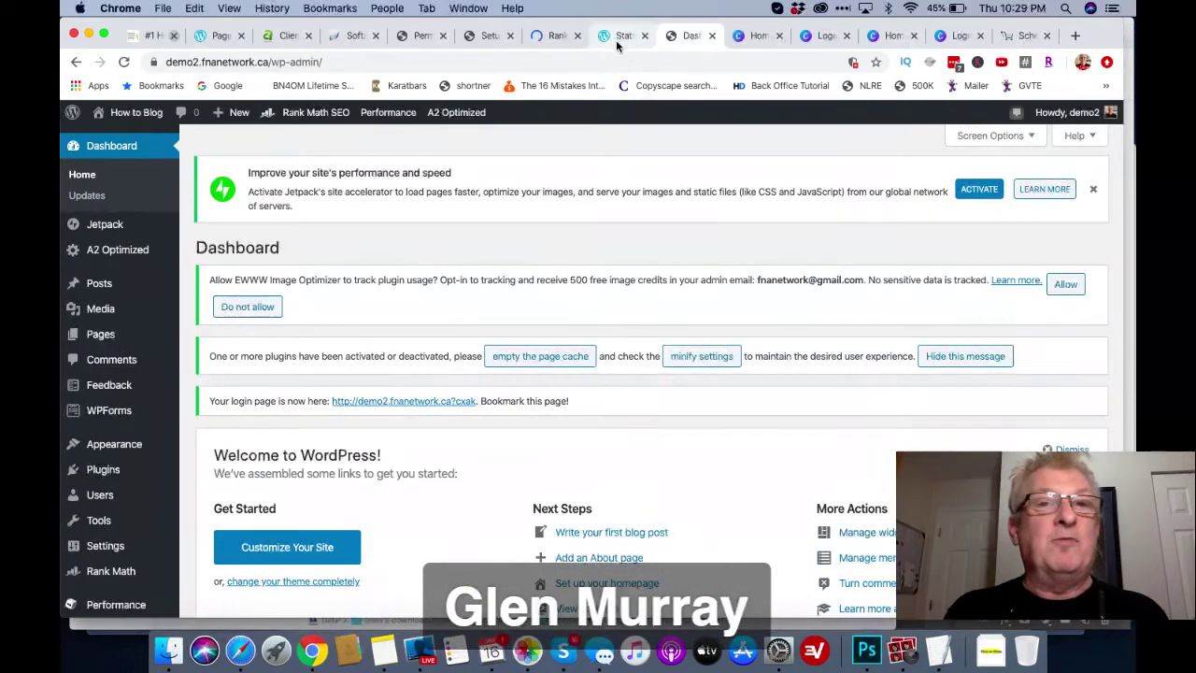
- Close the leftover site stats, Rank Math welcome, older setup wizard and Permalink Settings tabs
click(615, 38)
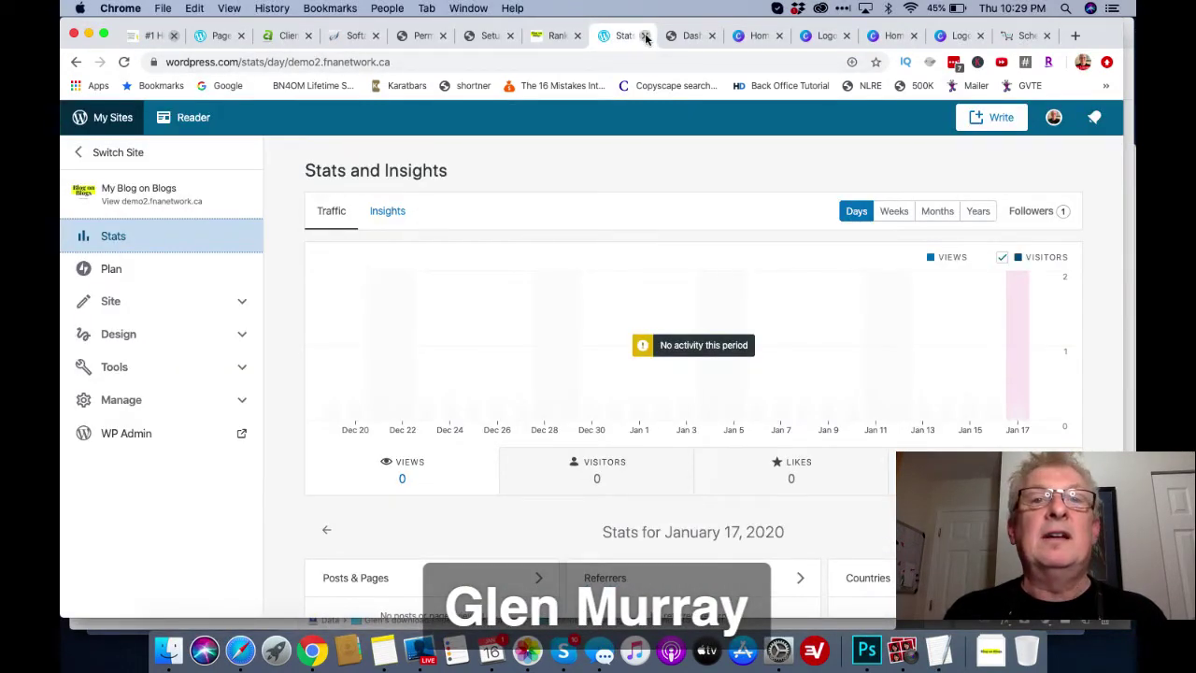
key(super+w)
click(559, 36)
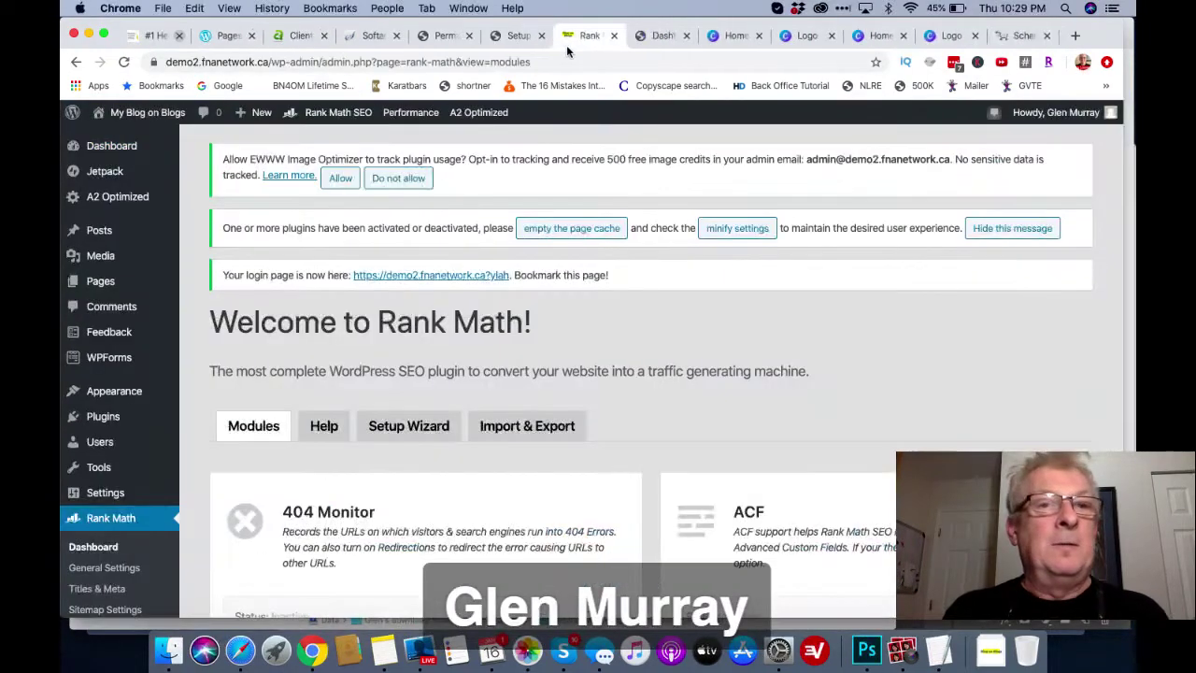
click(613, 37)
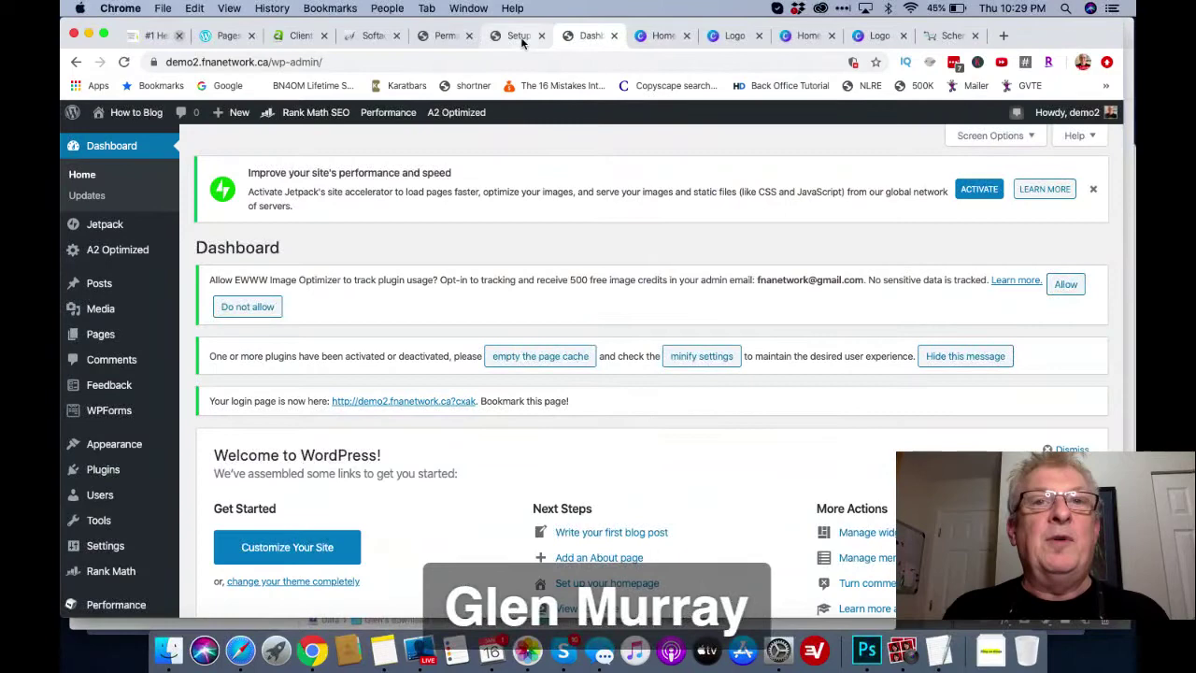
click(519, 36)
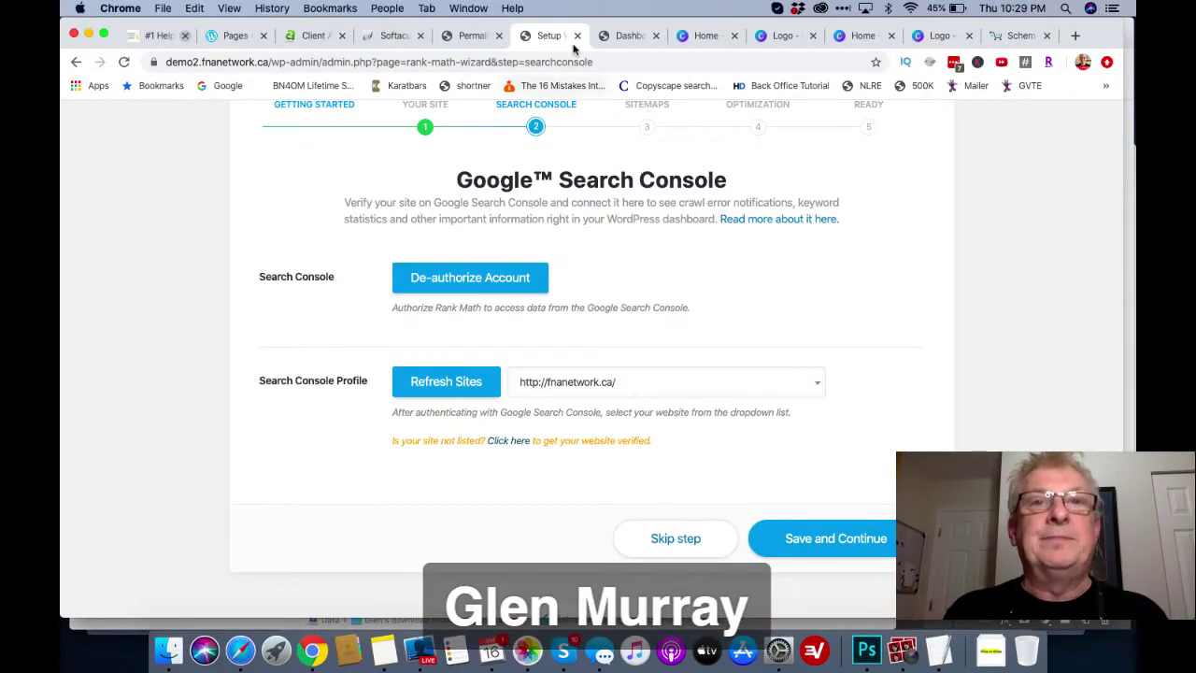
click(577, 35)
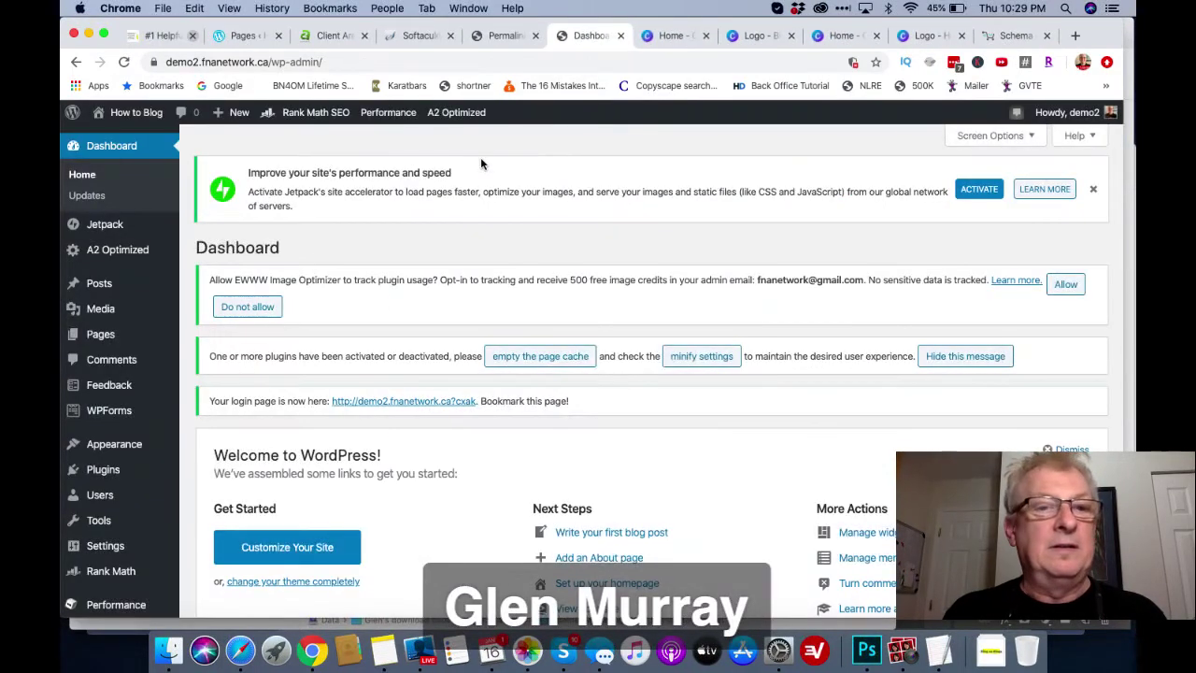
click(498, 39)
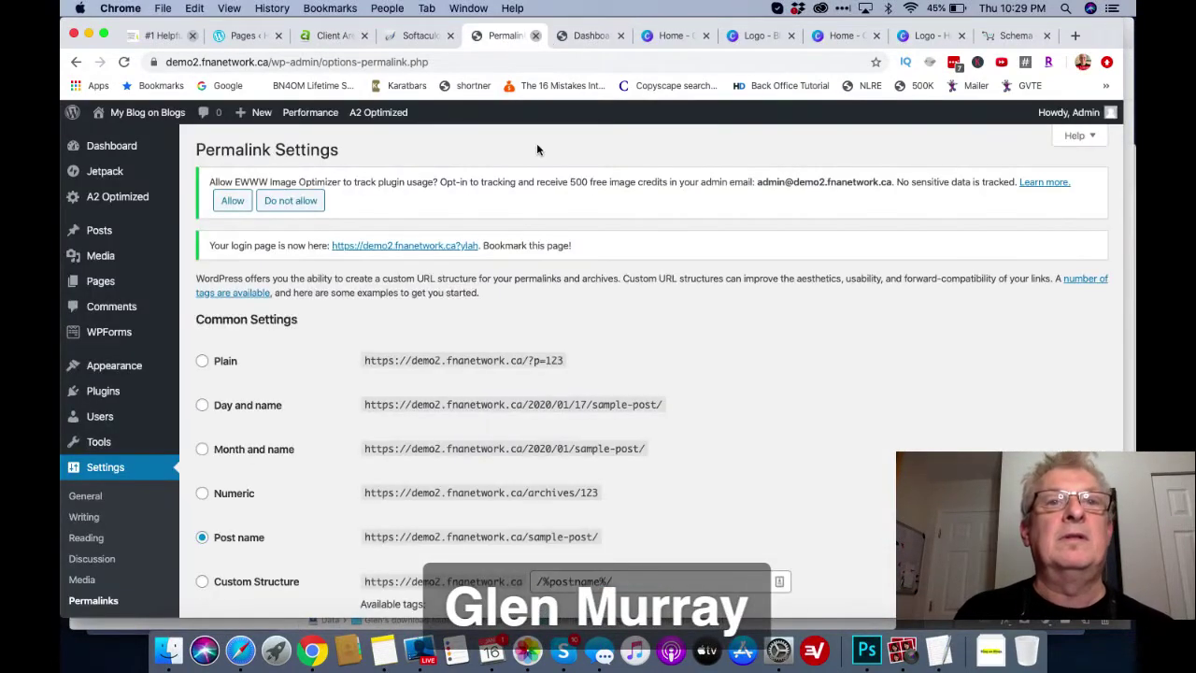
click(536, 35)
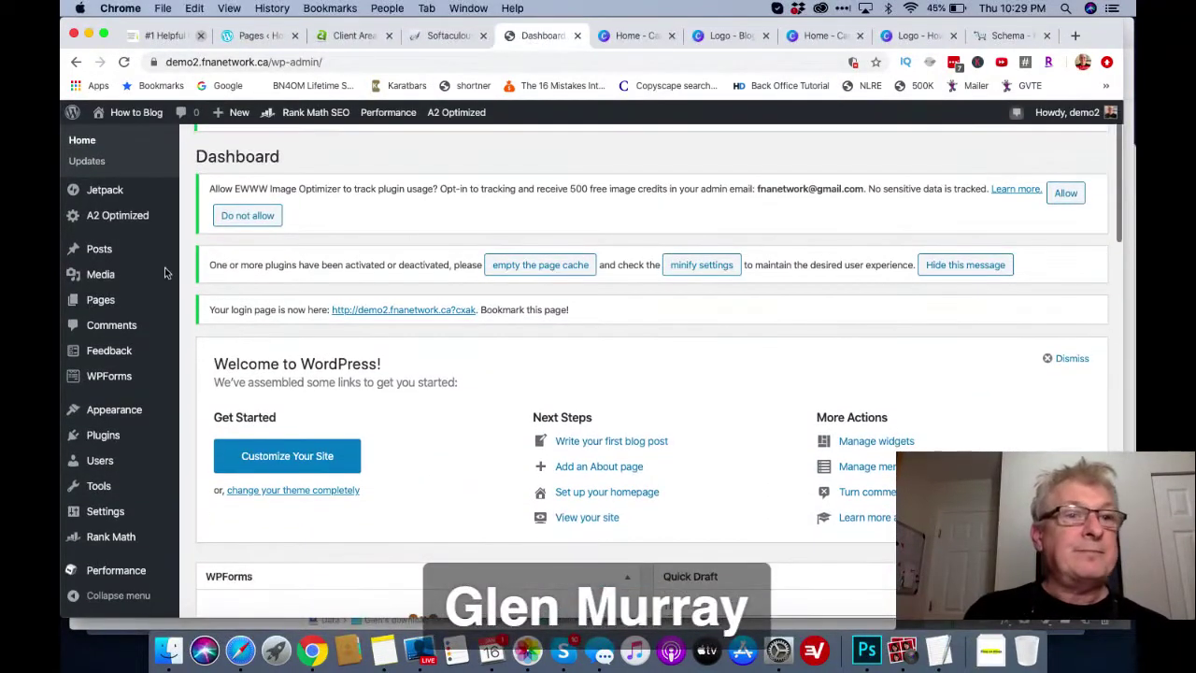
- Go to Posts > All Posts and reveal the row actions for Beginners Guide to Blogging
mouse_move(116, 250)
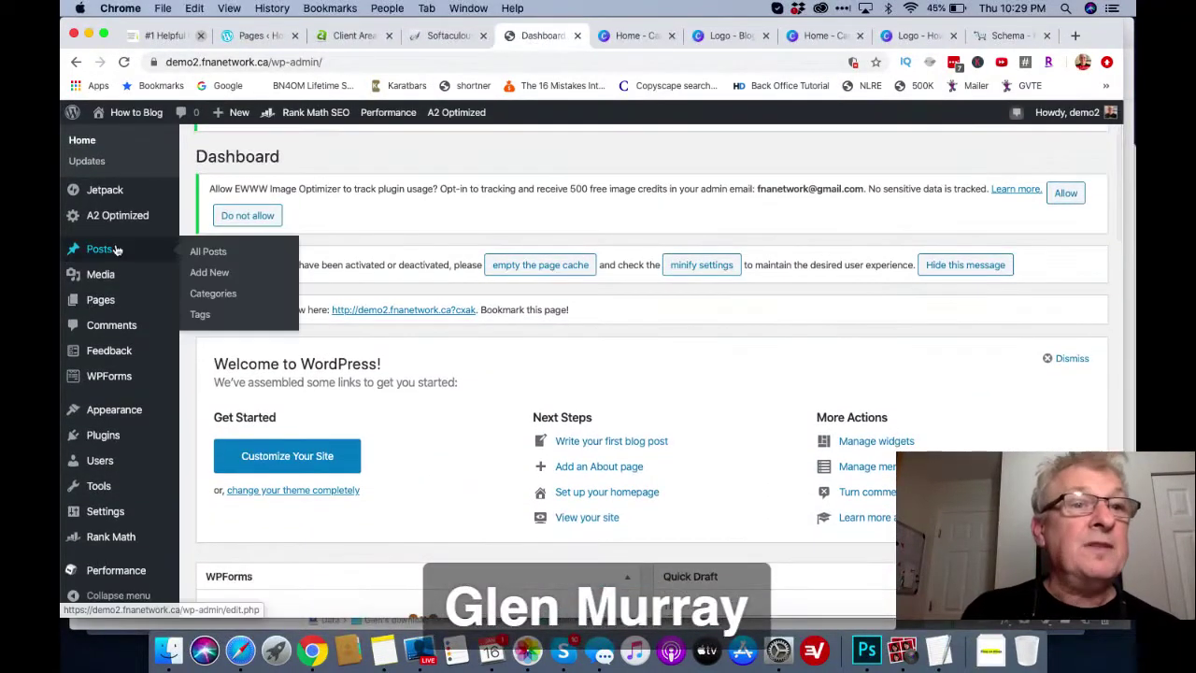
click(223, 258)
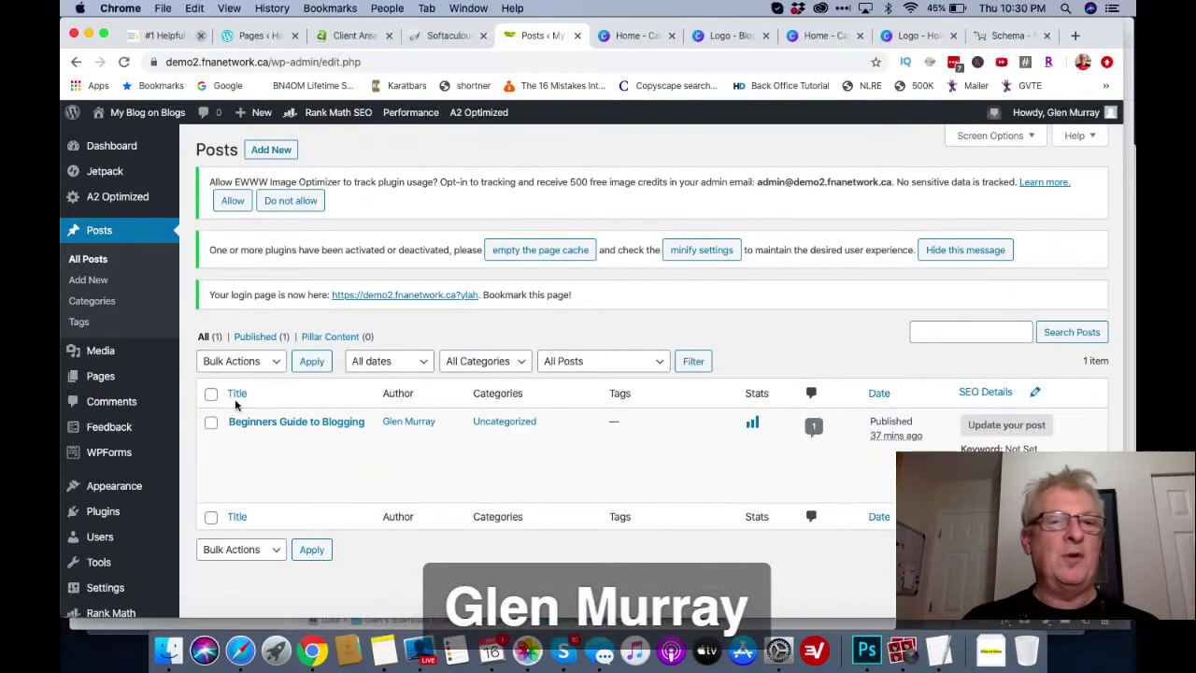
mouse_move(257, 432)
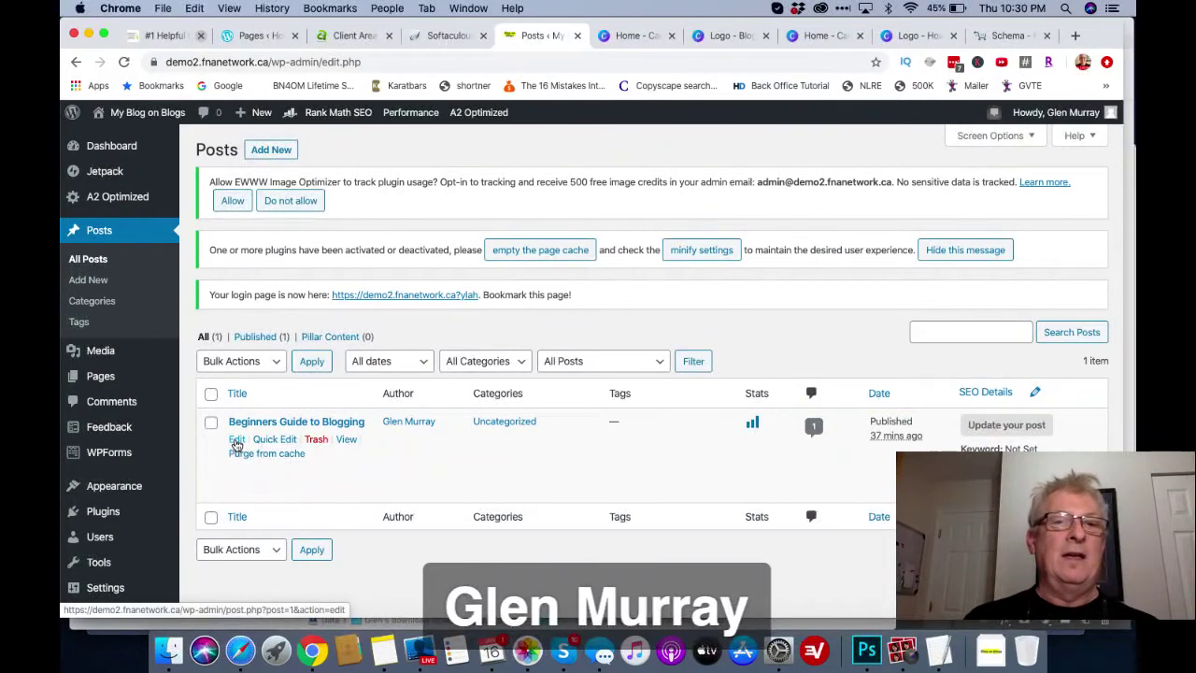
- Edit 'Beginners Guide to Blogging' and open its Rank Math sidebar: keyword 'blogging', score 59/100
click(236, 441)
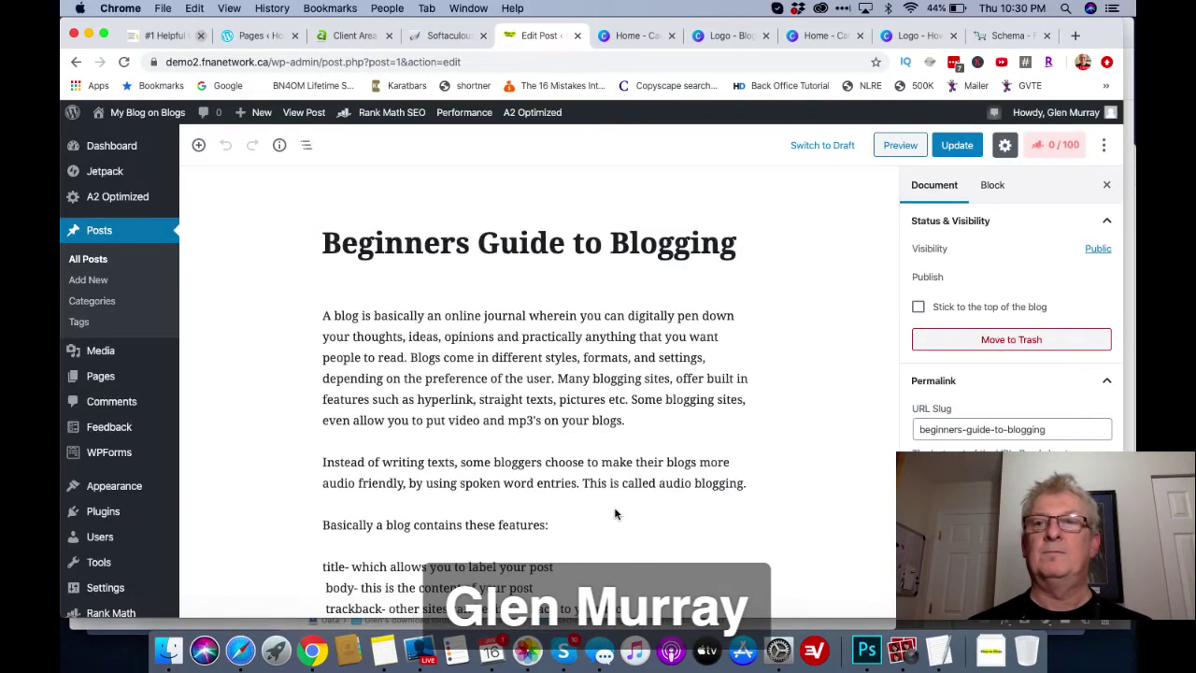
click(1056, 150)
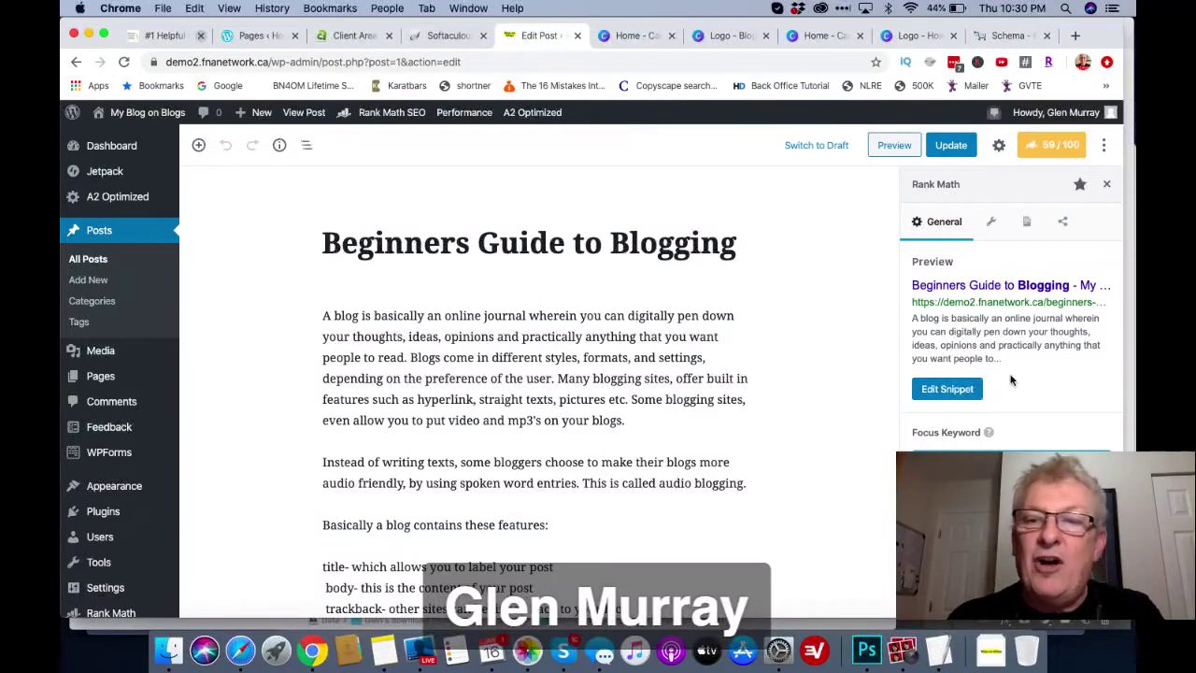
scroll(1010, 380, down, 3)
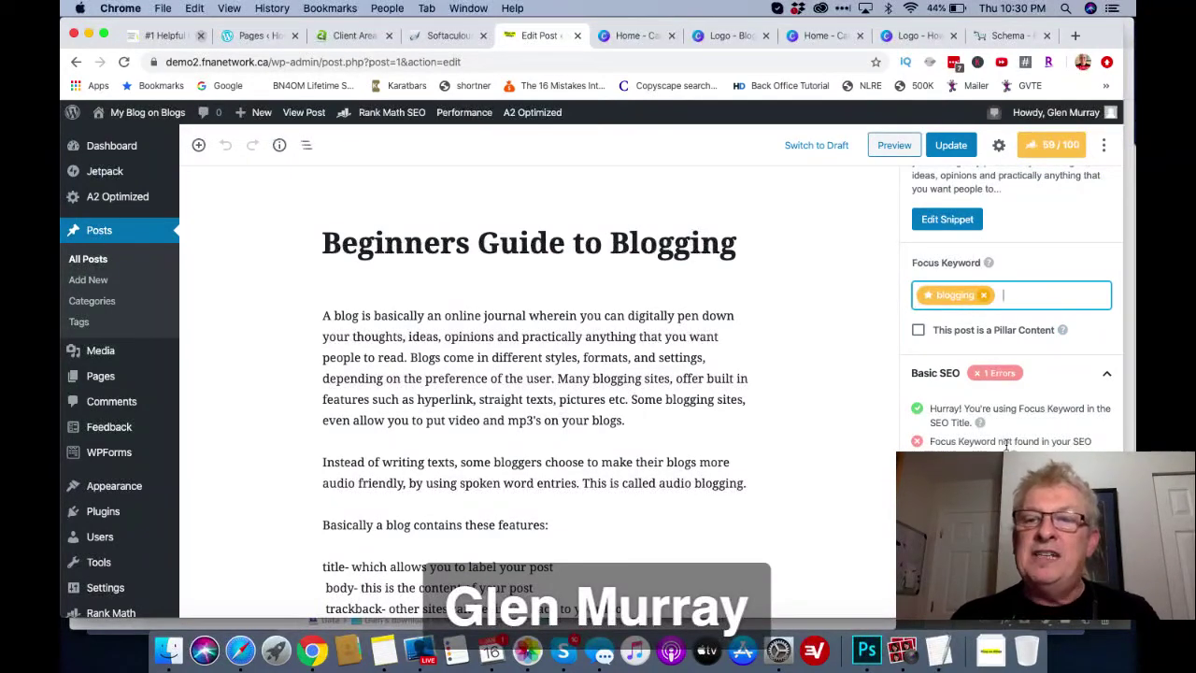
scroll(1010, 373, down, 1)
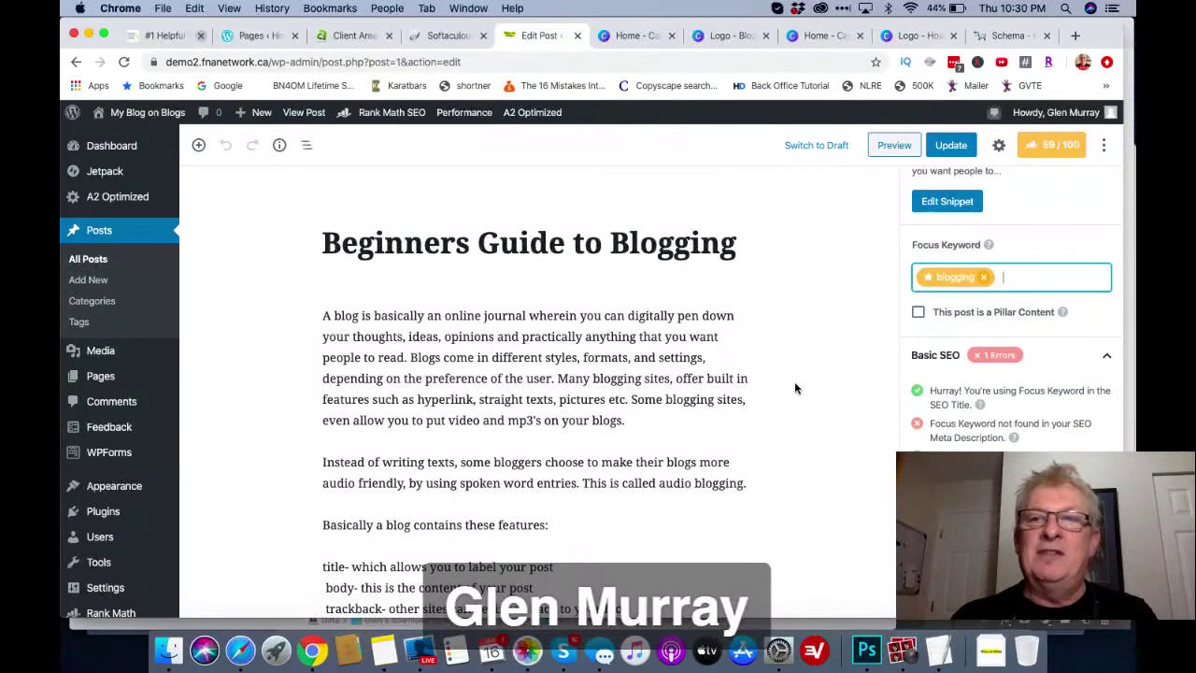
scroll(972, 350, up, 5)
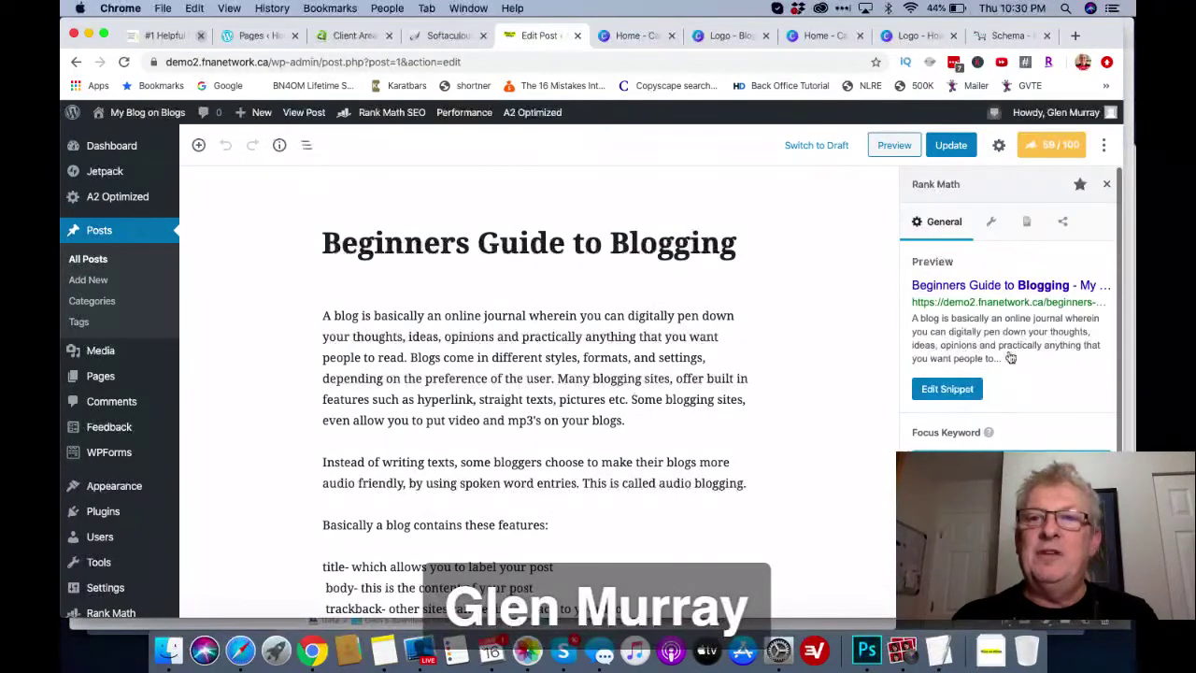
click(947, 390)
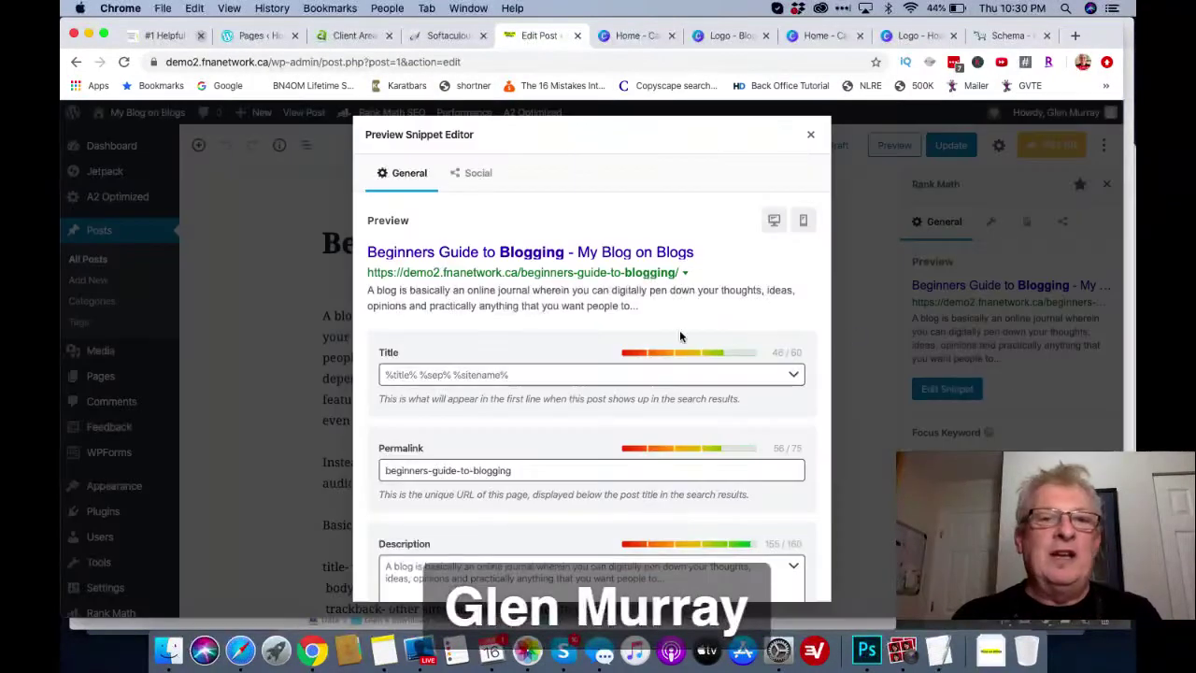
scroll(646, 439, down, 1)
scroll(646, 437, up, 1)
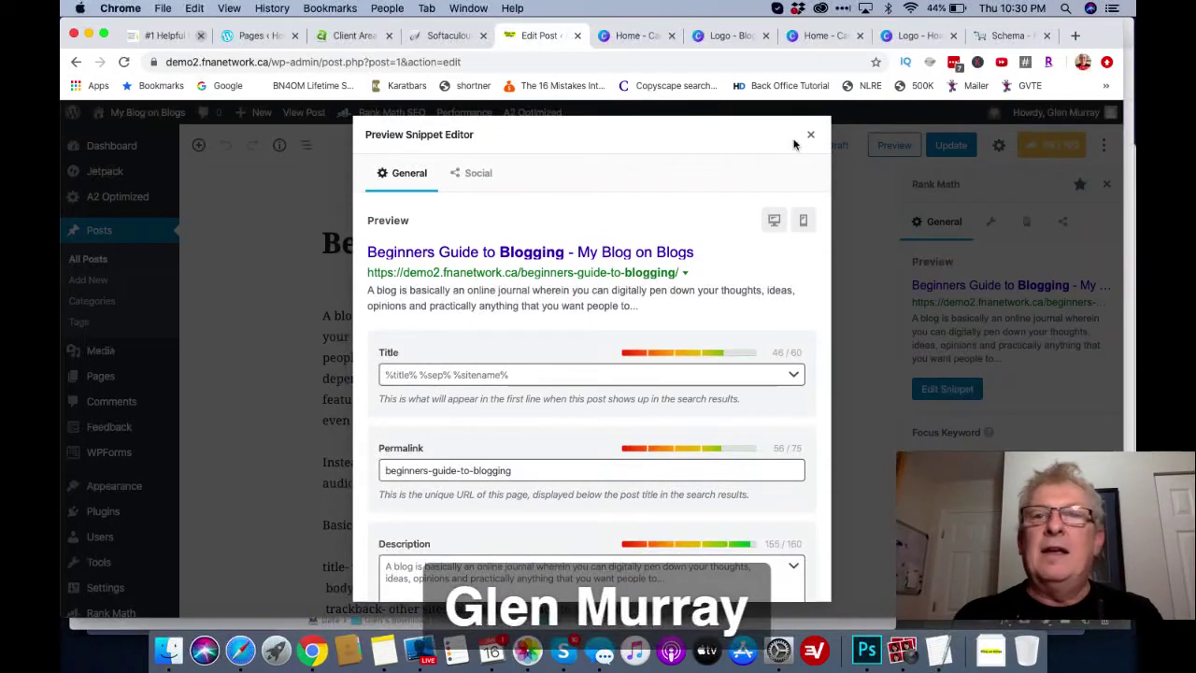
scroll(689, 382, down, 1)
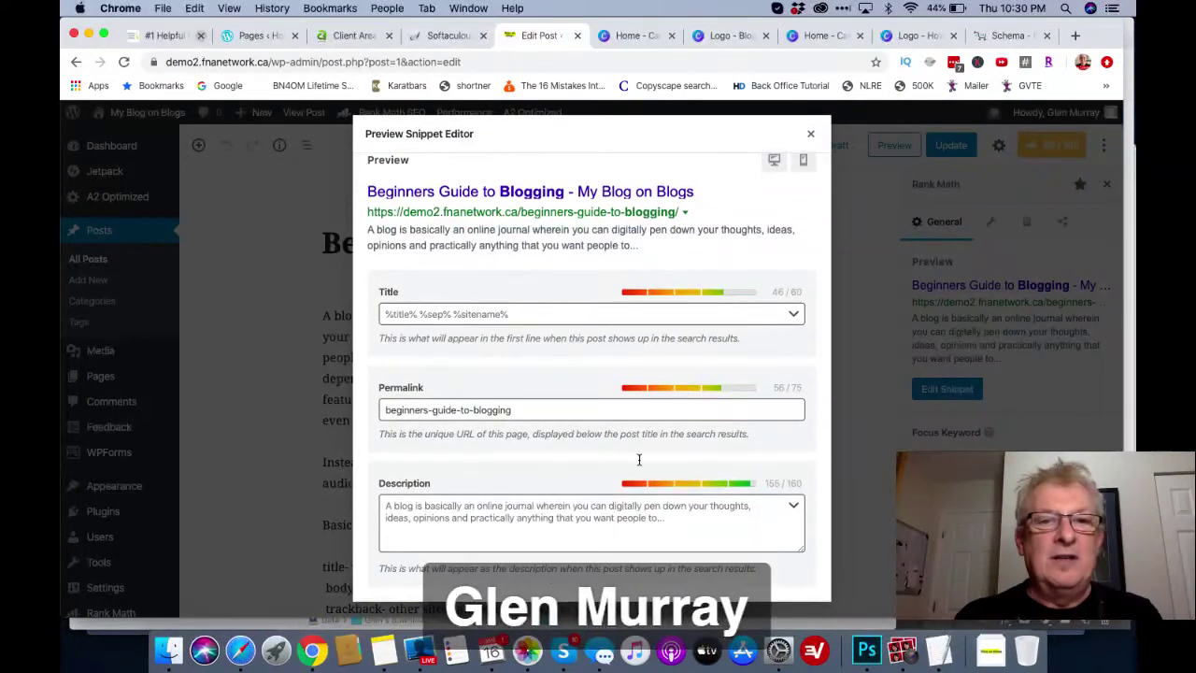
click(655, 531)
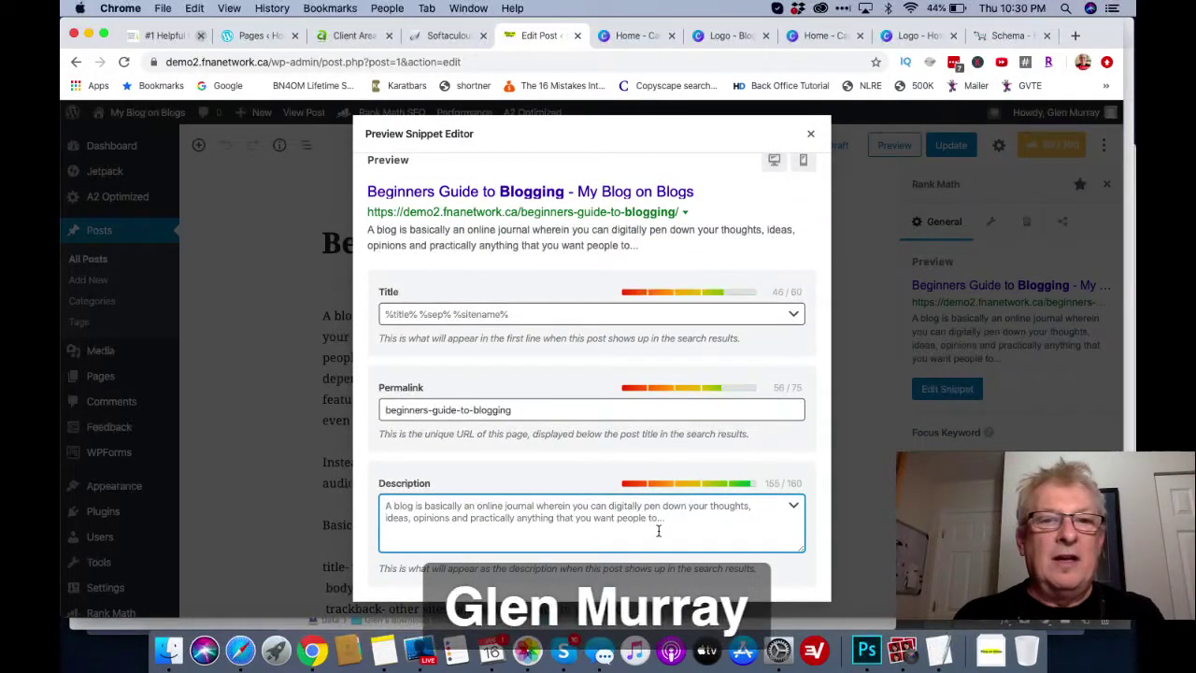
click(810, 134)
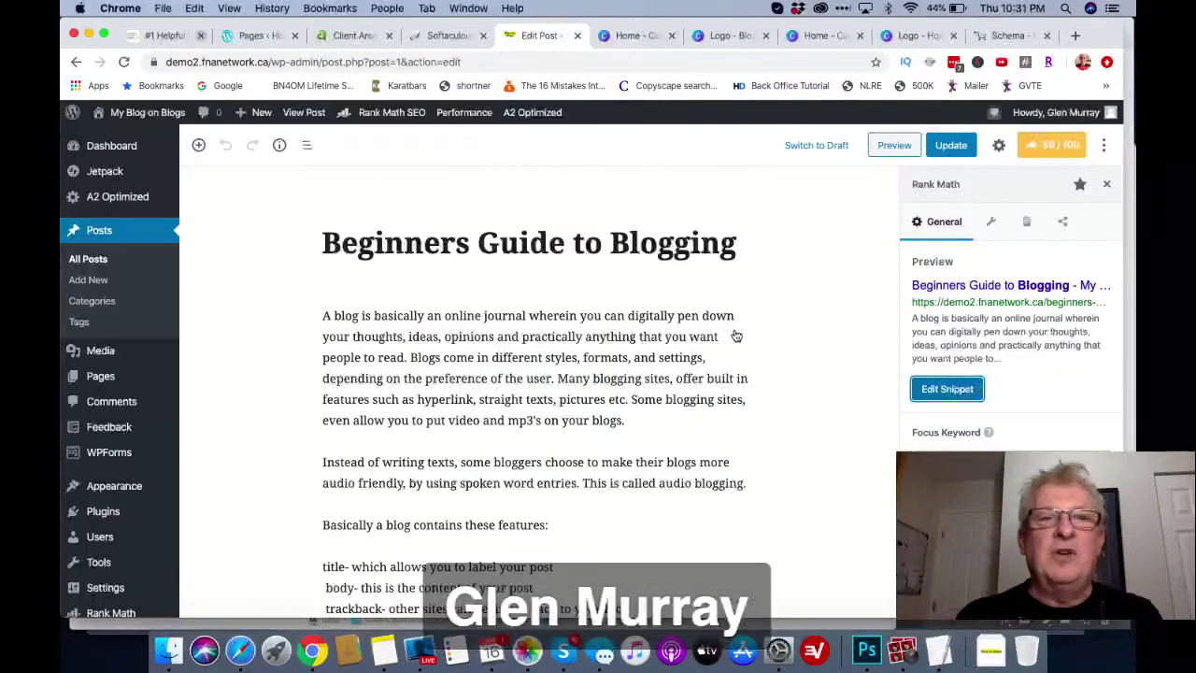
click(327, 316)
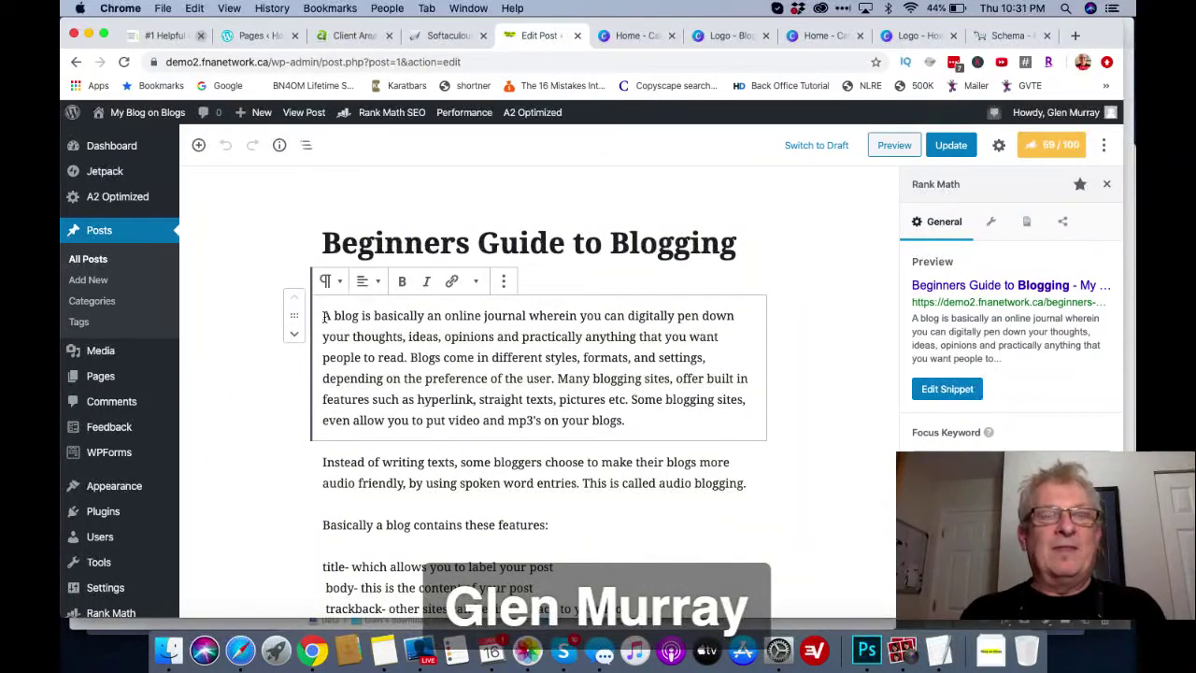
- Start the first paragraph with 'What is blogging?' and update the post, raising the score to 61/100
text(What )
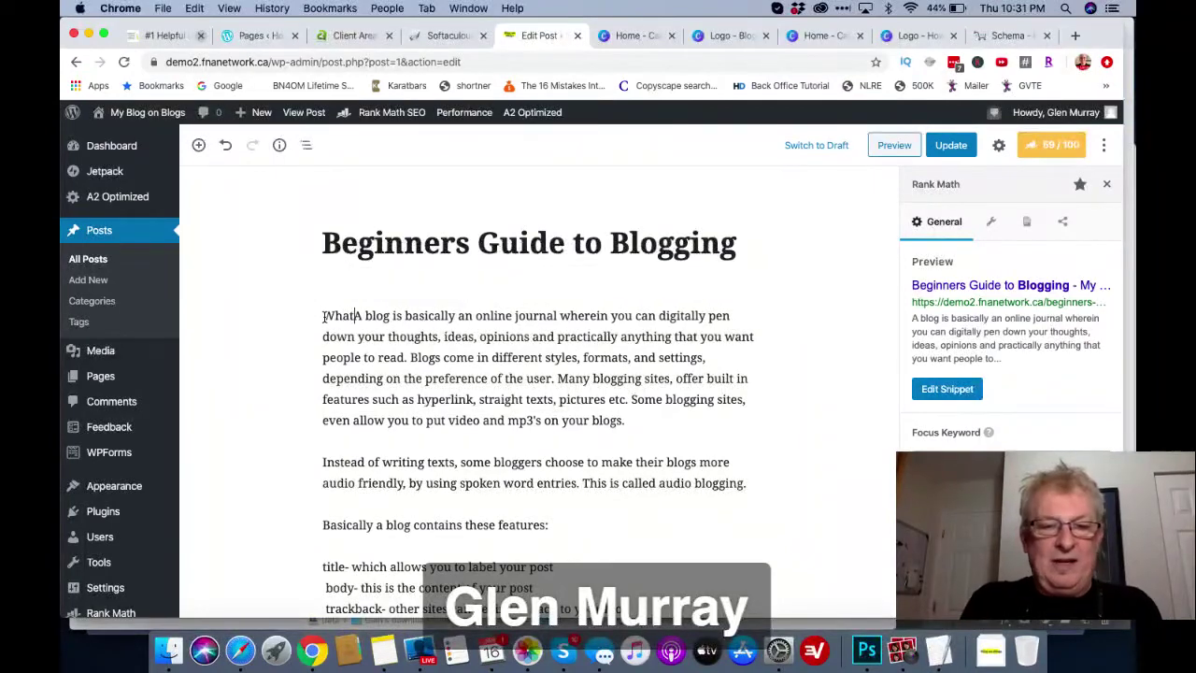
text(is blog)
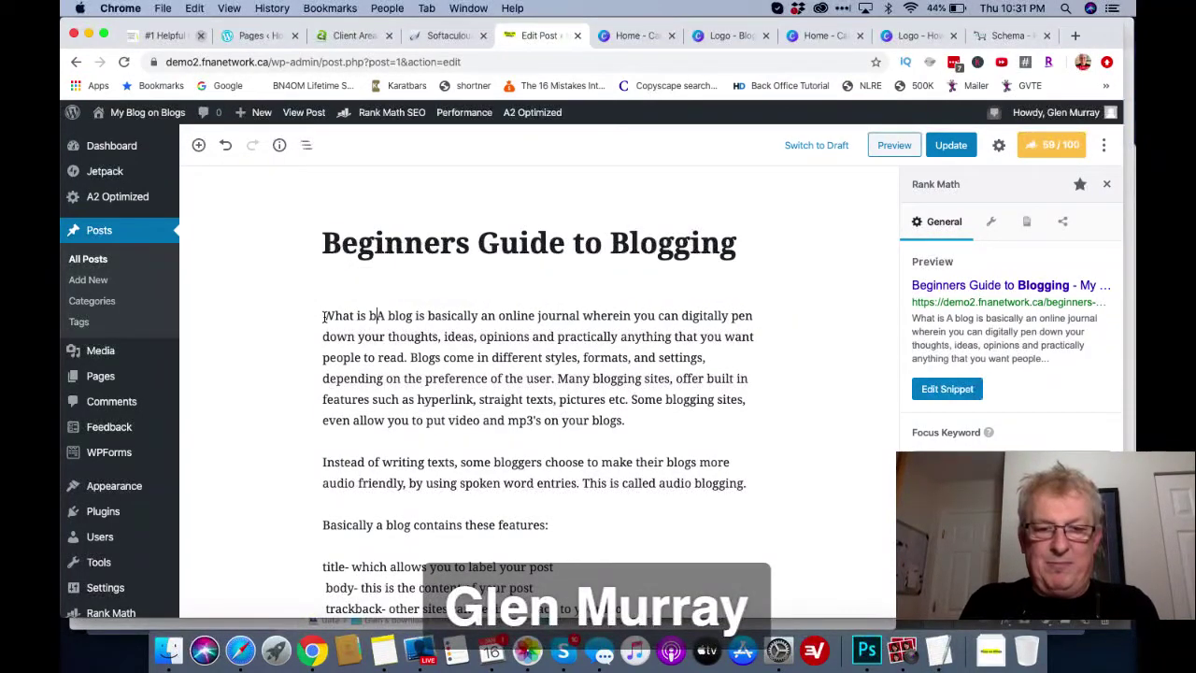
text(ging?)
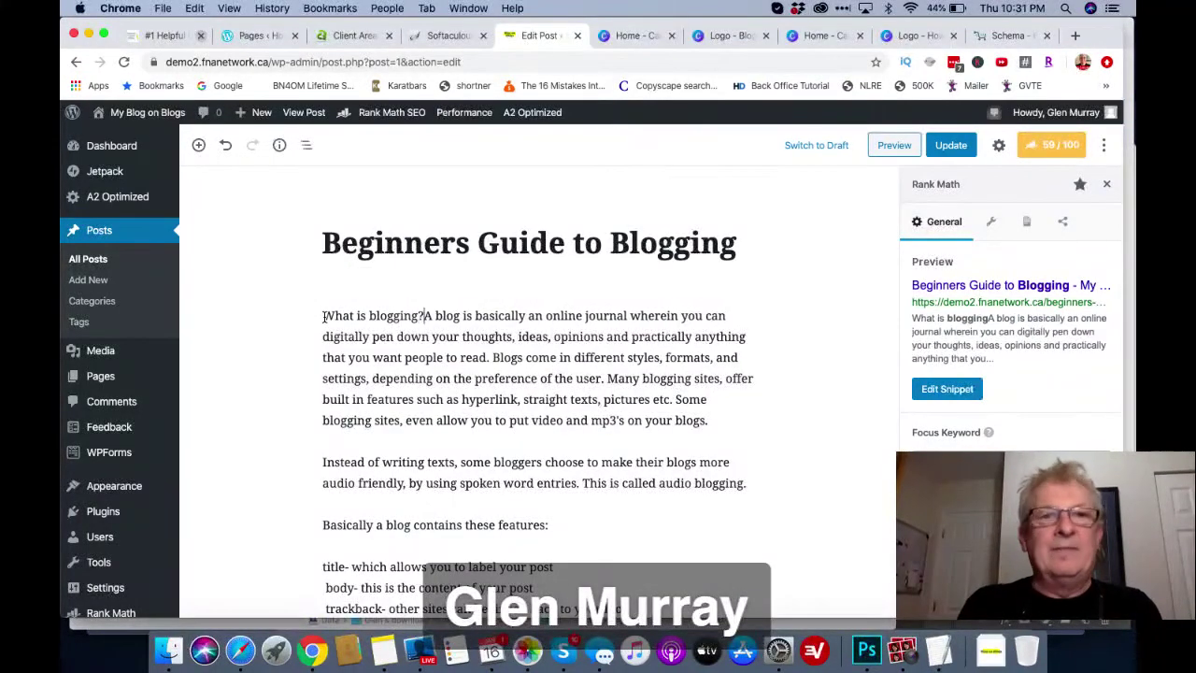
triple_click(571, 325)
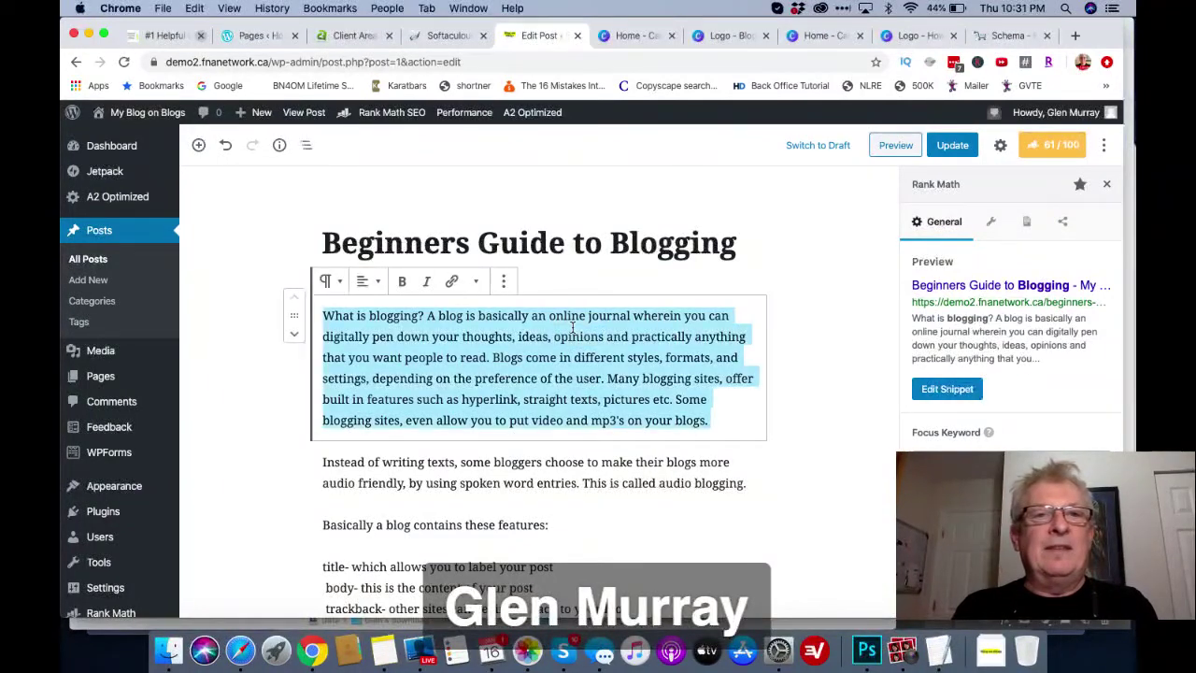
click(470, 318)
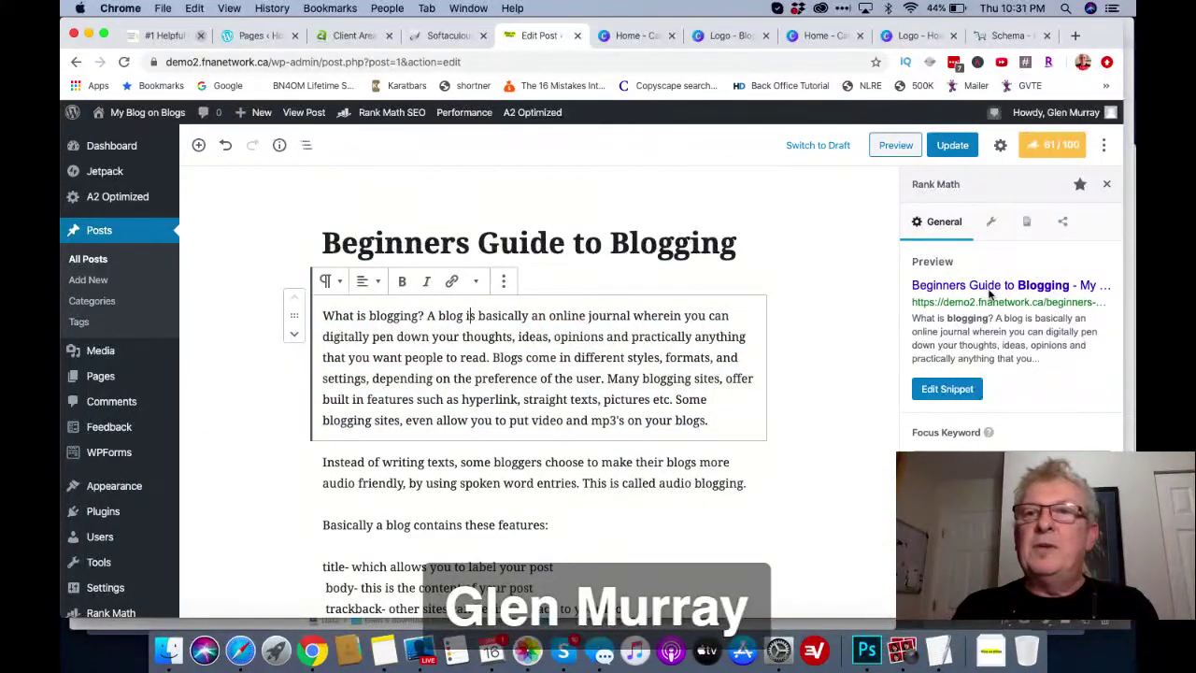
click(954, 146)
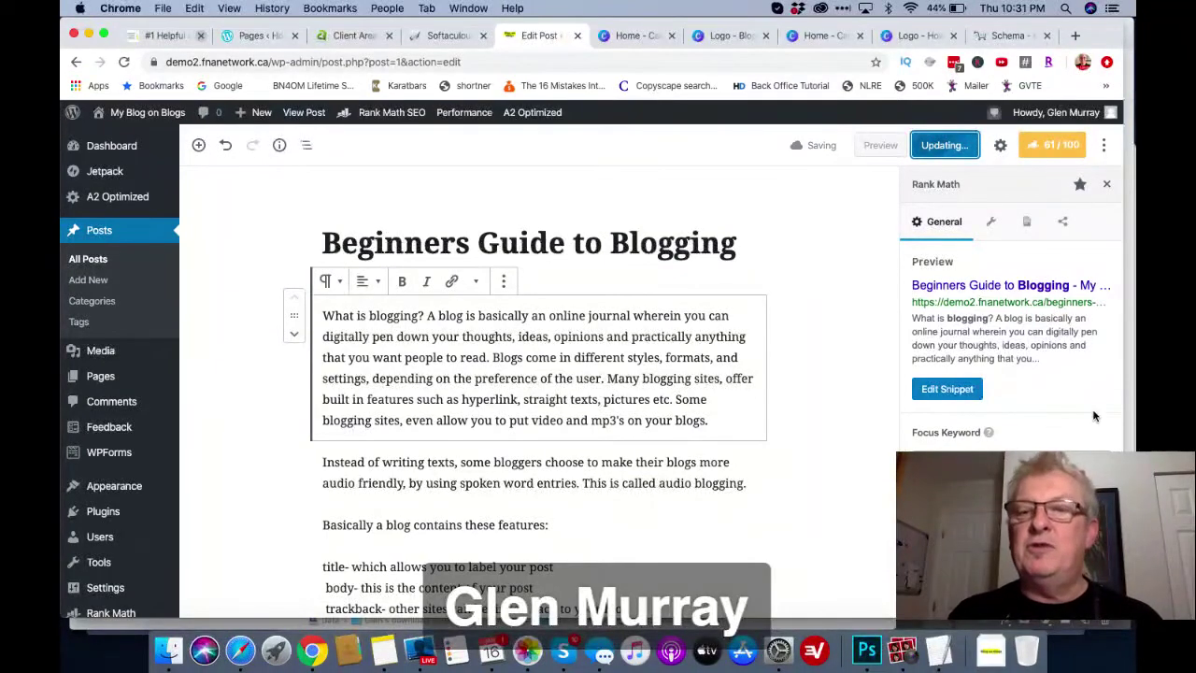
scroll(1089, 445, down, 4)
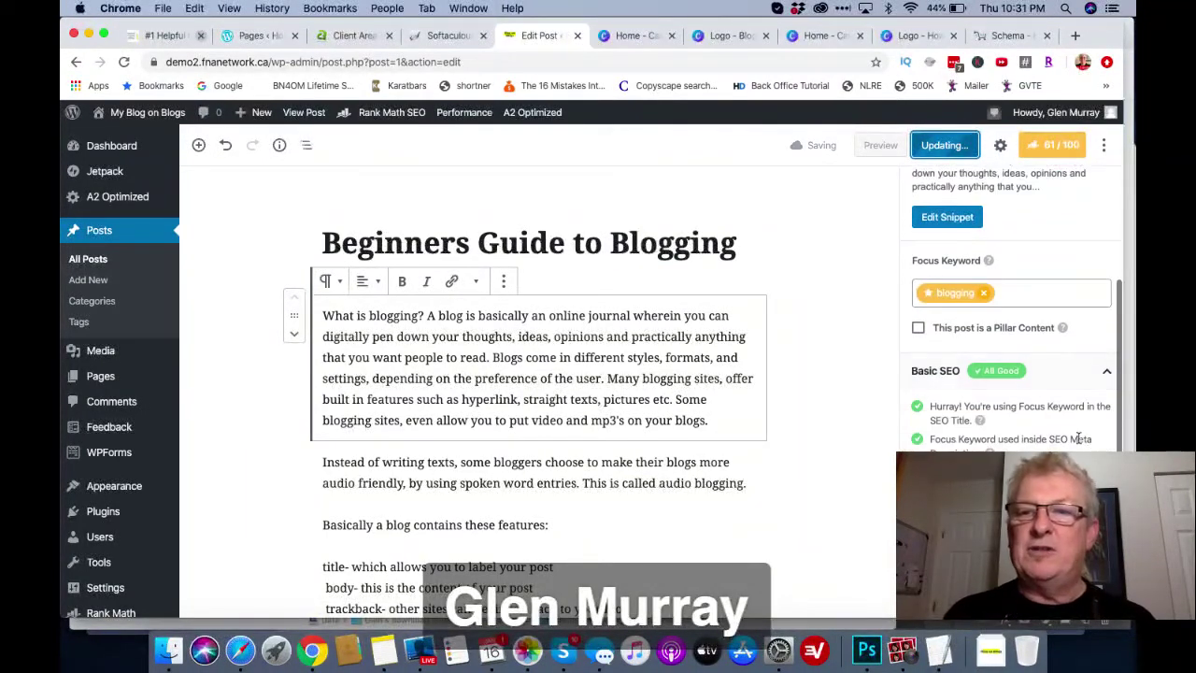
scroll(1090, 439, down, 2)
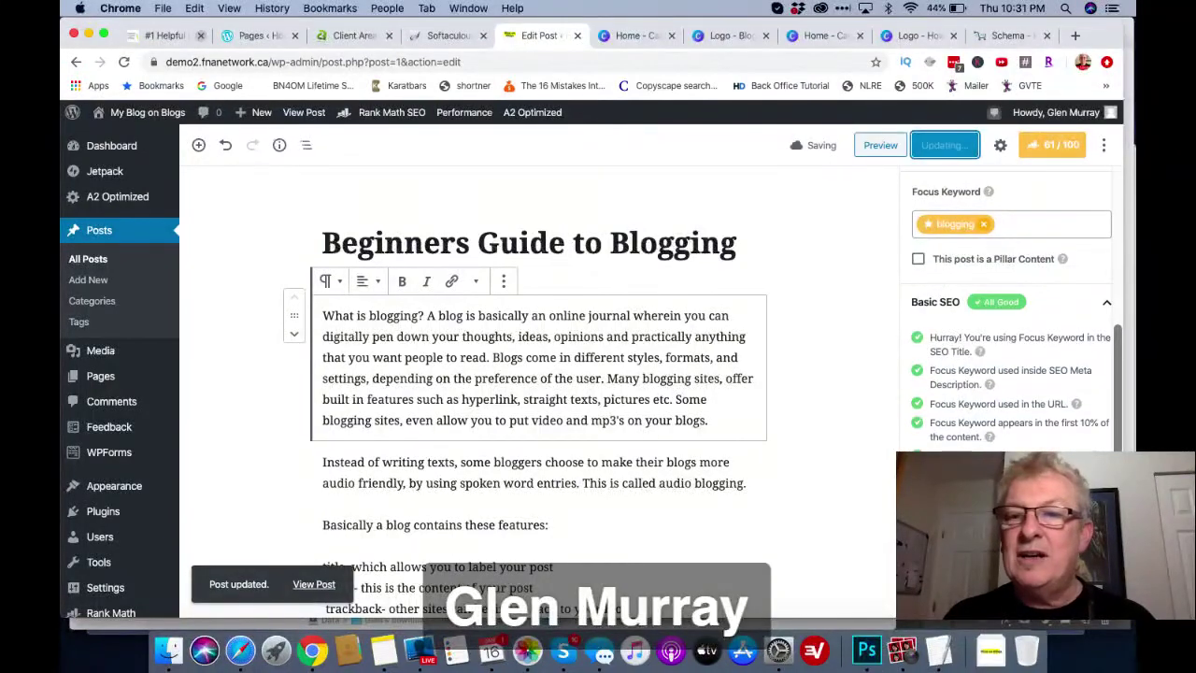